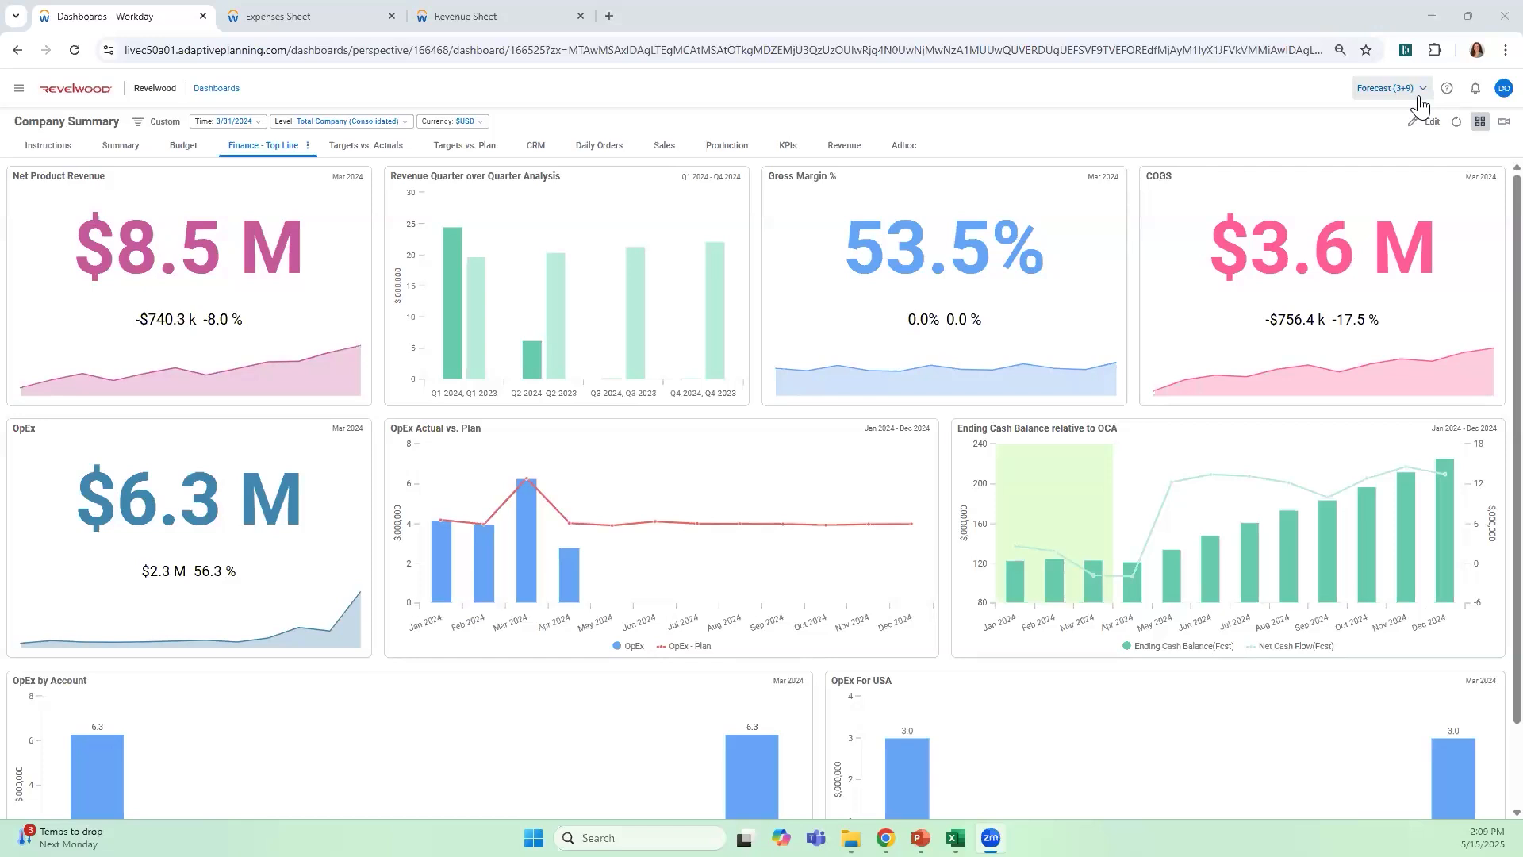
# Look through the list of available scenarios for the Company Summary dashboards, including the Bottom Up folder, and close it without switching
pyautogui.click(1420, 95)
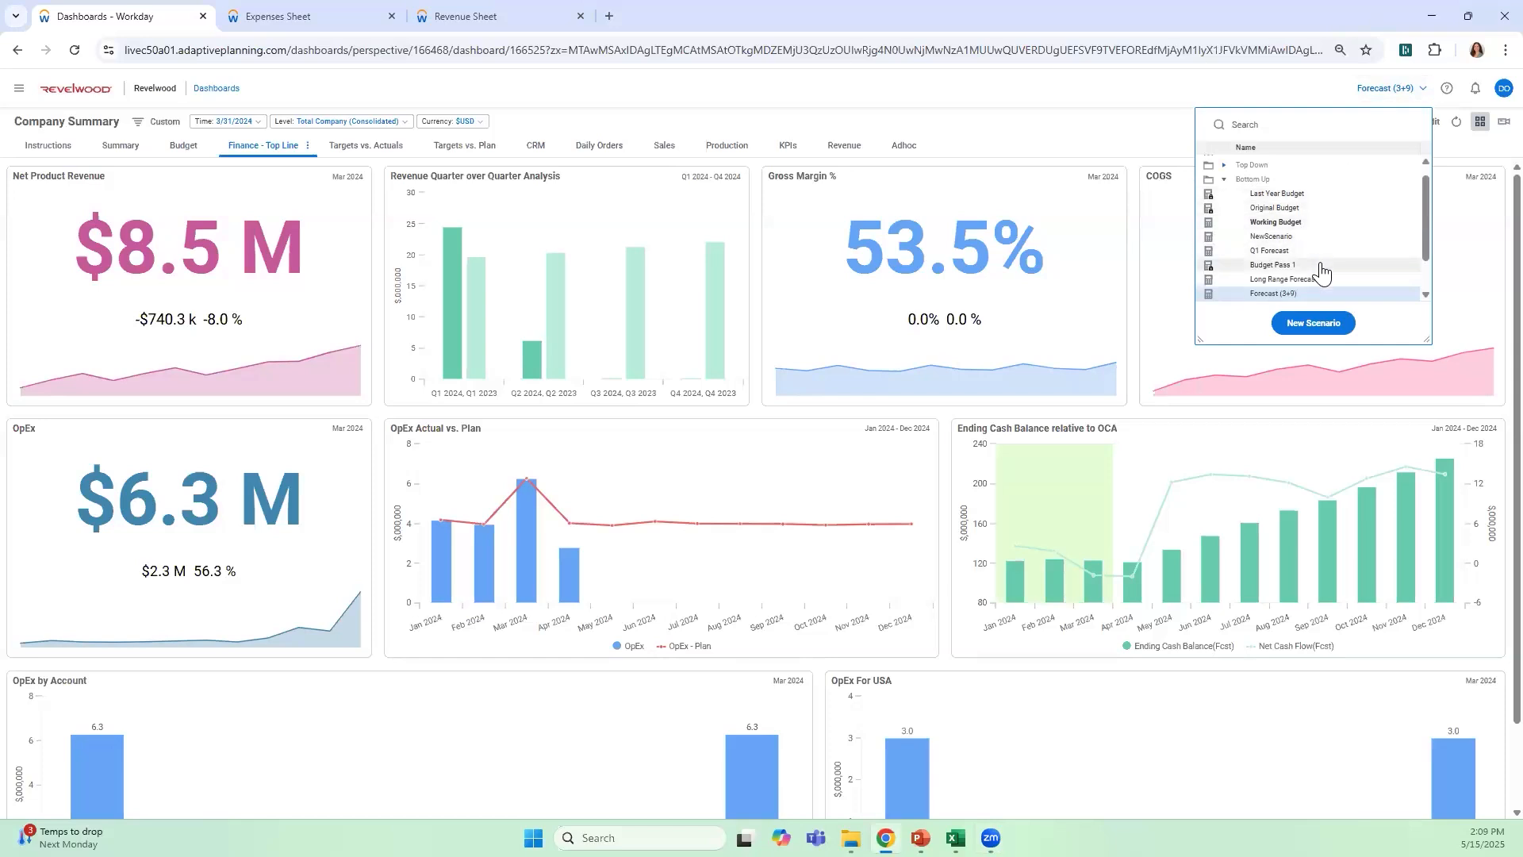
pyautogui.scroll(1, 1270, 258)
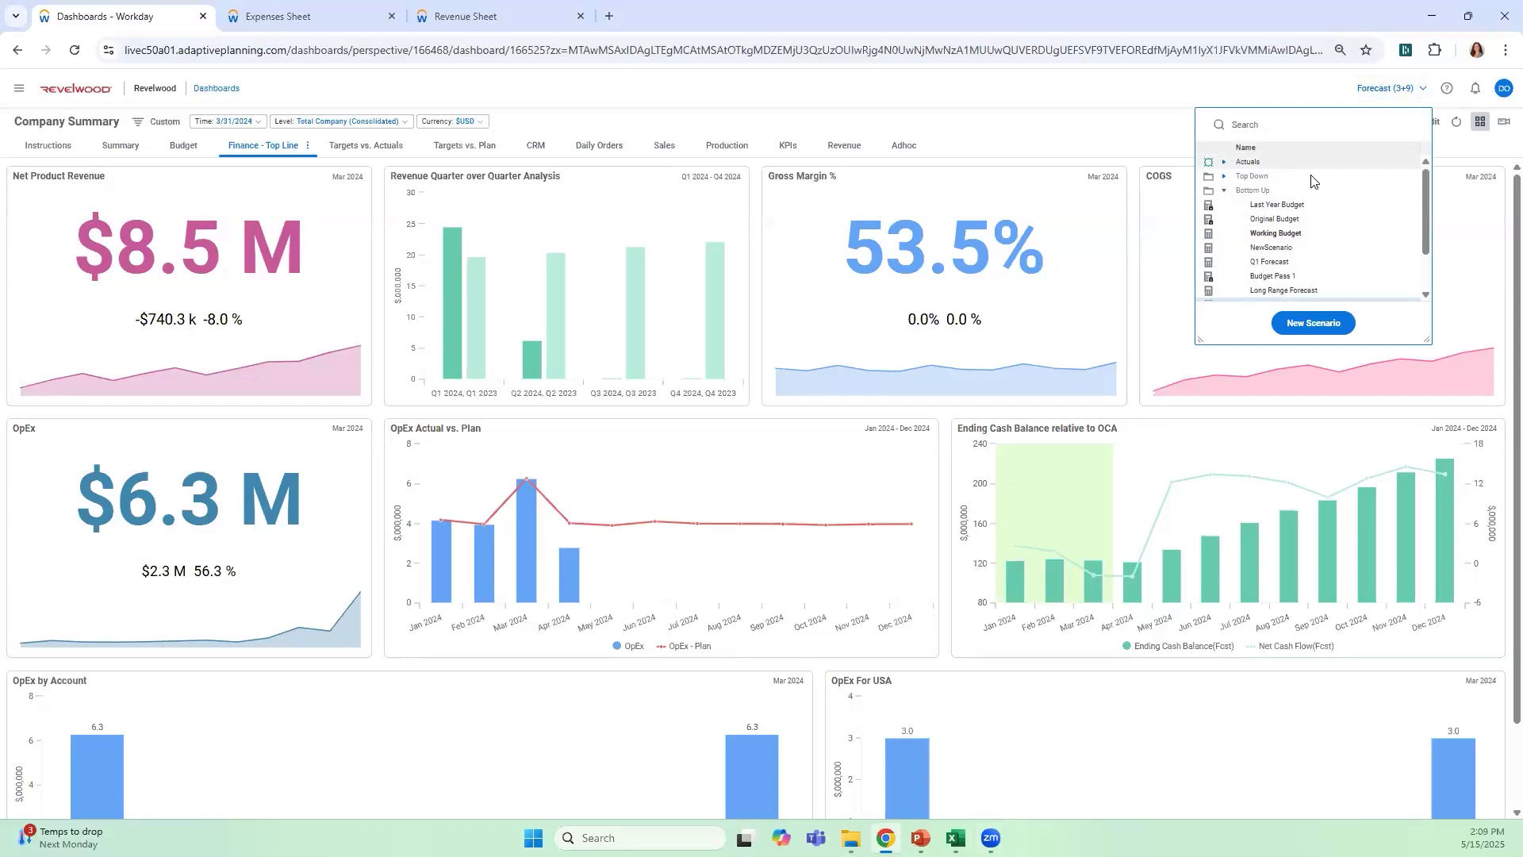
pyautogui.scroll(-2, 1314, 182)
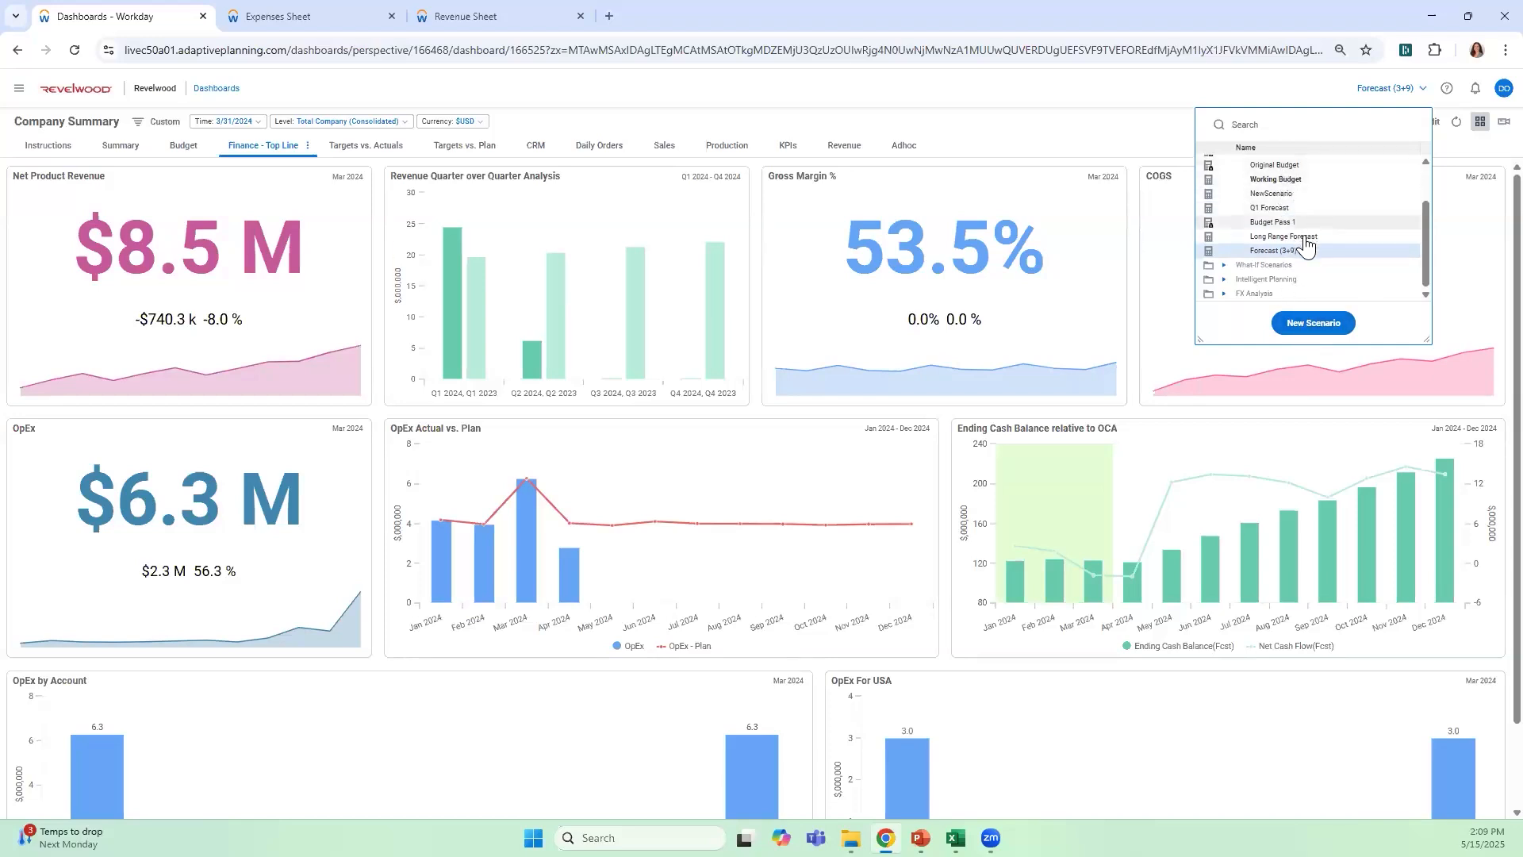
pyautogui.click(1142, 97)
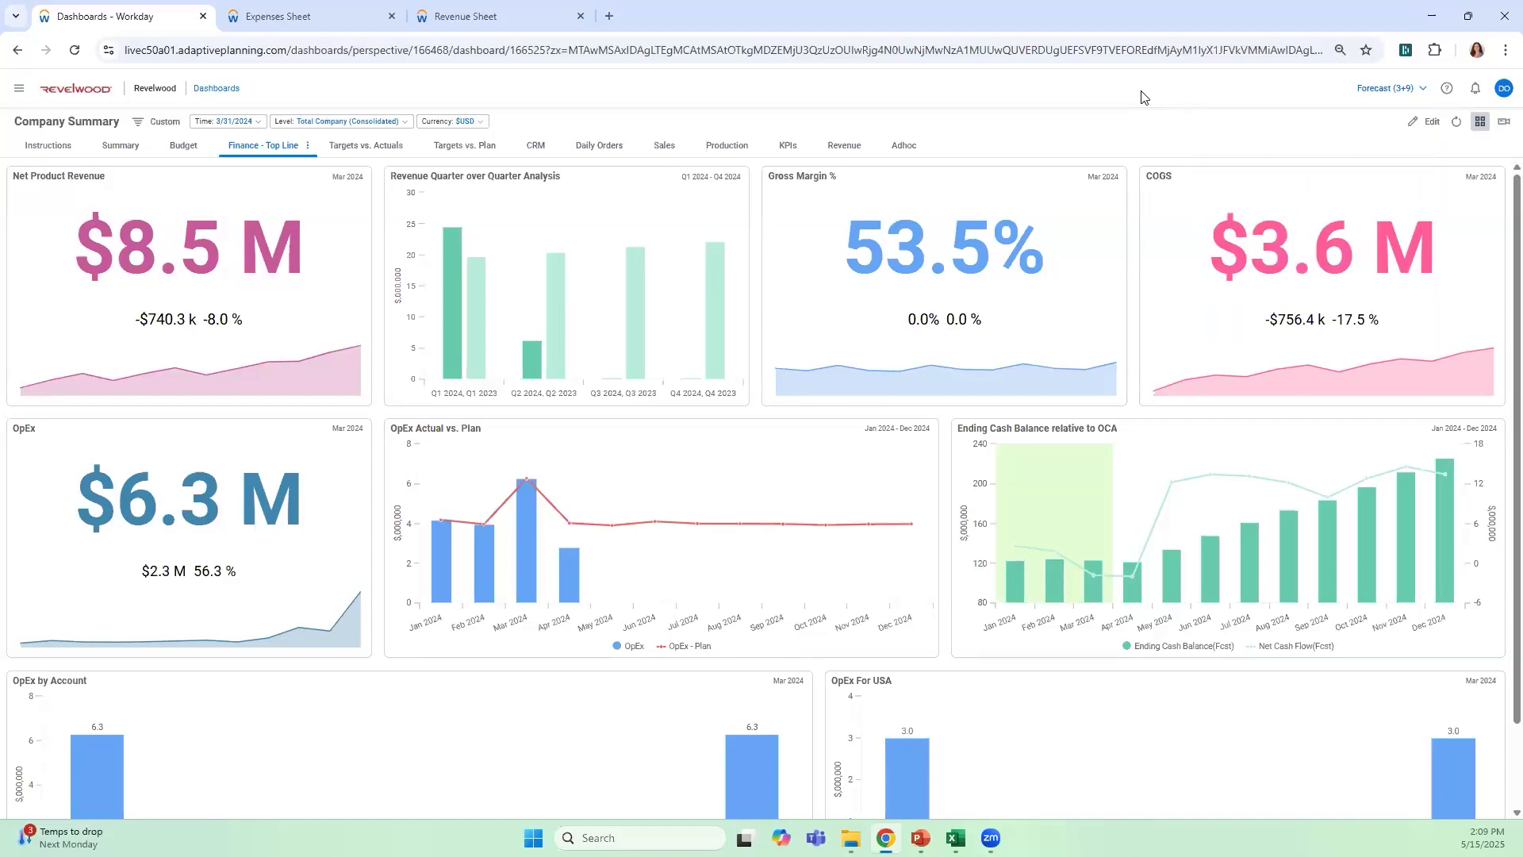
# Examine the level hierarchy under Total Company (Consolidated) and Company A (100% owned), keeping the current level selection
pyautogui.click(406, 126)
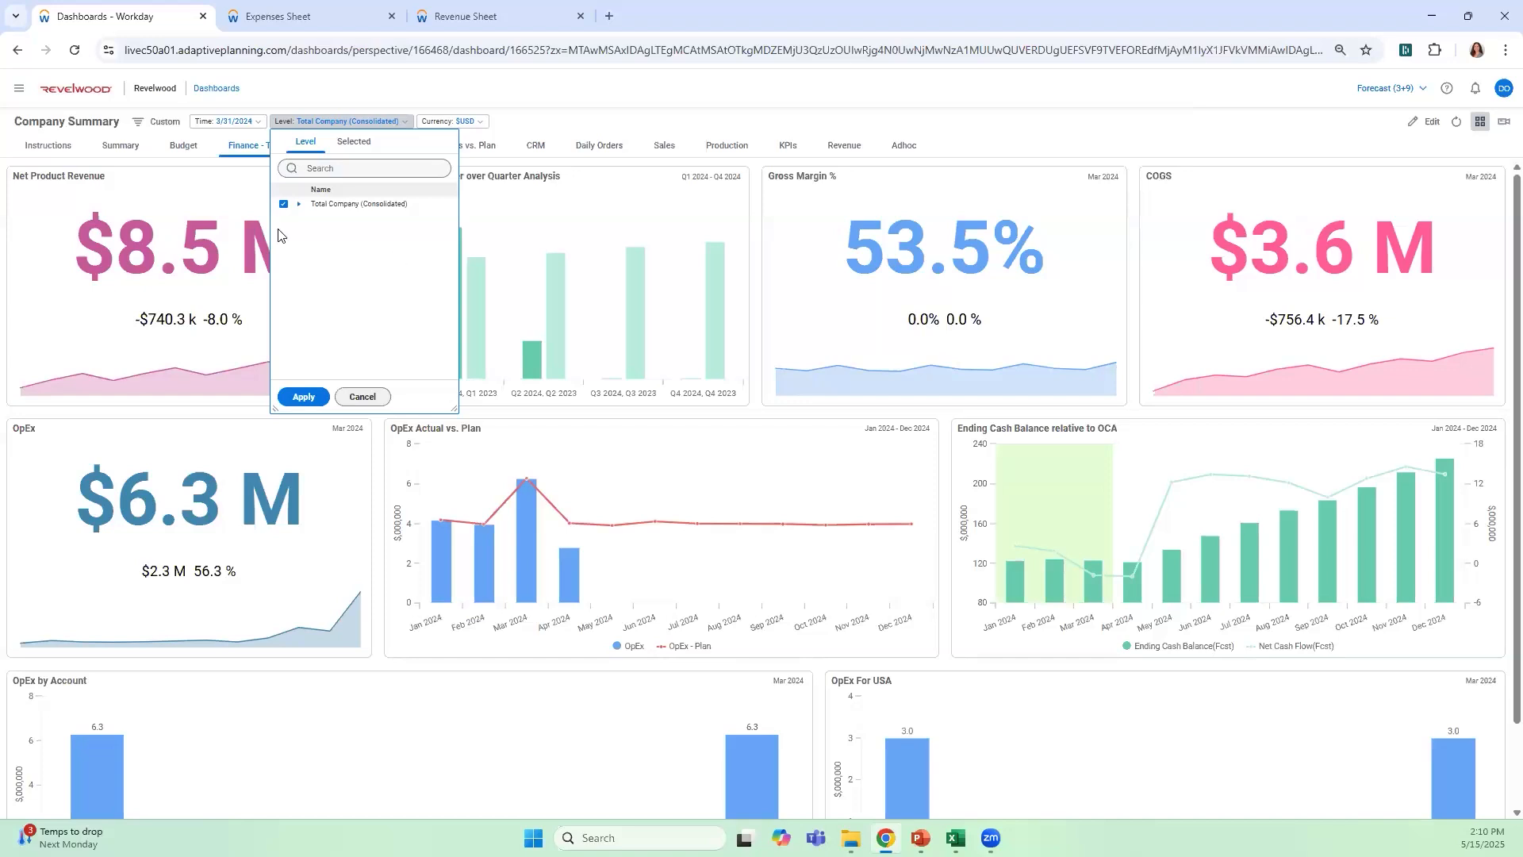
pyautogui.click(298, 207)
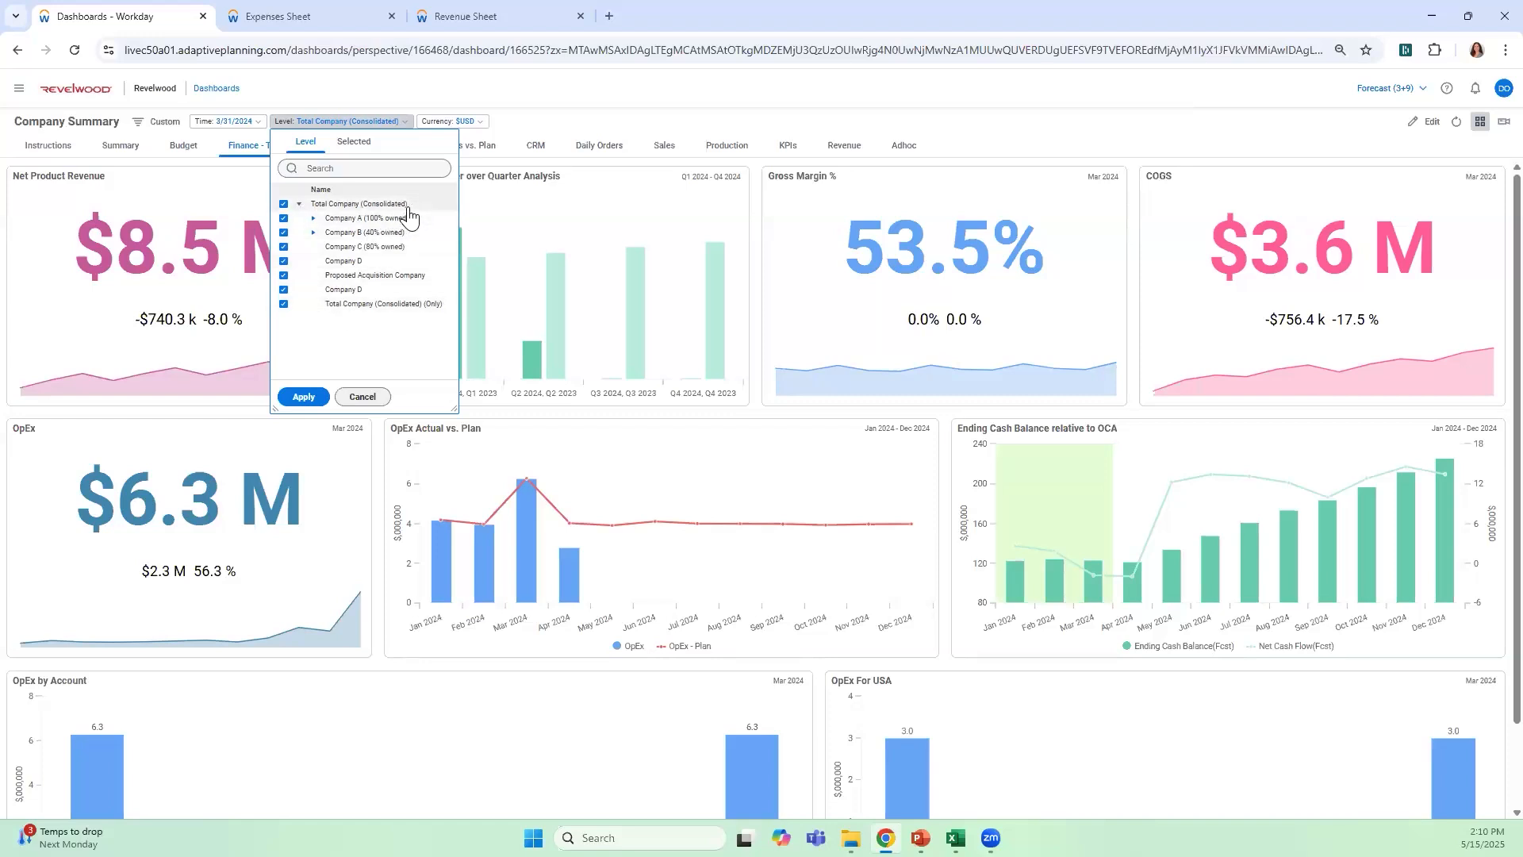
pyautogui.click(313, 220)
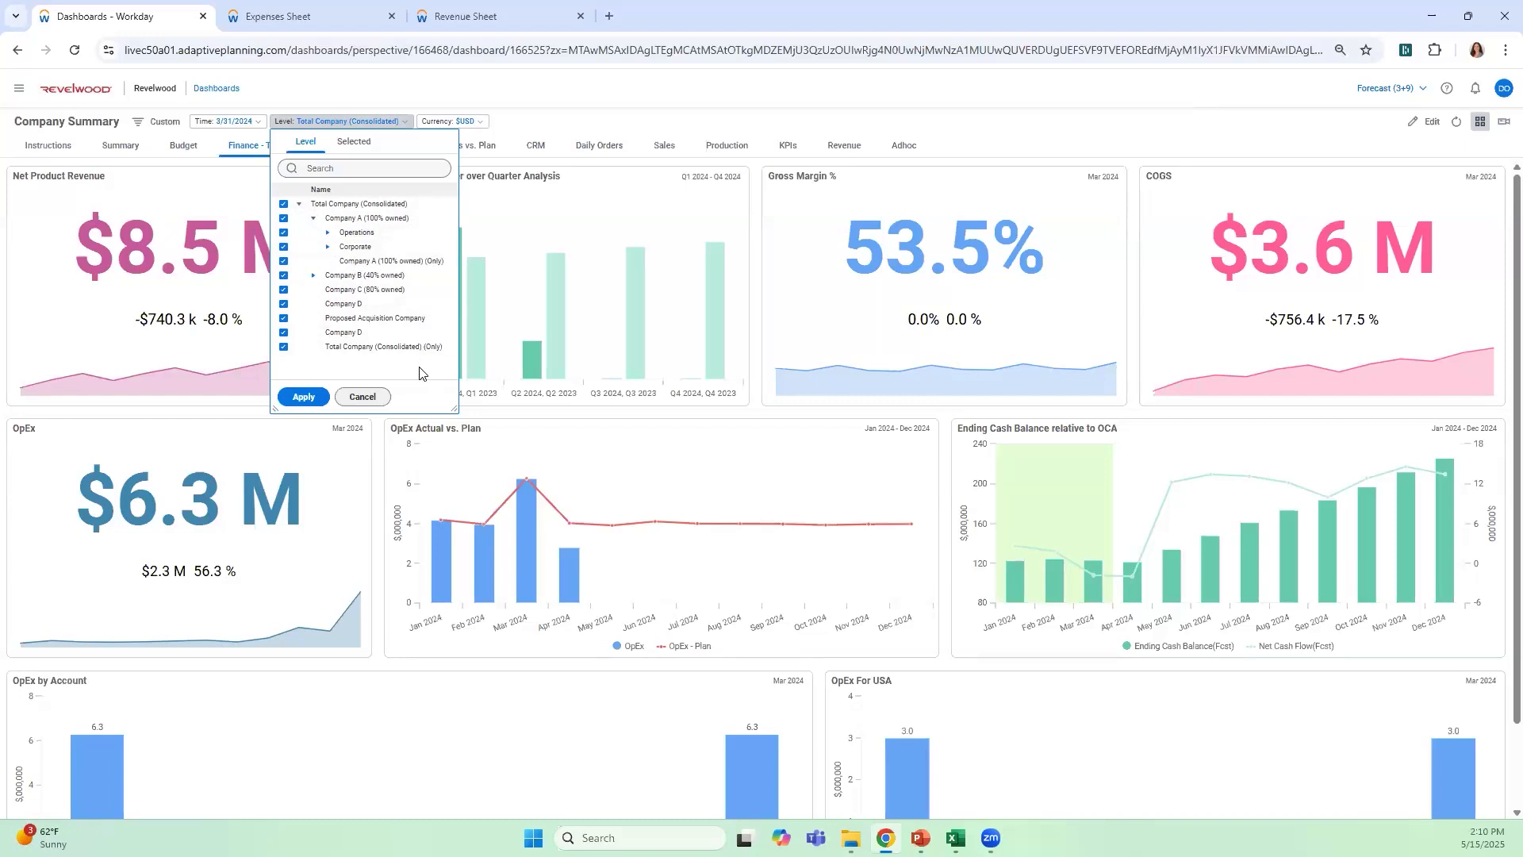
pyautogui.click(425, 92)
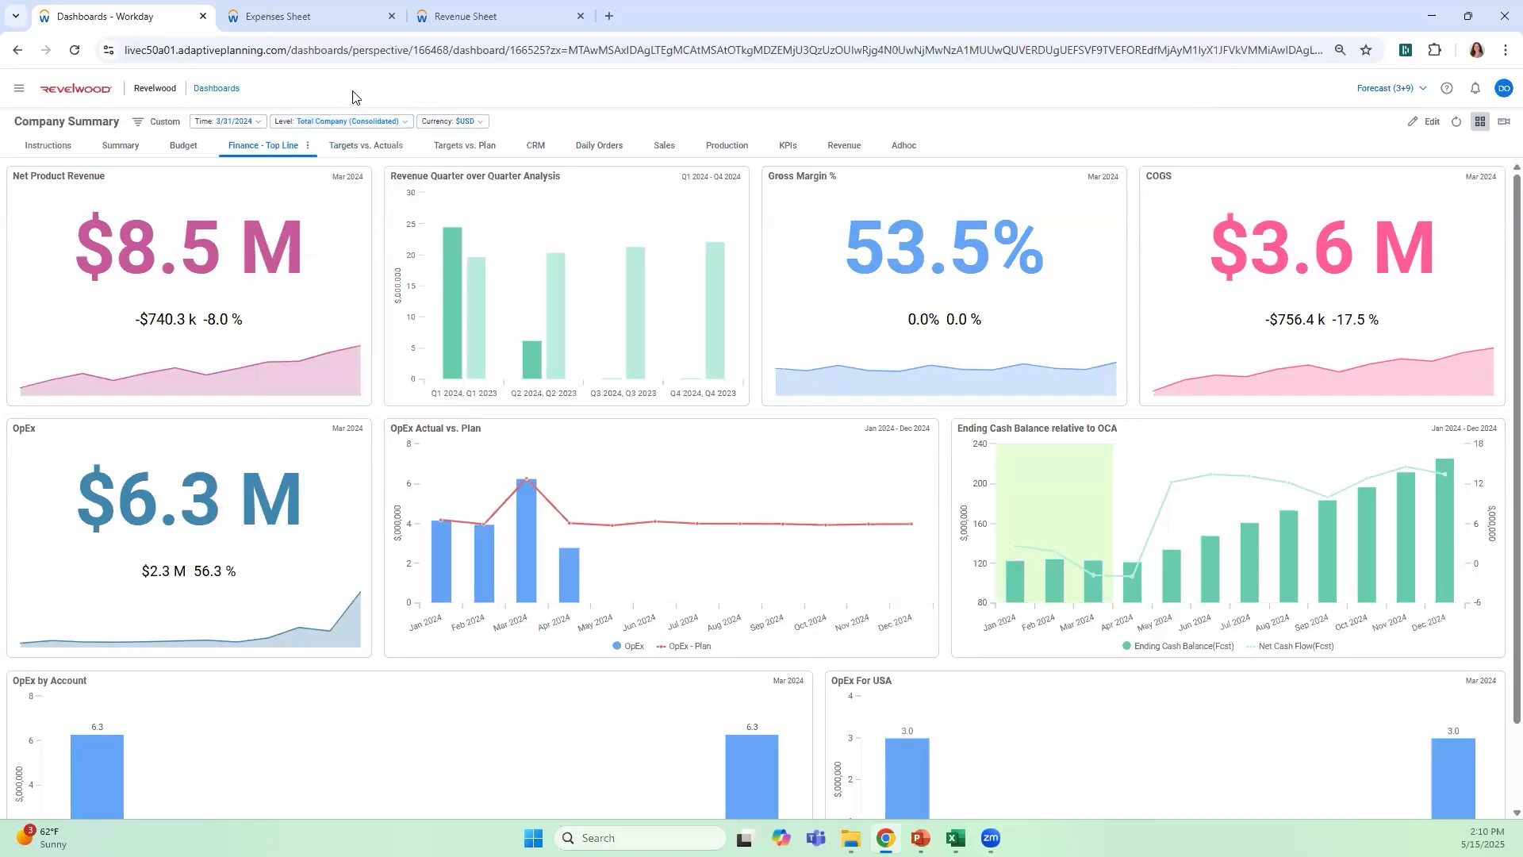
# Browse the dashboard's time periods around FY 2024 and recheck the scenario list, leaving both selections as they are
pyautogui.click(230, 122)
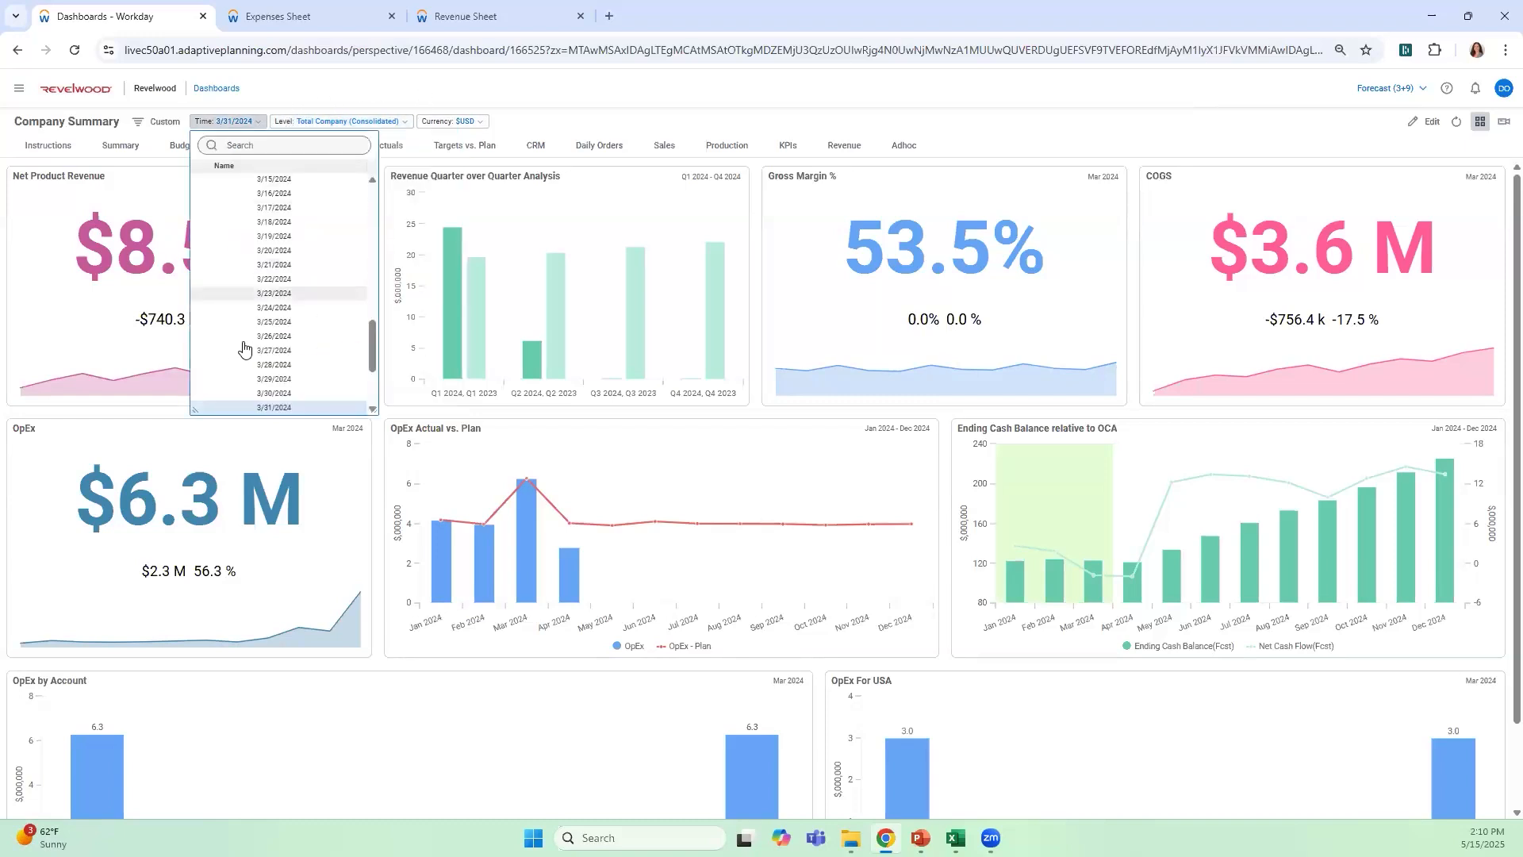
pyautogui.scroll(-2, 290, 346)
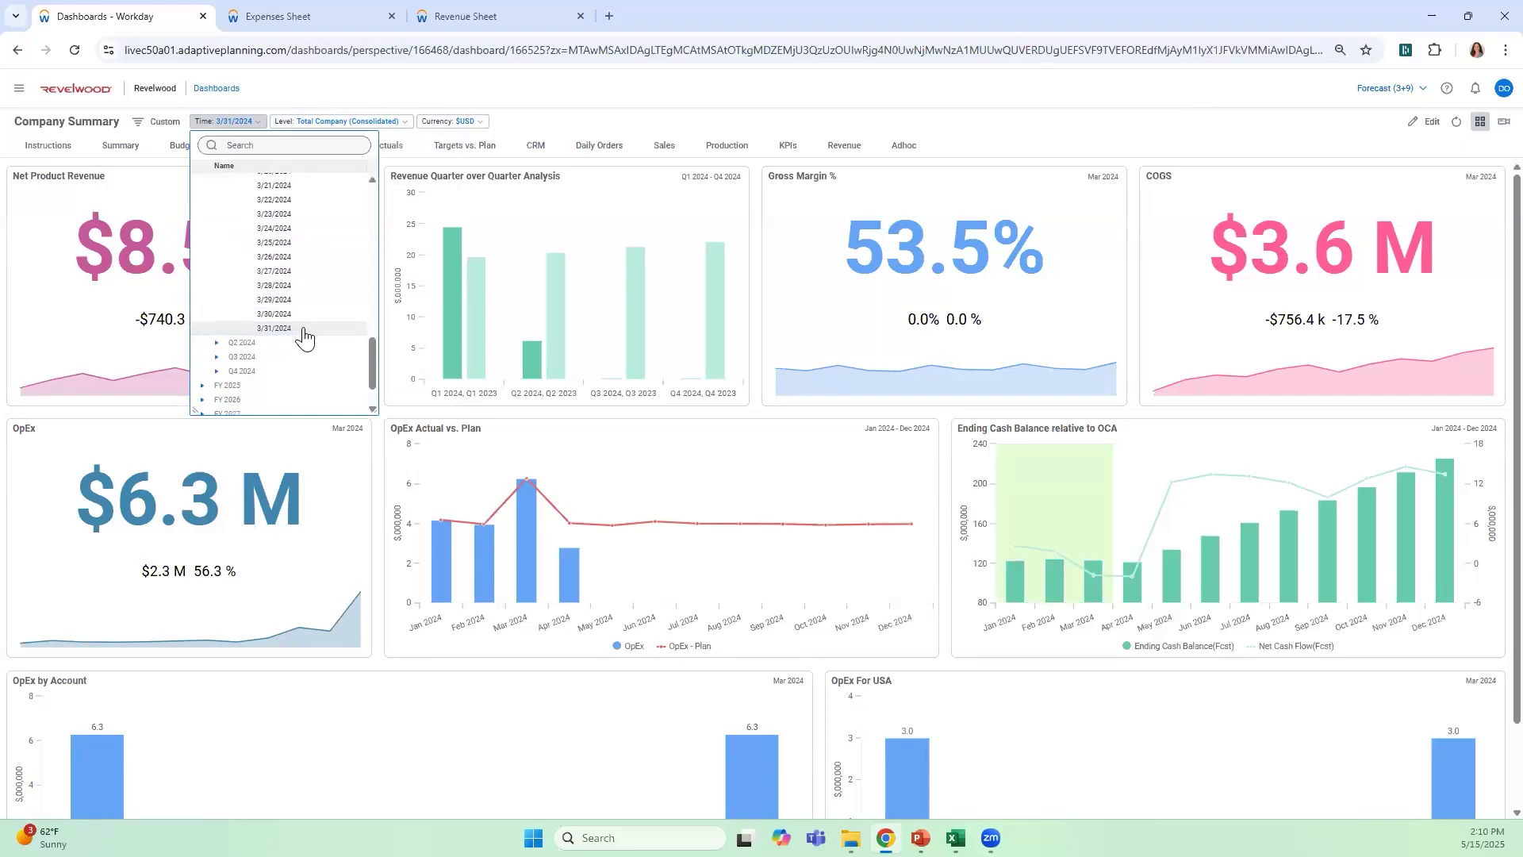
pyautogui.scroll(6, 314, 339)
pyautogui.scroll(3, 321, 339)
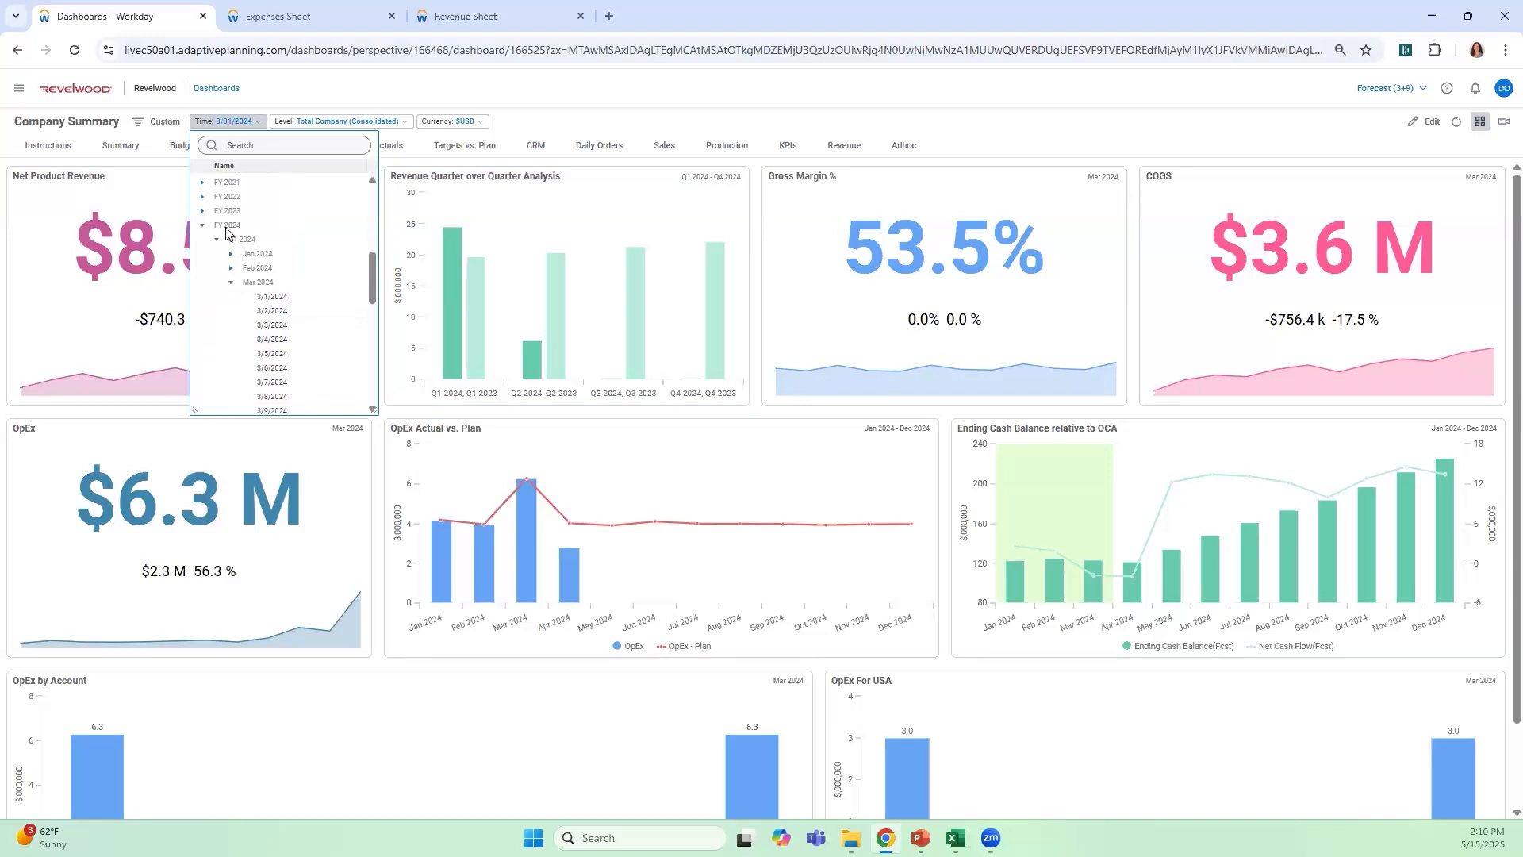
pyautogui.click(498, 92)
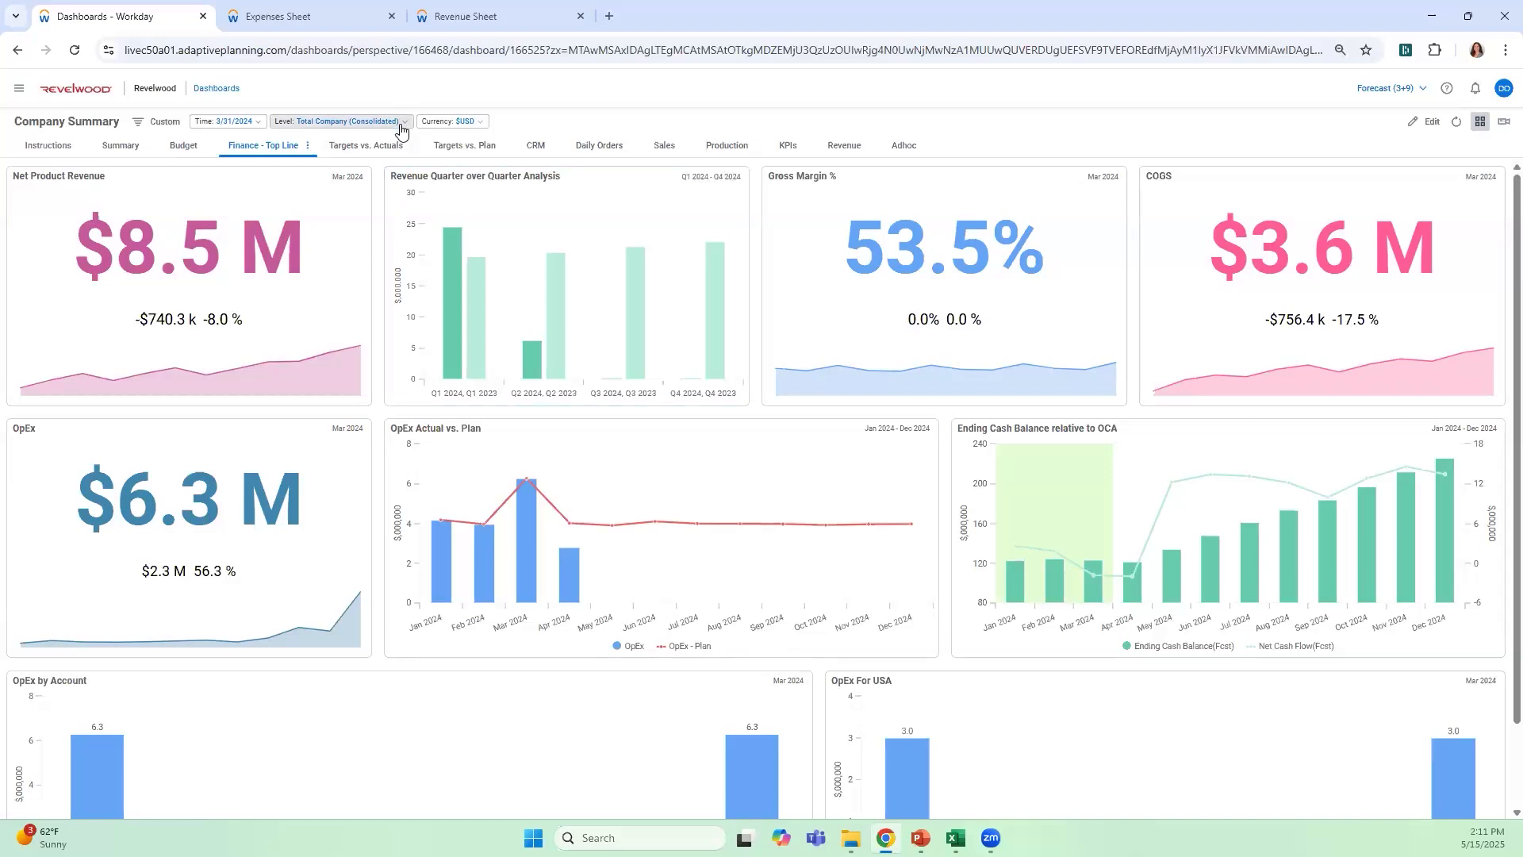
pyautogui.click(1386, 88)
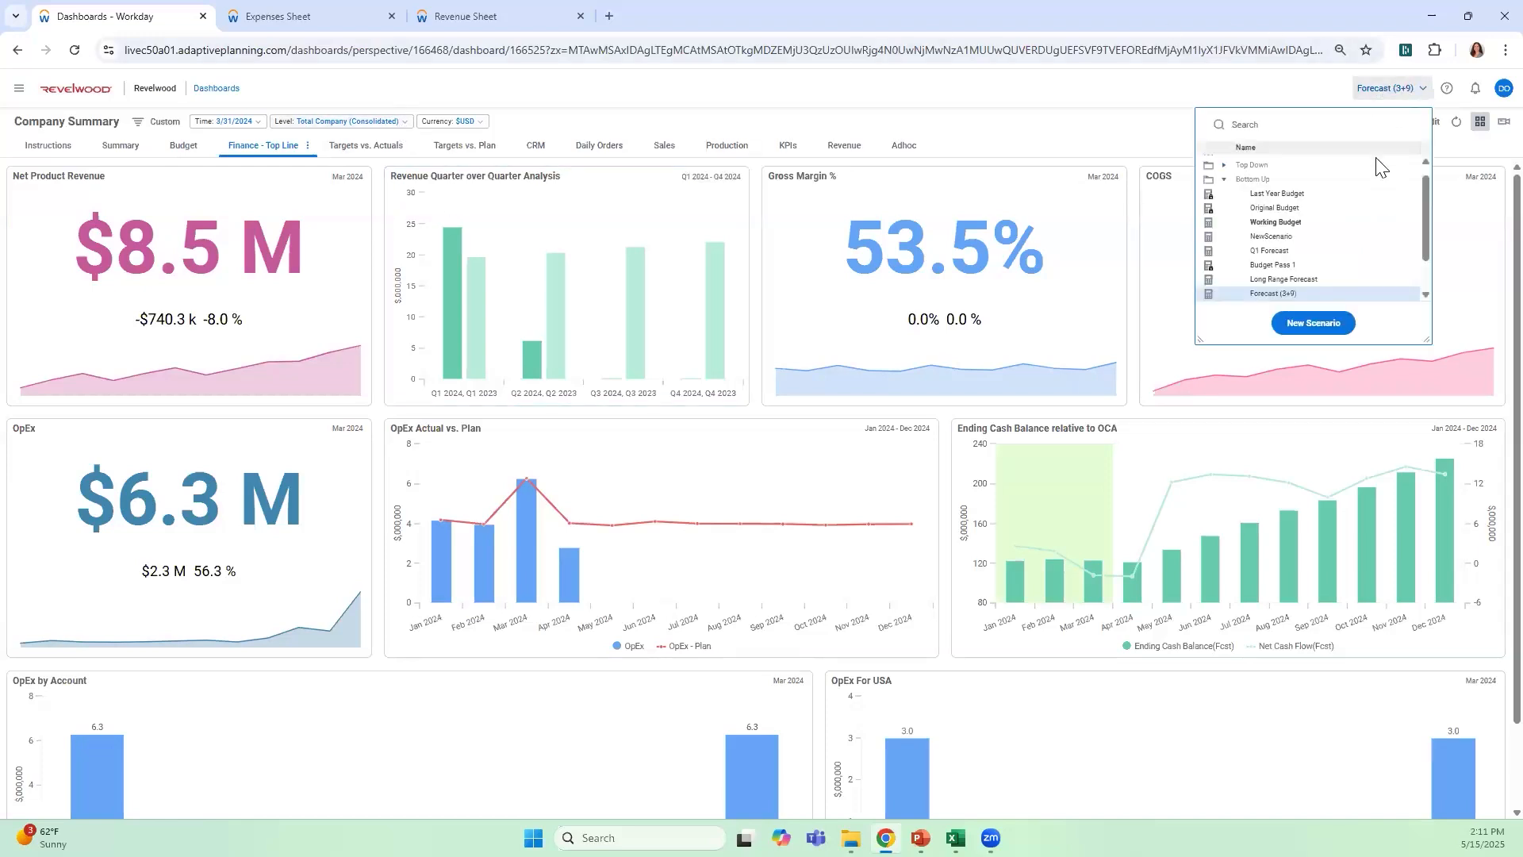
pyautogui.click(1117, 116)
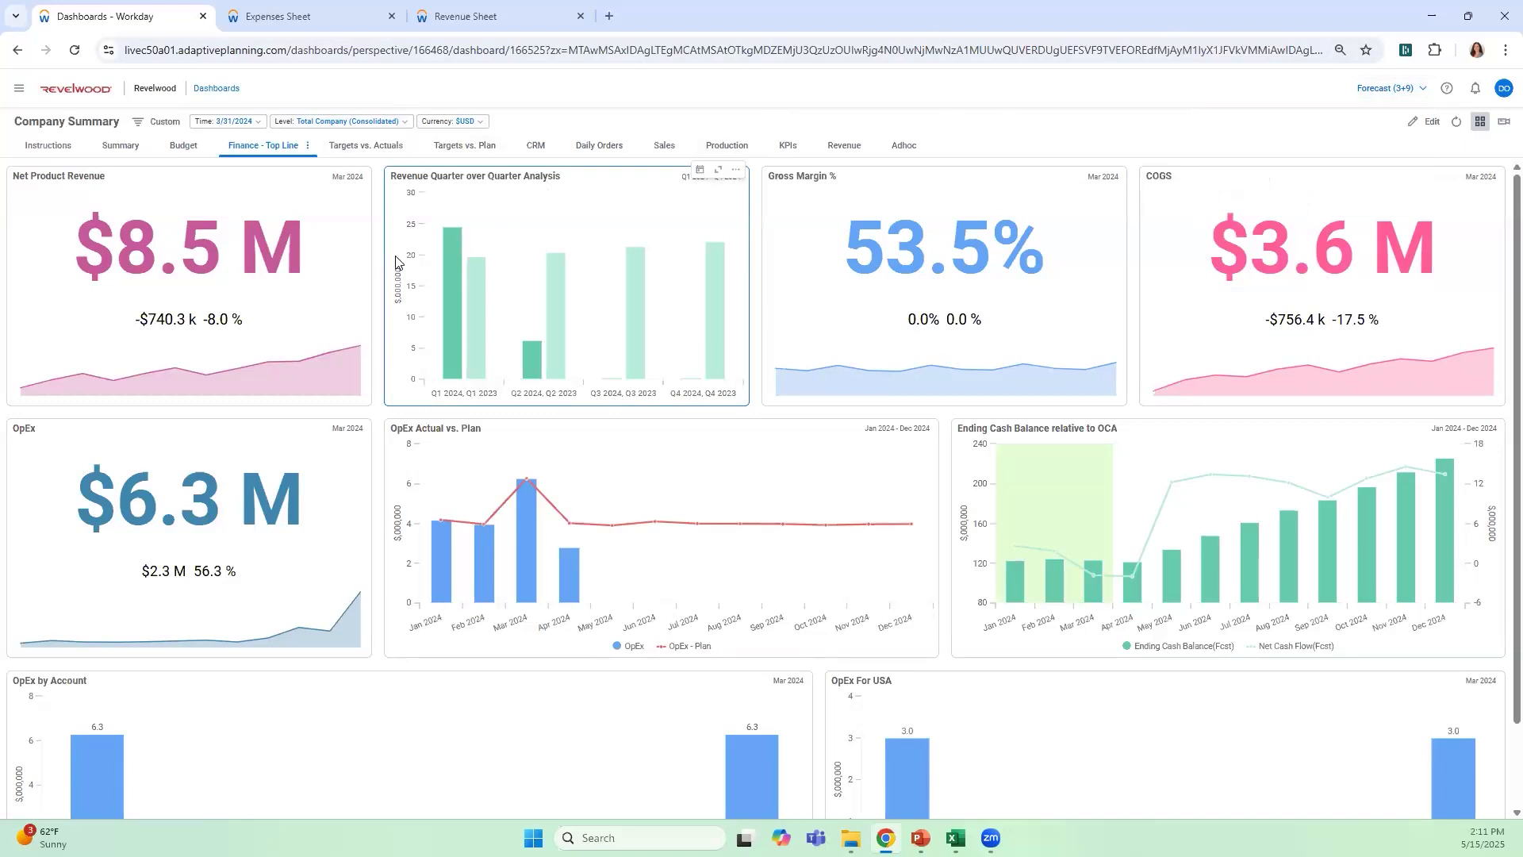
# Drill into the Mar 2024 point of the OpEx chart by Department, check Sales - North's further drill options, and return to the dashboard
pyautogui.moveTo(330, 634)
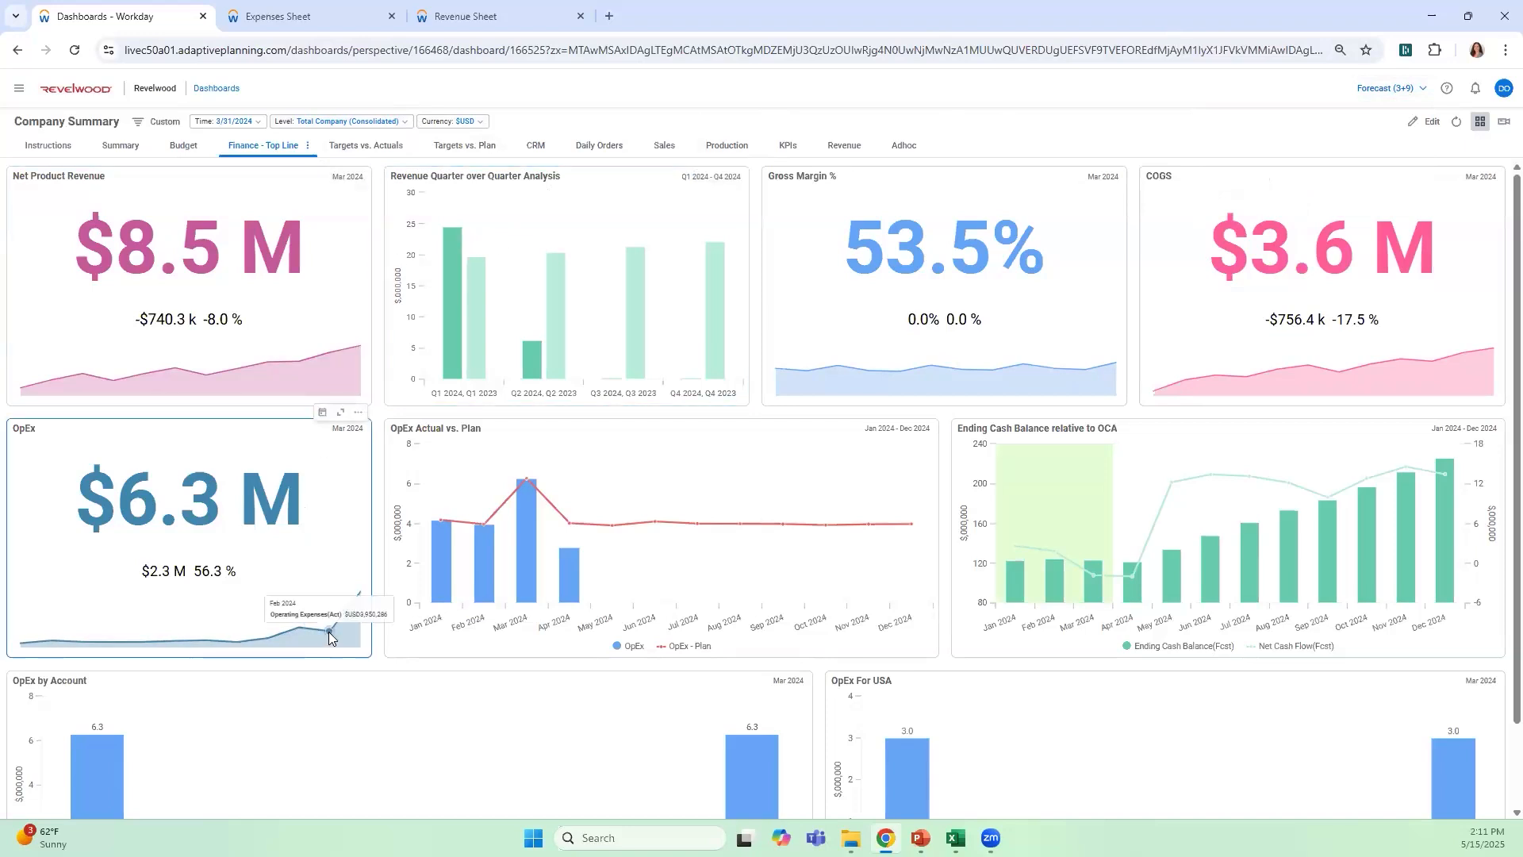
pyautogui.moveTo(357, 595)
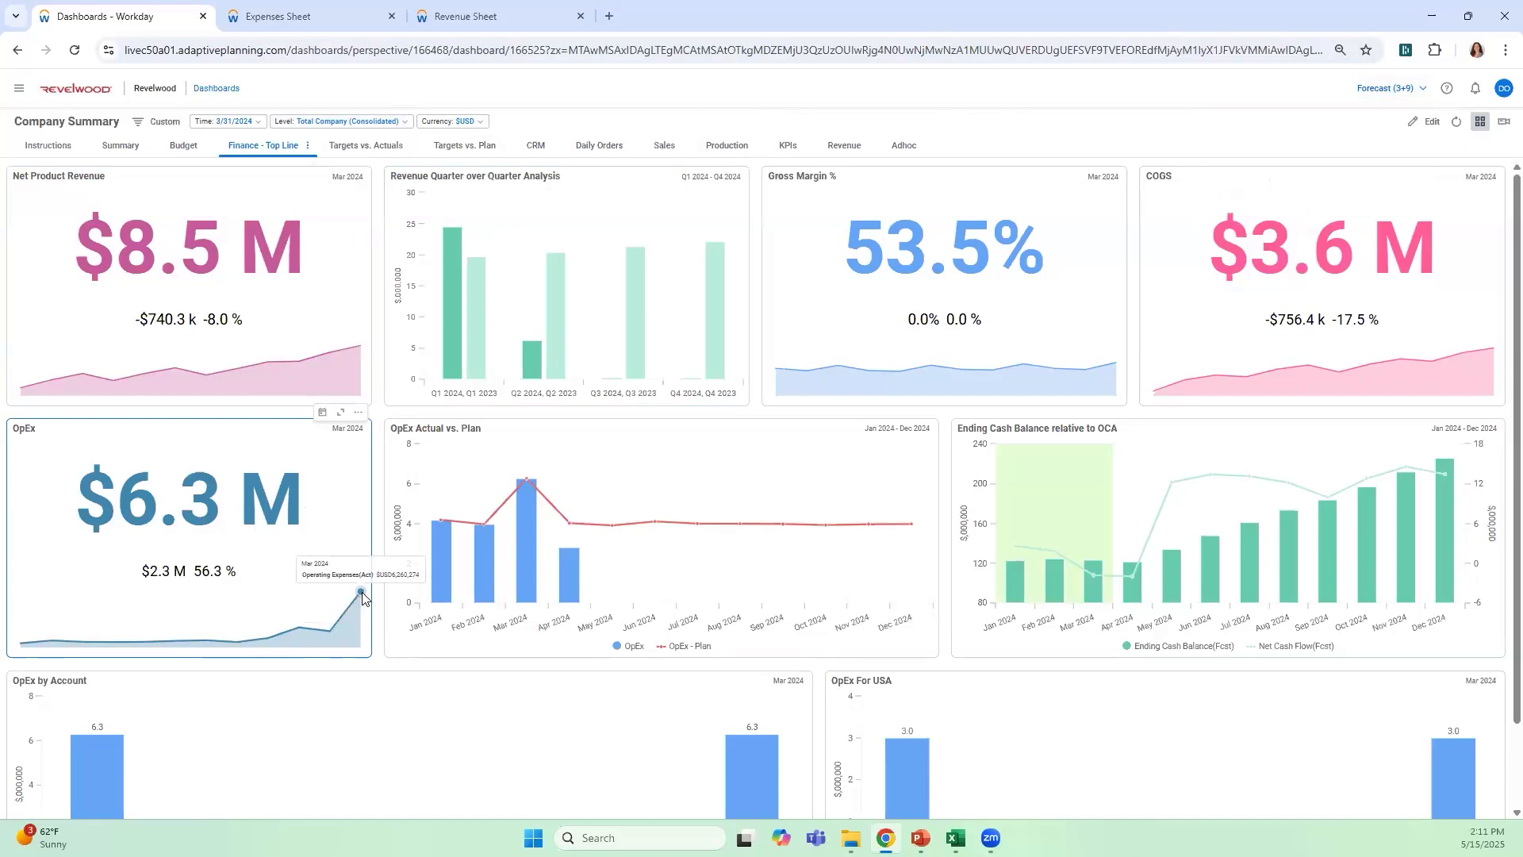
pyautogui.click(362, 594)
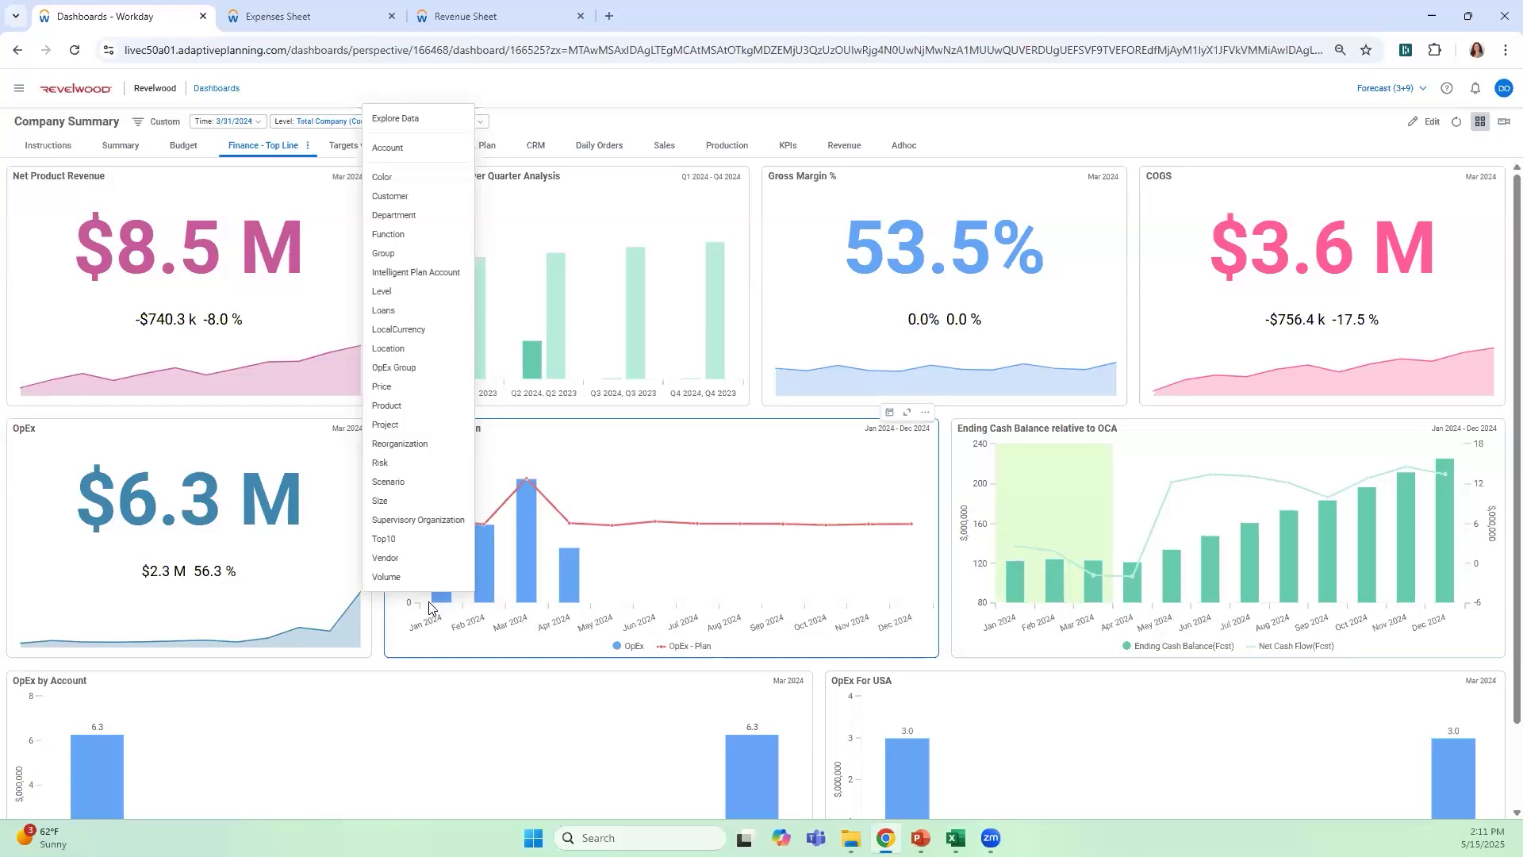
pyautogui.click(449, 214)
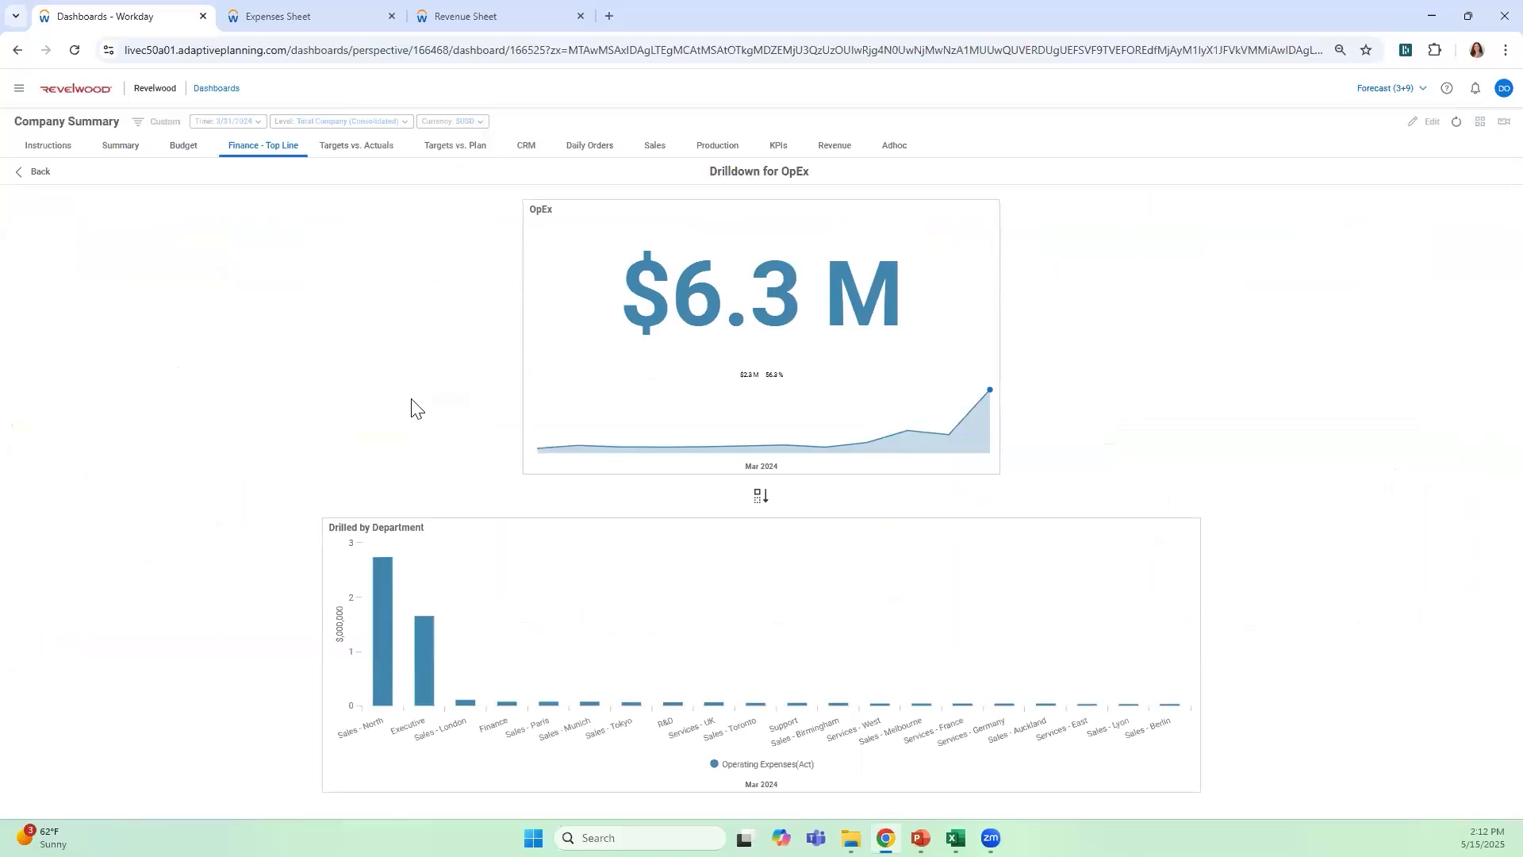
pyautogui.moveTo(389, 589)
pyautogui.click(386, 601)
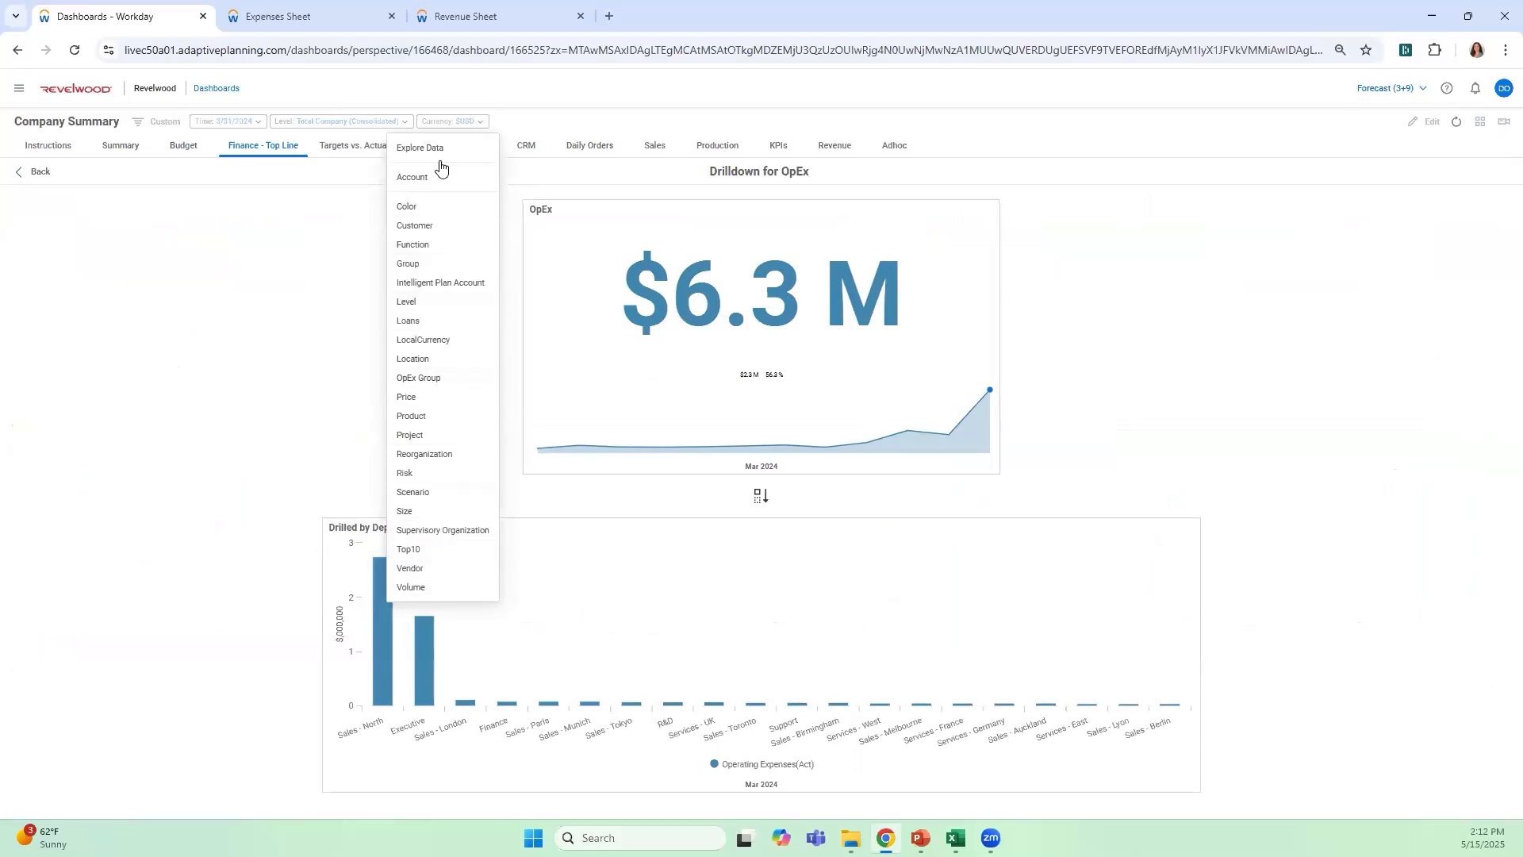
pyautogui.click(35, 172)
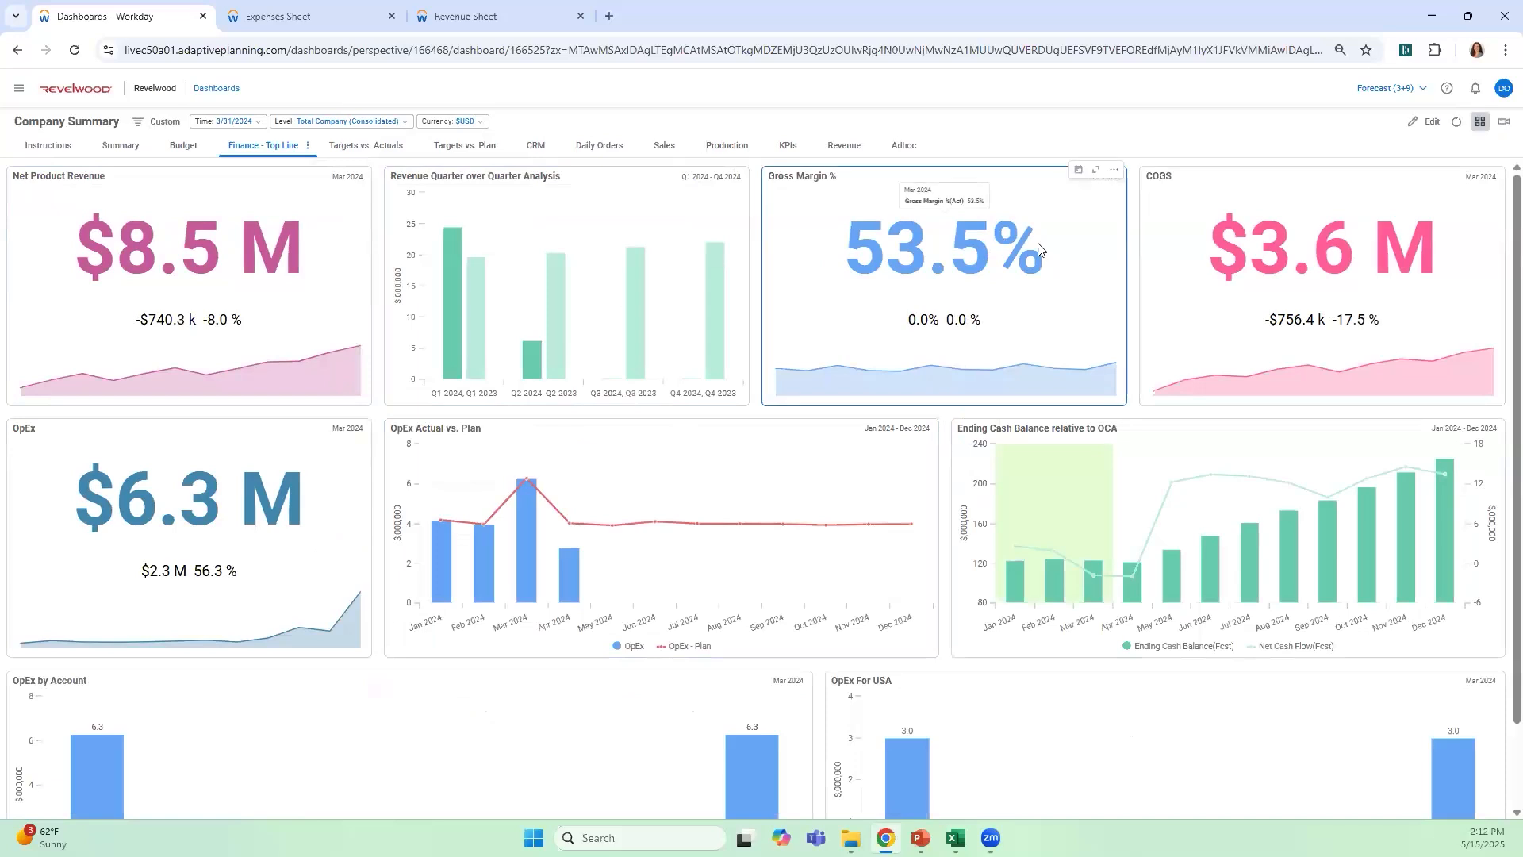
# View the CRM dashboard and the main navigation options, and return to the Finance - Top Line dashboard
pyautogui.click(546, 157)
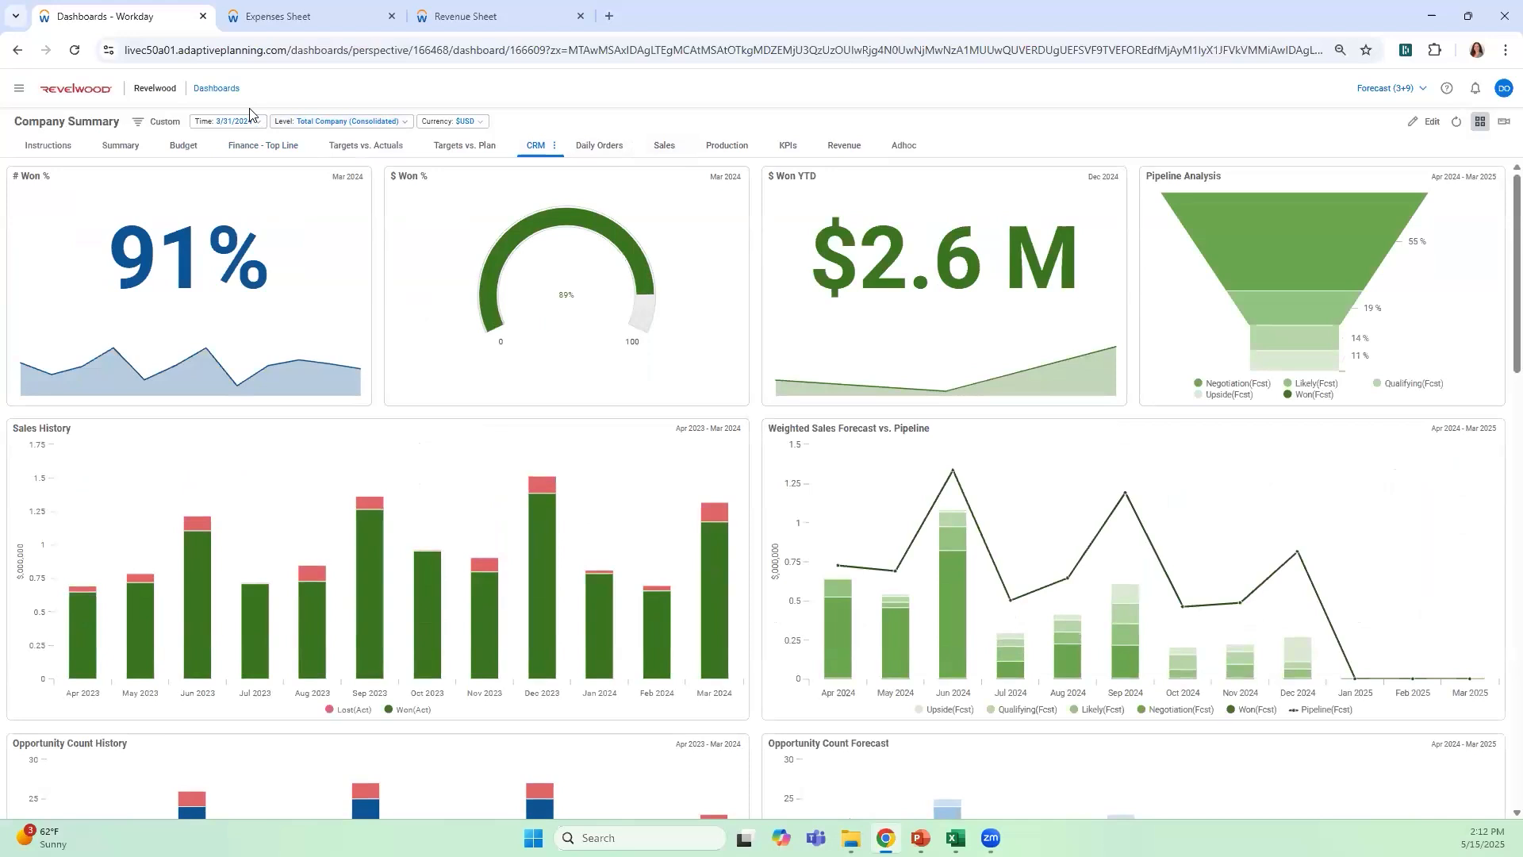
pyautogui.click(20, 91)
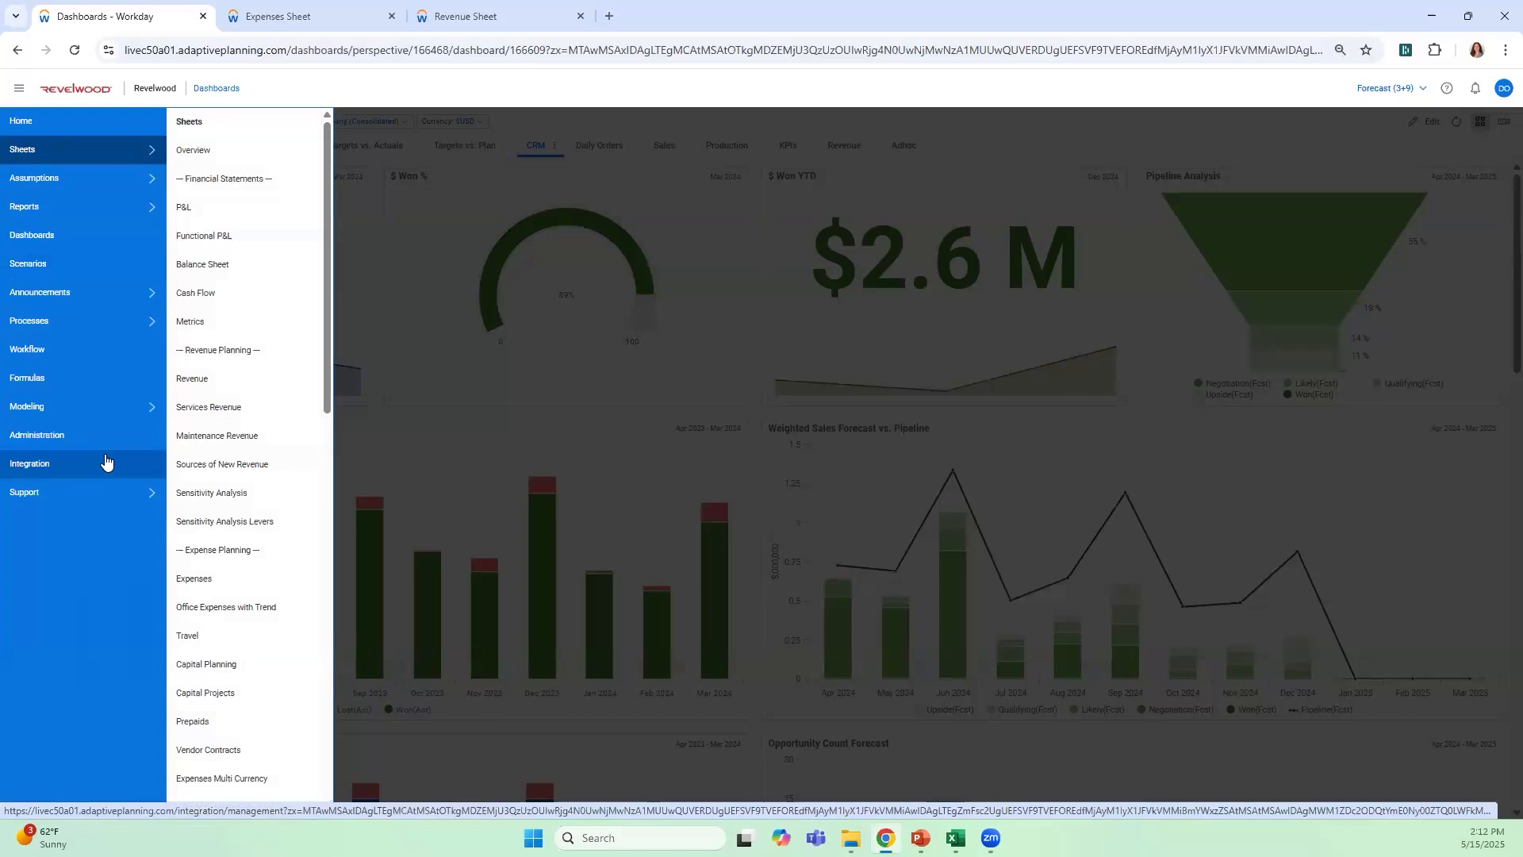
pyautogui.click(700, 118)
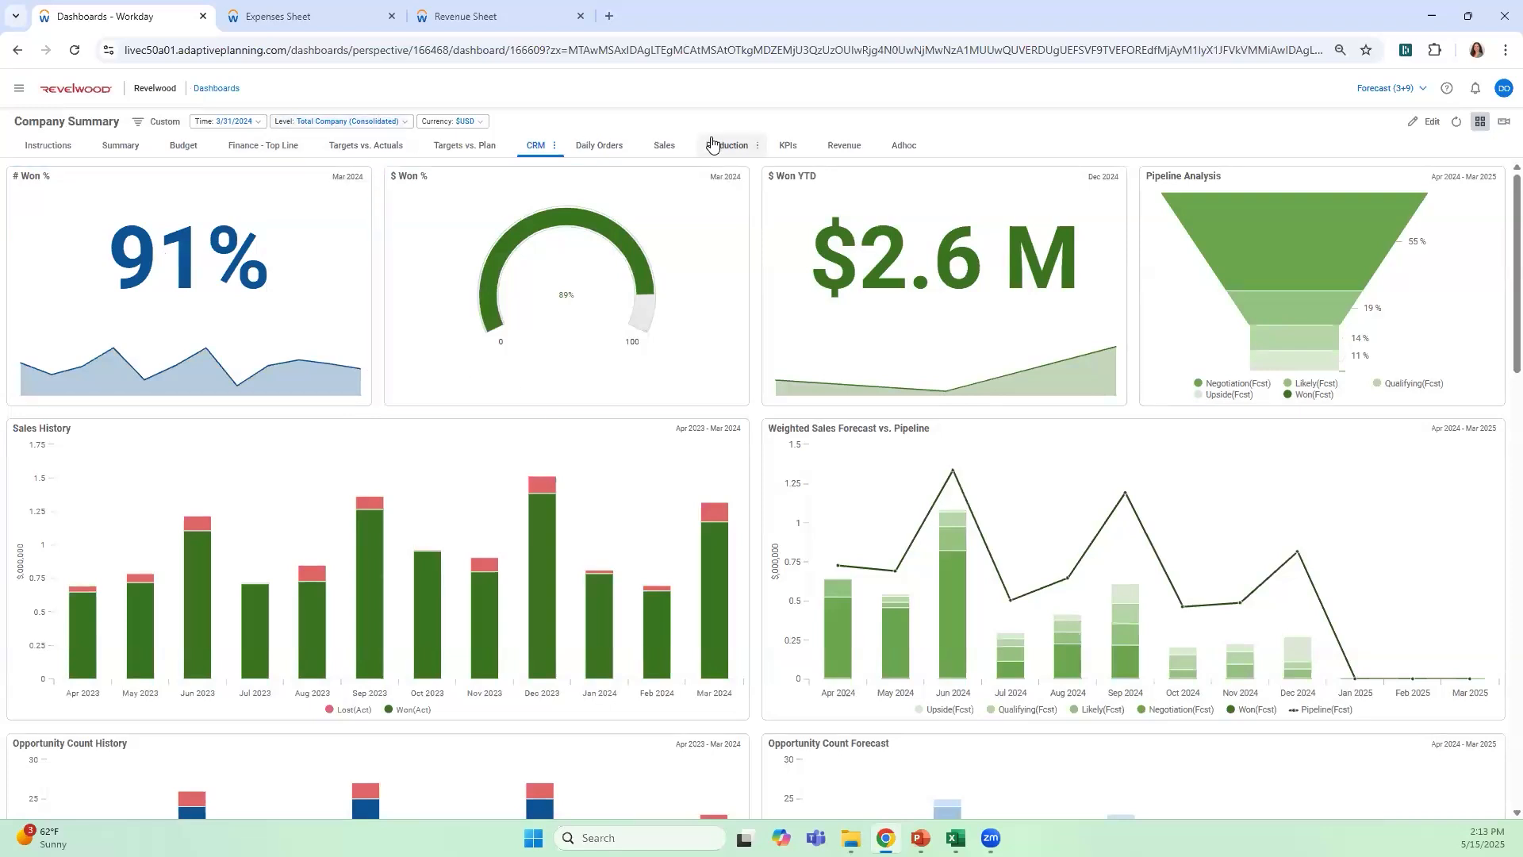
pyautogui.click(273, 149)
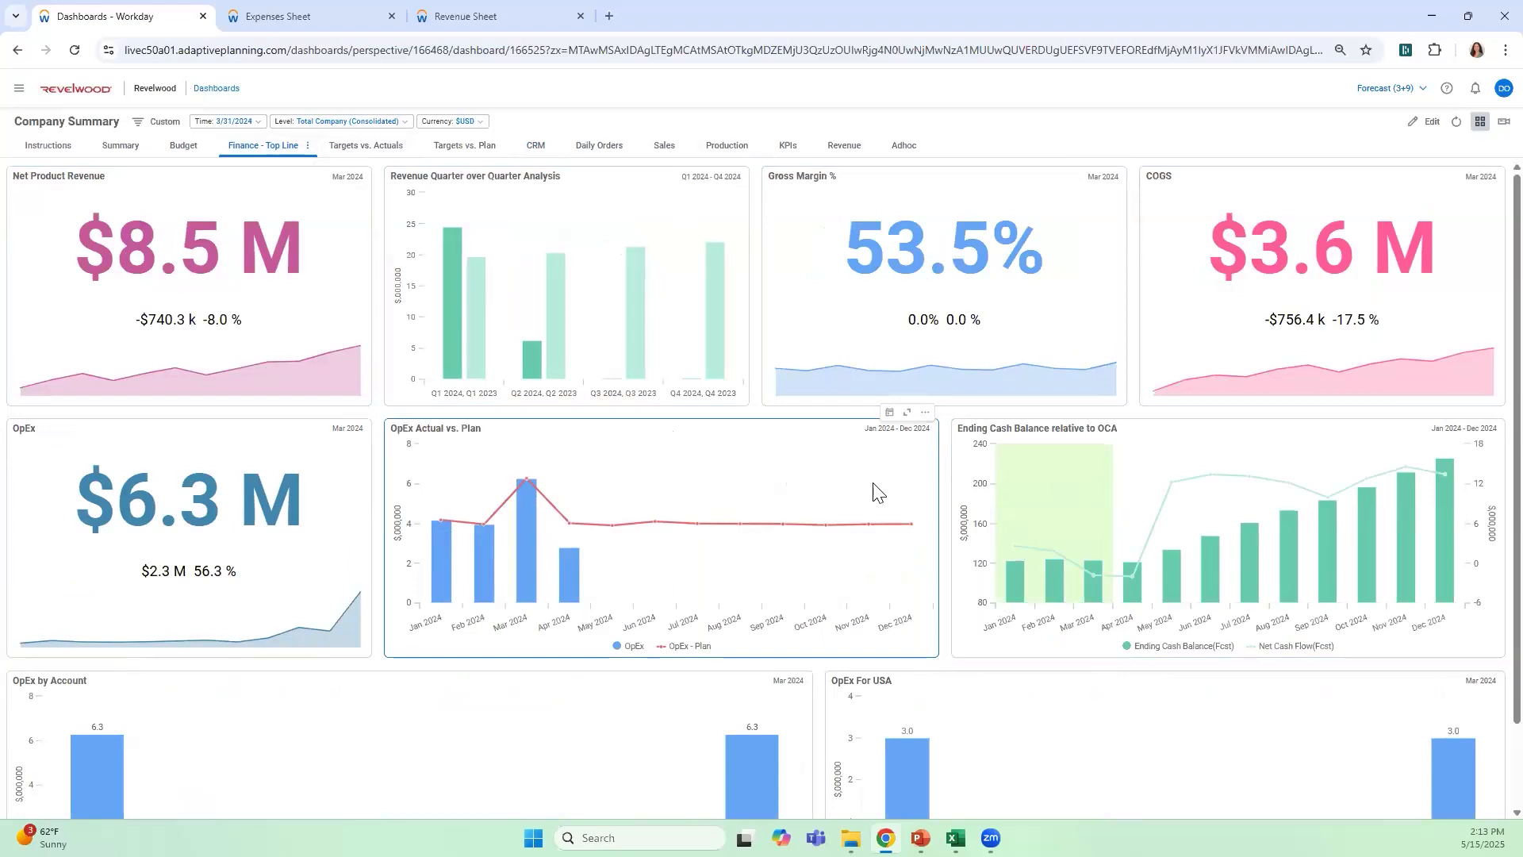
# Edit the Adhoc dashboard by adding a pie chart, enlarging it slightly, and naming it OpEx - Function
pyautogui.click(904, 152)
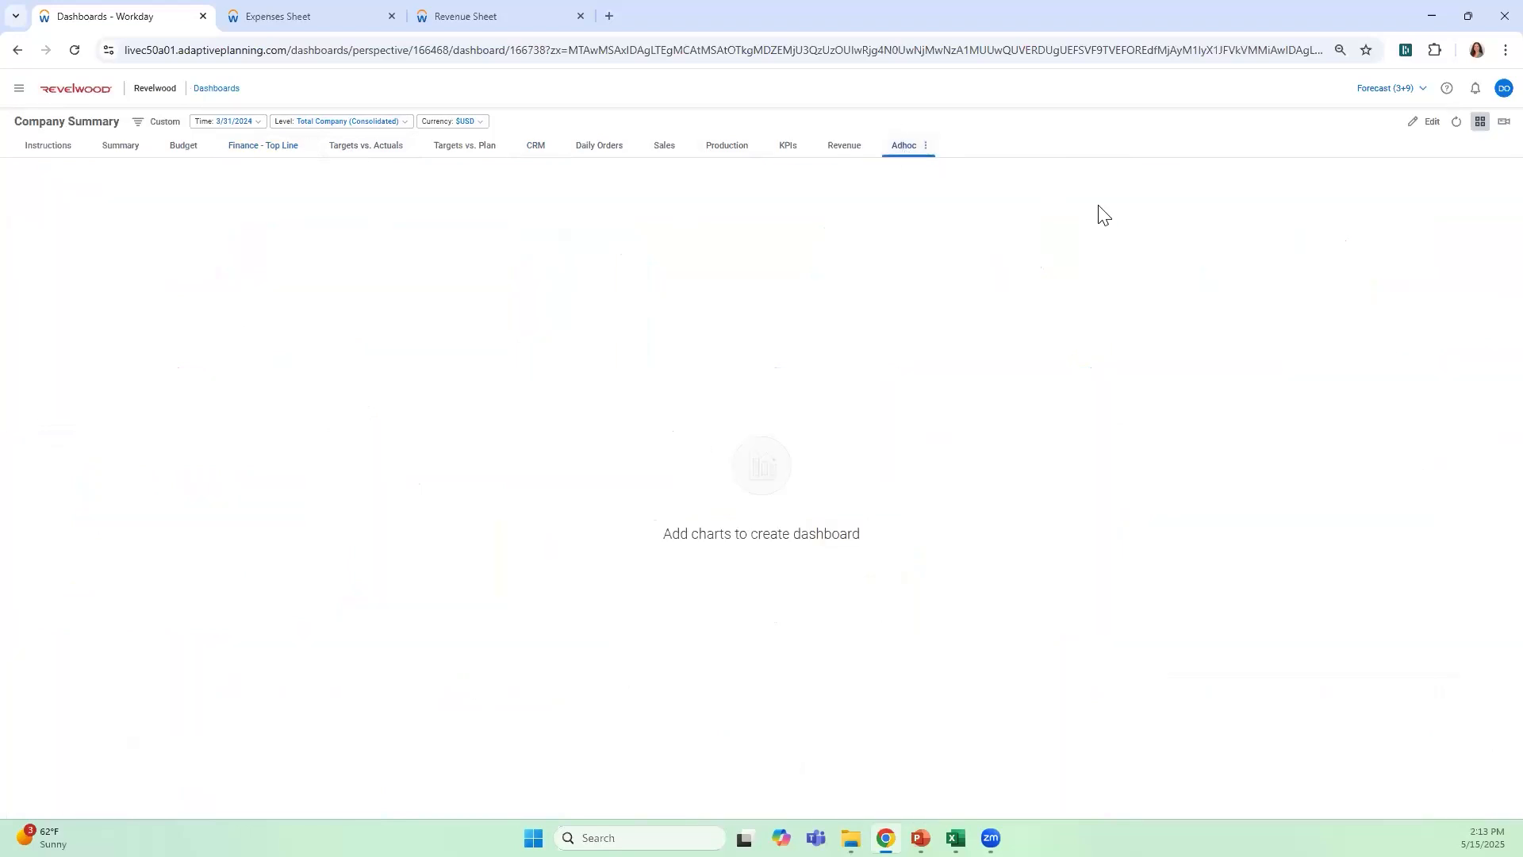
pyautogui.click(1424, 122)
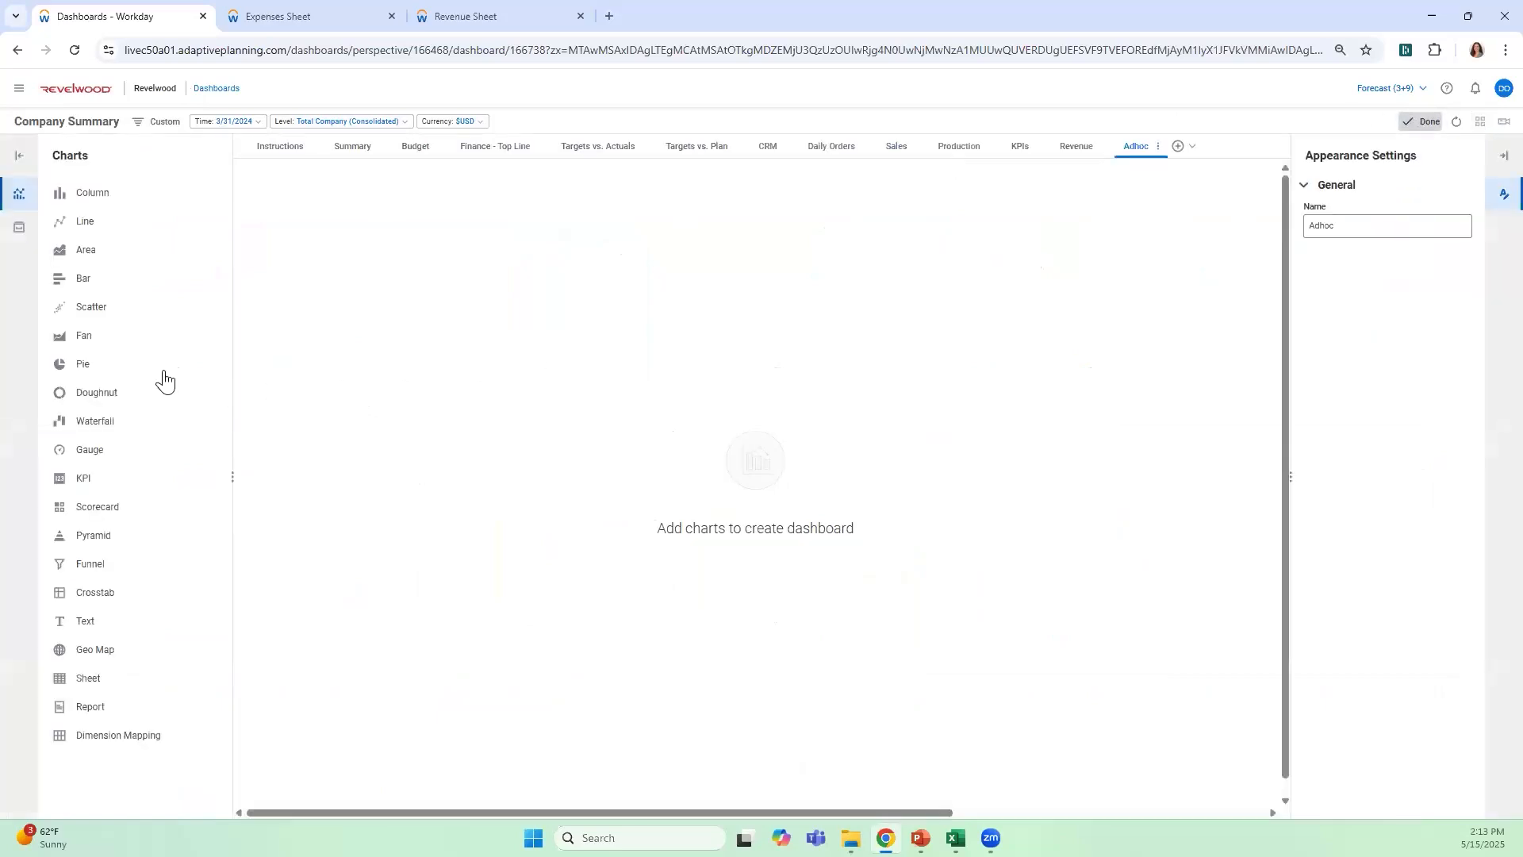
pyautogui.moveTo(122, 367); pyautogui.dragTo(687, 359)
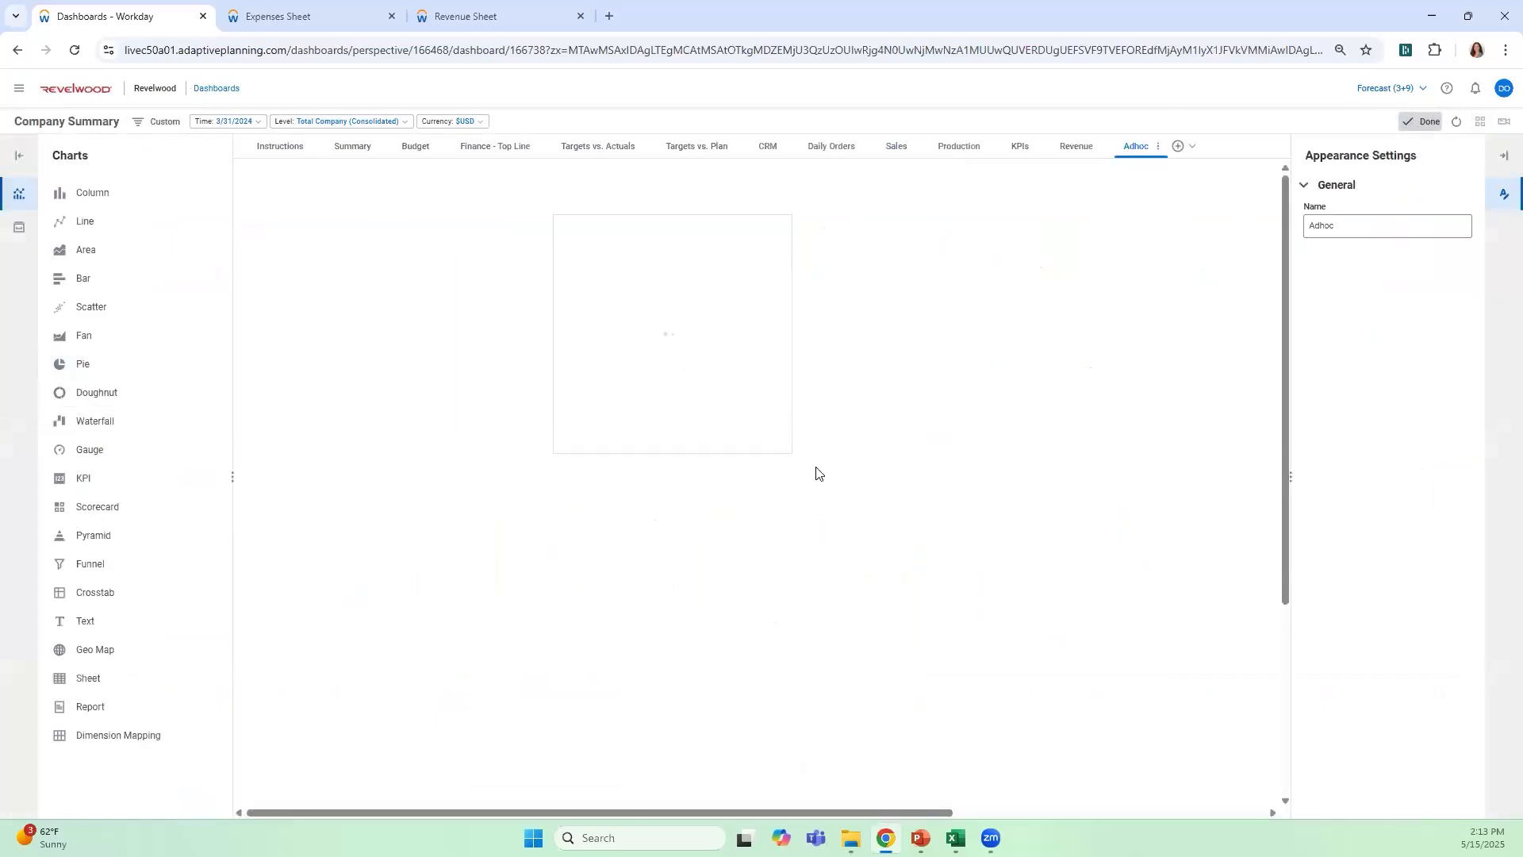
pyautogui.moveTo(790, 451); pyautogui.dragTo(867, 489)
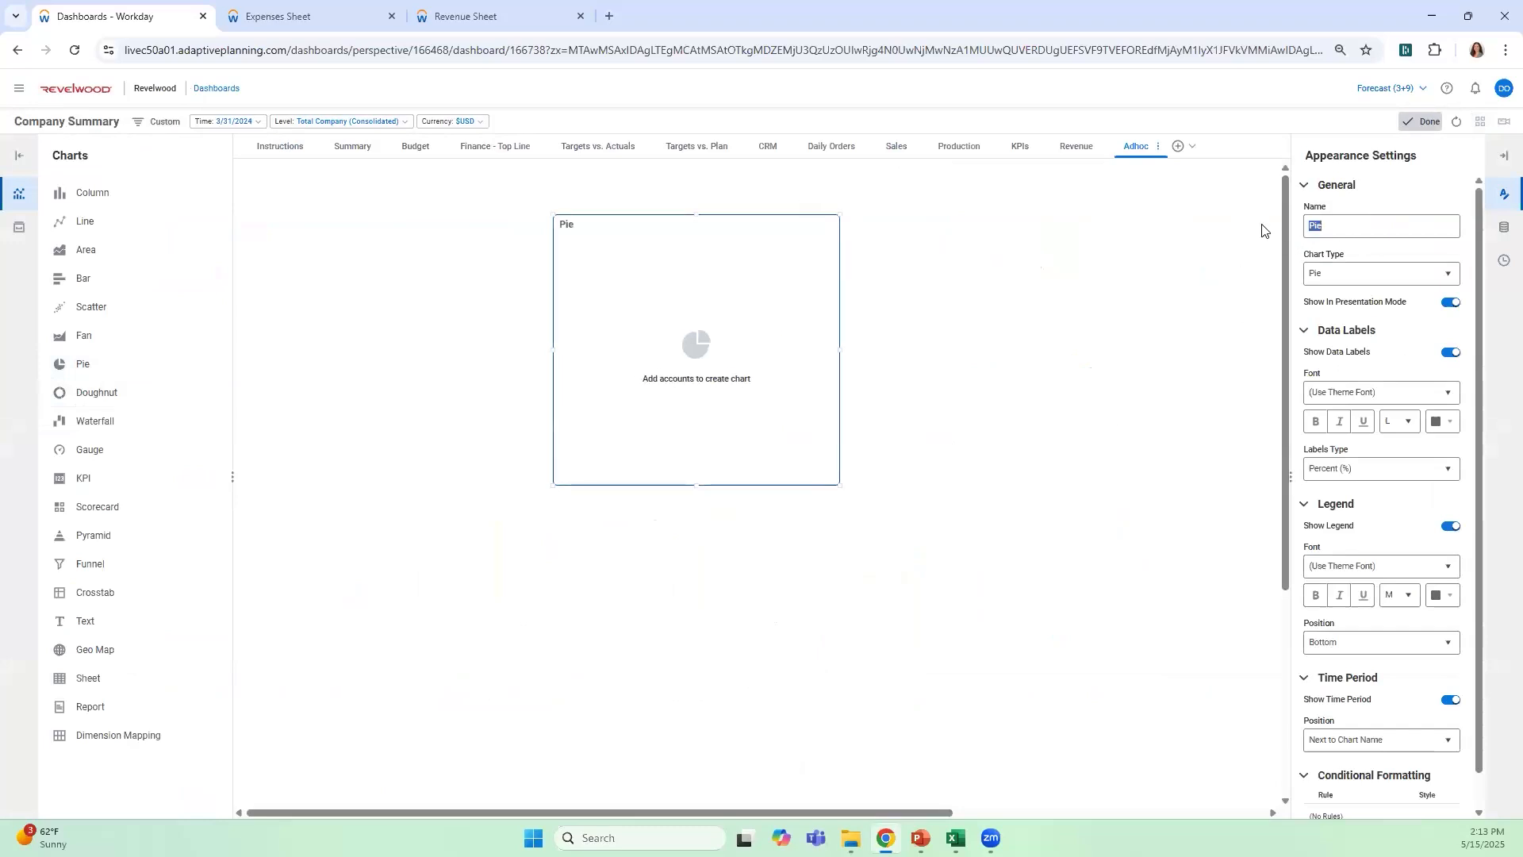
pyautogui.write('OpEx - Function')
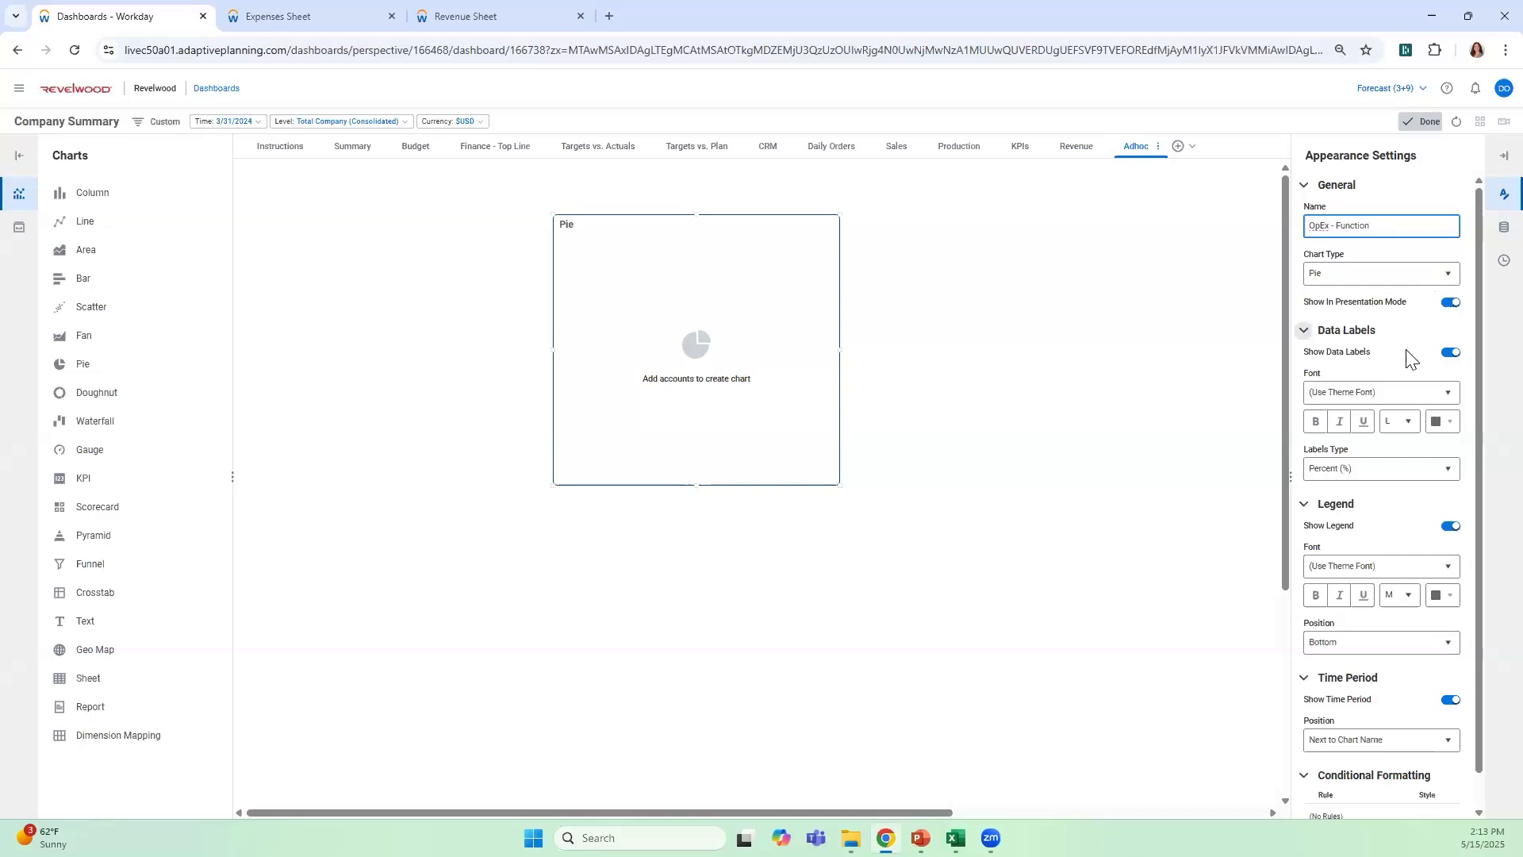
# Add the GL account 6000 Operating Expenses as the data series of the OpEx - Function pie chart
pyautogui.click(1505, 230)
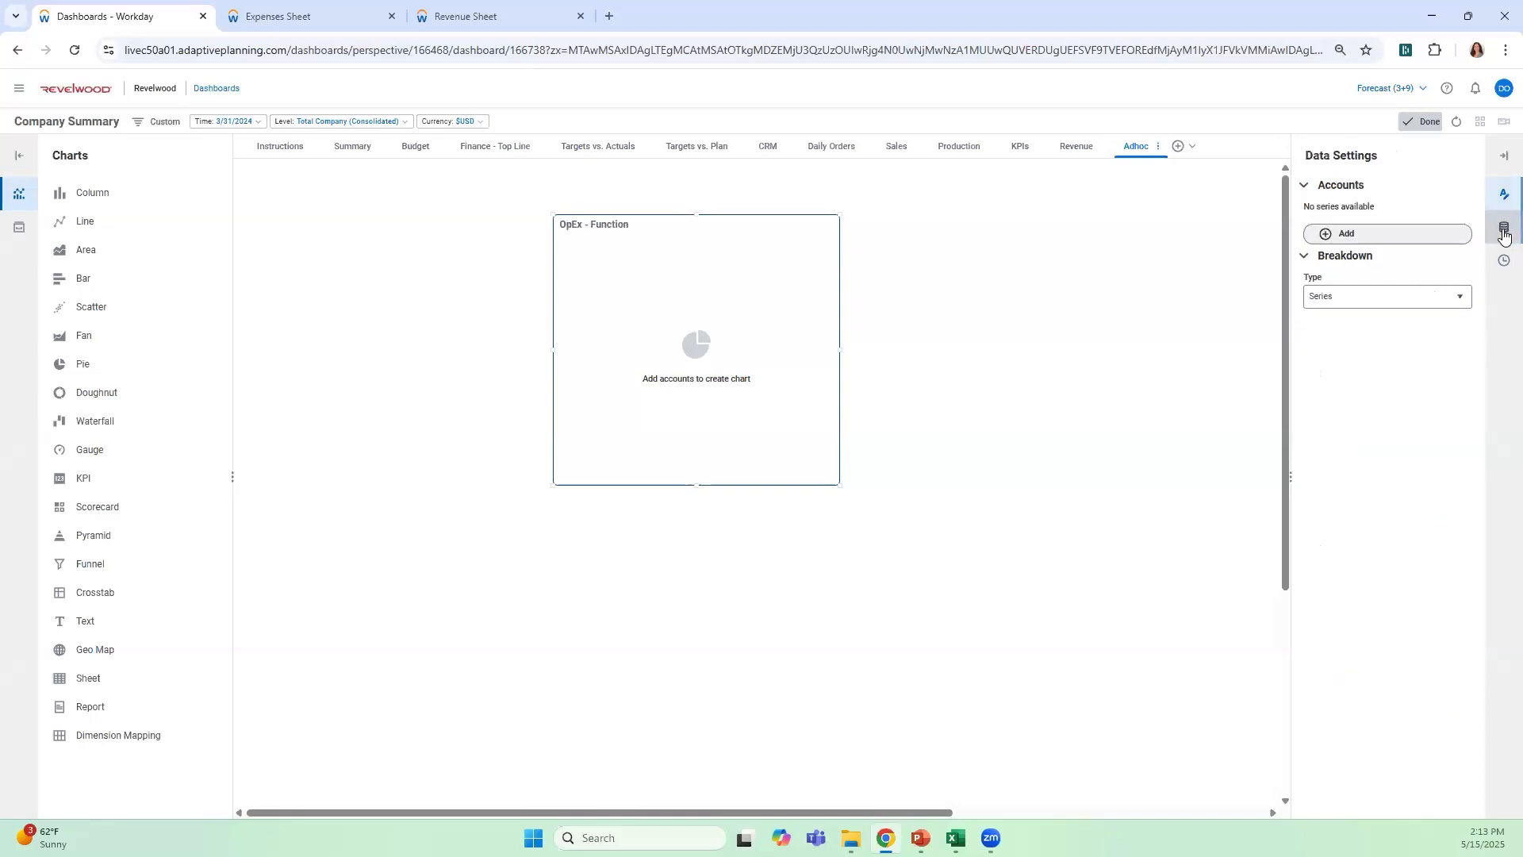
pyautogui.click(1348, 233)
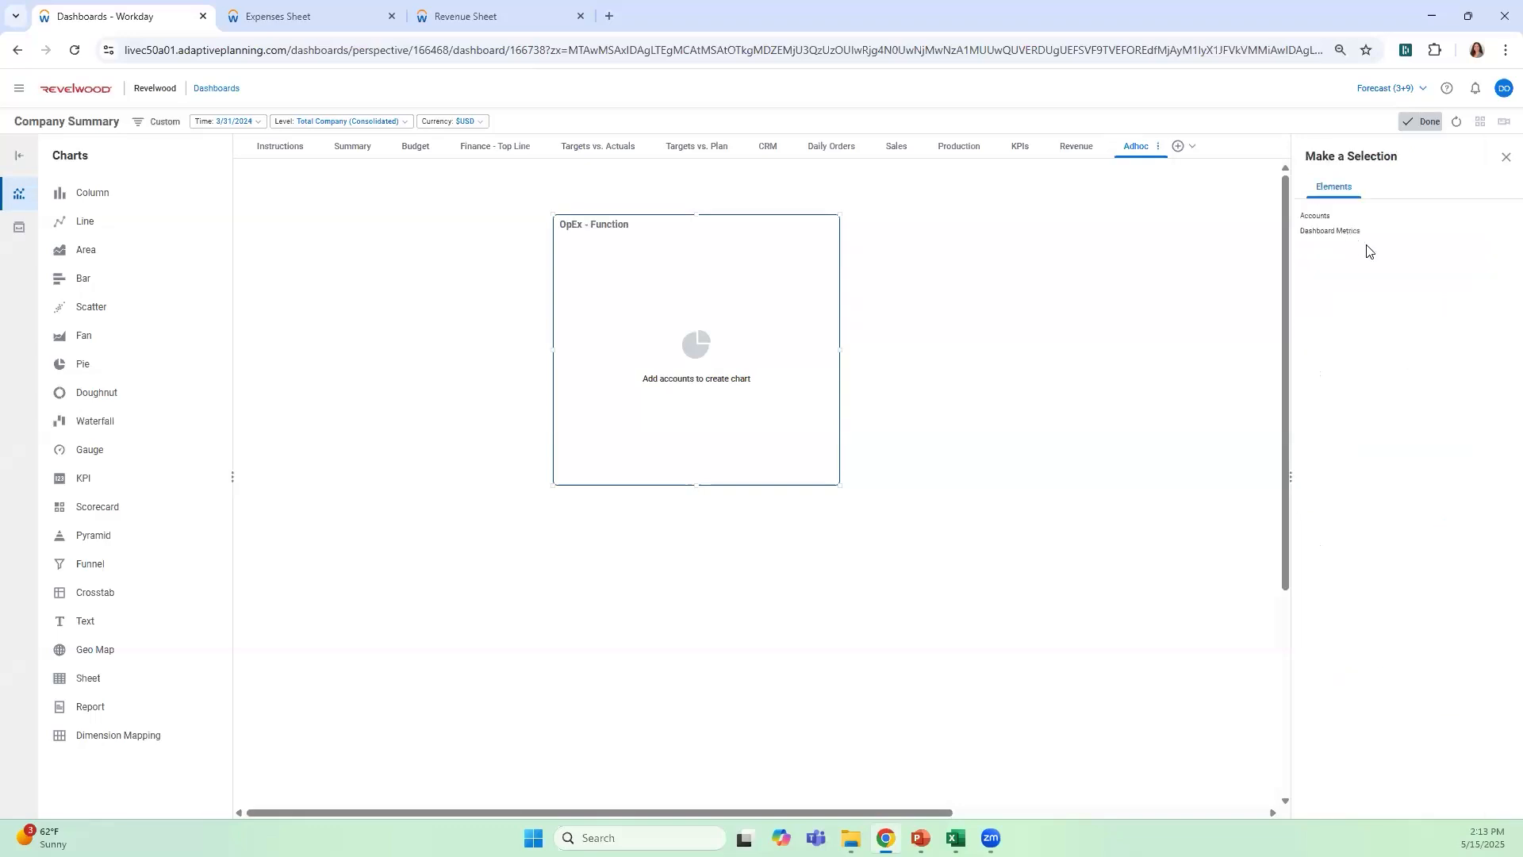
pyautogui.click(1314, 219)
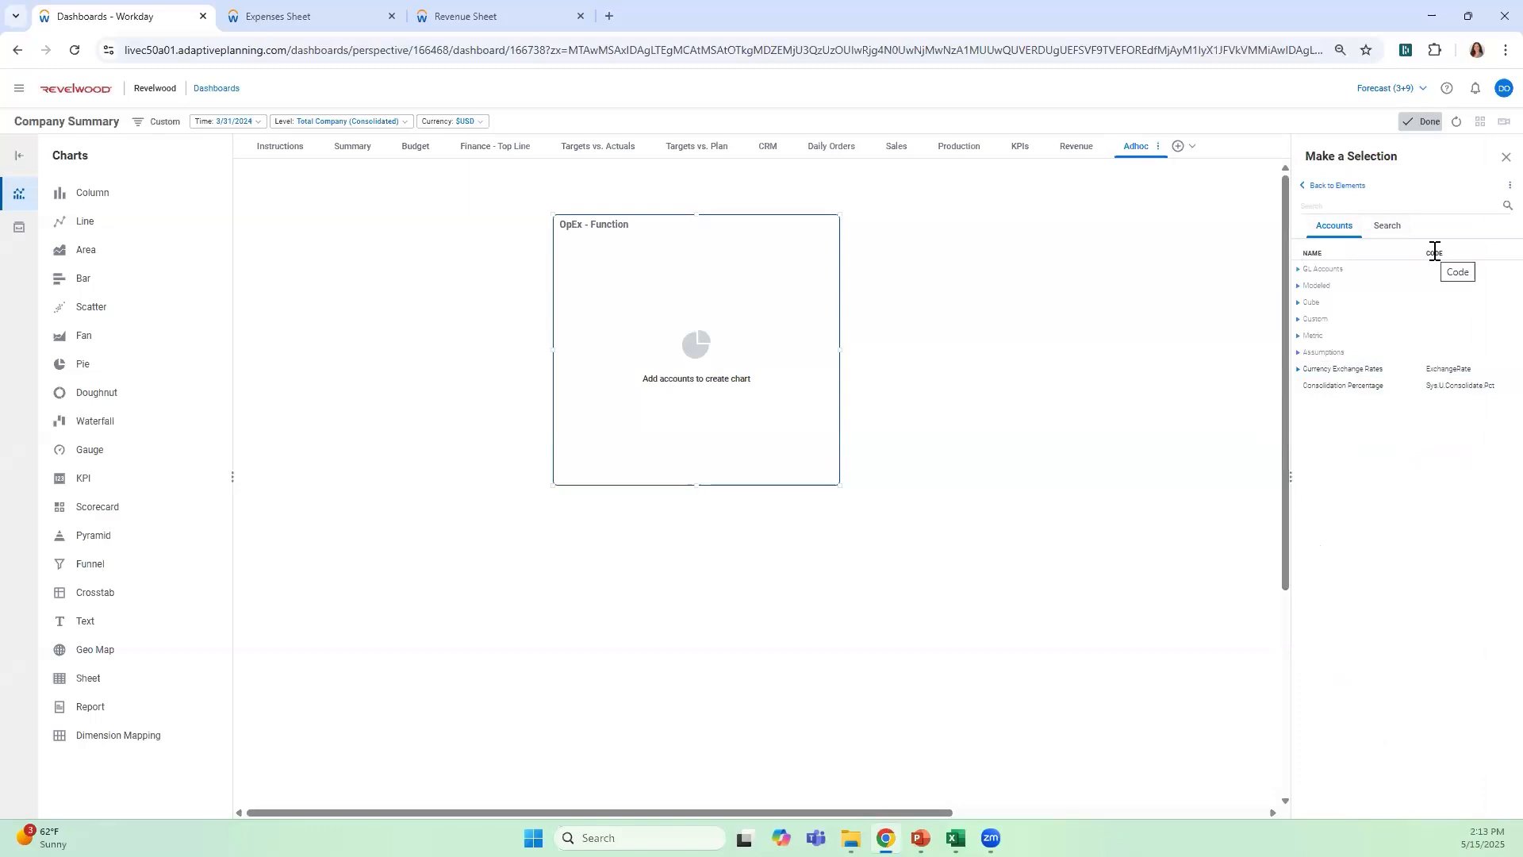
pyautogui.click(1299, 271)
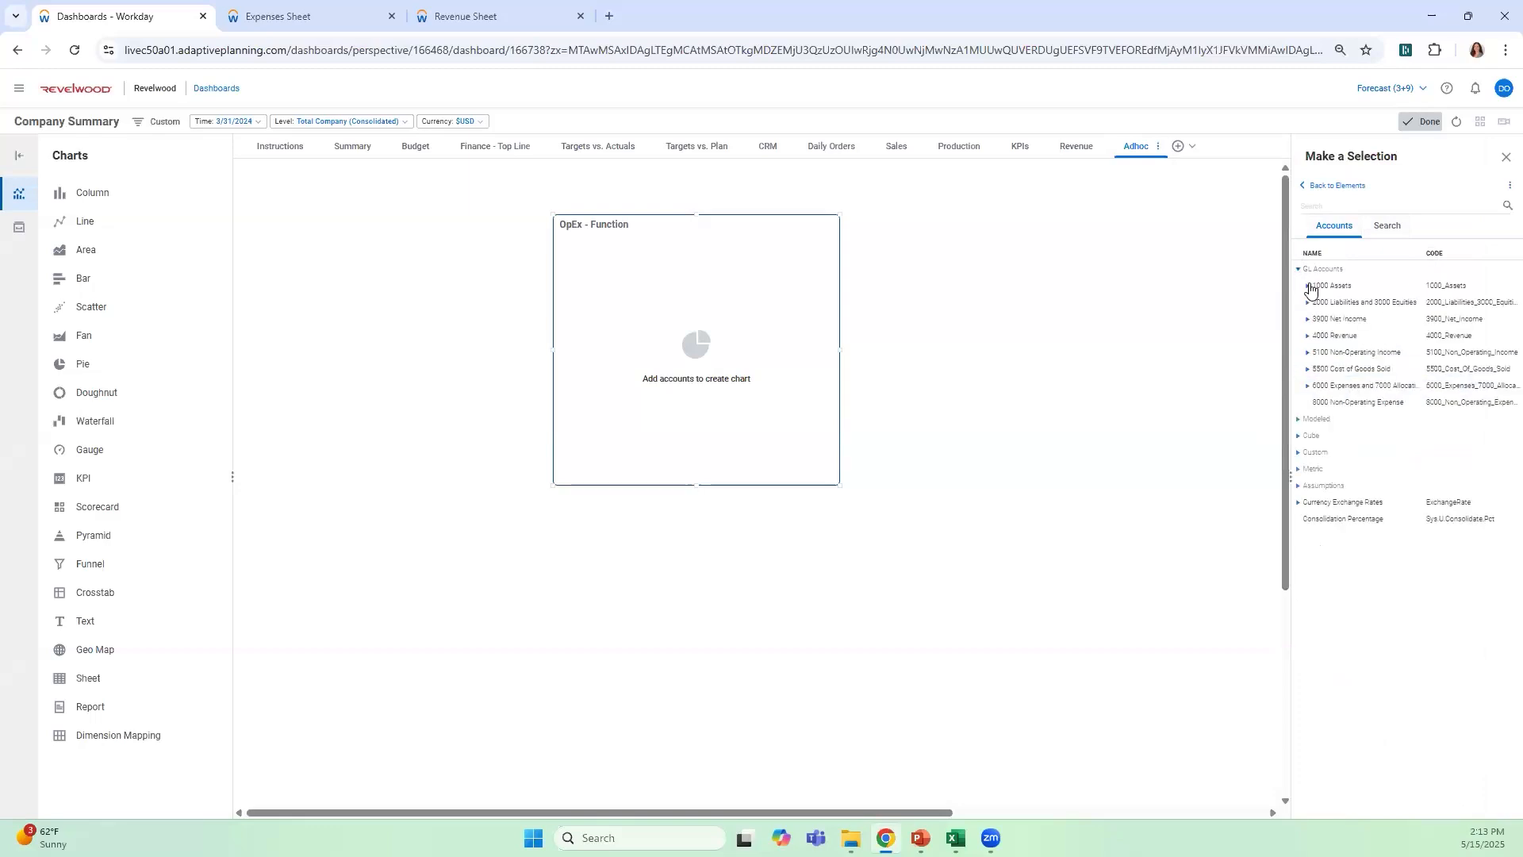
pyautogui.click(1308, 388)
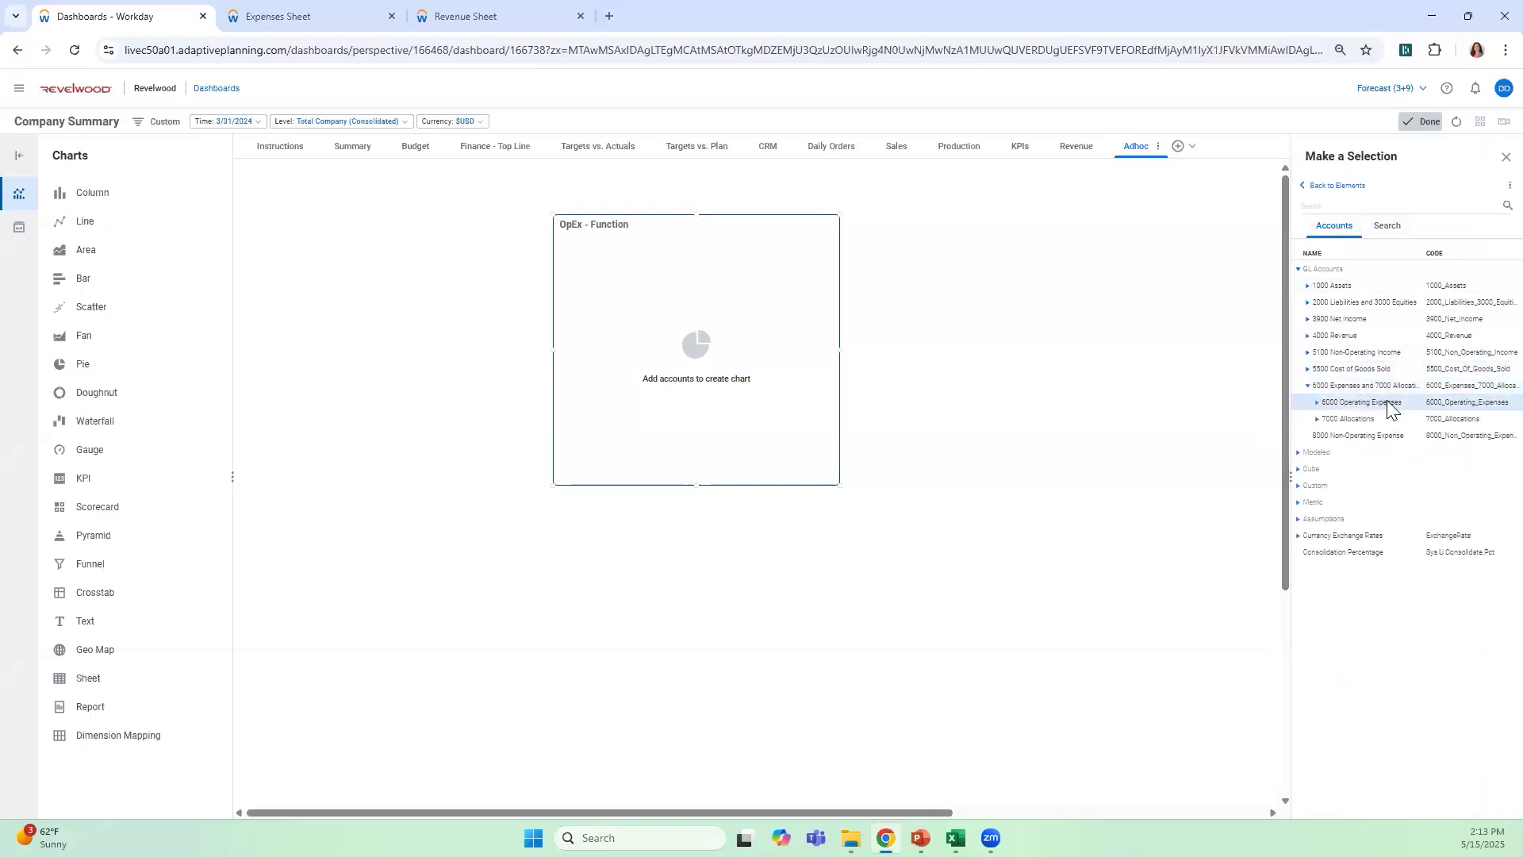
pyautogui.click(1387, 402)
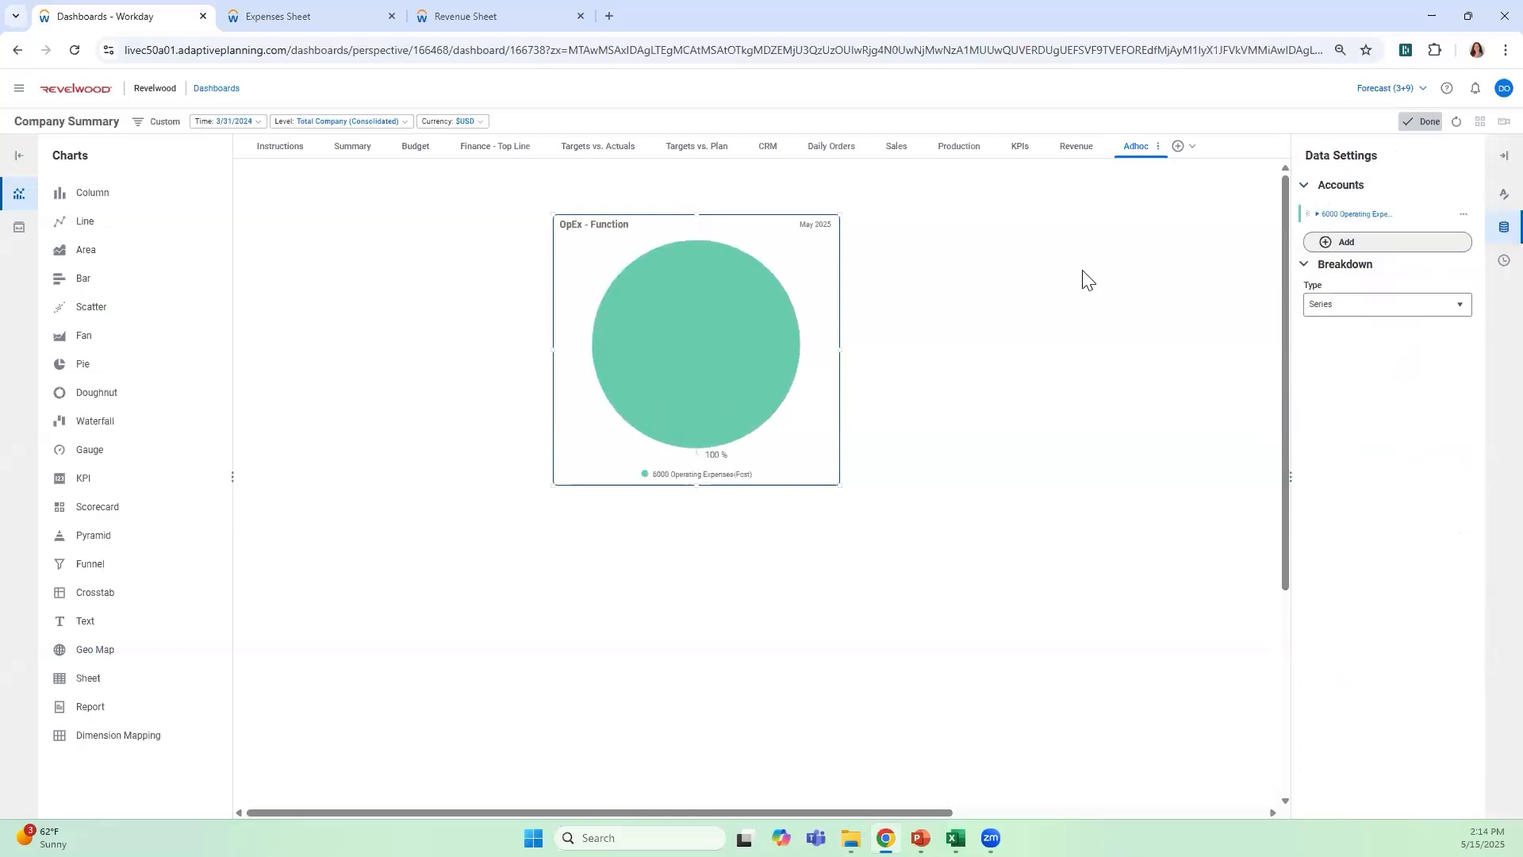
# Break down the OpEx - Function pie chart by the Function dimension and finish editing the Adhoc dashboard
pyautogui.moveTo(719, 330)
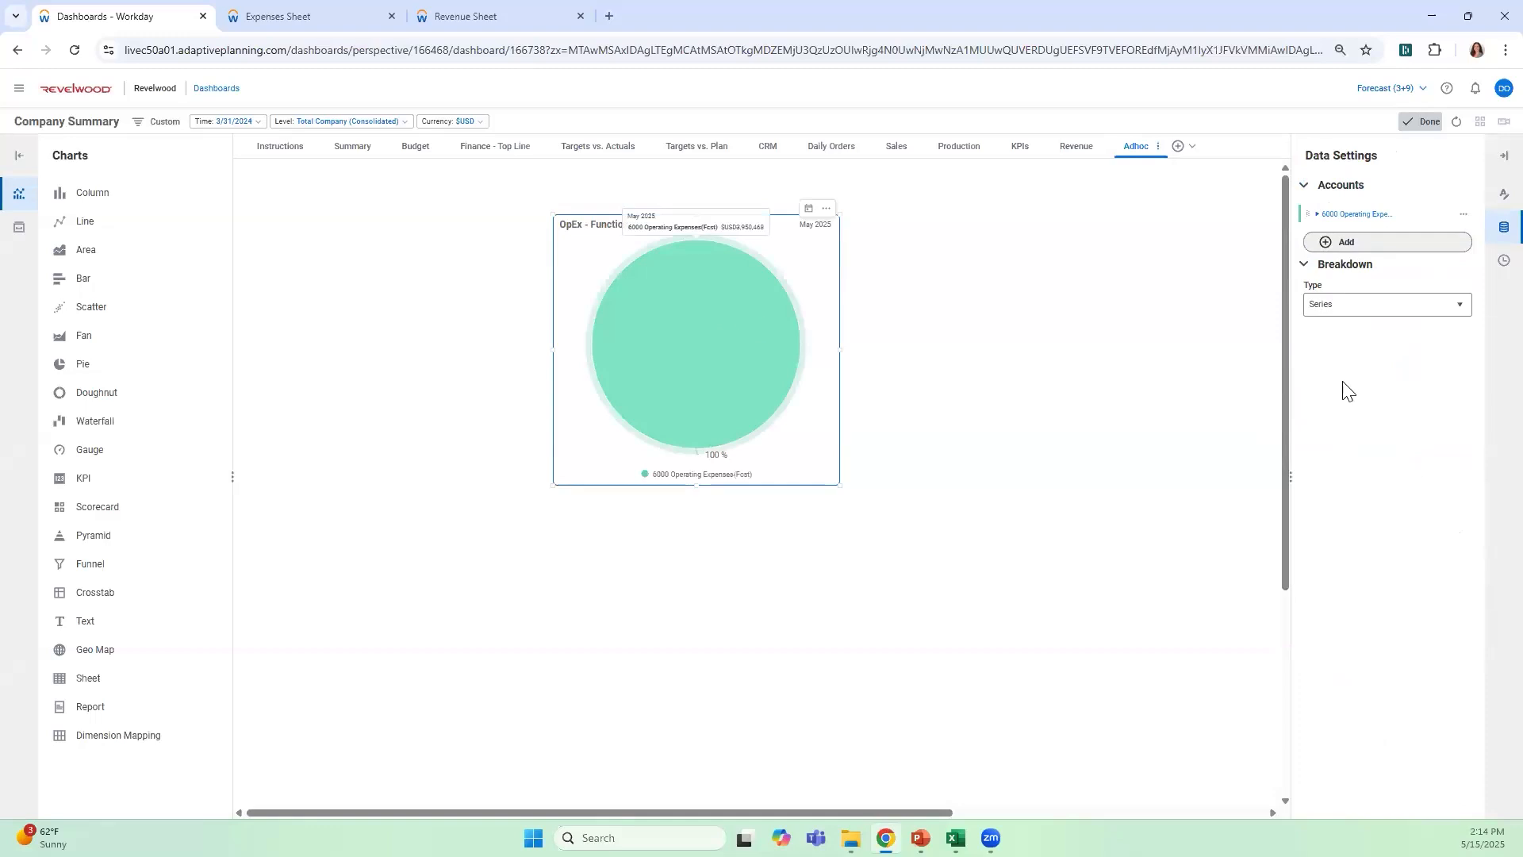
pyautogui.click(1383, 310)
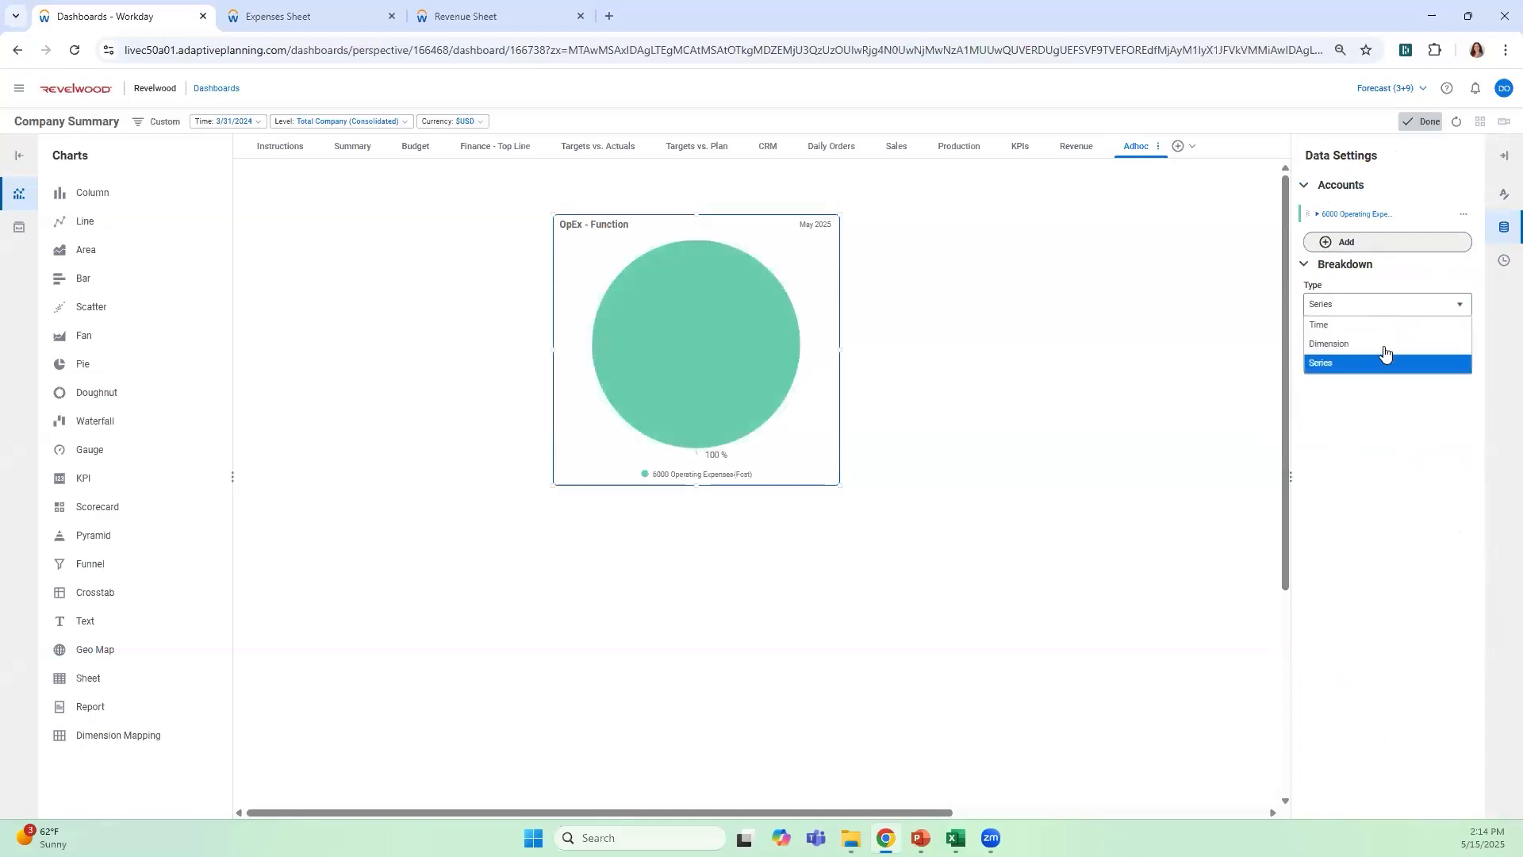
pyautogui.click(1387, 344)
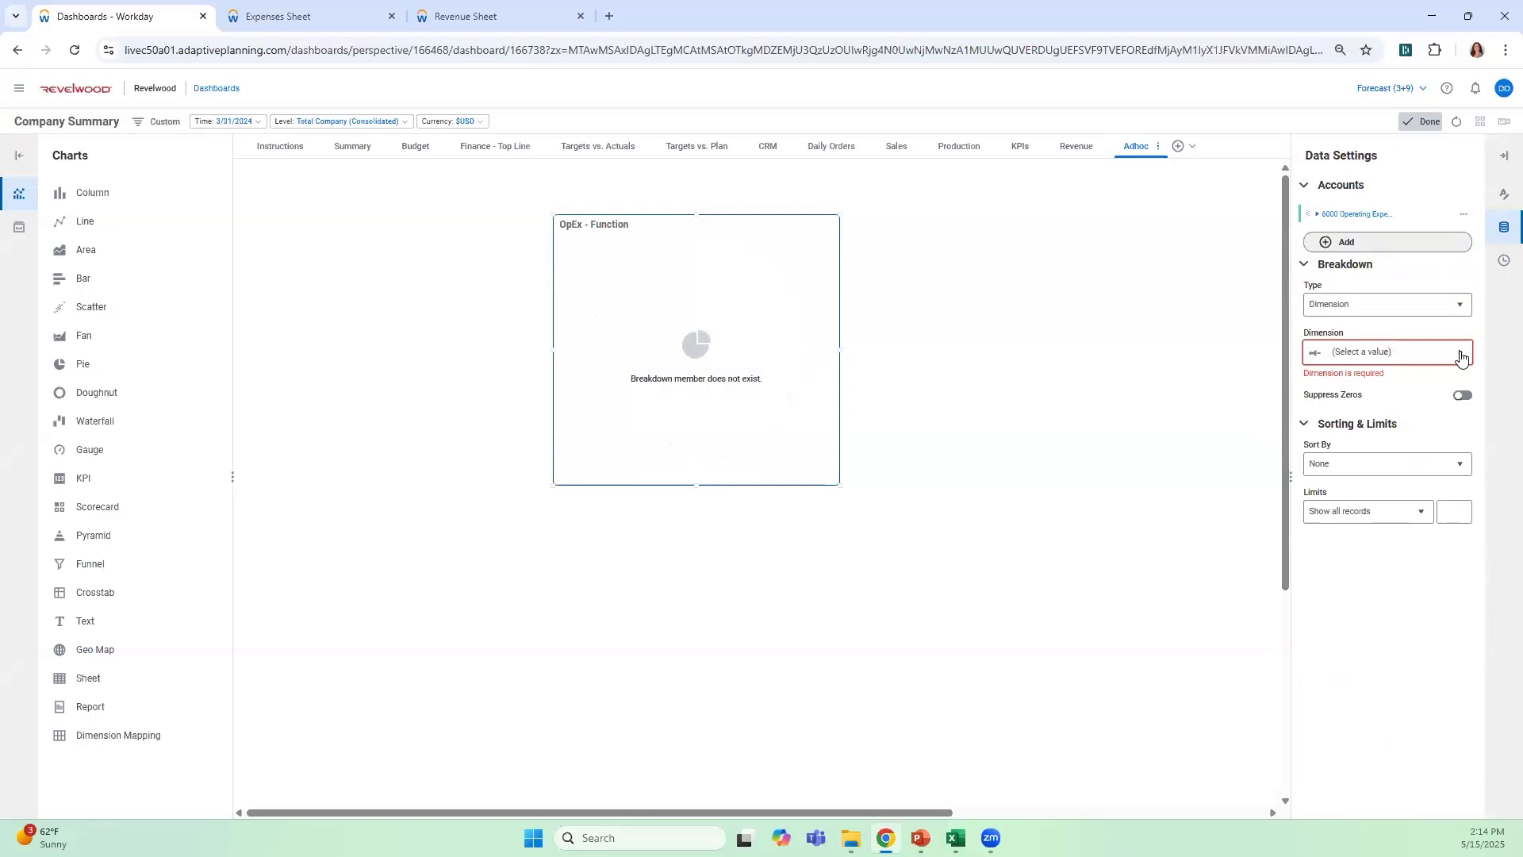
pyautogui.click(1458, 355)
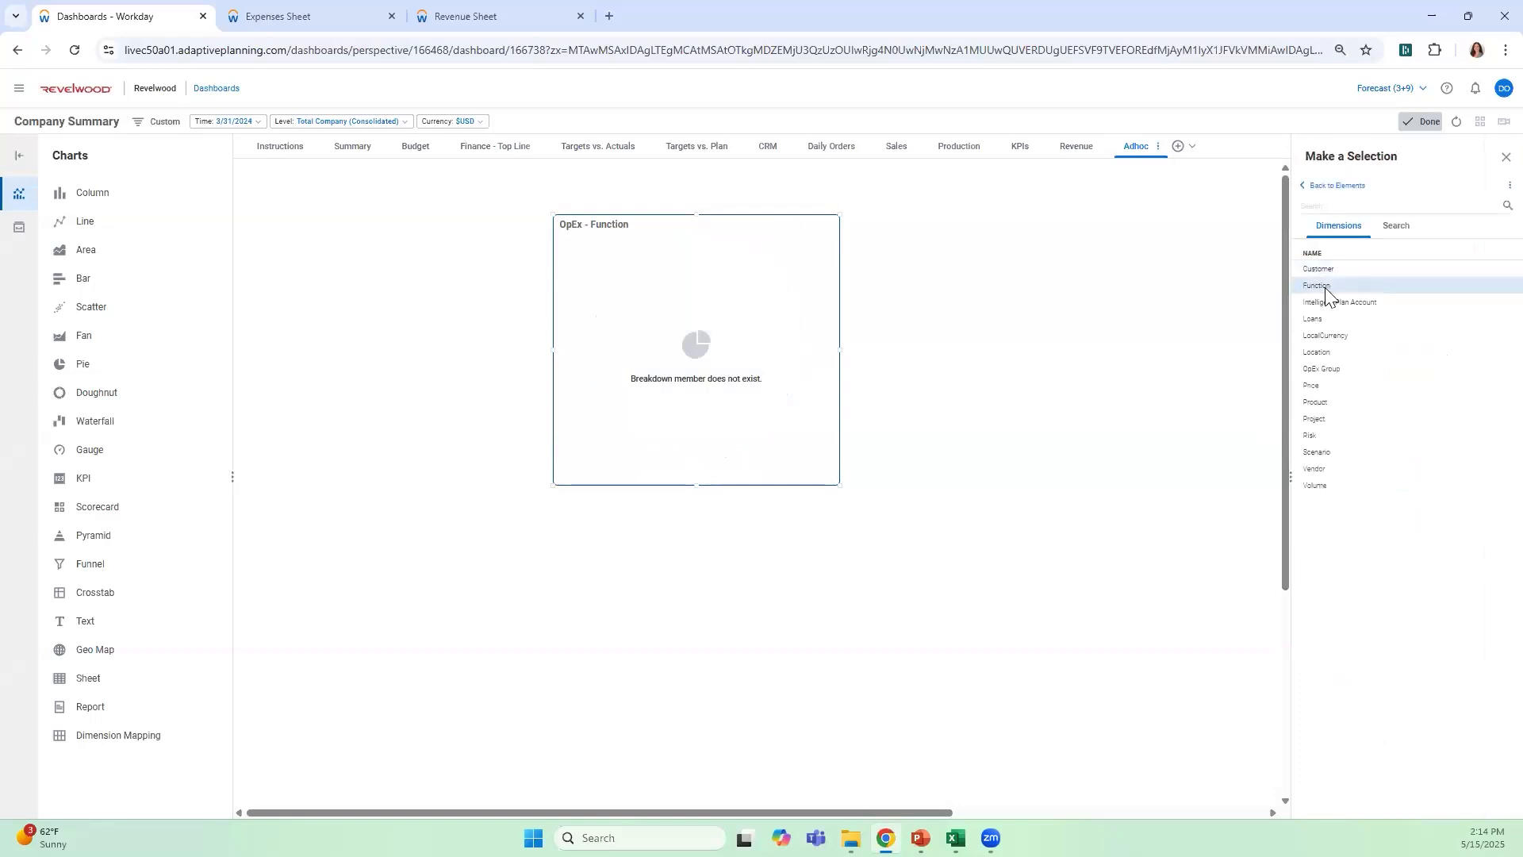
pyautogui.click(1319, 286)
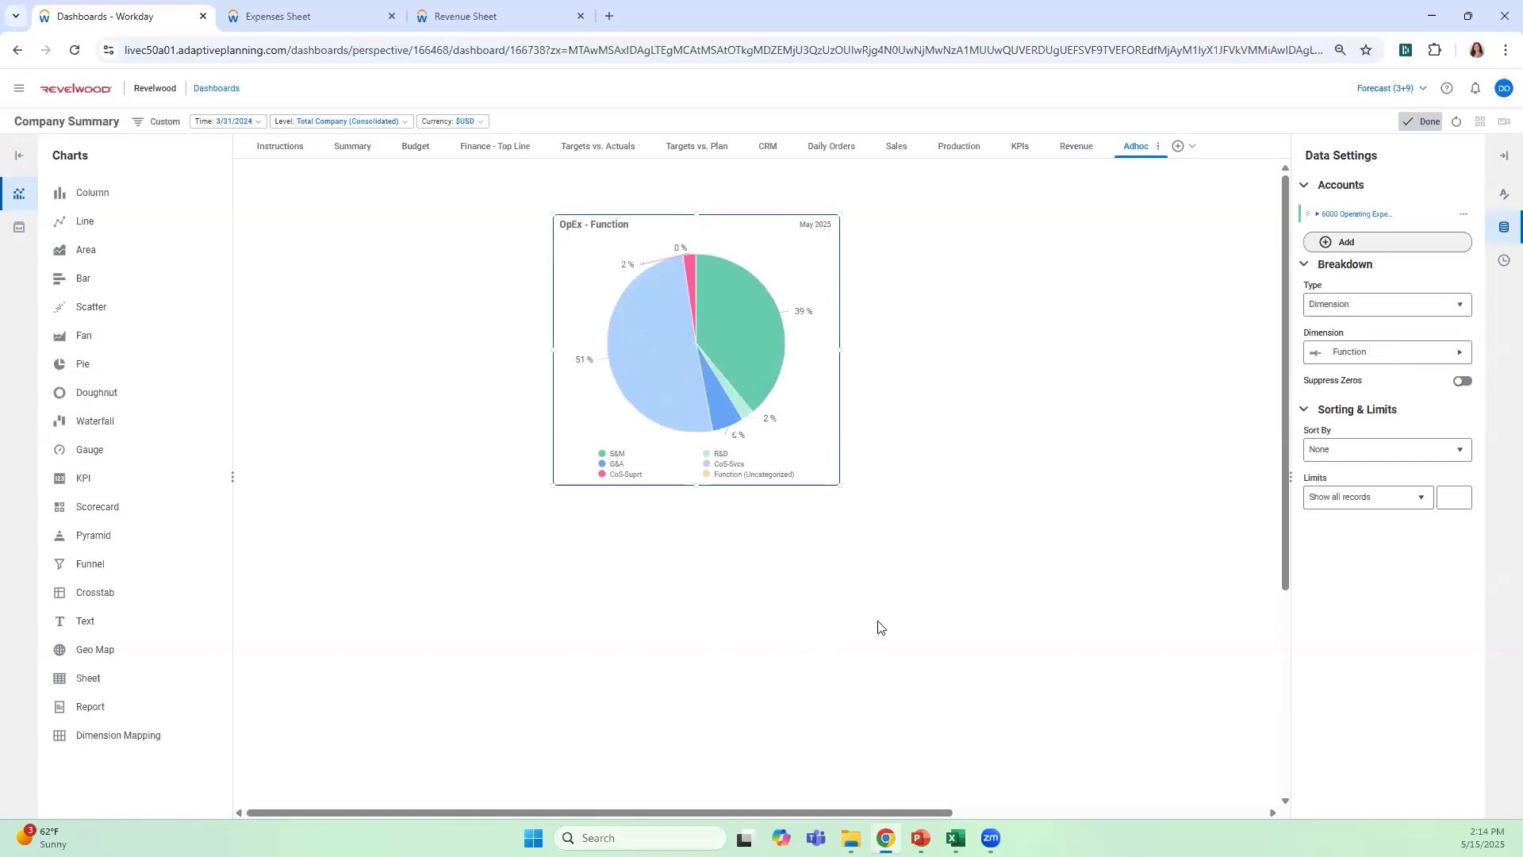
pyautogui.click(1424, 122)
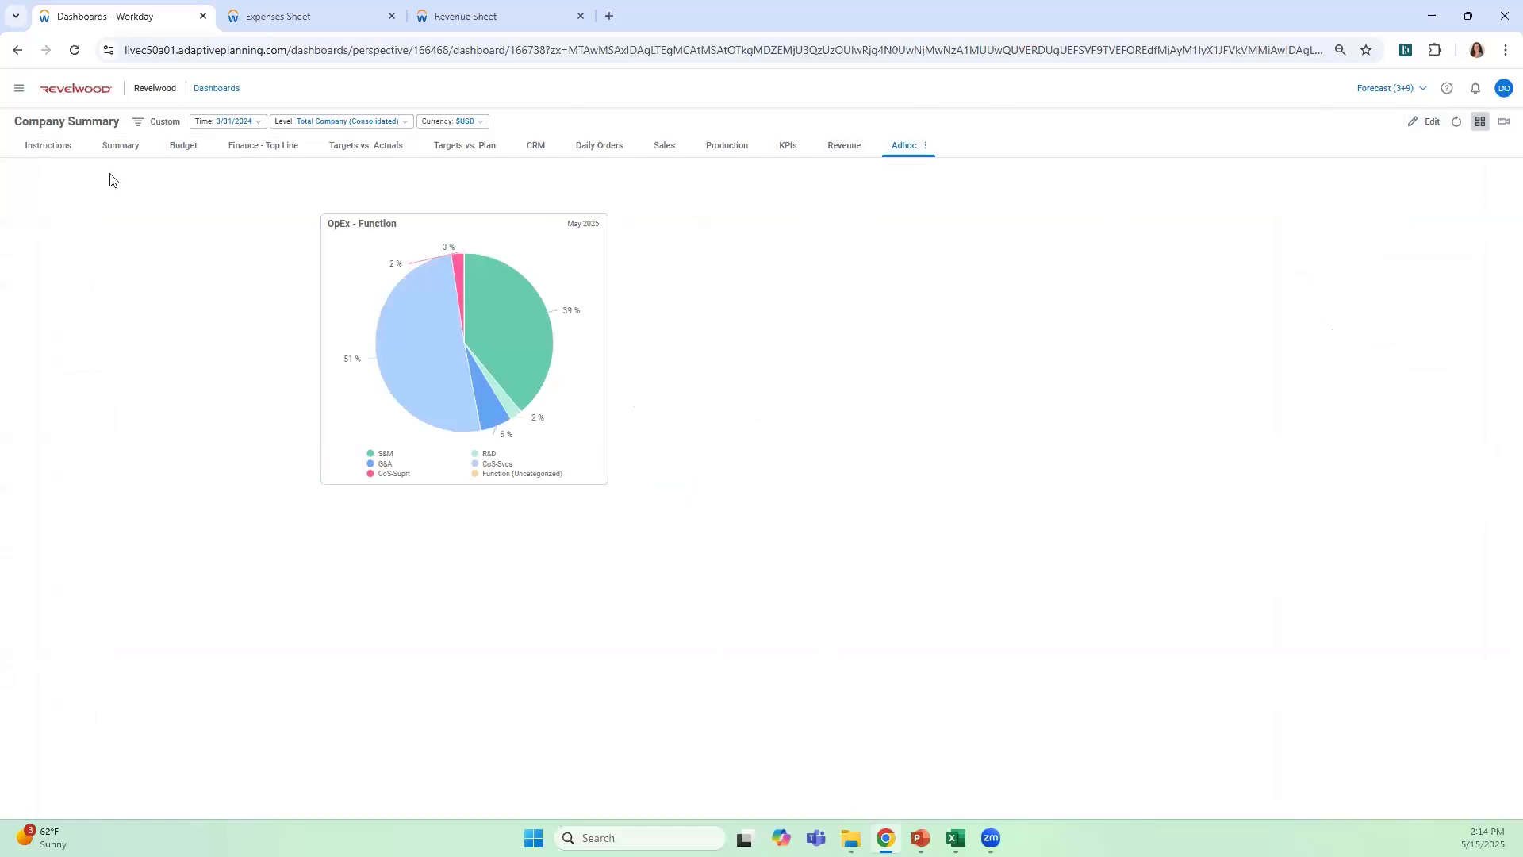
# Check the drill options of the pie chart's Cost of Sales - Services slice, and return to the Finance - Top Line dashboard
pyautogui.moveTo(446, 371)
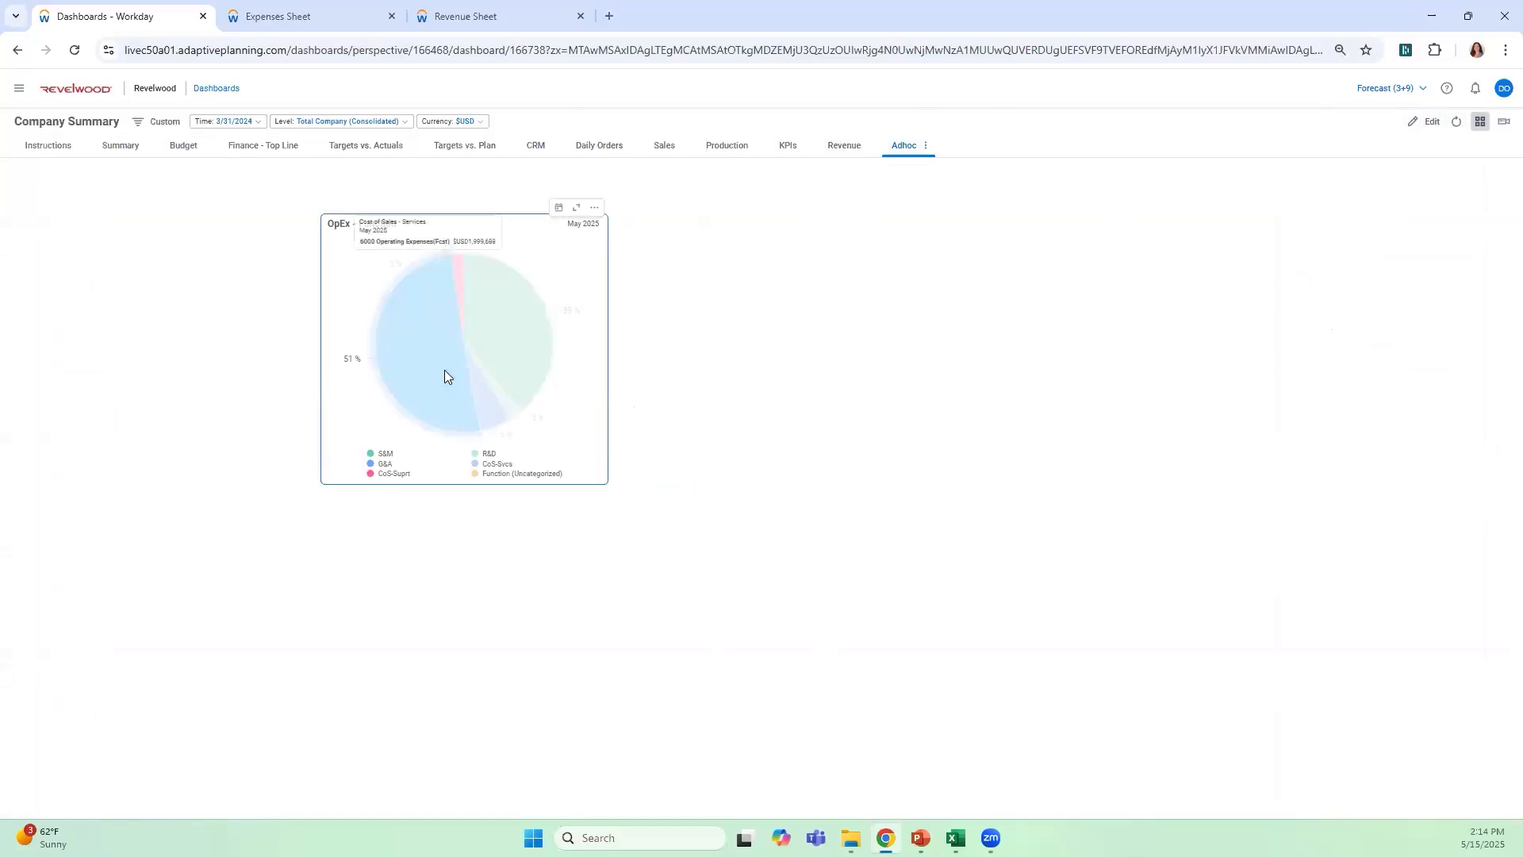
pyautogui.click(443, 369)
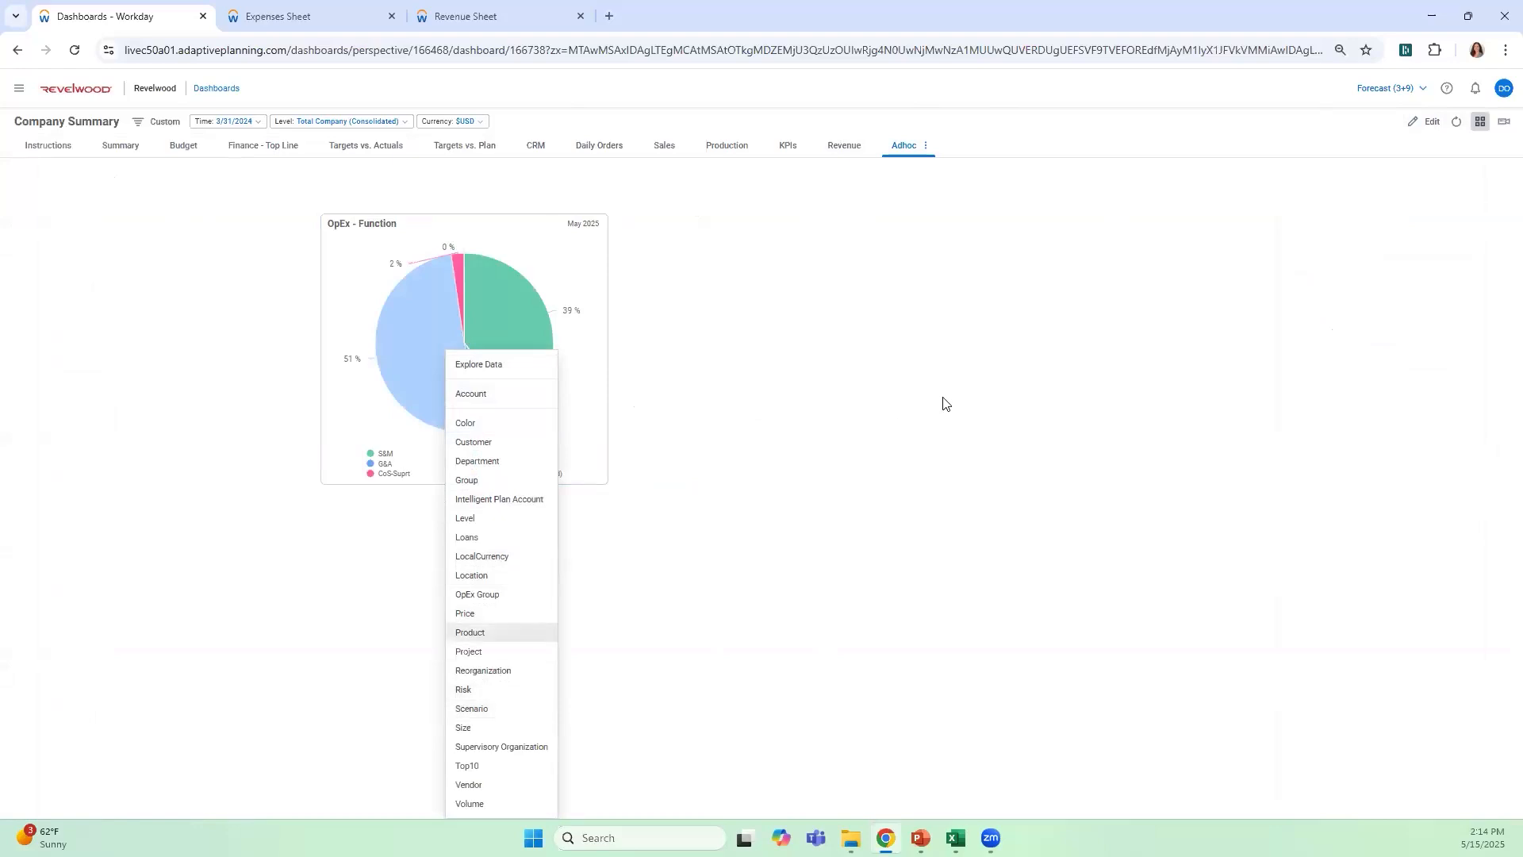
pyautogui.click(279, 147)
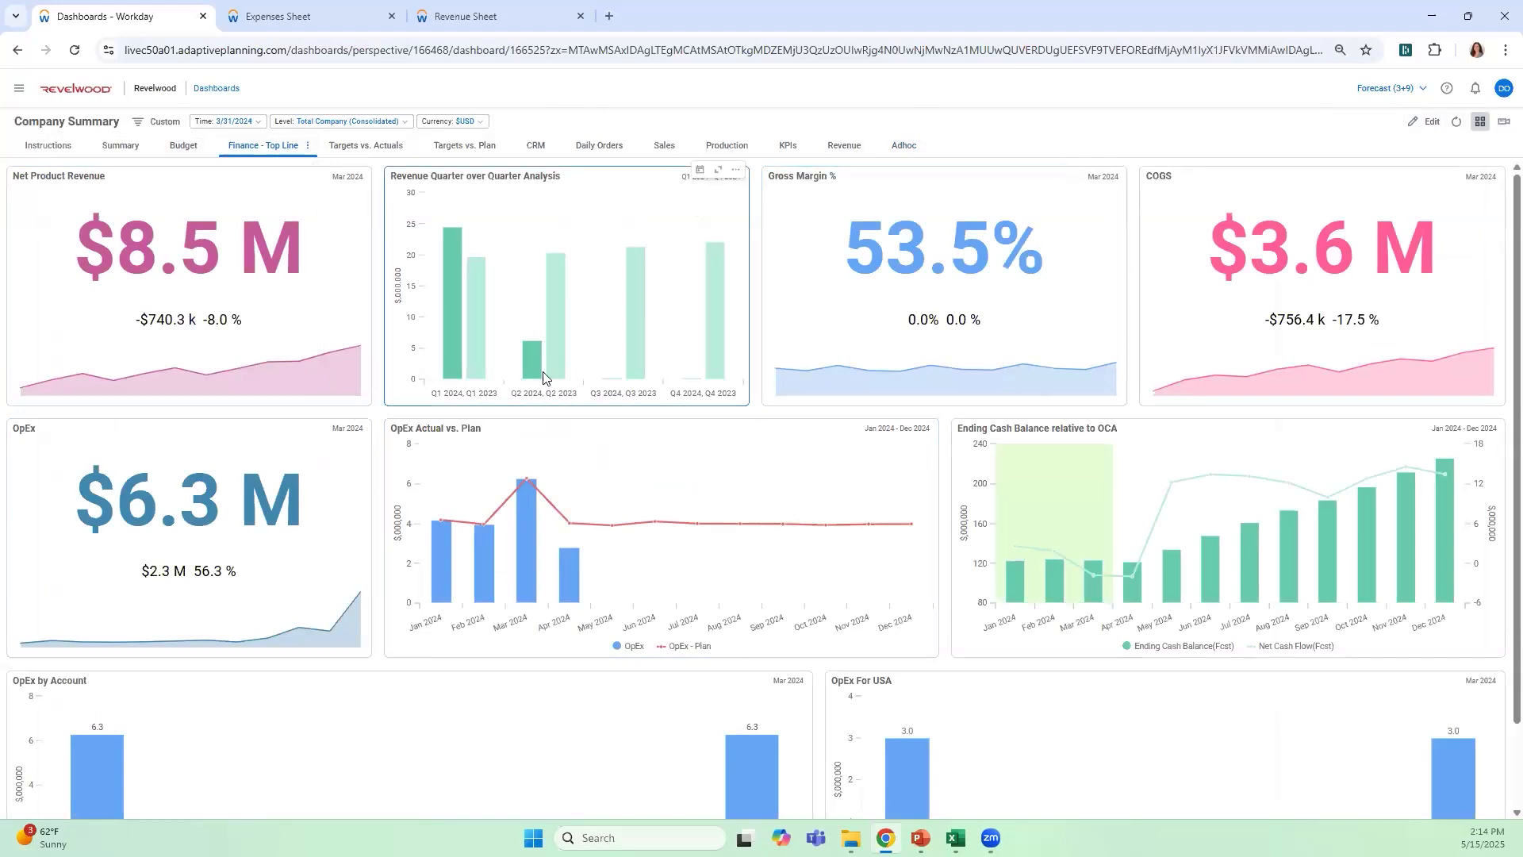
# View the list of available sheets, and switch to the Expenses sheet to examine its scenario and level choices
pyautogui.click(20, 89)
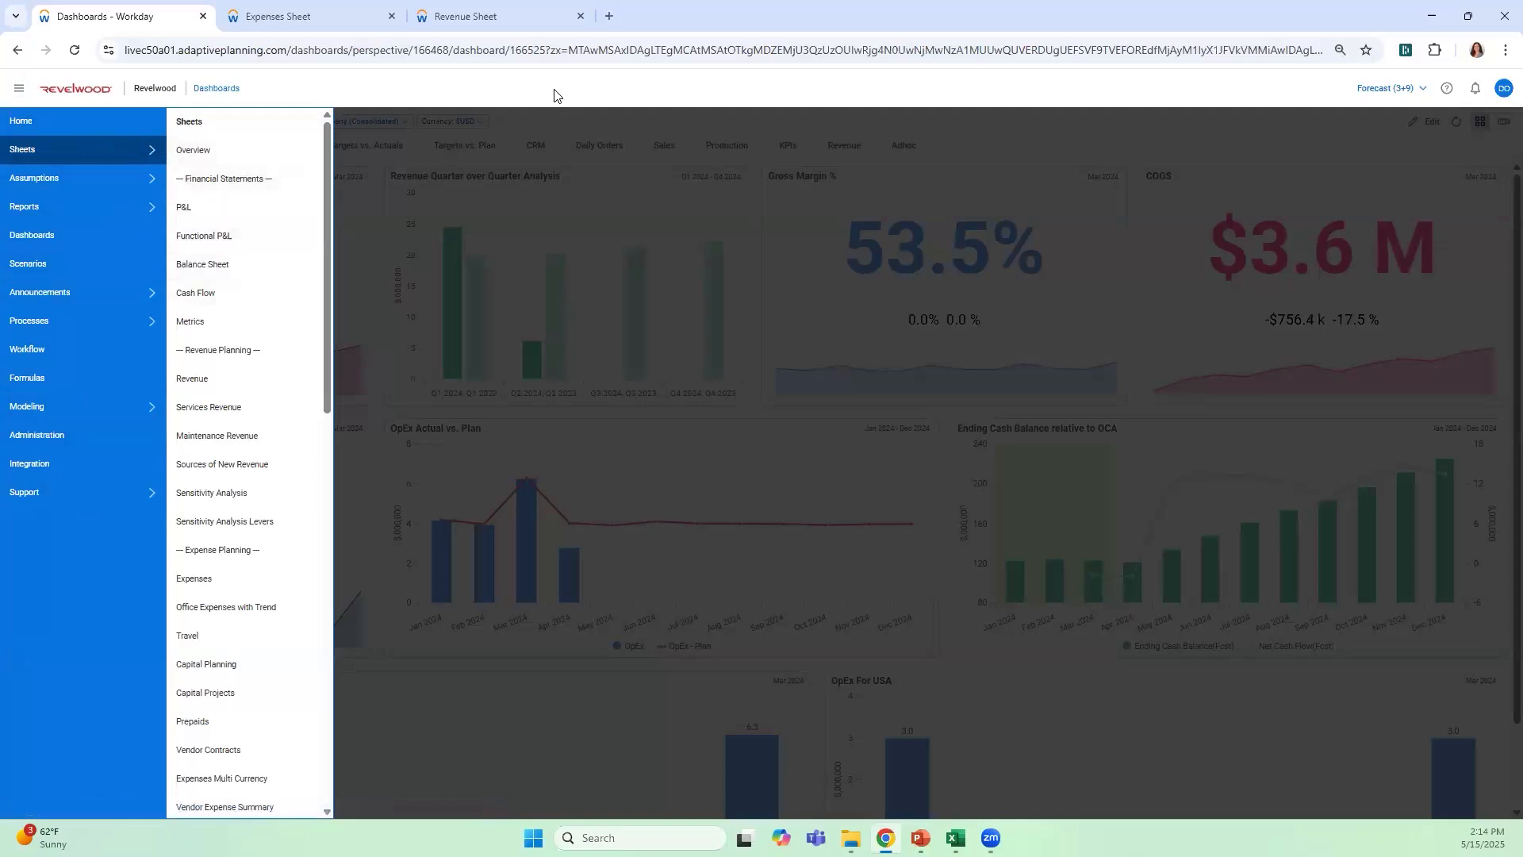
pyautogui.click(341, 19)
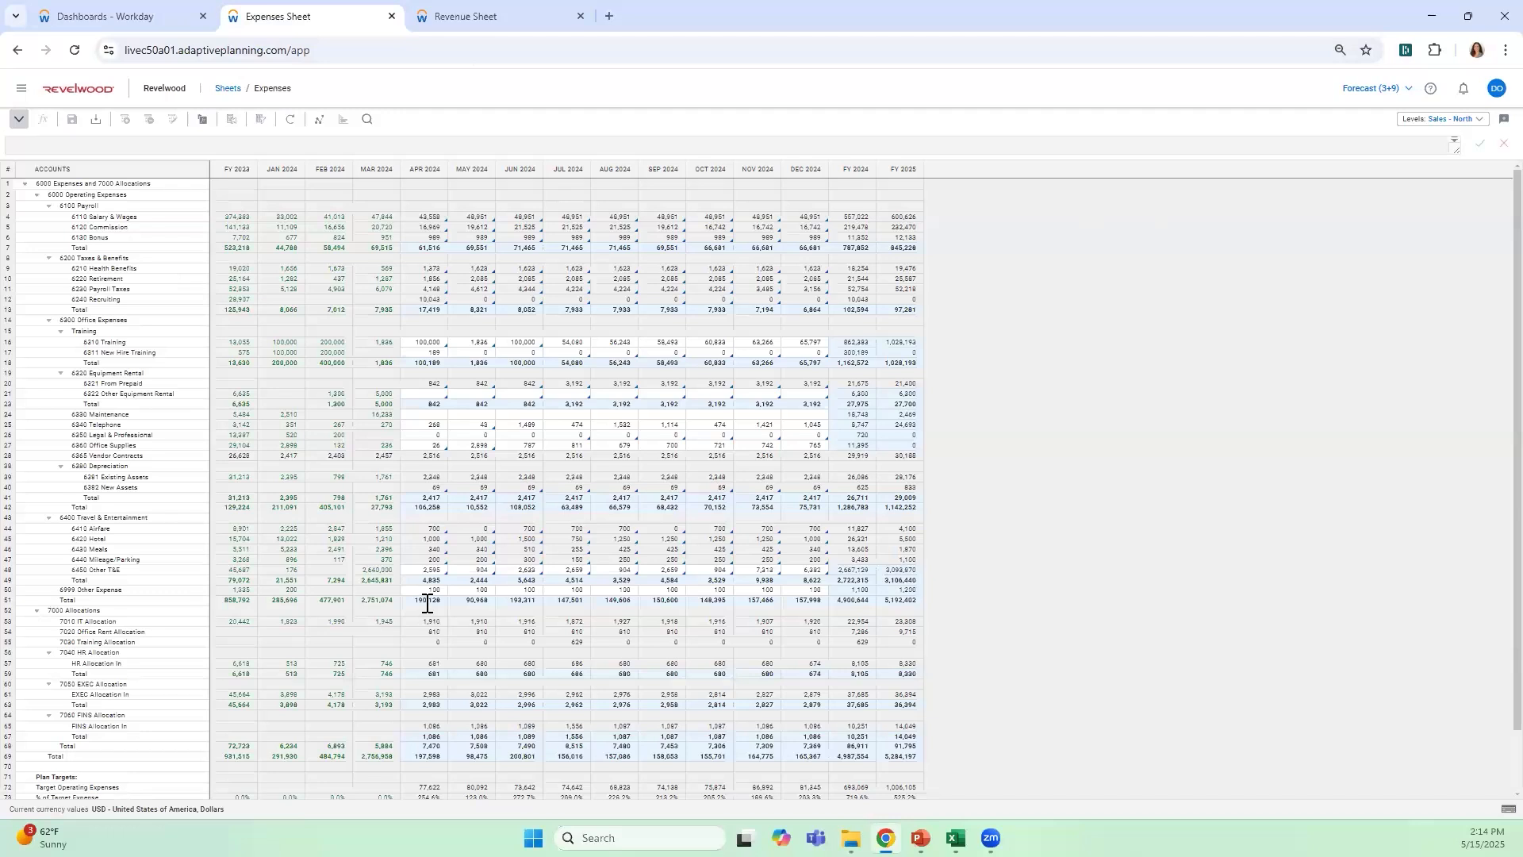
pyautogui.click(1410, 89)
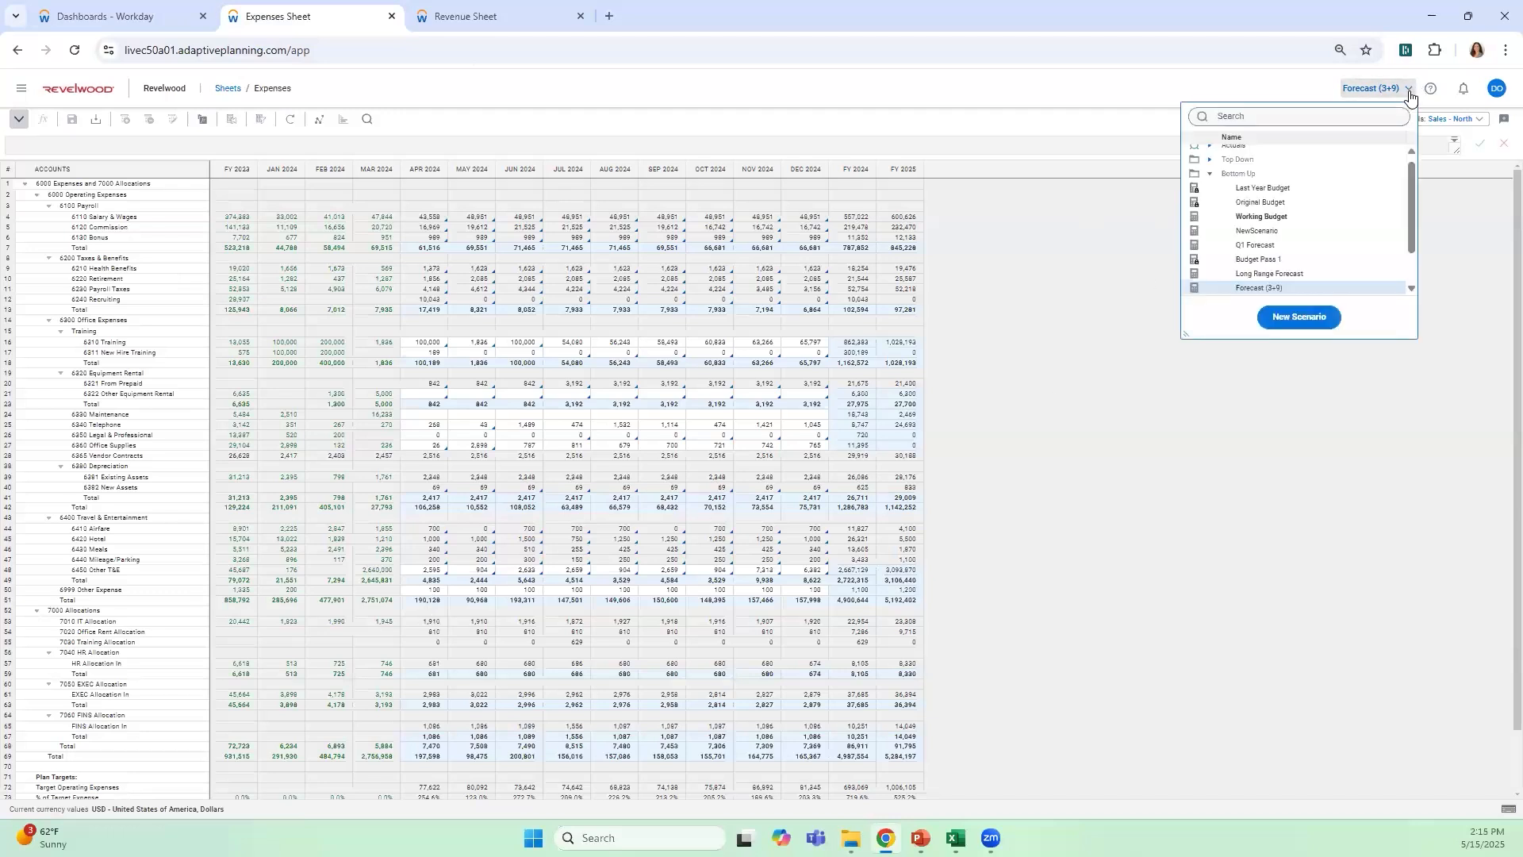
pyautogui.click(1407, 90)
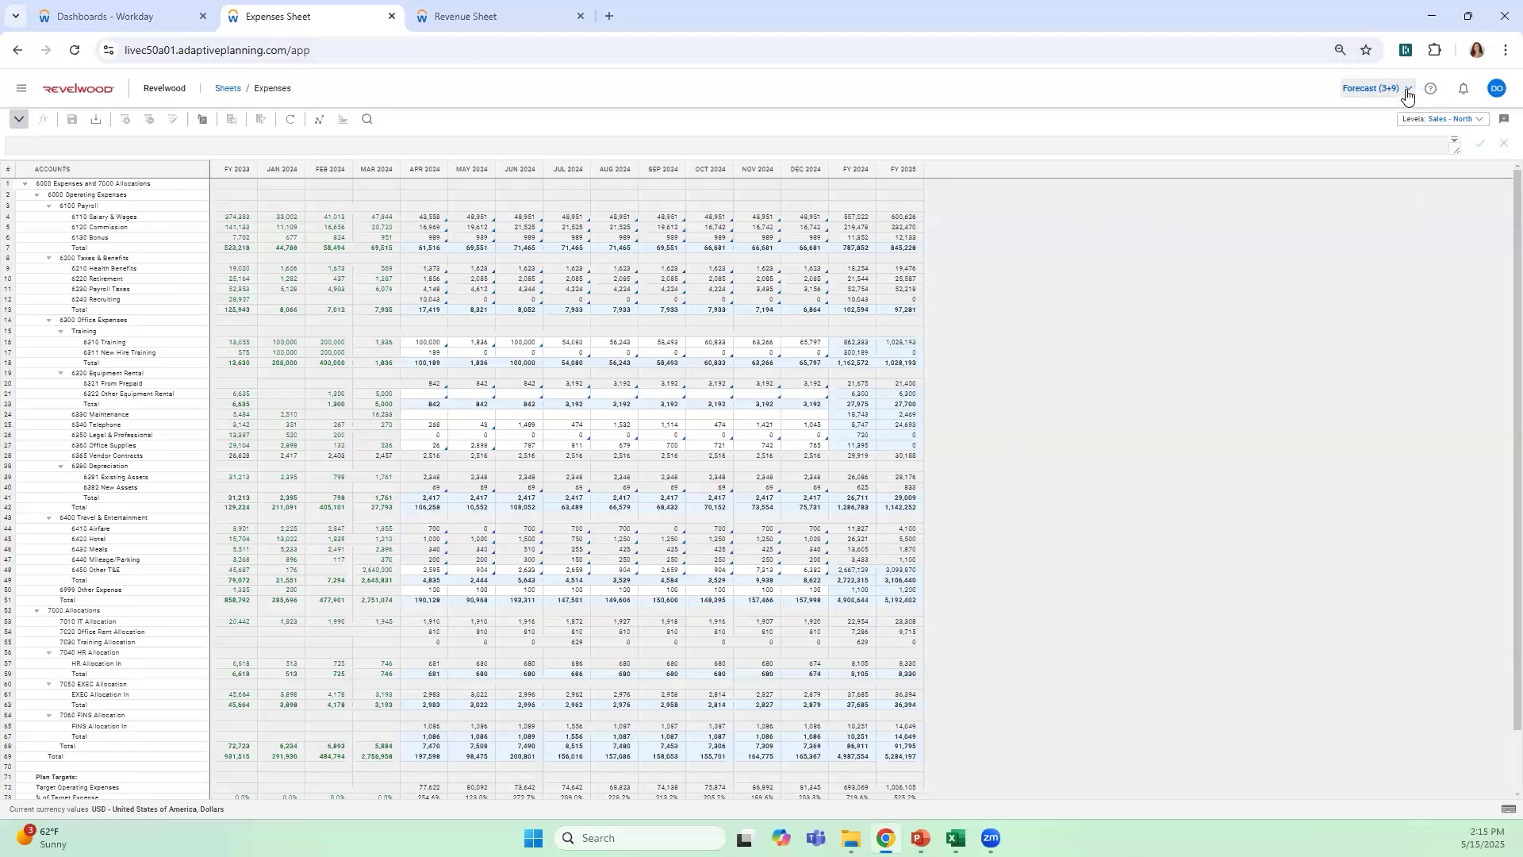
pyautogui.click(1474, 121)
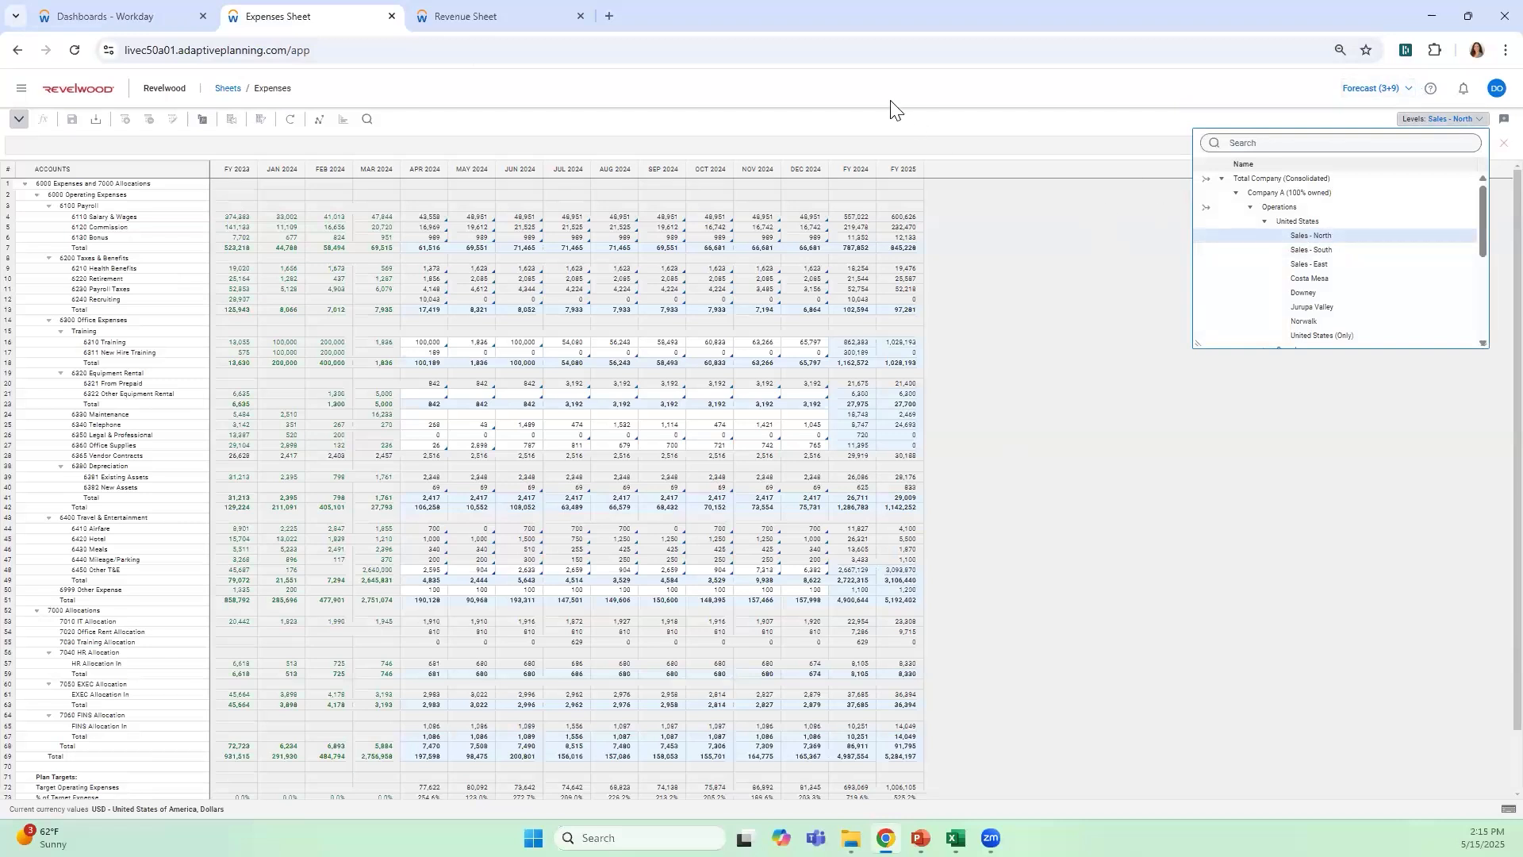
pyautogui.click(916, 121)
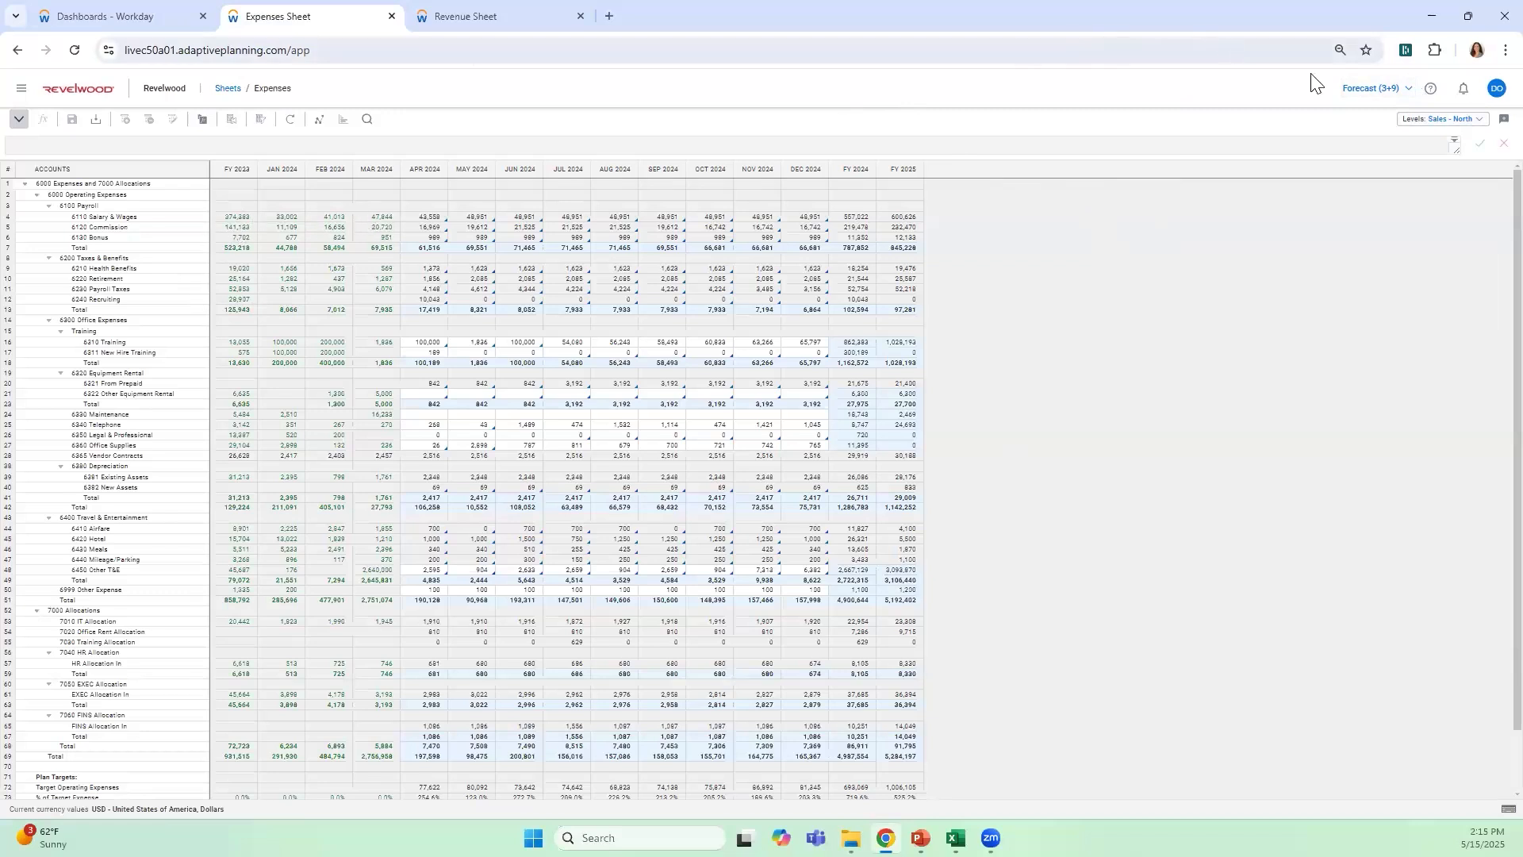
pyautogui.click(1377, 88)
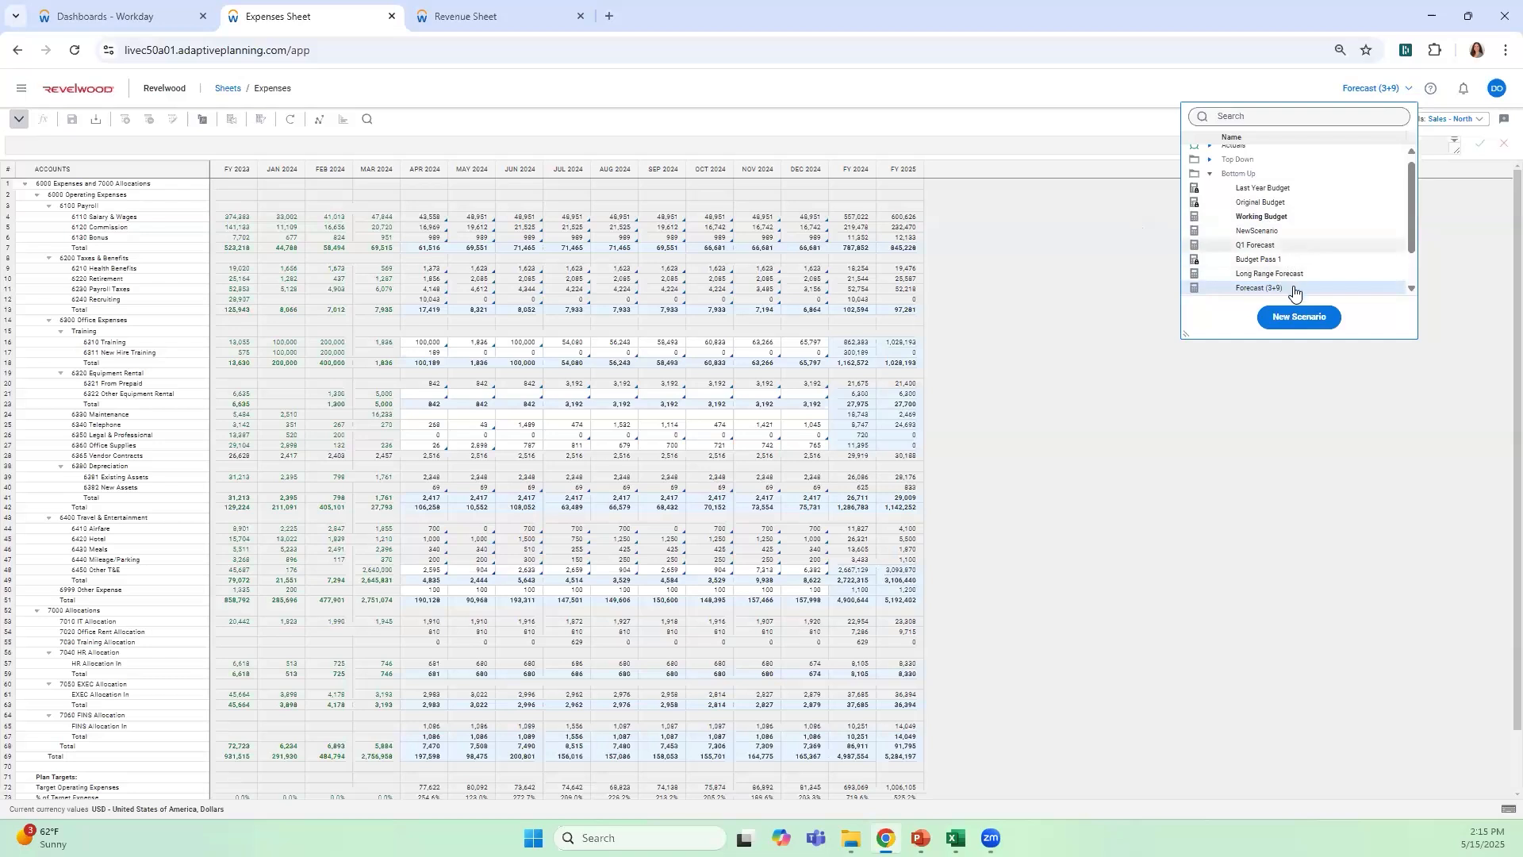
pyautogui.click(1112, 326)
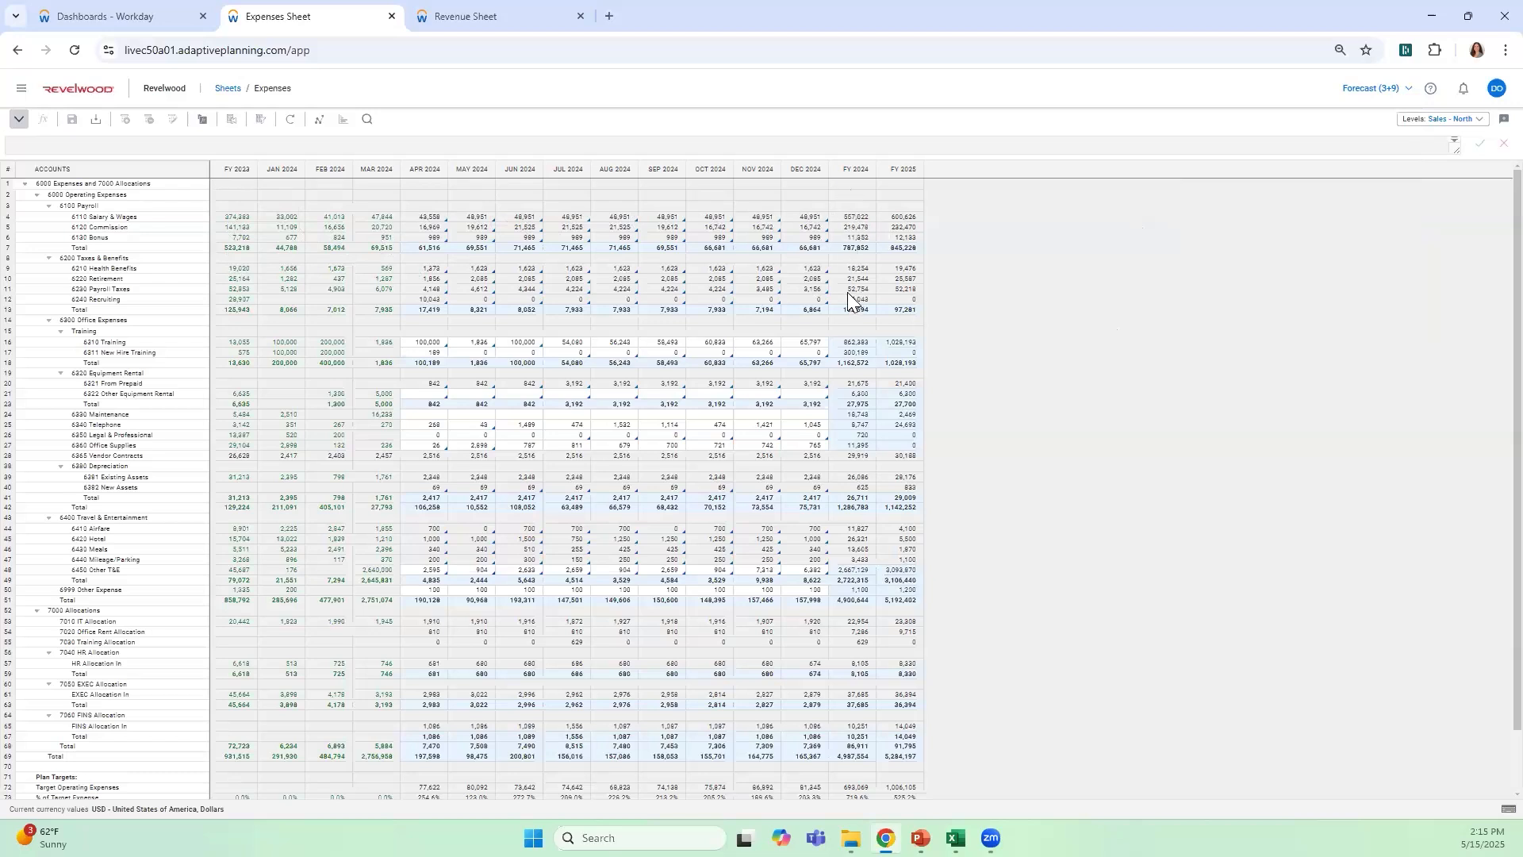
# Examine the Apr 2024 formula of 6310 Training and the Apr and Mar 2024 cells of 6330 Maintenance
pyautogui.click(436, 342)
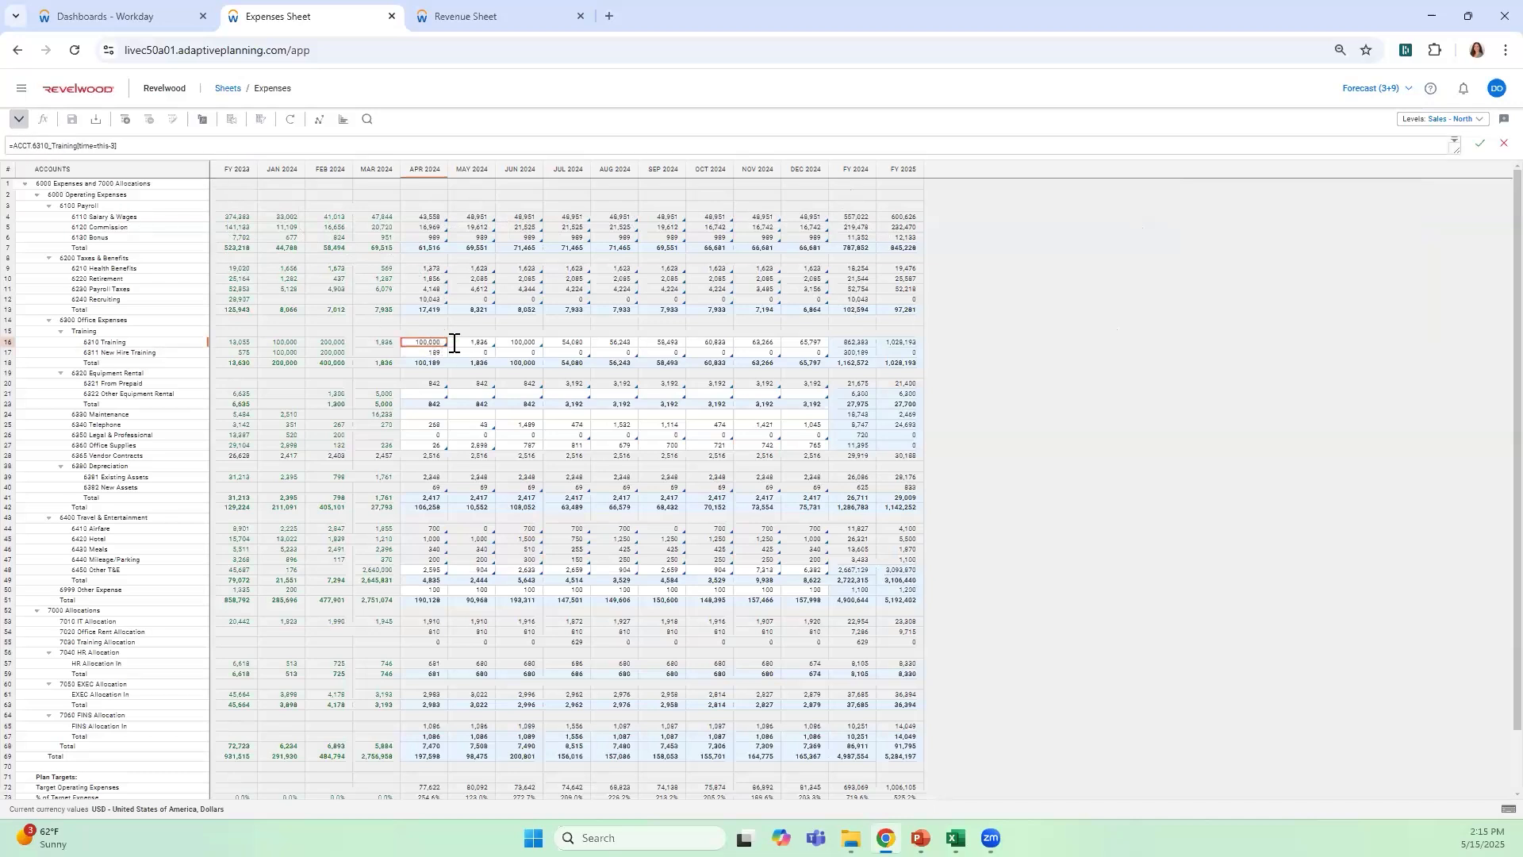
pyautogui.click(436, 414)
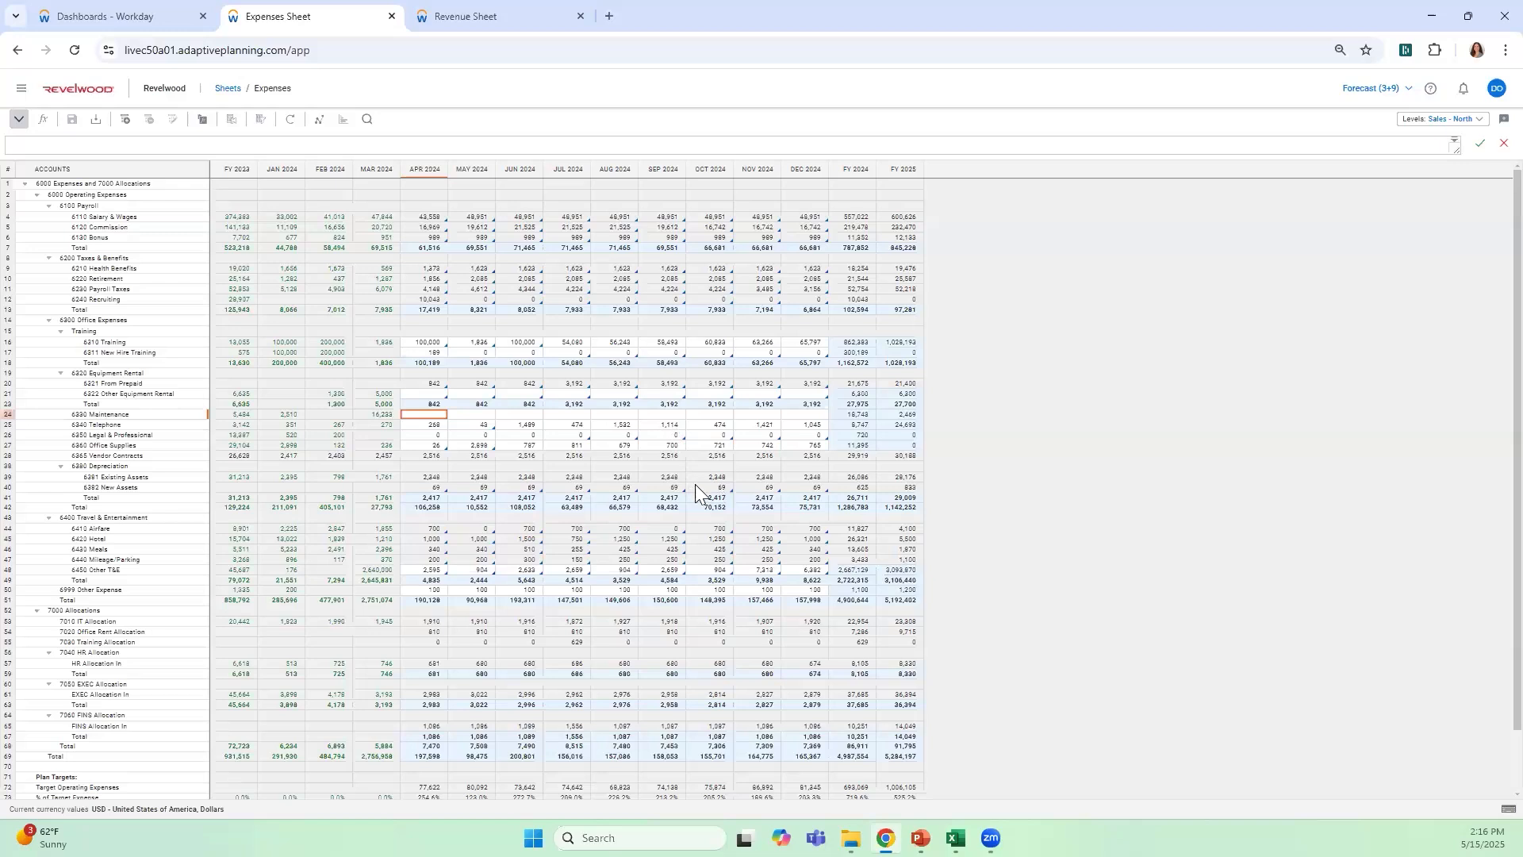
pyautogui.click(388, 416)
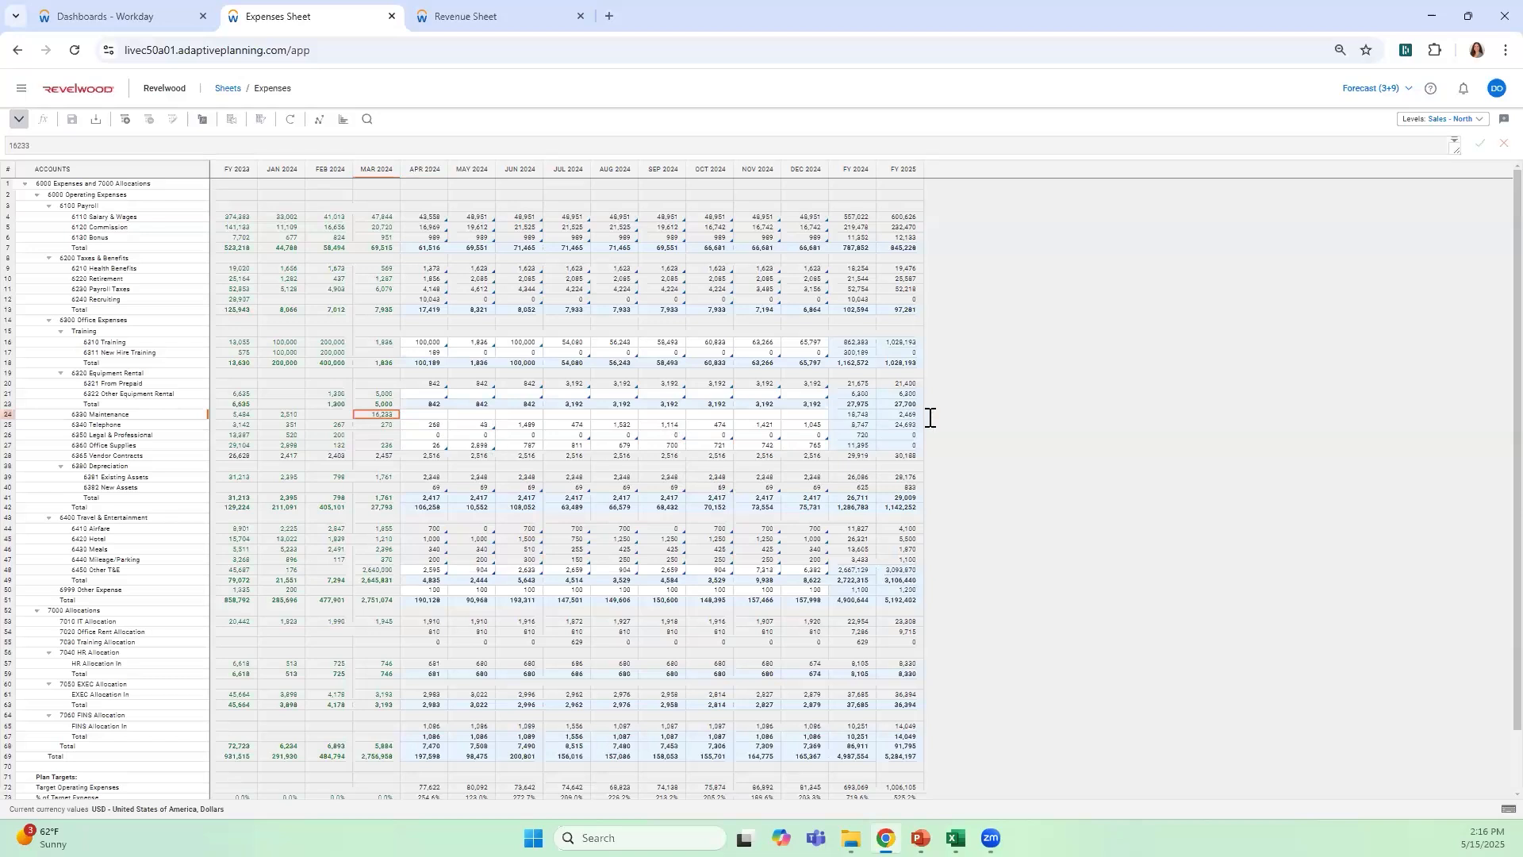
# Enter 100 as the Apr 2024 value of the 6330 Maintenance account
pyautogui.click(444, 416)
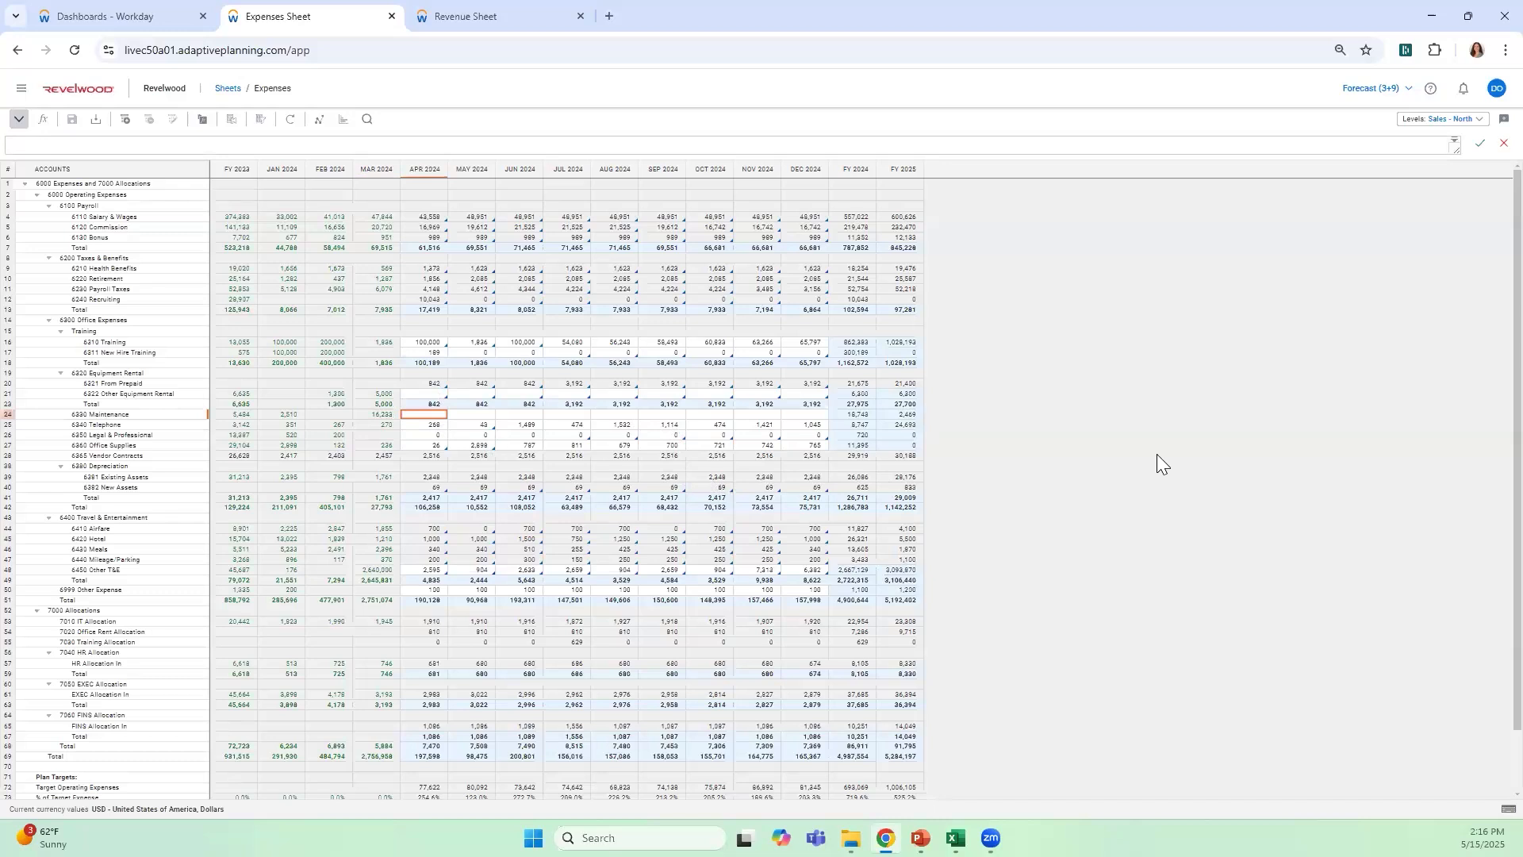
pyautogui.write('100')
pyautogui.press('Tab')
# Copy the Apr 2024 Maintenance value of 100 forward through the year with an increase of 5 percent
pyautogui.click(439, 415)
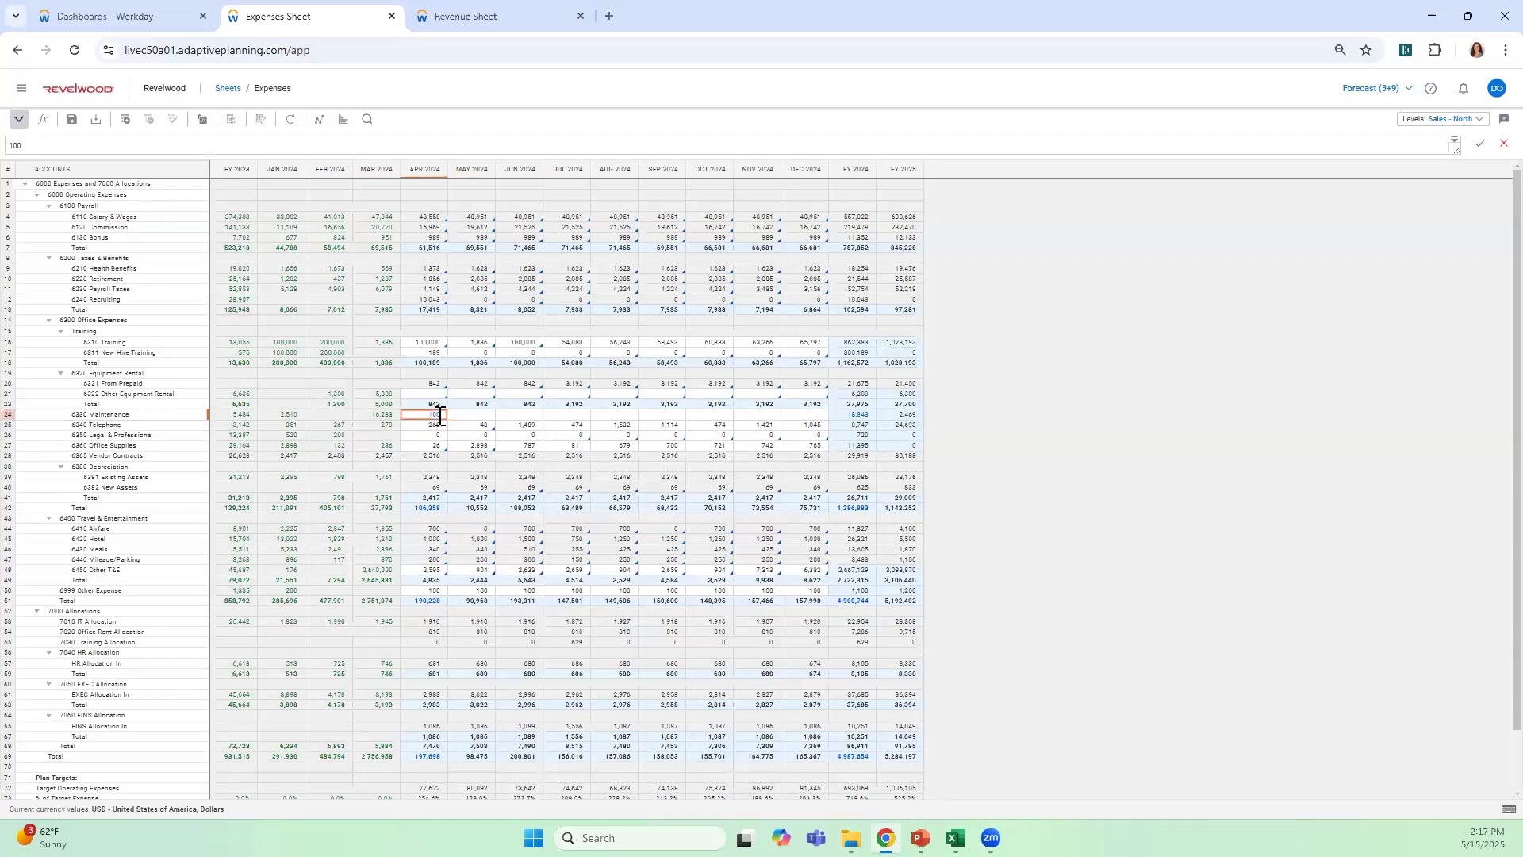
pyautogui.rightClick(436, 414)
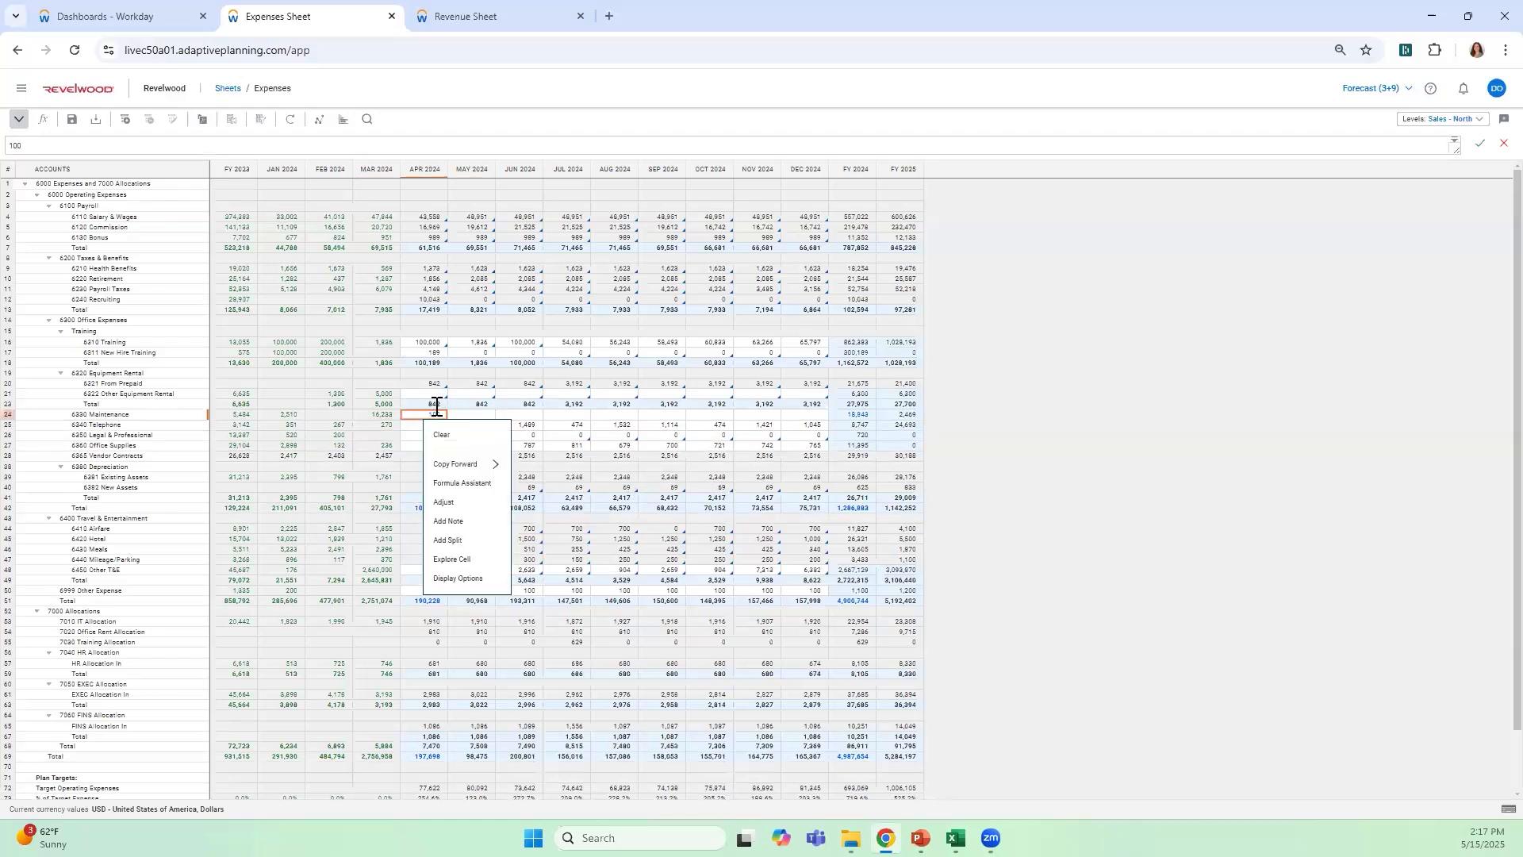
pyautogui.moveTo(500, 465)
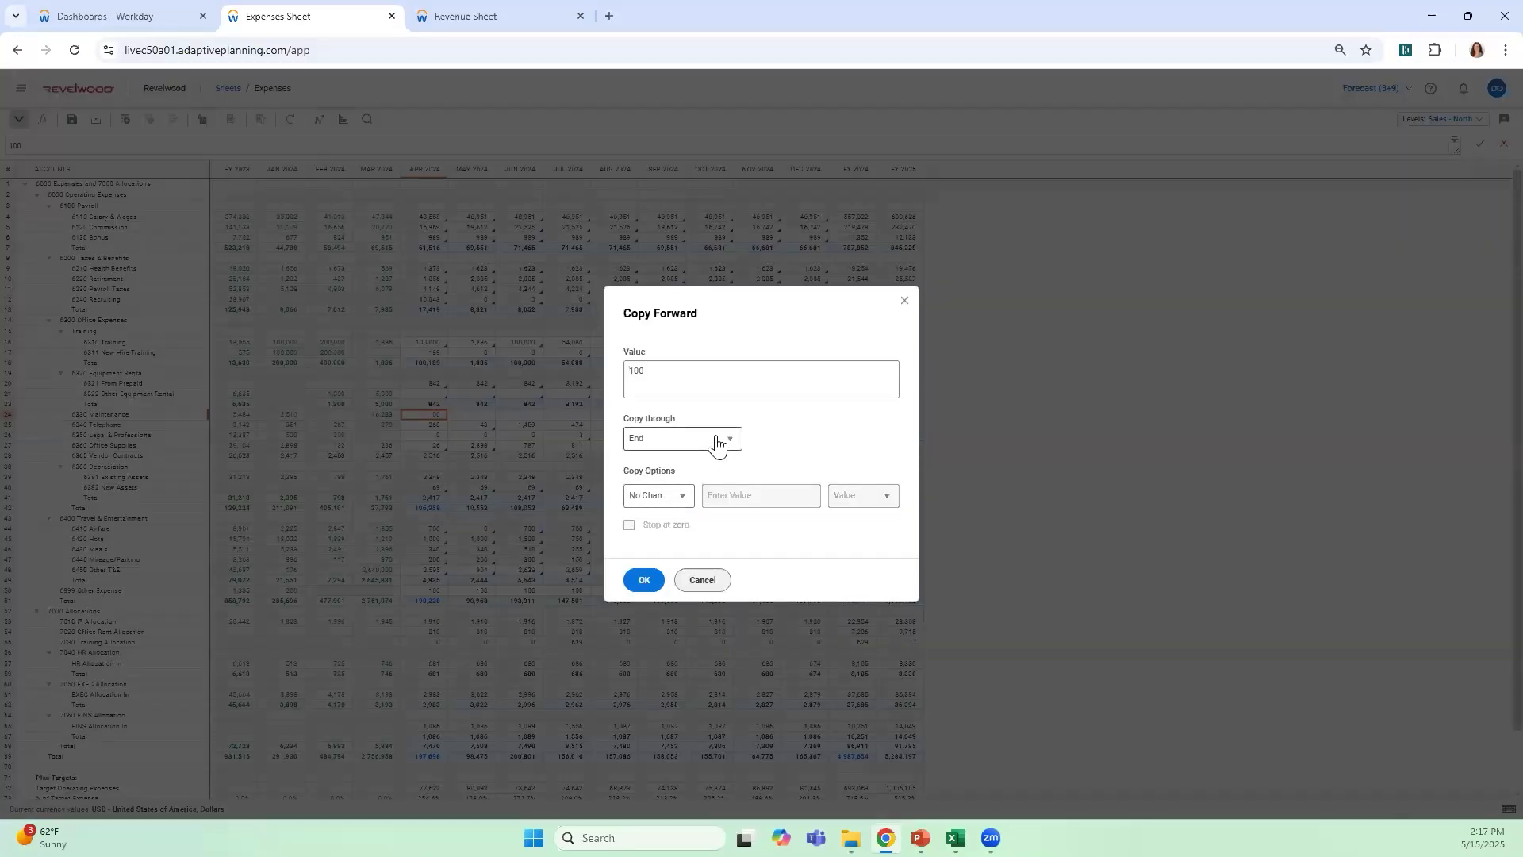
pyautogui.click(716, 442)
pyautogui.click(722, 473)
pyautogui.click(676, 495)
pyautogui.click(673, 534)
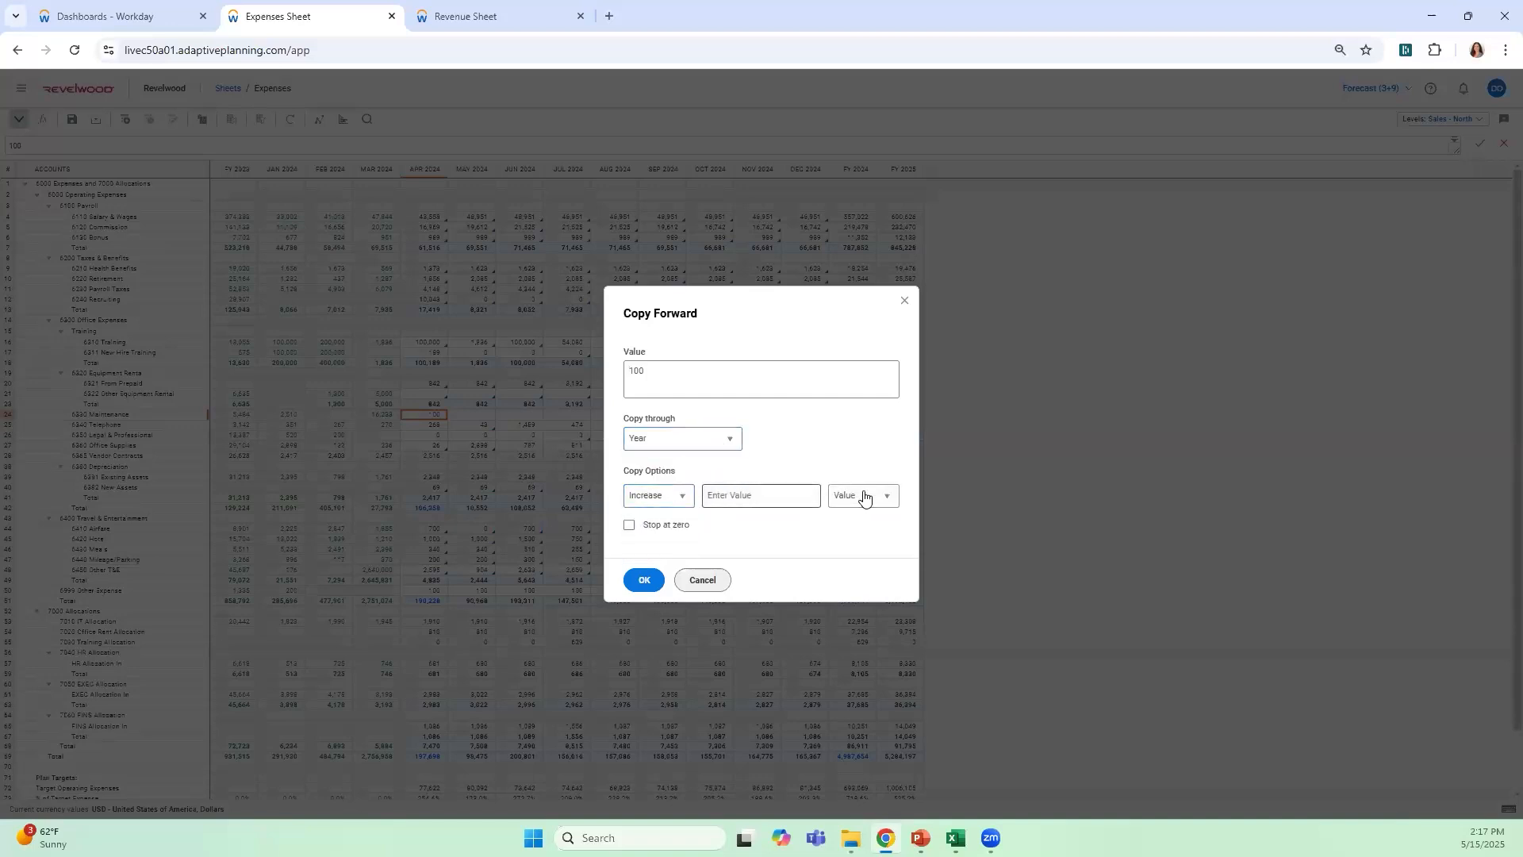
pyautogui.click(864, 496)
pyautogui.click(865, 532)
pyautogui.click(807, 502)
pyautogui.write('5')
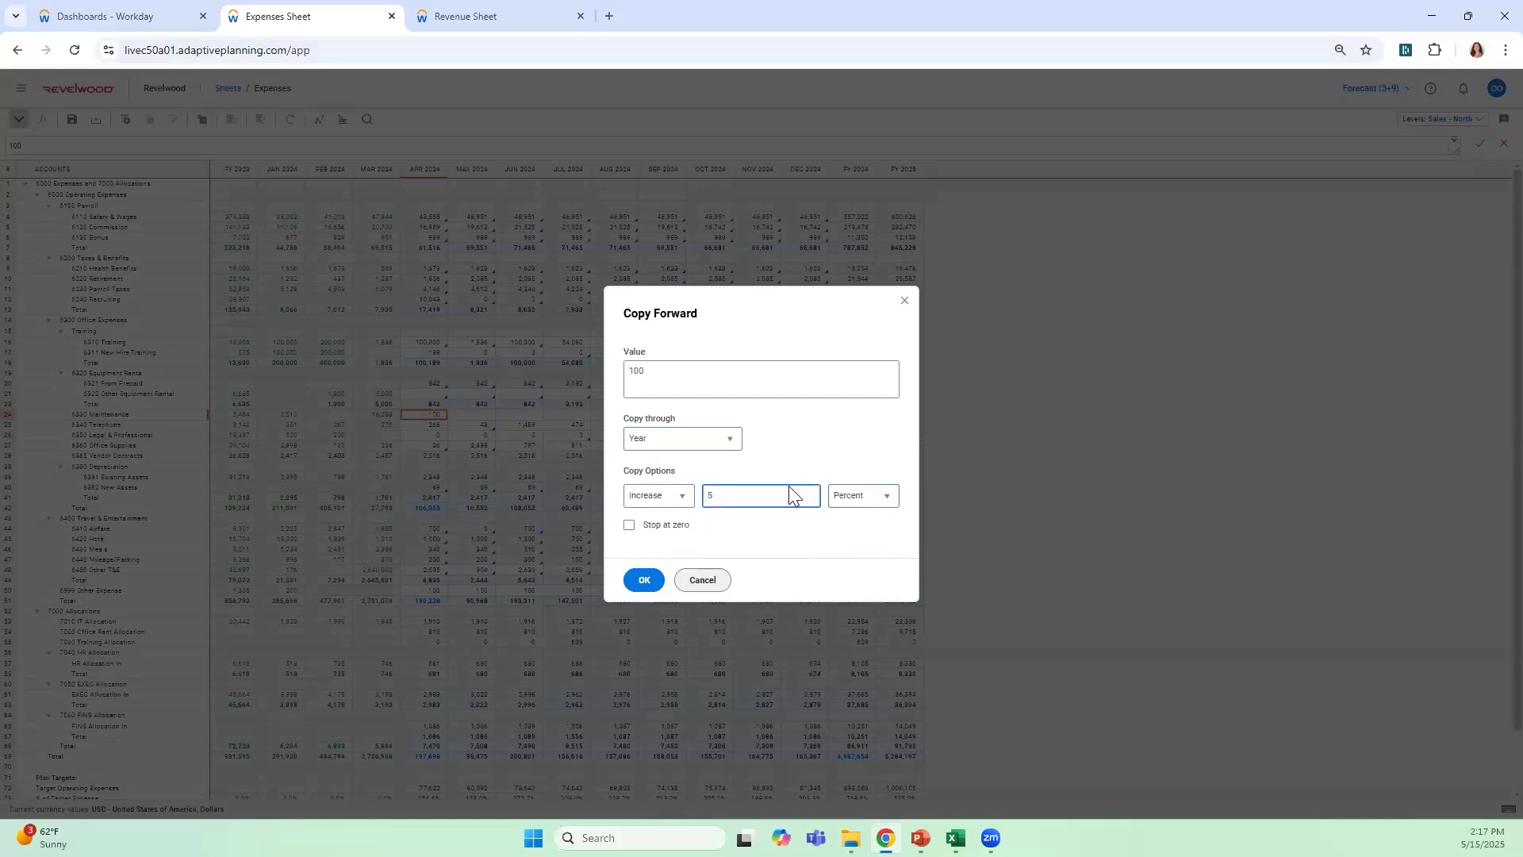
pyautogui.click(731, 441)
pyautogui.click(643, 582)
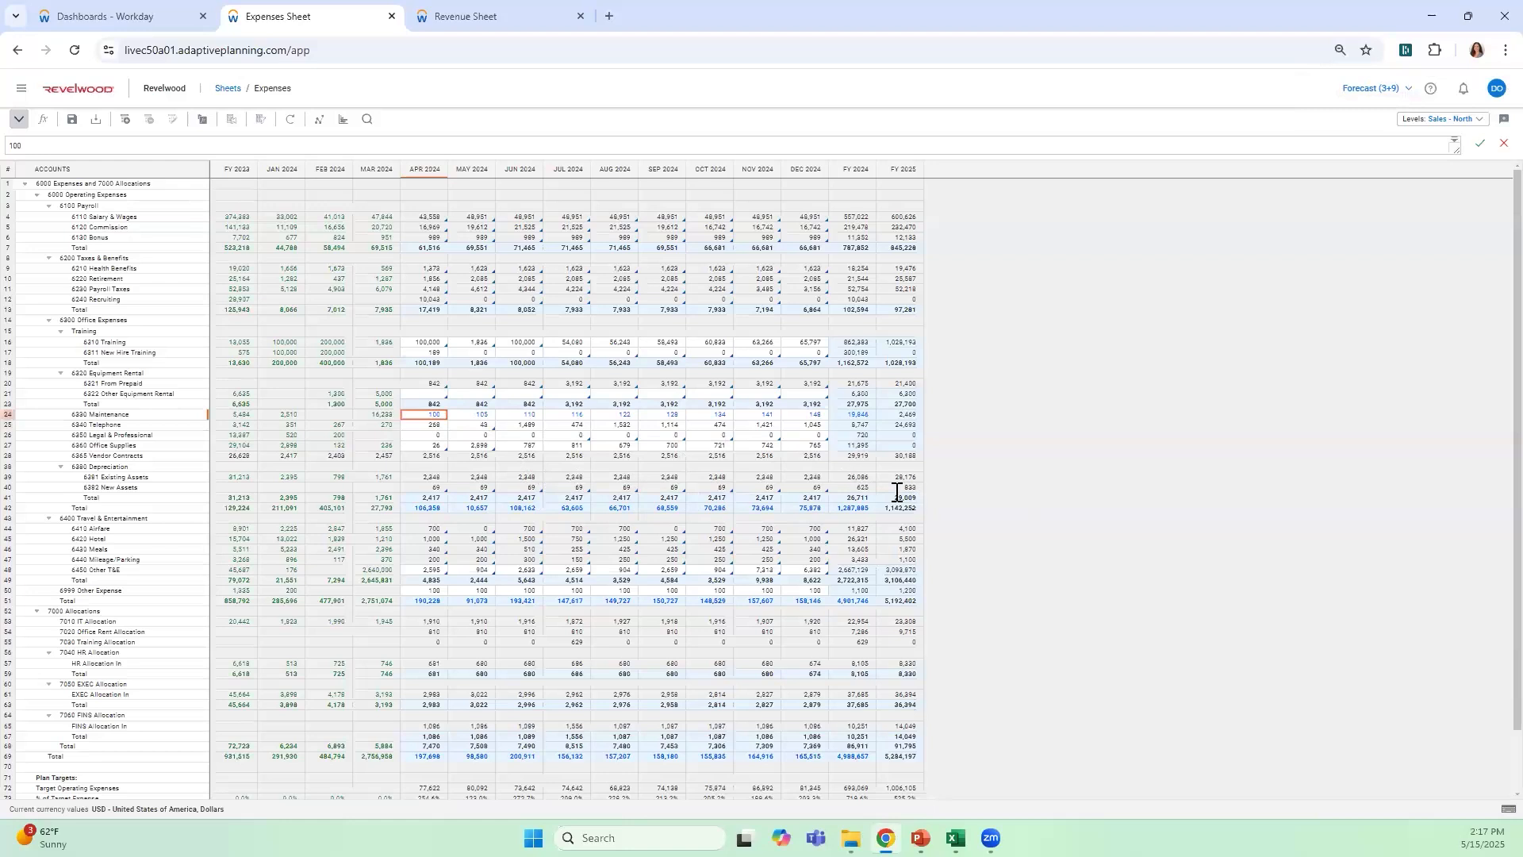
# Set the FY 2024 total of 6330 Maintenance to 20000 and distribute it evenly with the breakback method
pyautogui.click(857, 414)
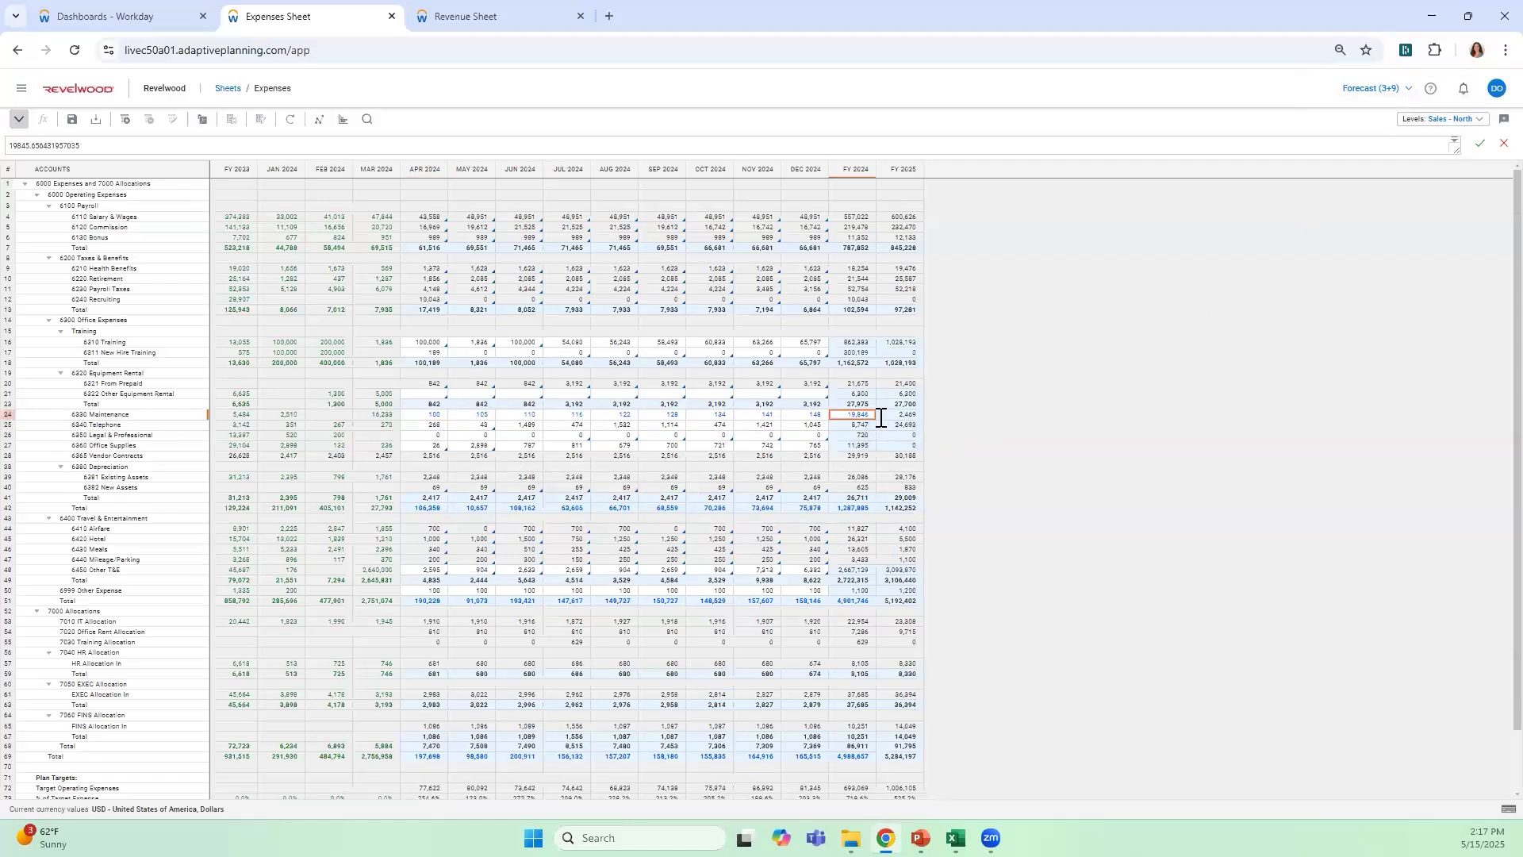
pyautogui.doubleClick(857, 414)
pyautogui.write('20000')
pyautogui.press('Return')
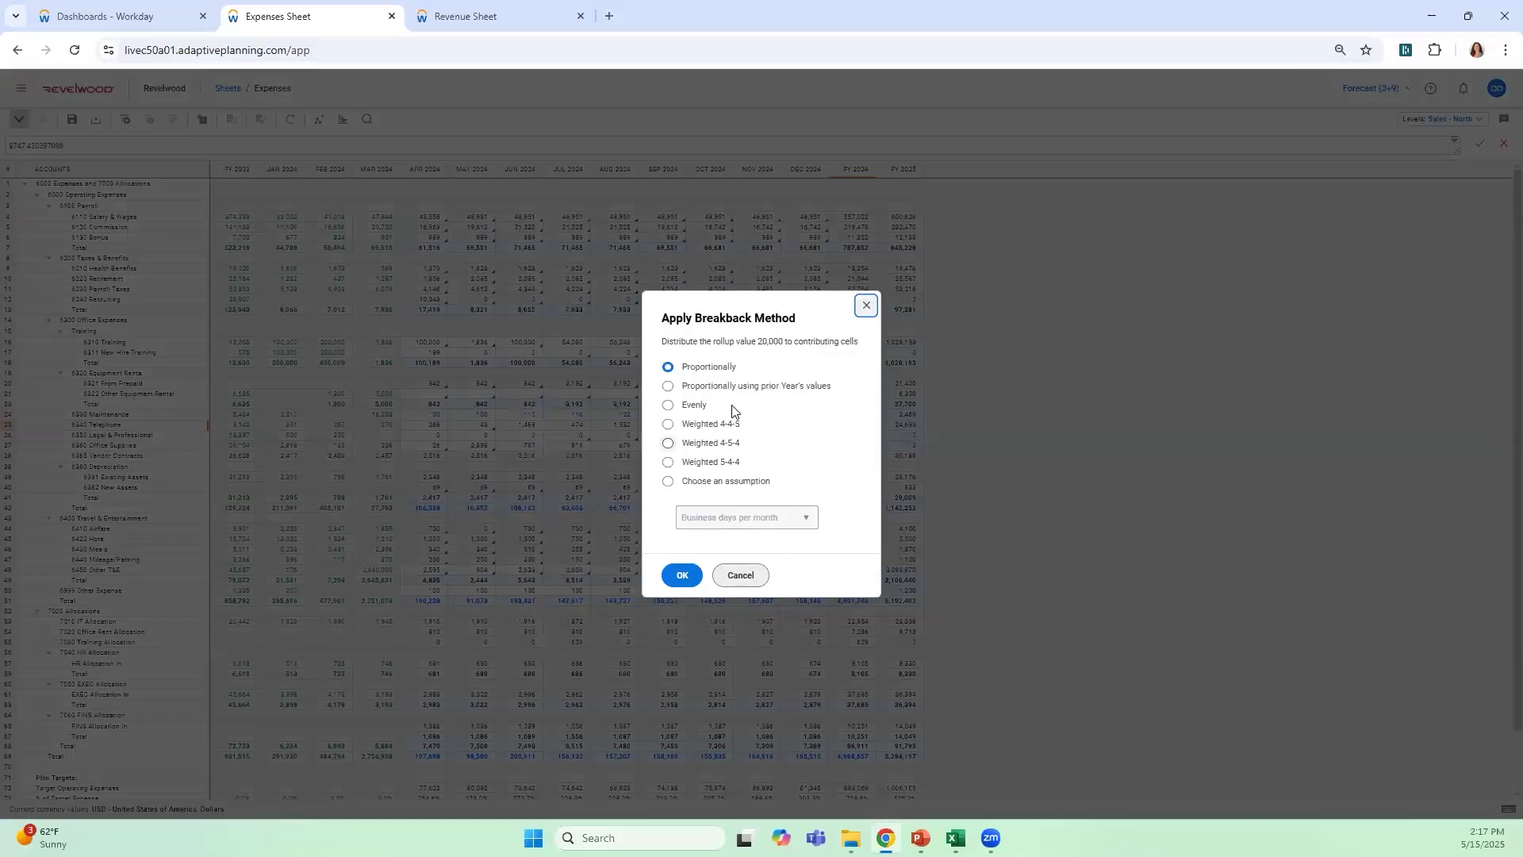
pyautogui.click(698, 406)
pyautogui.click(687, 575)
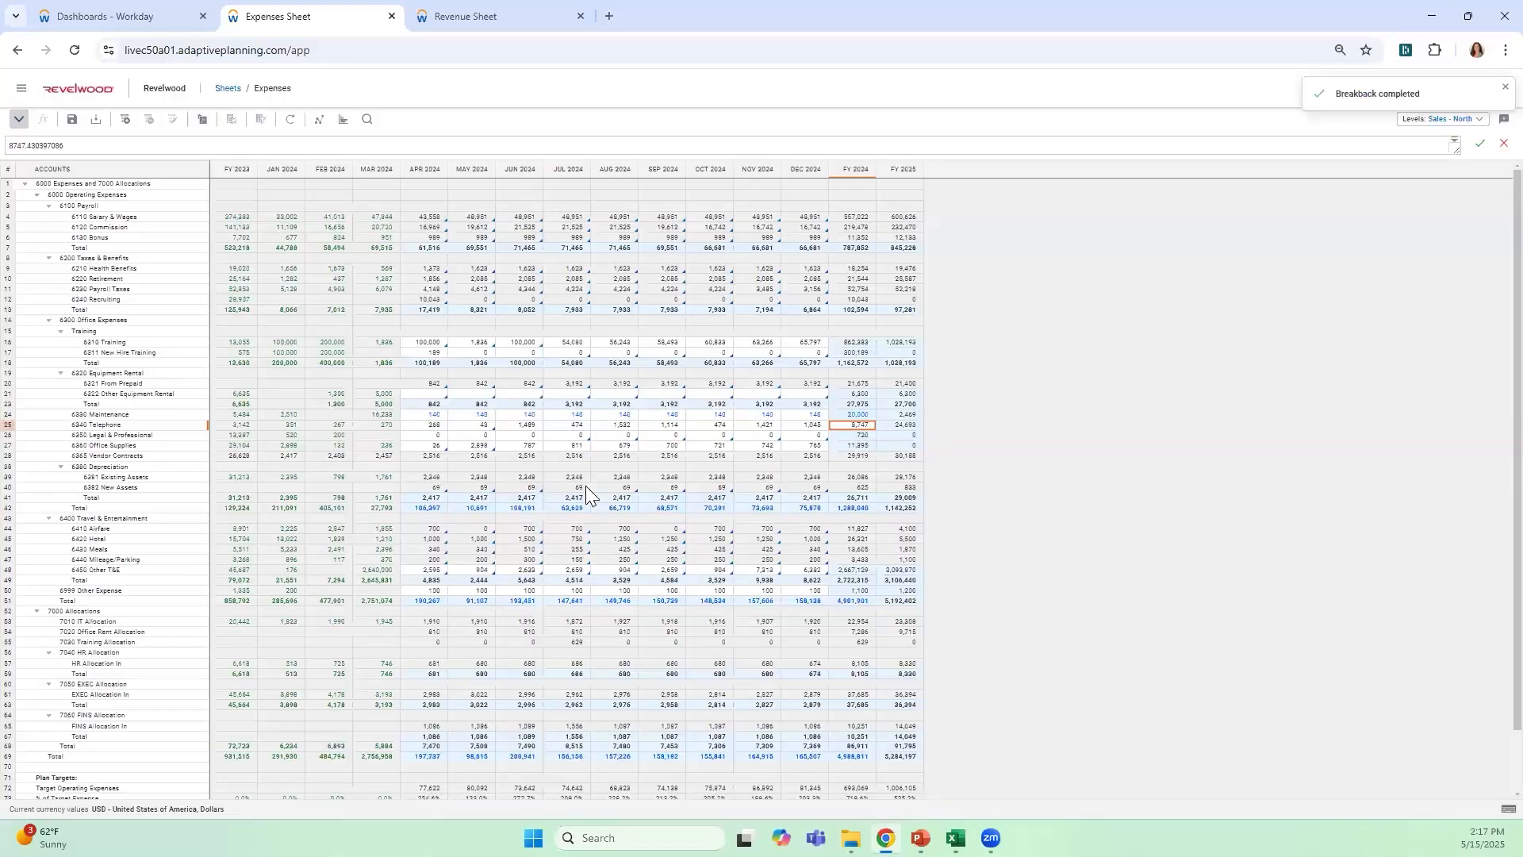
# Review the Apr 2024 and FY 2024 values of 6330 Maintenance, and save the Expenses sheet
pyautogui.click(853, 413)
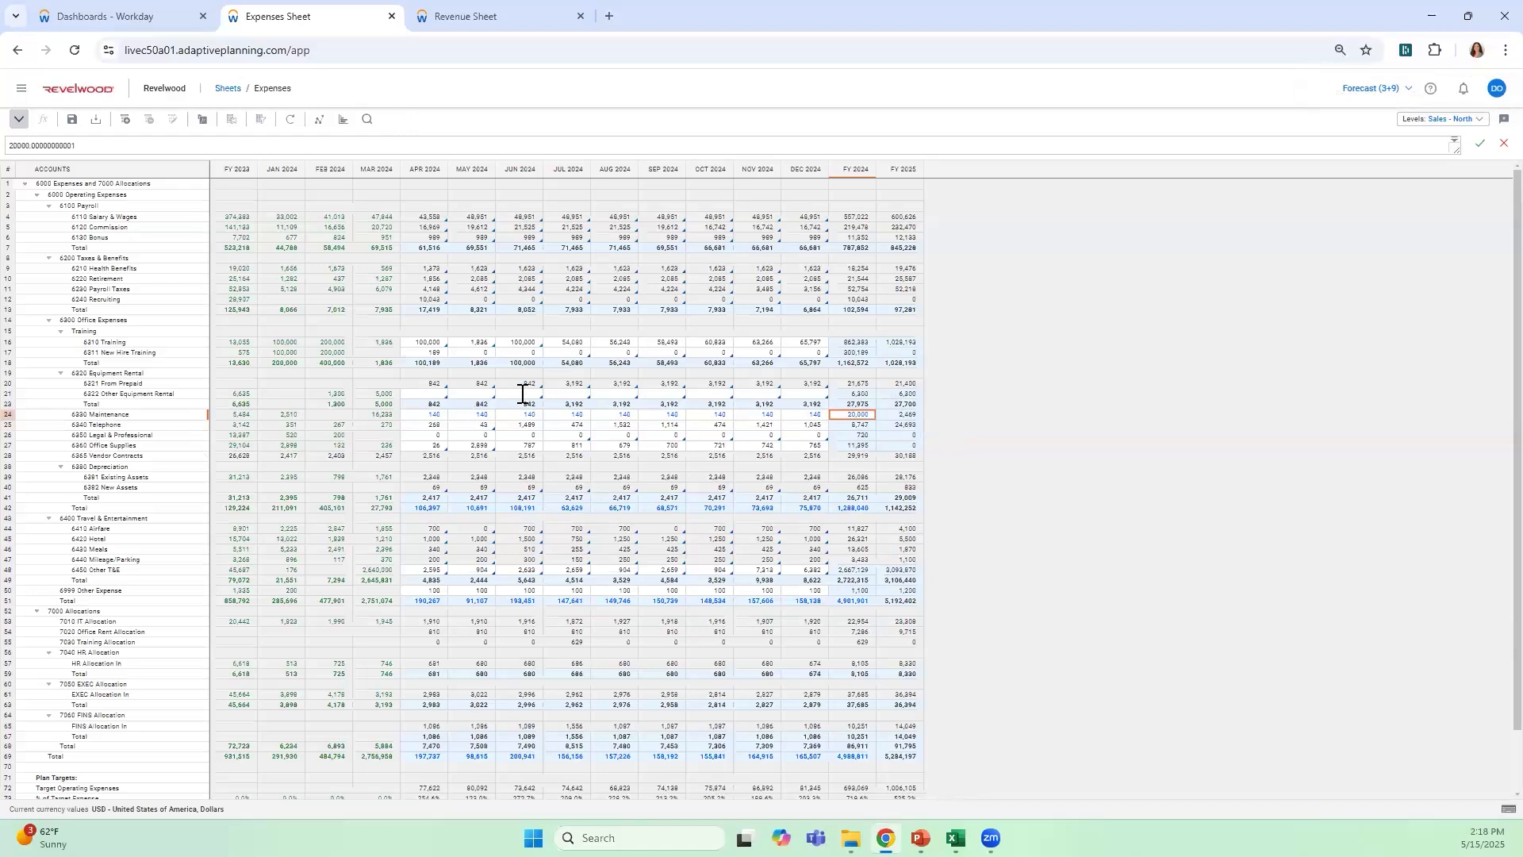
pyautogui.click(425, 414)
pyautogui.click(71, 119)
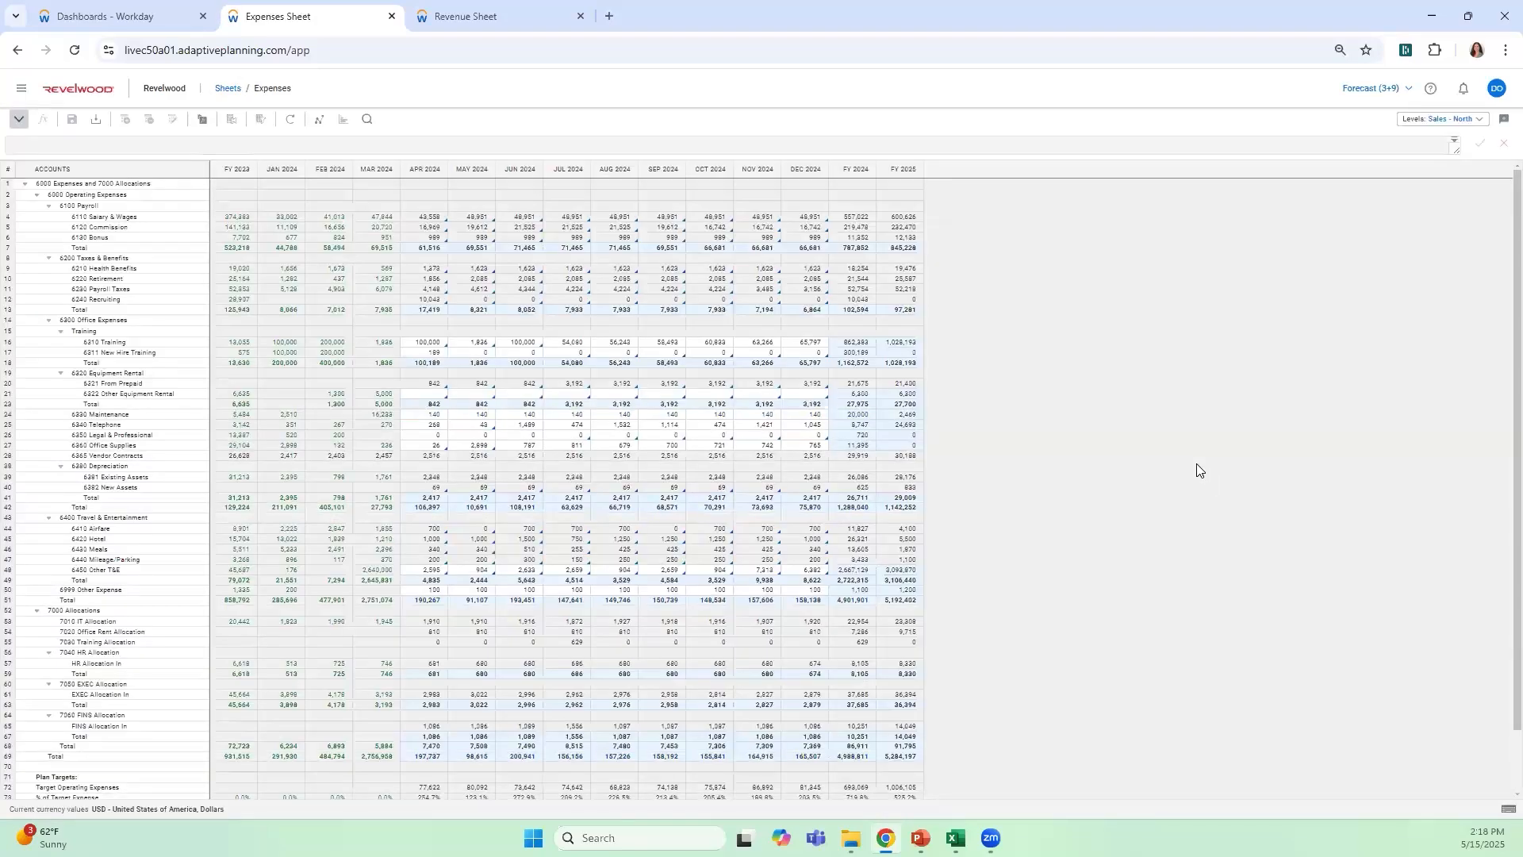
pyautogui.click(865, 415)
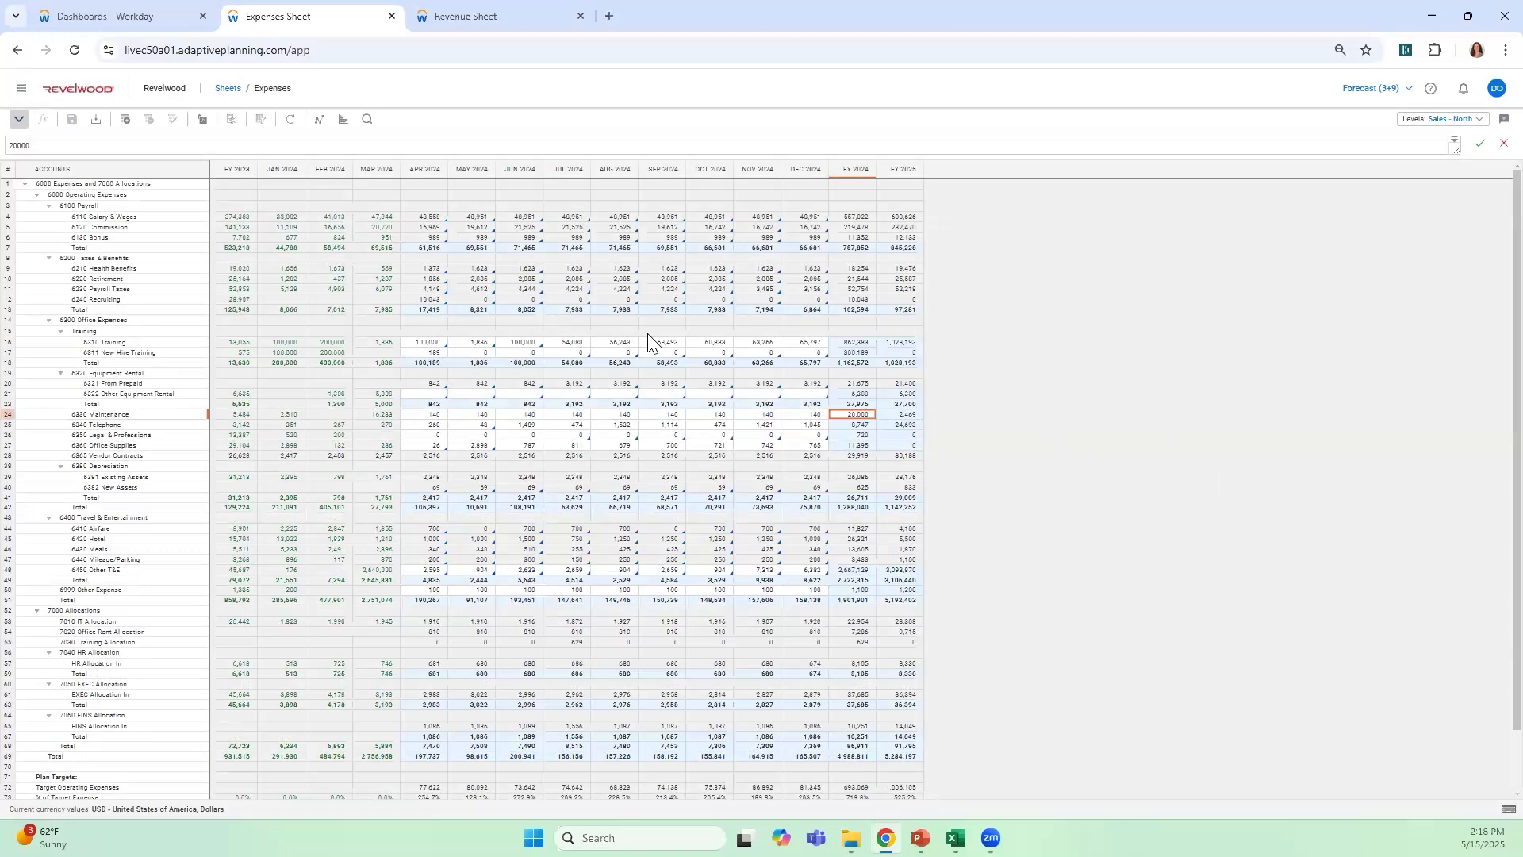
# Explore the Apr 2024 cell of 6110 Salary & Wages to view its formula and source details
pyautogui.click(438, 216)
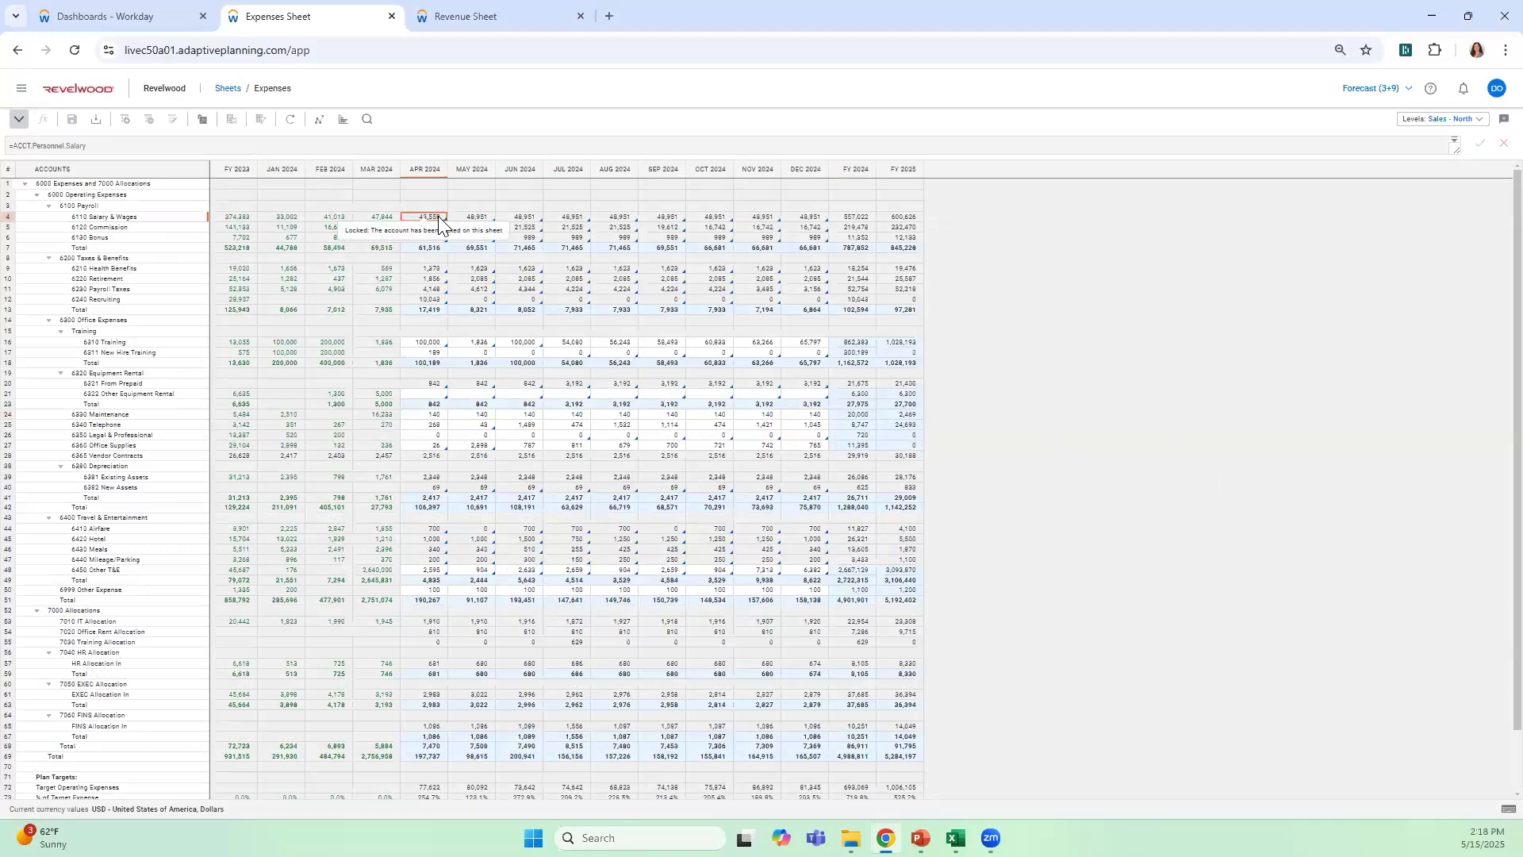
pyautogui.rightClick(436, 217)
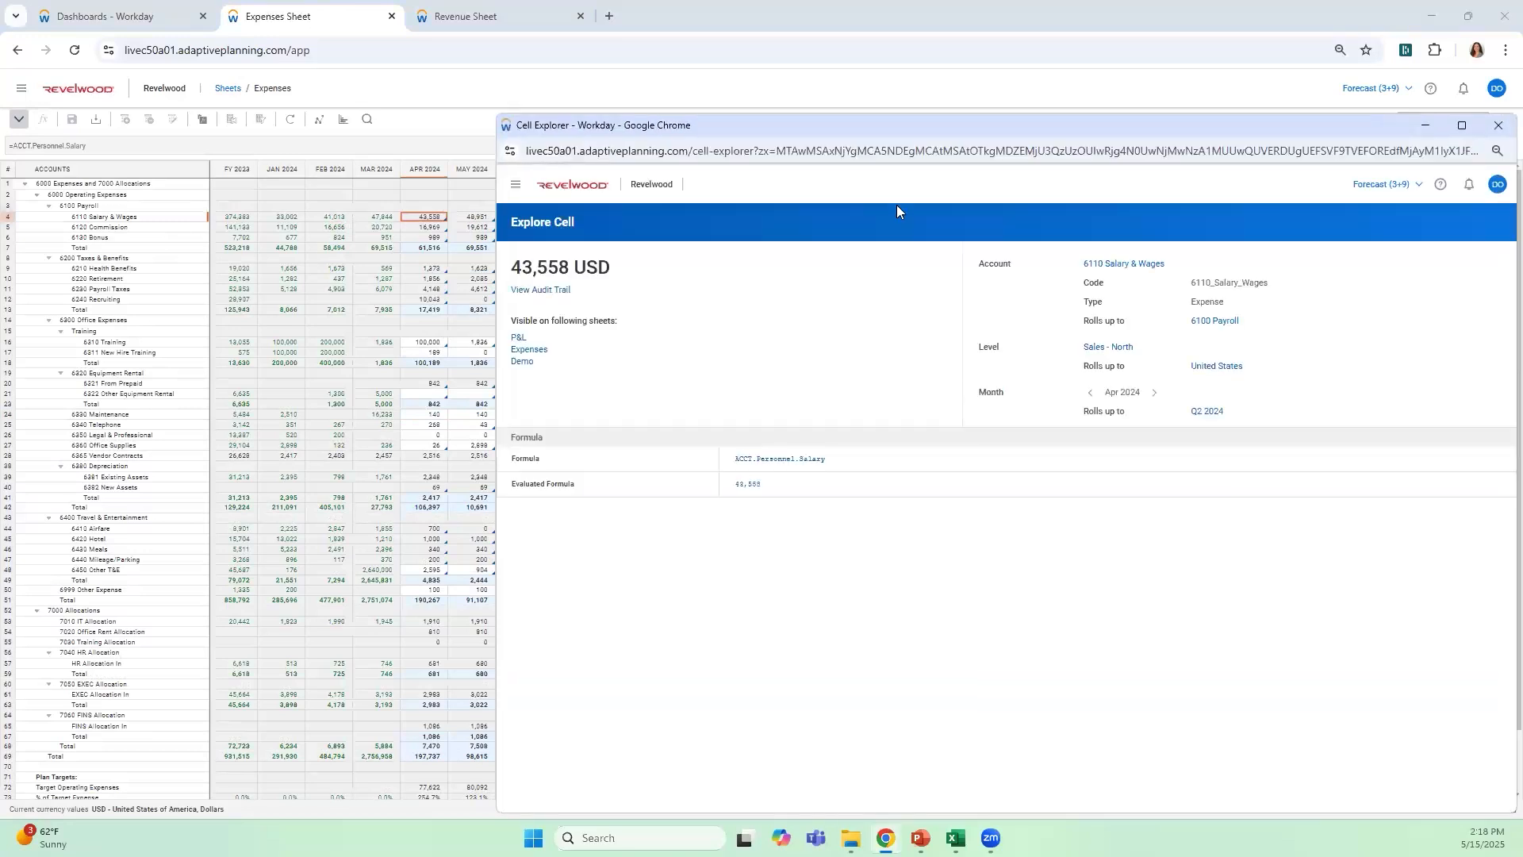
# Trace the salary formula to its contributing personnel rows, then open the linked Personnel Planning sheet in a maximized window
pyautogui.moveTo(952, 130); pyautogui.dragTo(770, 85)
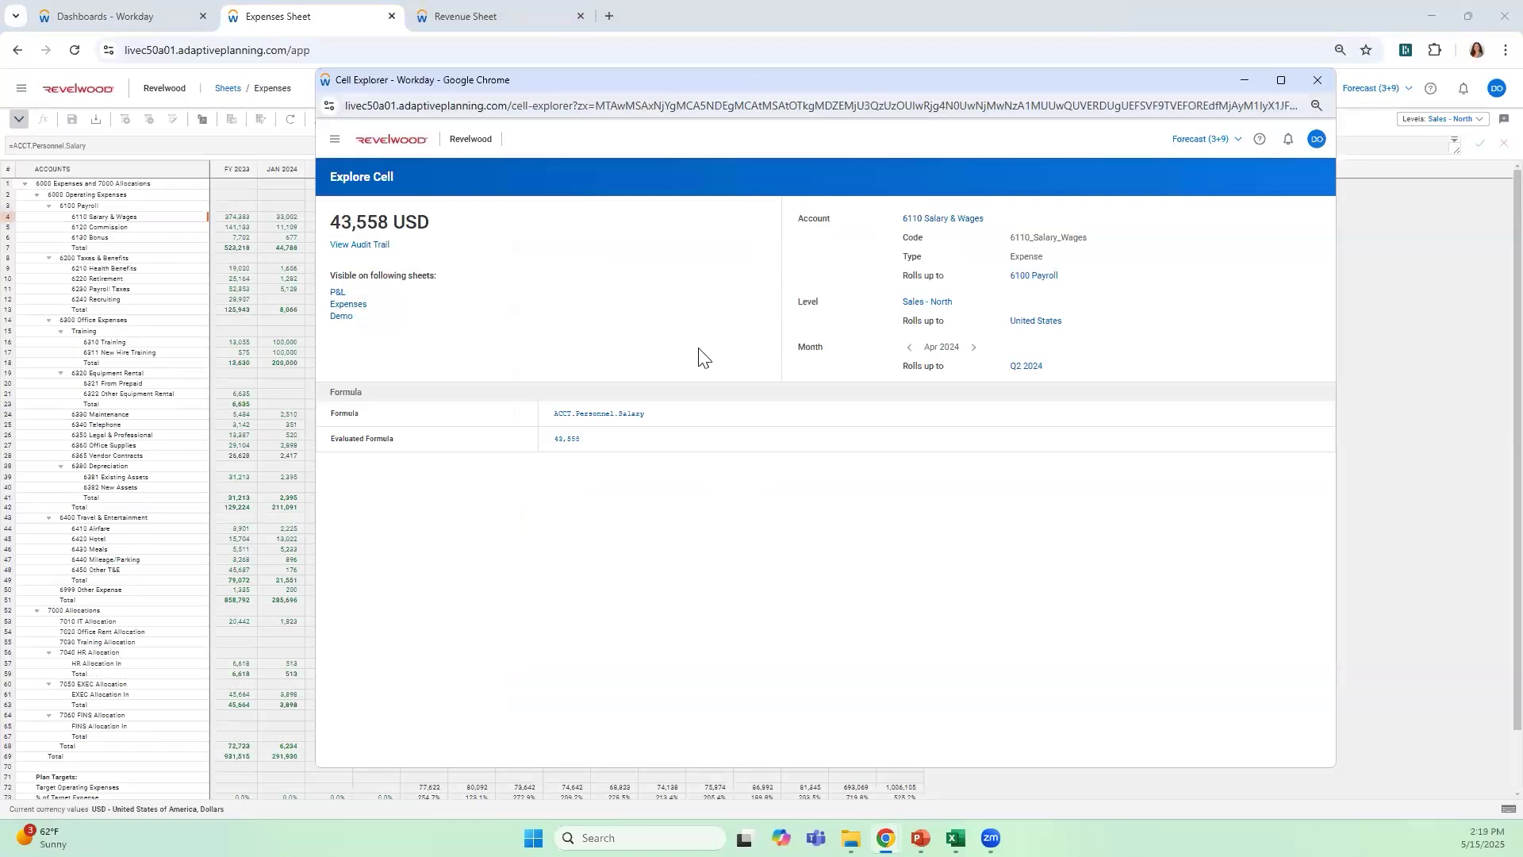
pyautogui.click(634, 422)
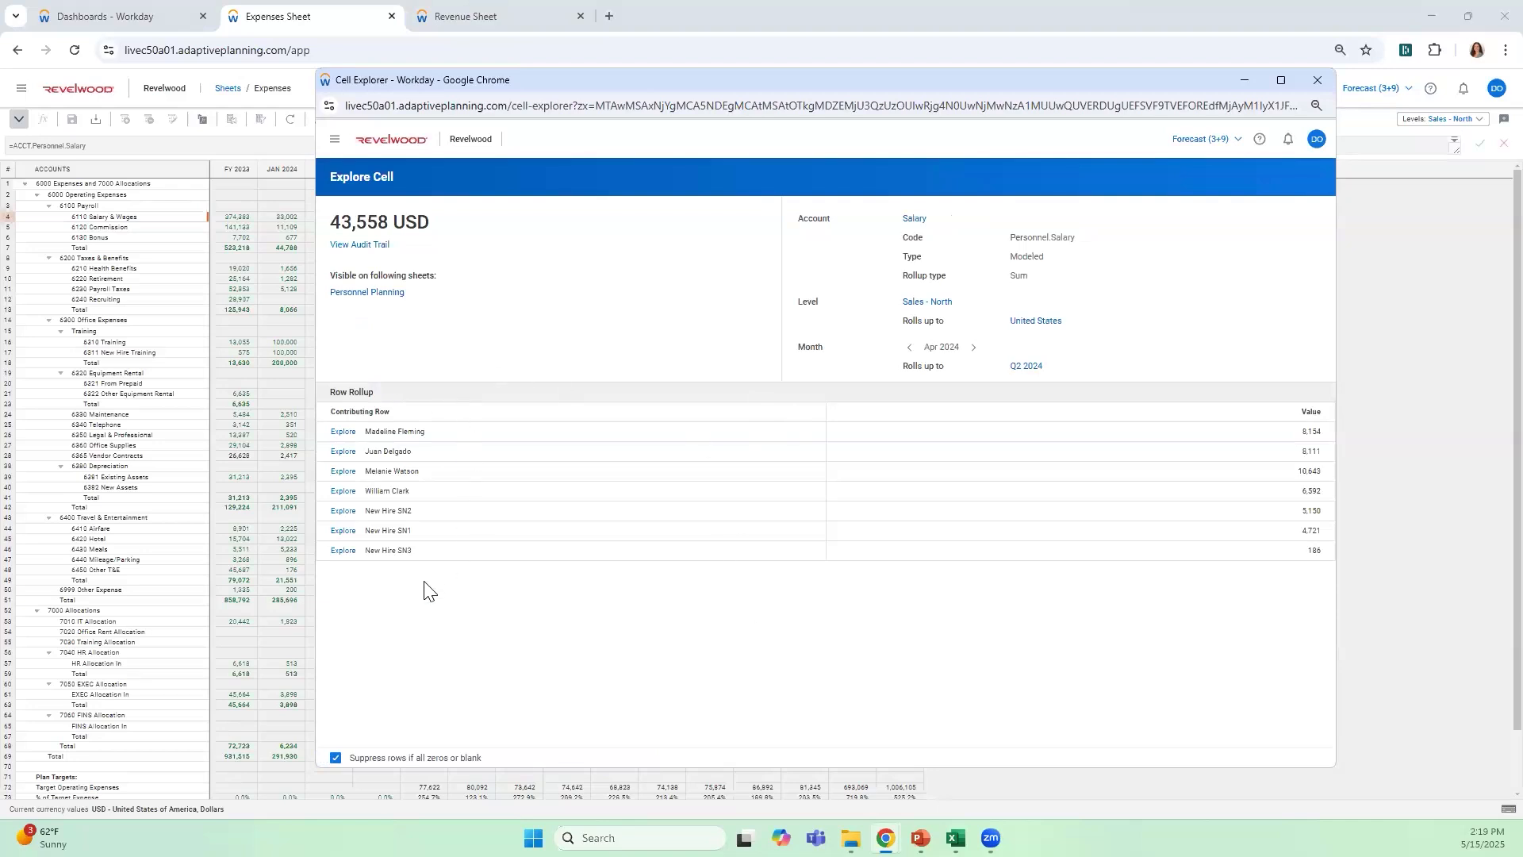
pyautogui.click(397, 293)
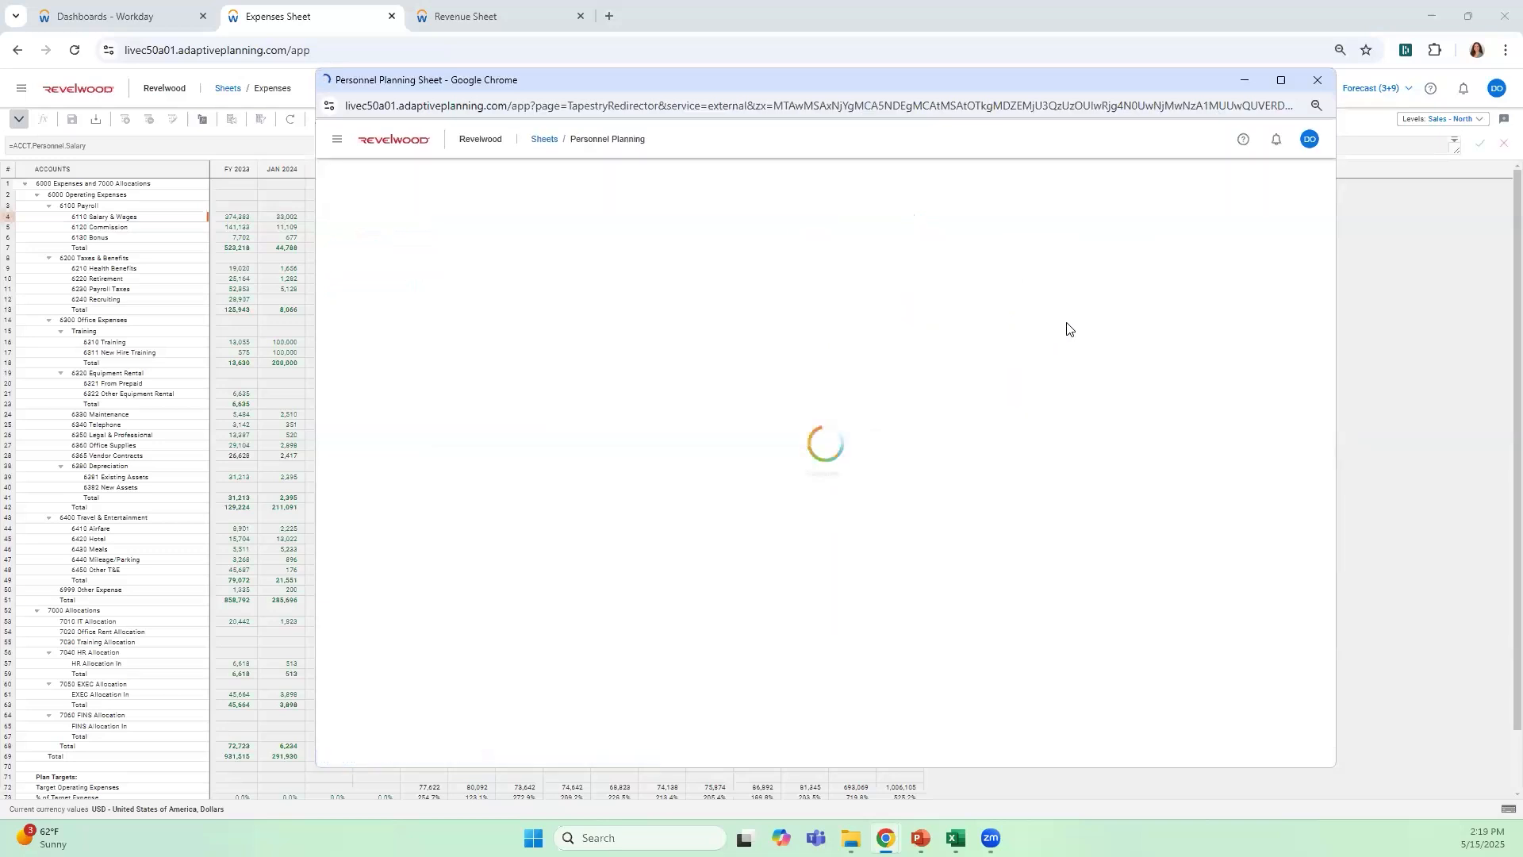
pyautogui.click(1281, 80)
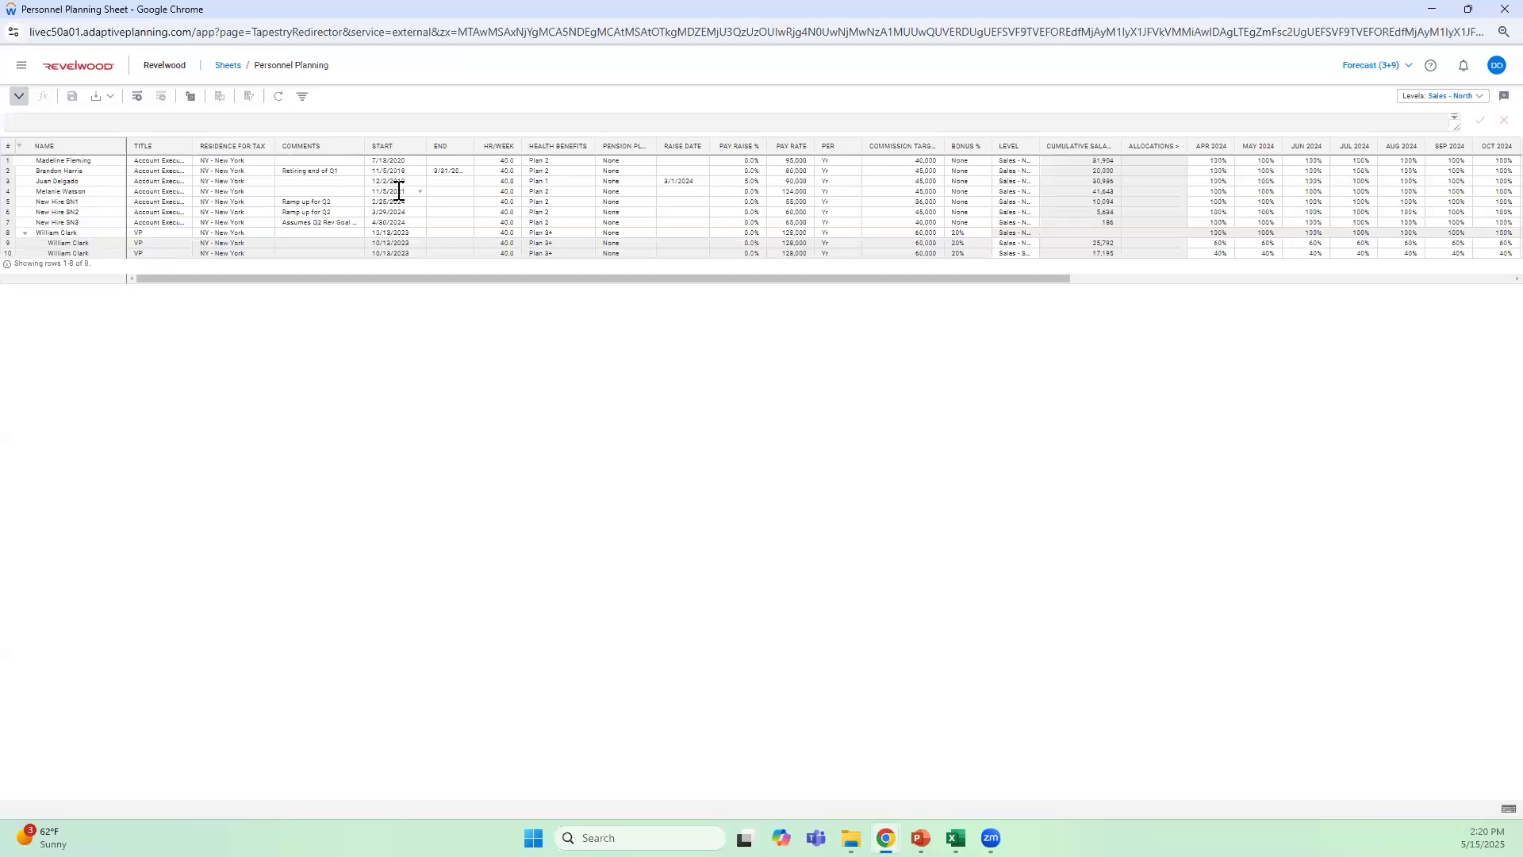
# Widen the Level column and review the split employee's Apr 2024 allocation percentages and levels
pyautogui.click(798, 212)
pyautogui.moveTo(1031, 284); pyautogui.dragTo(1301, 251)
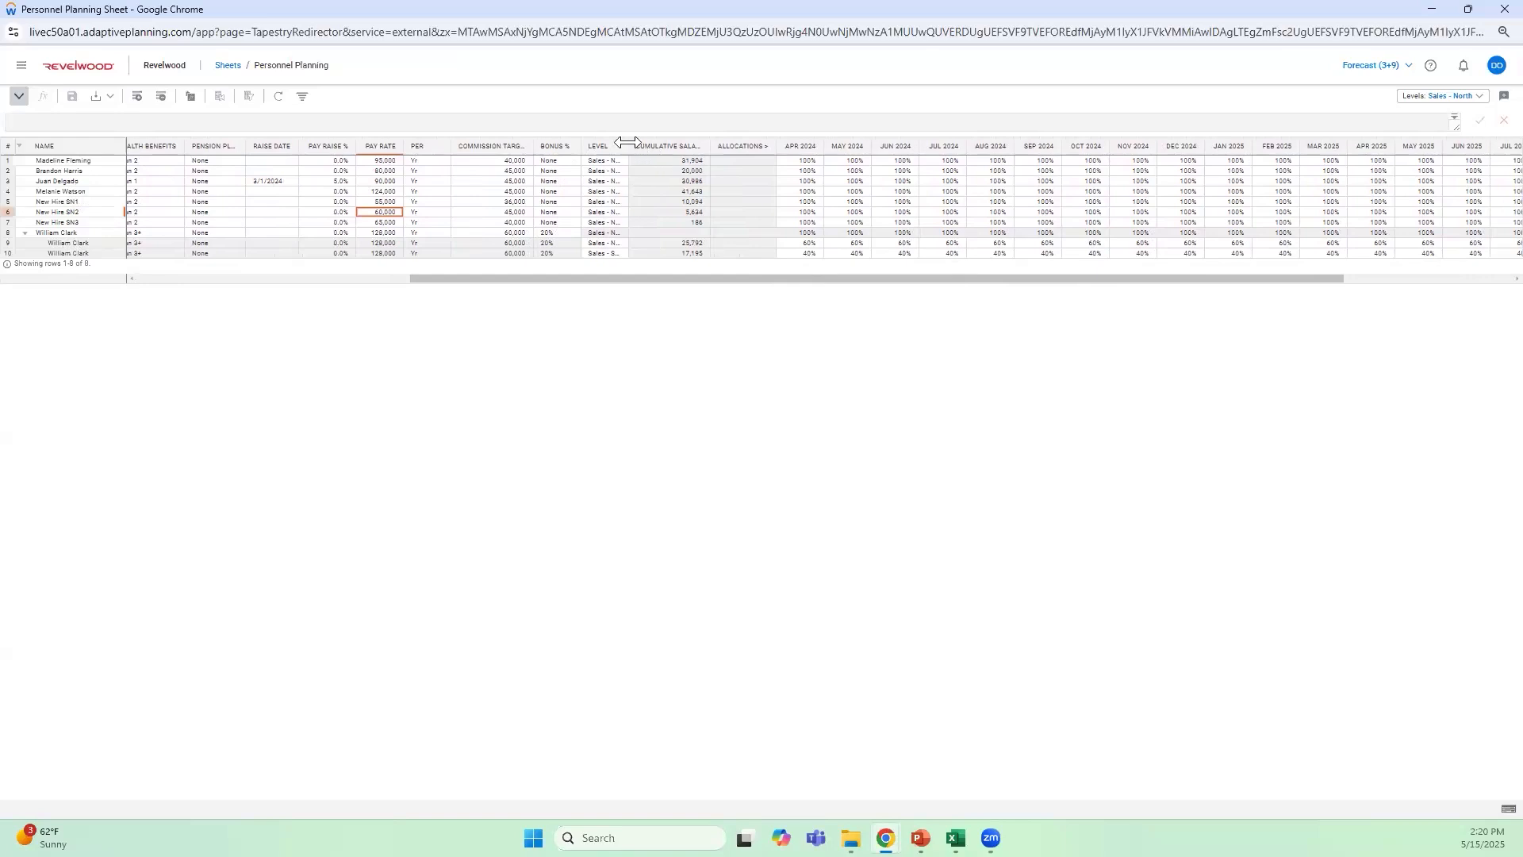
pyautogui.moveTo(625, 142); pyautogui.dragTo(736, 145)
pyautogui.click(918, 244)
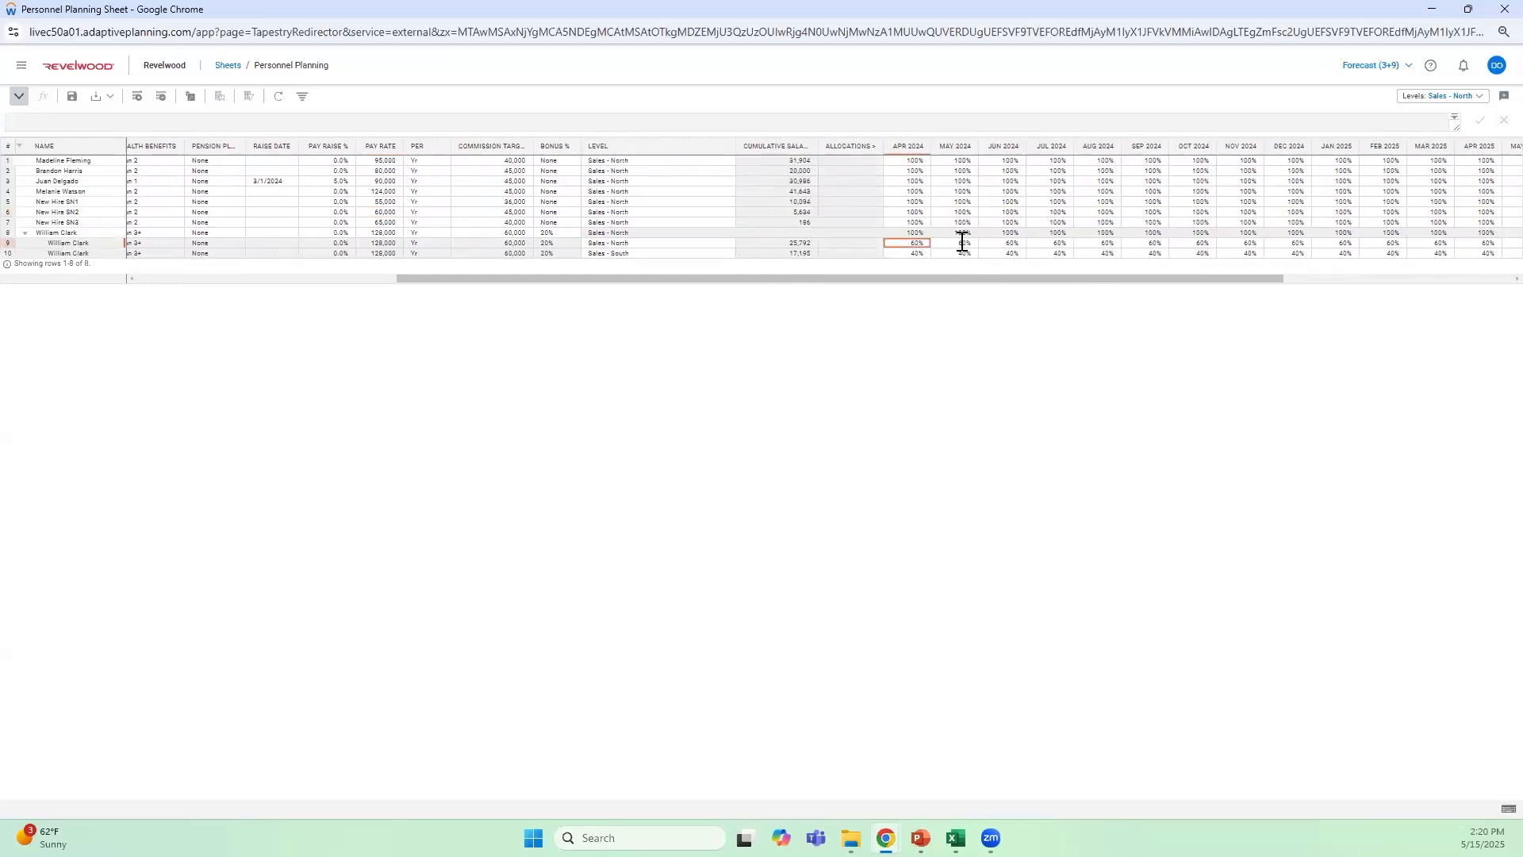
pyautogui.click(730, 244)
pyautogui.click(918, 253)
pyautogui.click(702, 254)
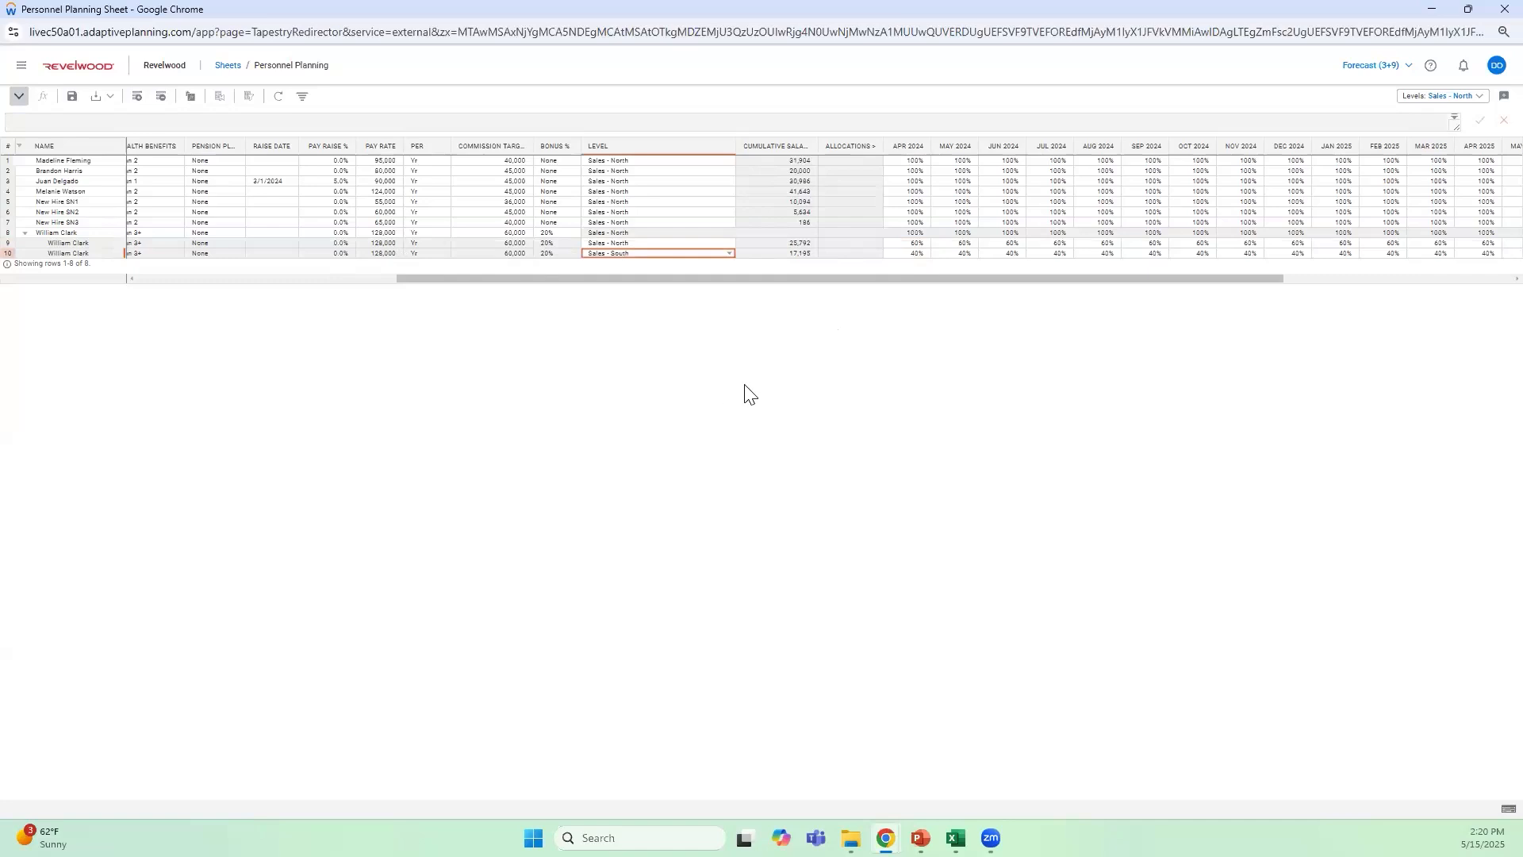
pyautogui.click(676, 243)
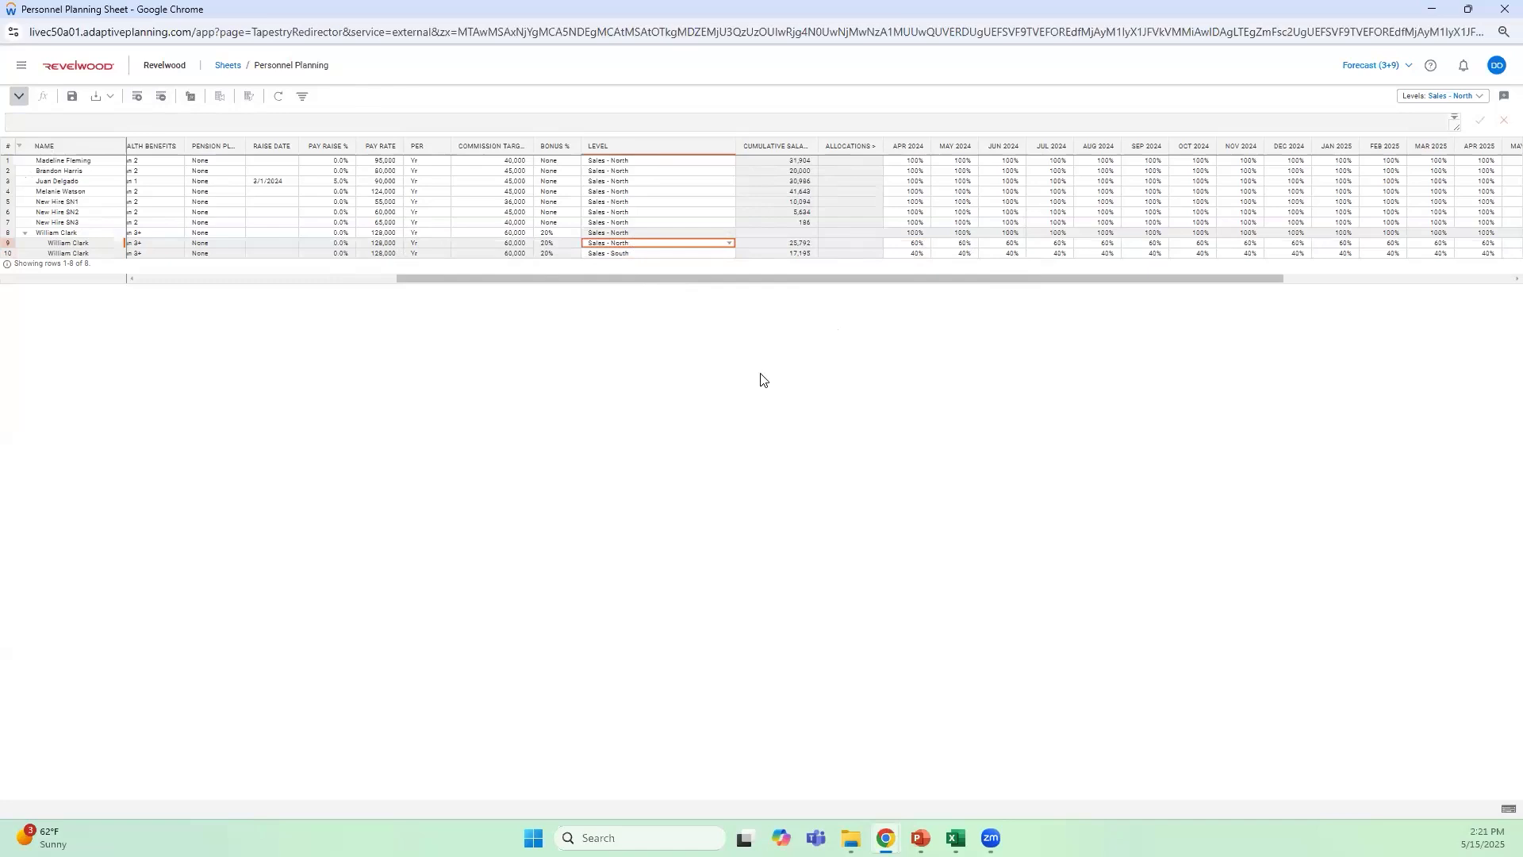
# Review the row details of the split employee's Sales - North row across 2024 and 2025, and return to the Expenses sheet
pyautogui.rightClick(705, 245)
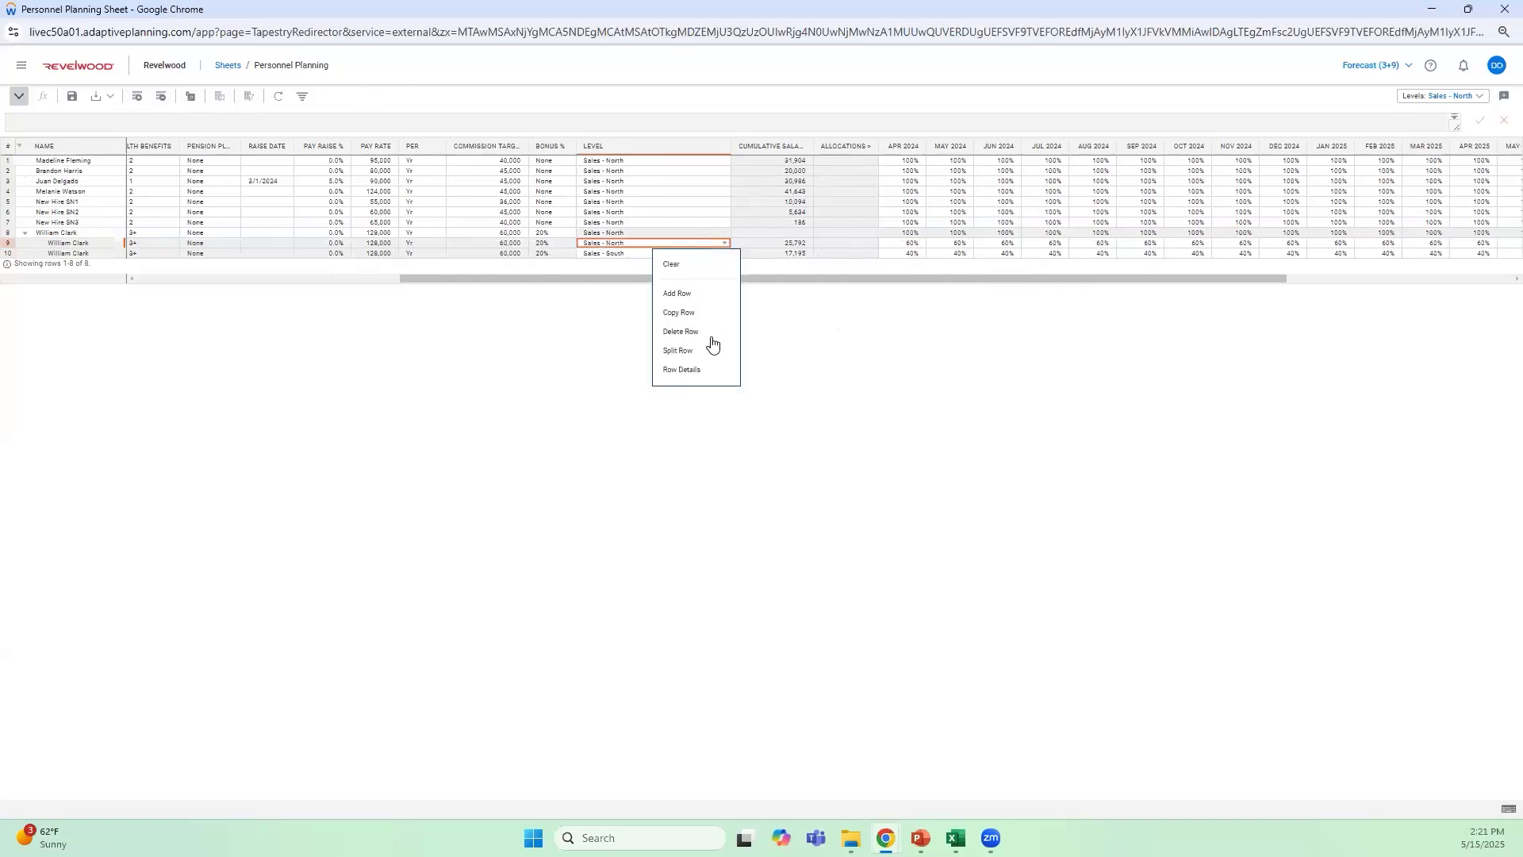
pyautogui.click(709, 371)
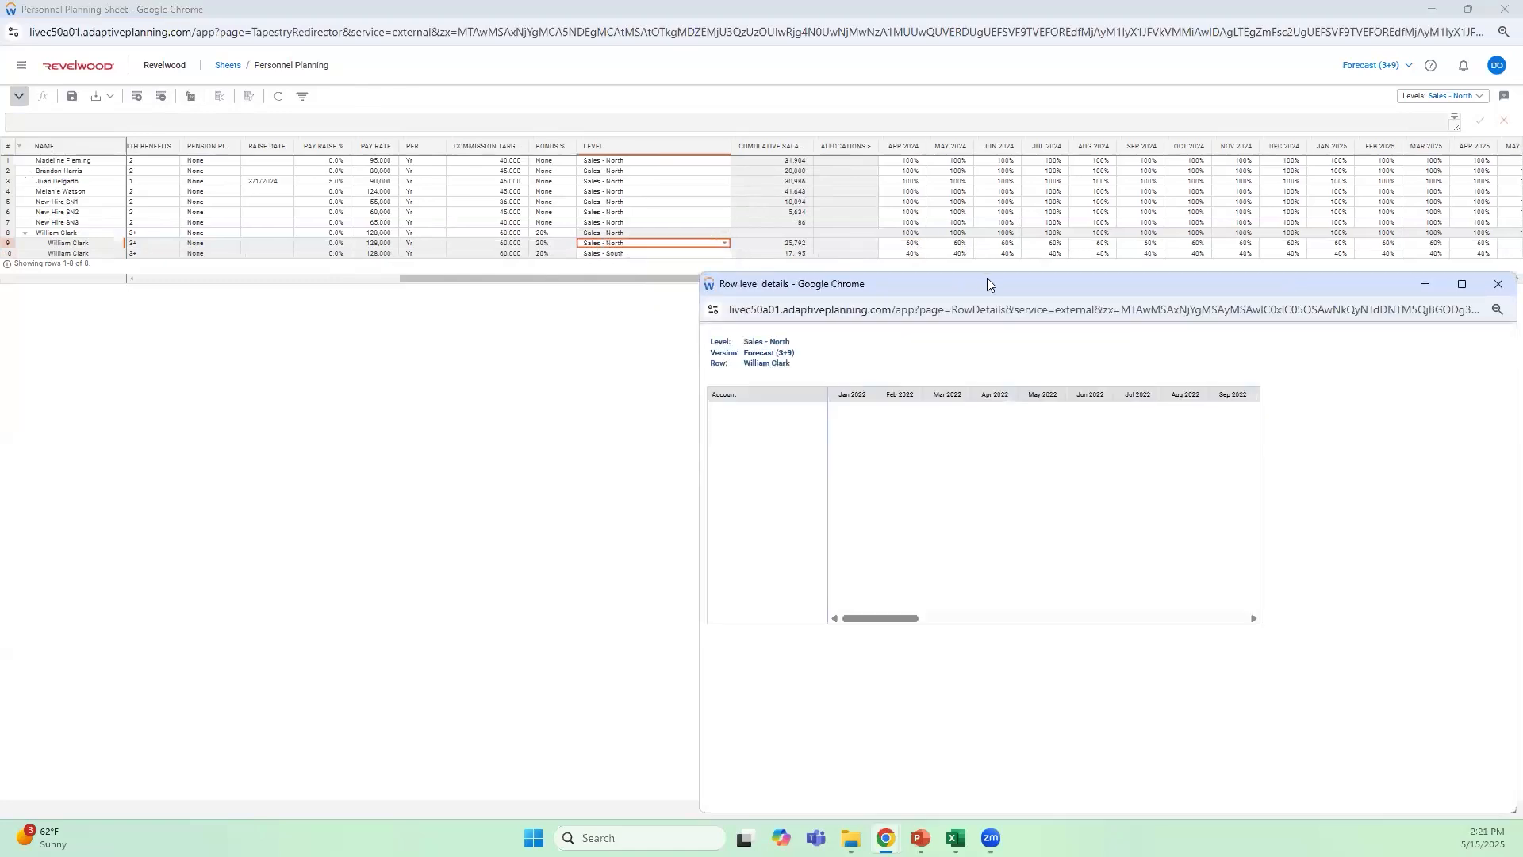
pyautogui.moveTo(981, 287); pyautogui.dragTo(537, 146)
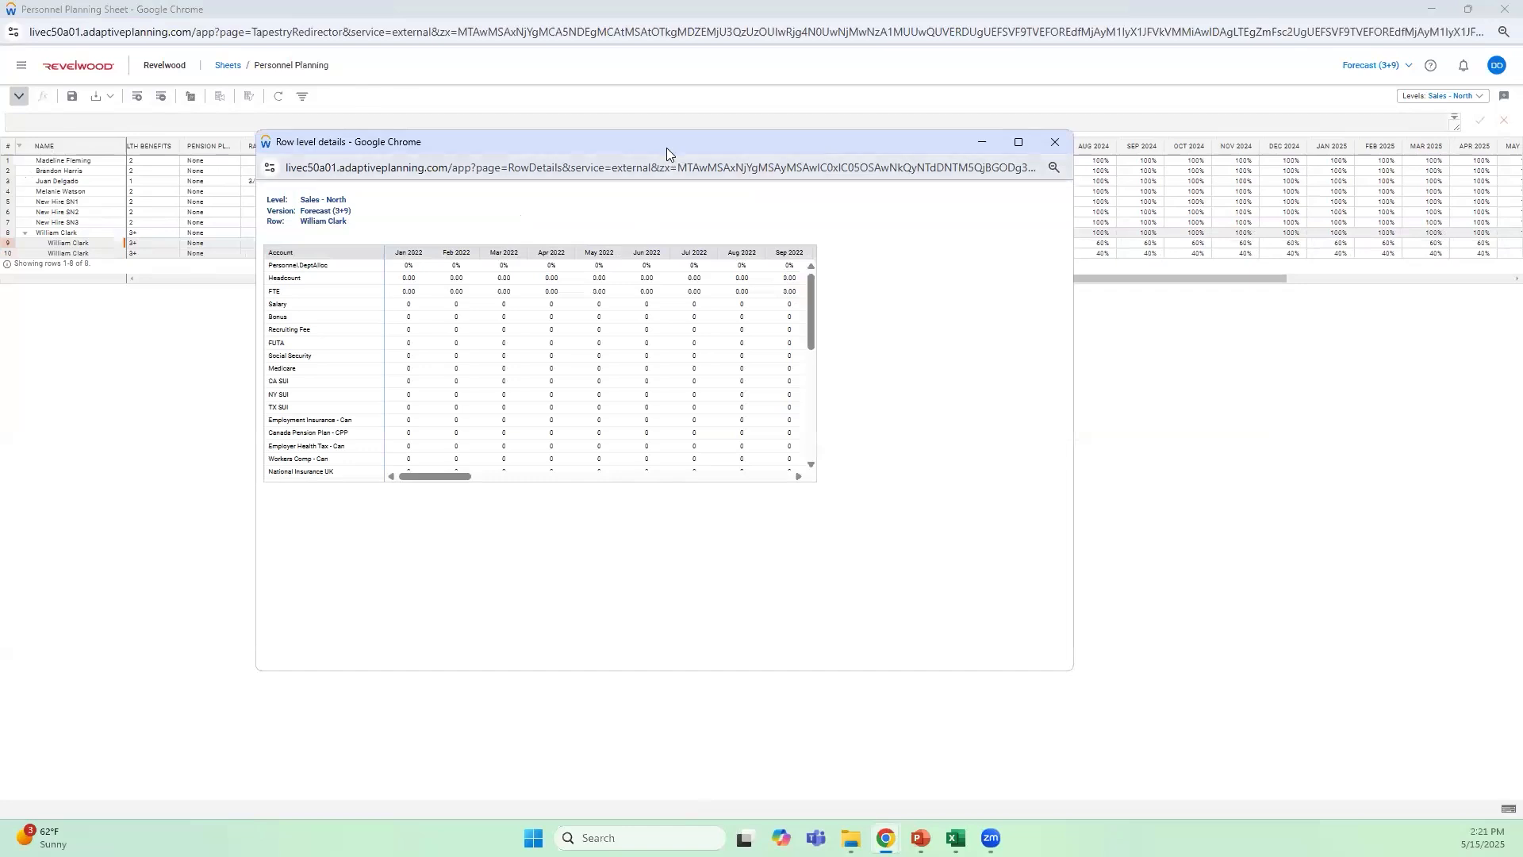
pyautogui.moveTo(460, 474); pyautogui.dragTo(627, 475)
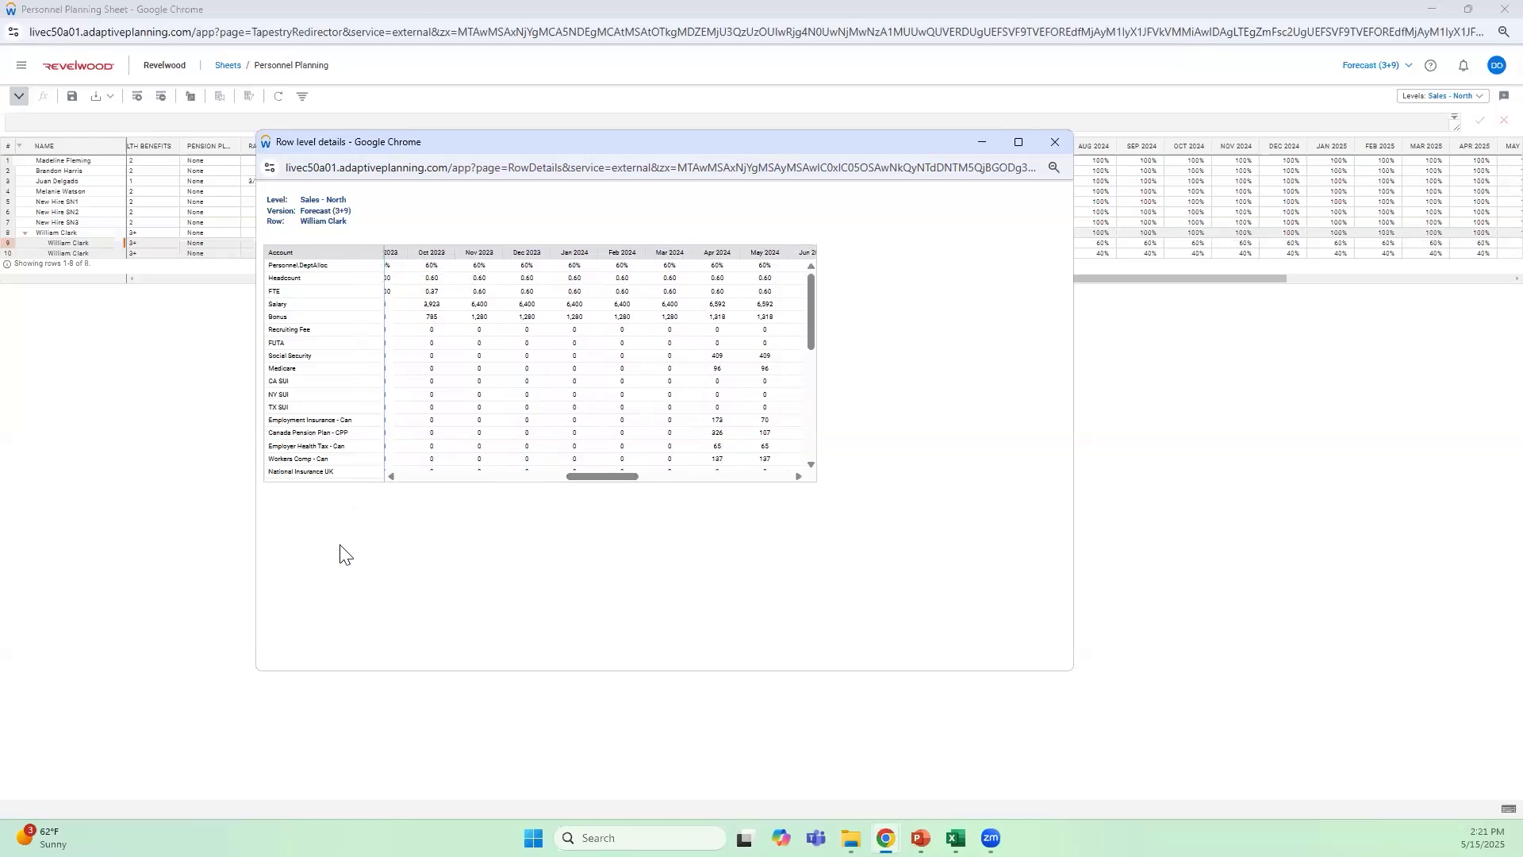
pyautogui.moveTo(607, 482); pyautogui.dragTo(667, 486)
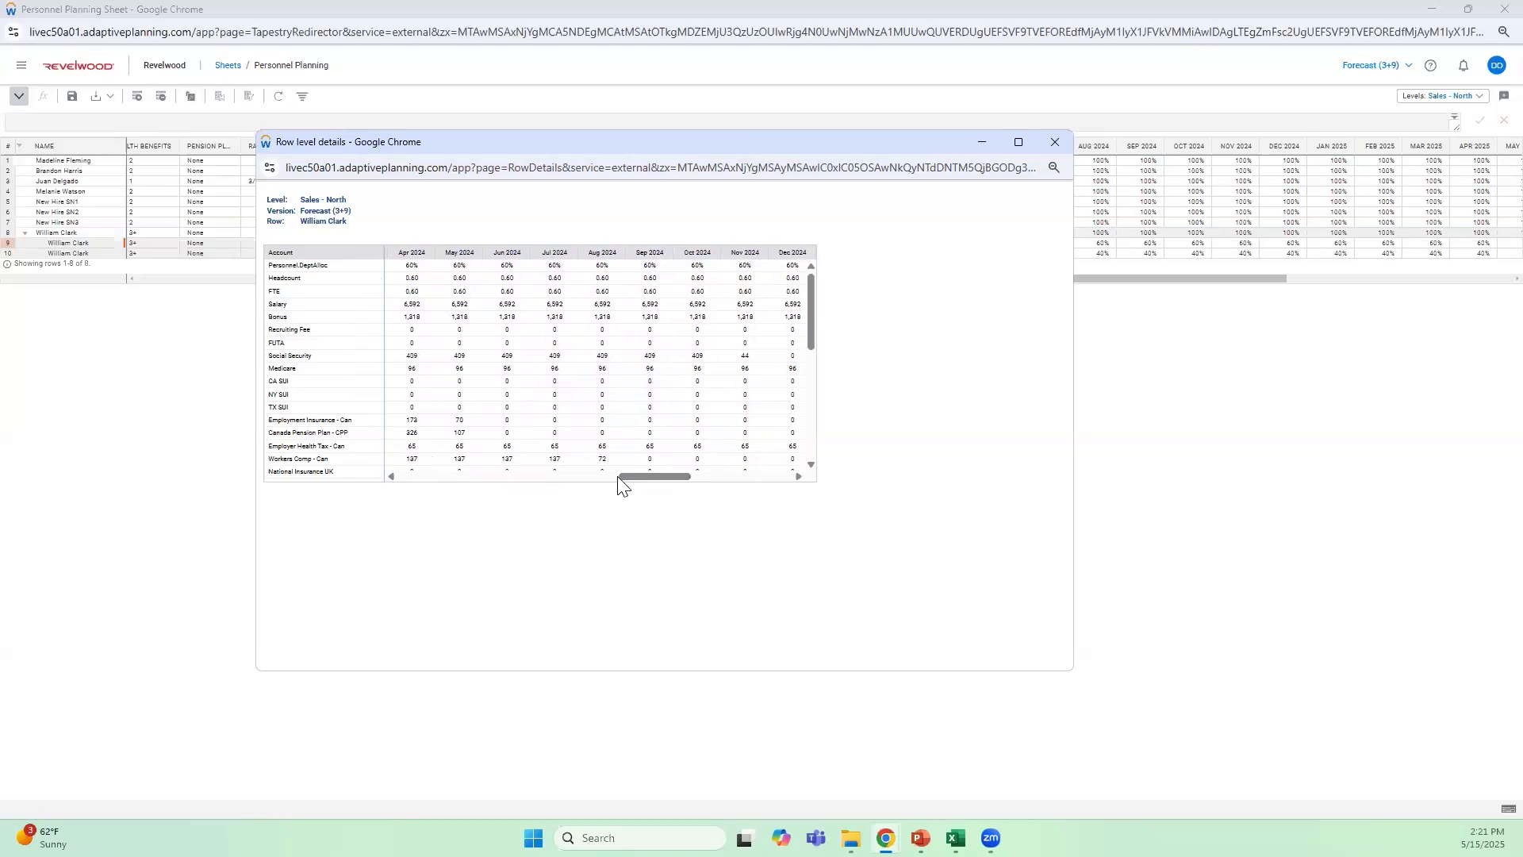
pyautogui.moveTo(673, 479); pyautogui.dragTo(740, 474)
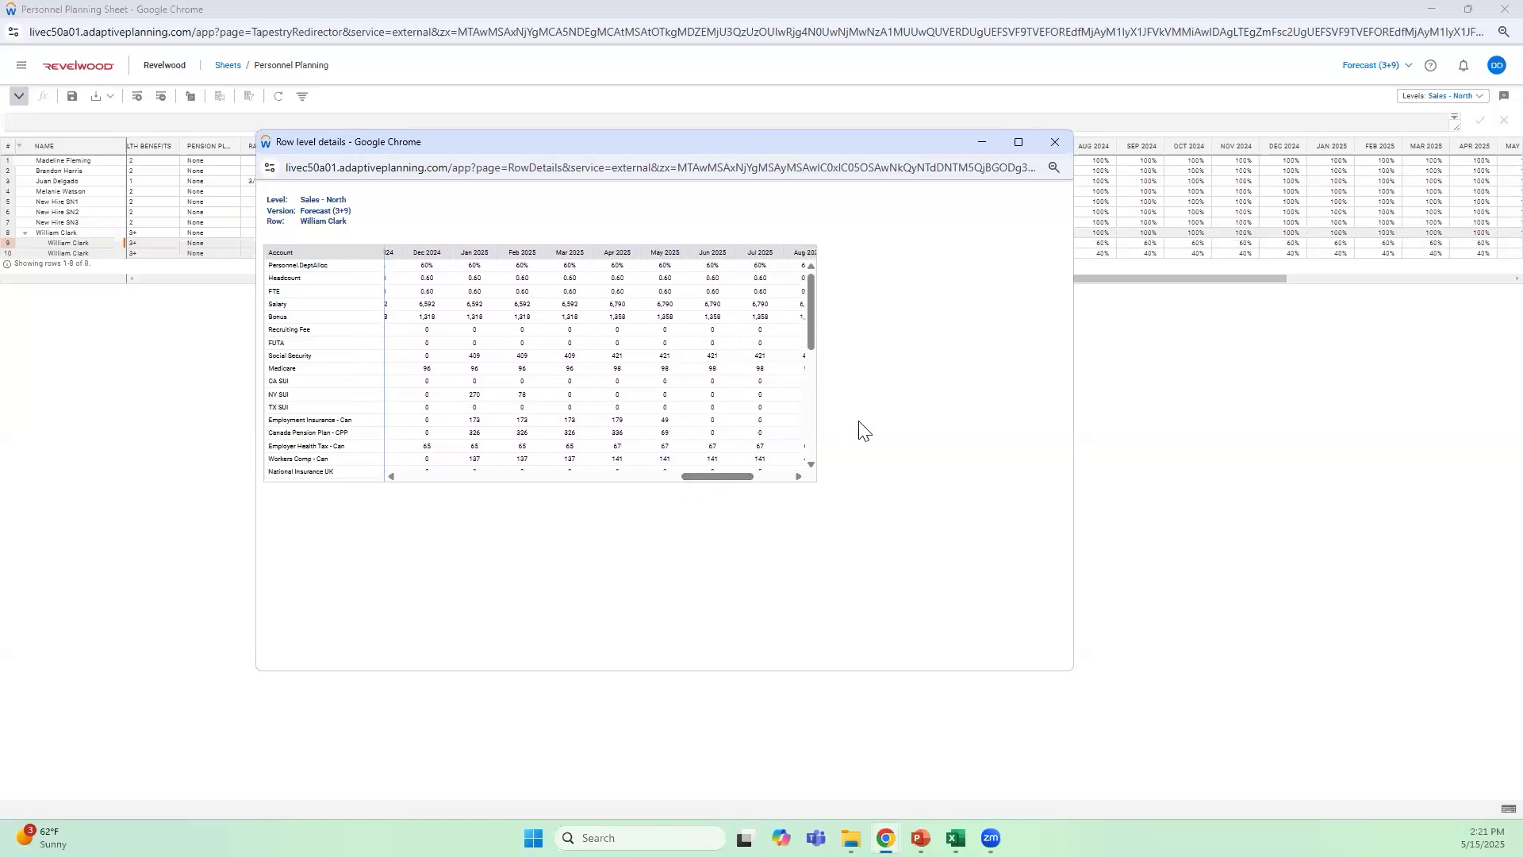
pyautogui.moveTo(776, 146); pyautogui.dragTo(760, 274)
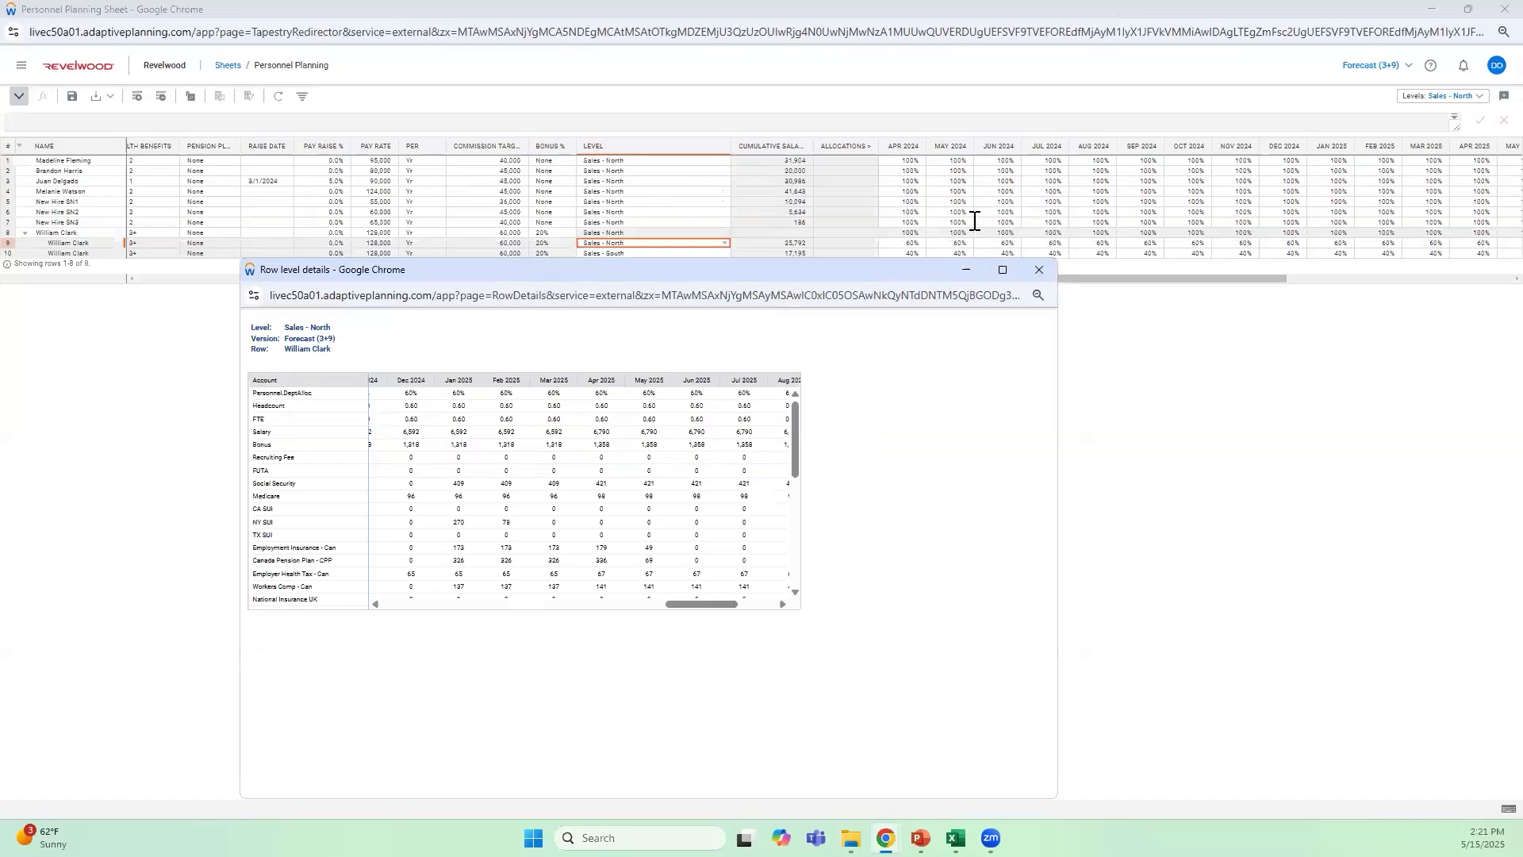
pyautogui.moveTo(908, 275); pyautogui.dragTo(903, 251)
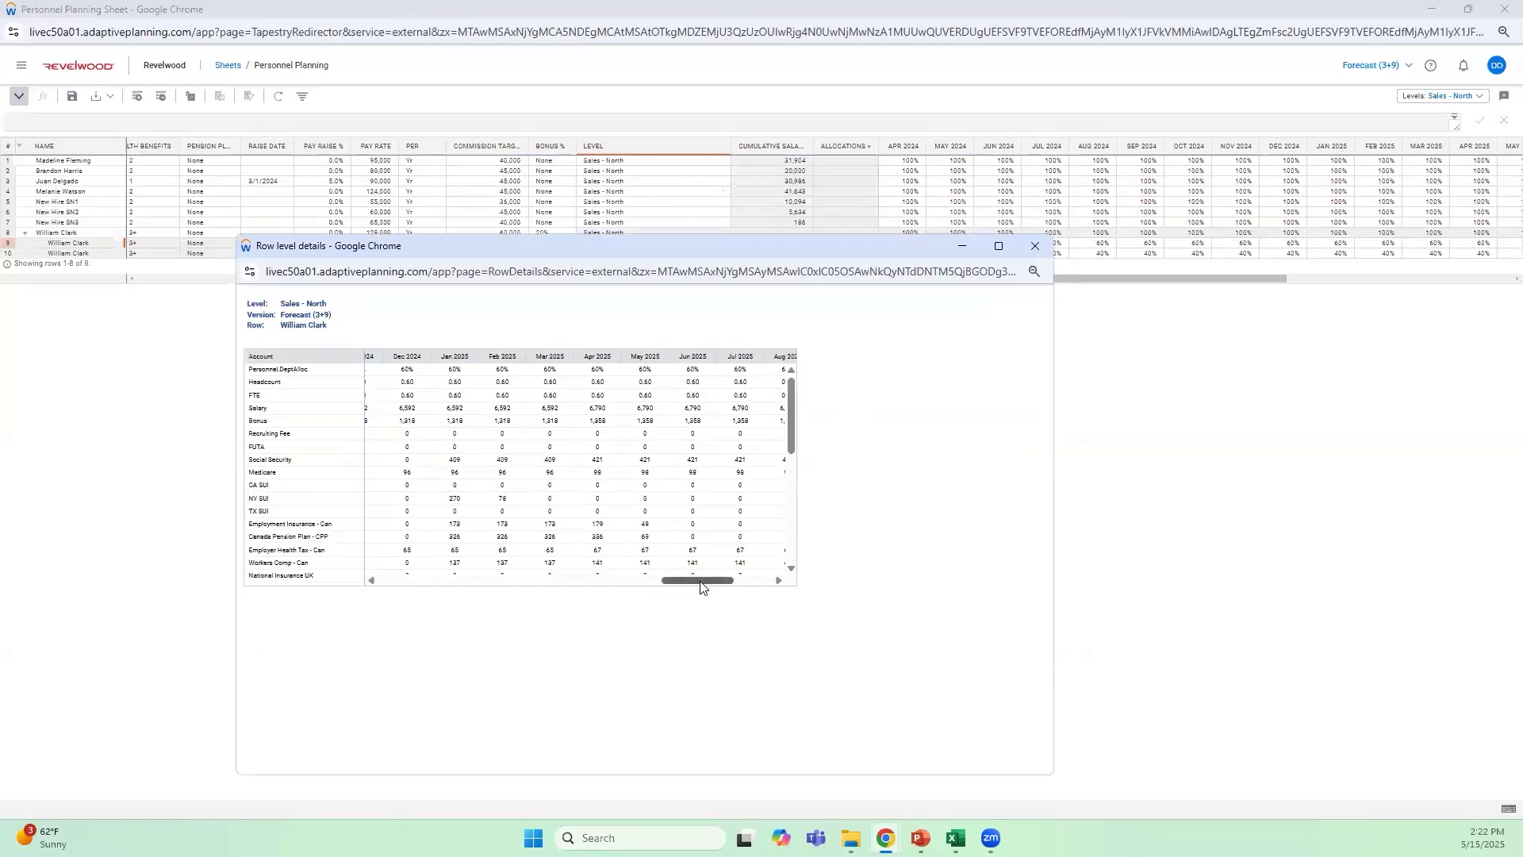
pyautogui.moveTo(705, 580); pyautogui.dragTo(711, 581)
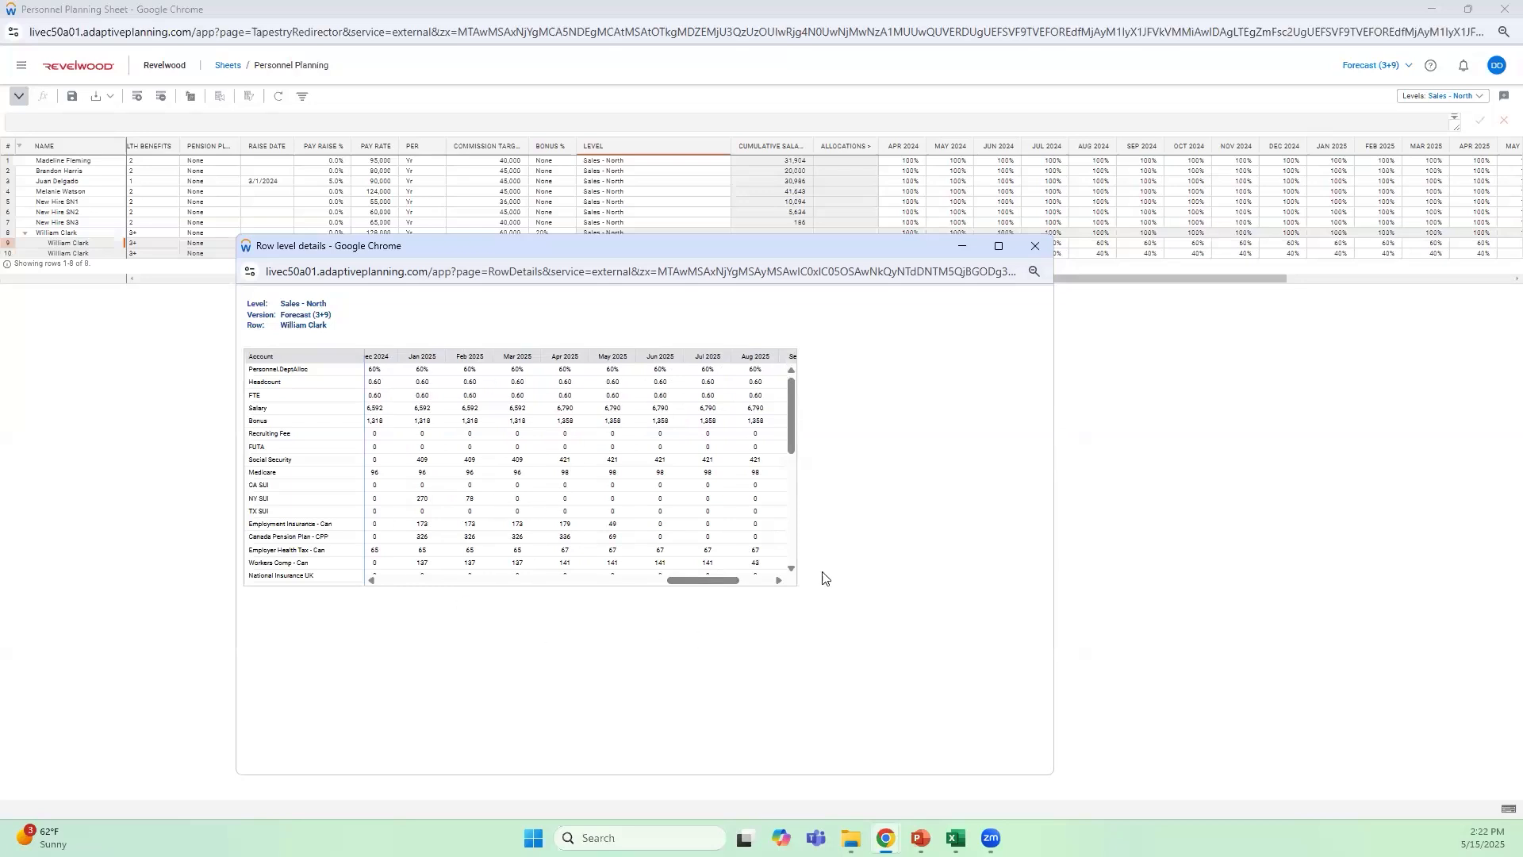
pyautogui.click(1035, 246)
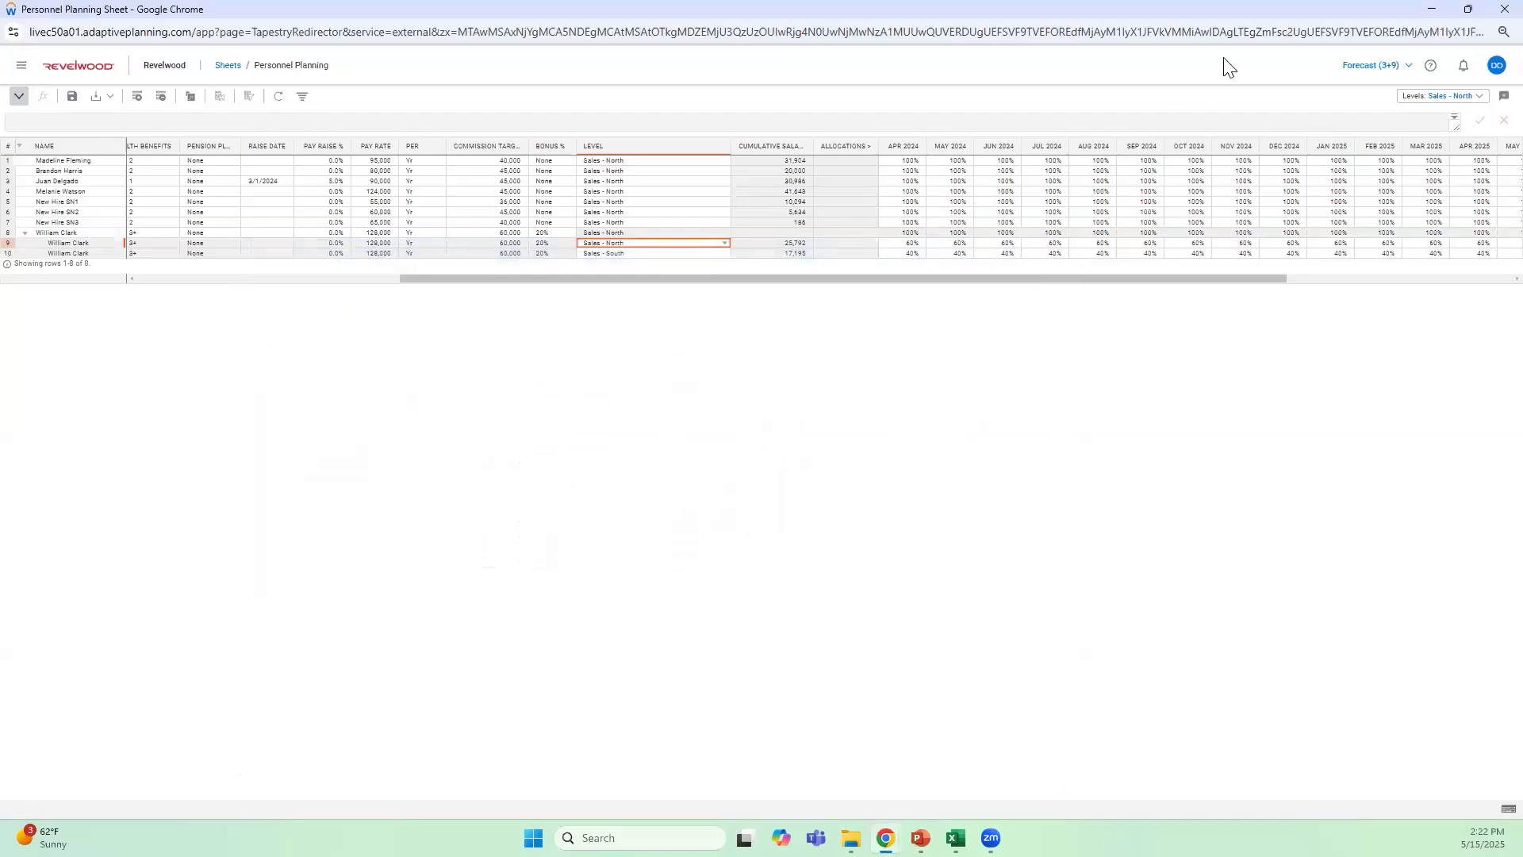
pyautogui.click(1505, 8)
pyautogui.click(831, 140)
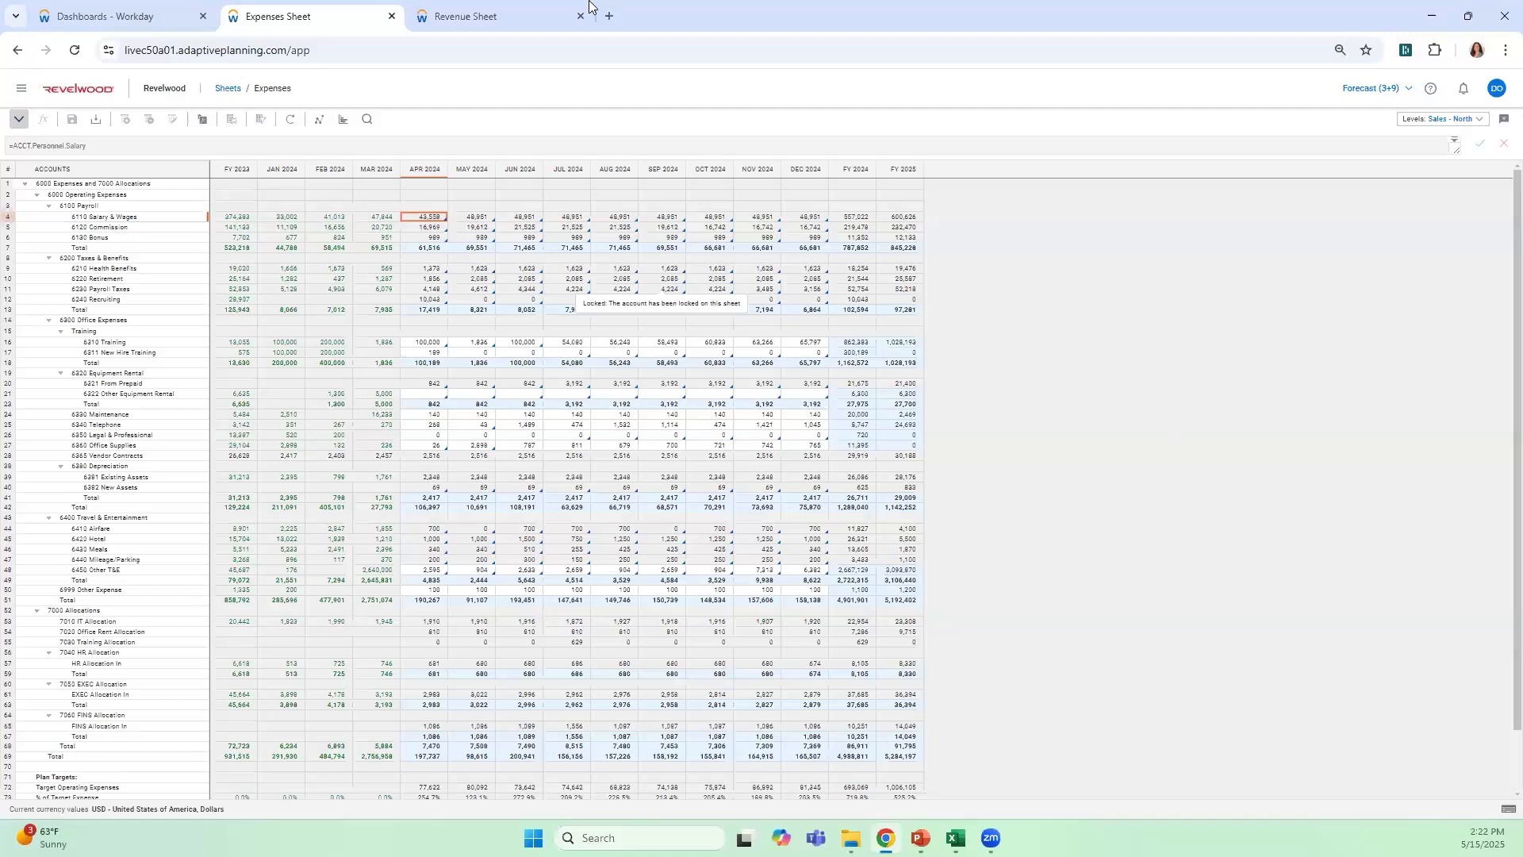
# Switch to the Revenue sheet, view its dimension settings, and place Customer on the rows instead of Accounts
pyautogui.click(529, 13)
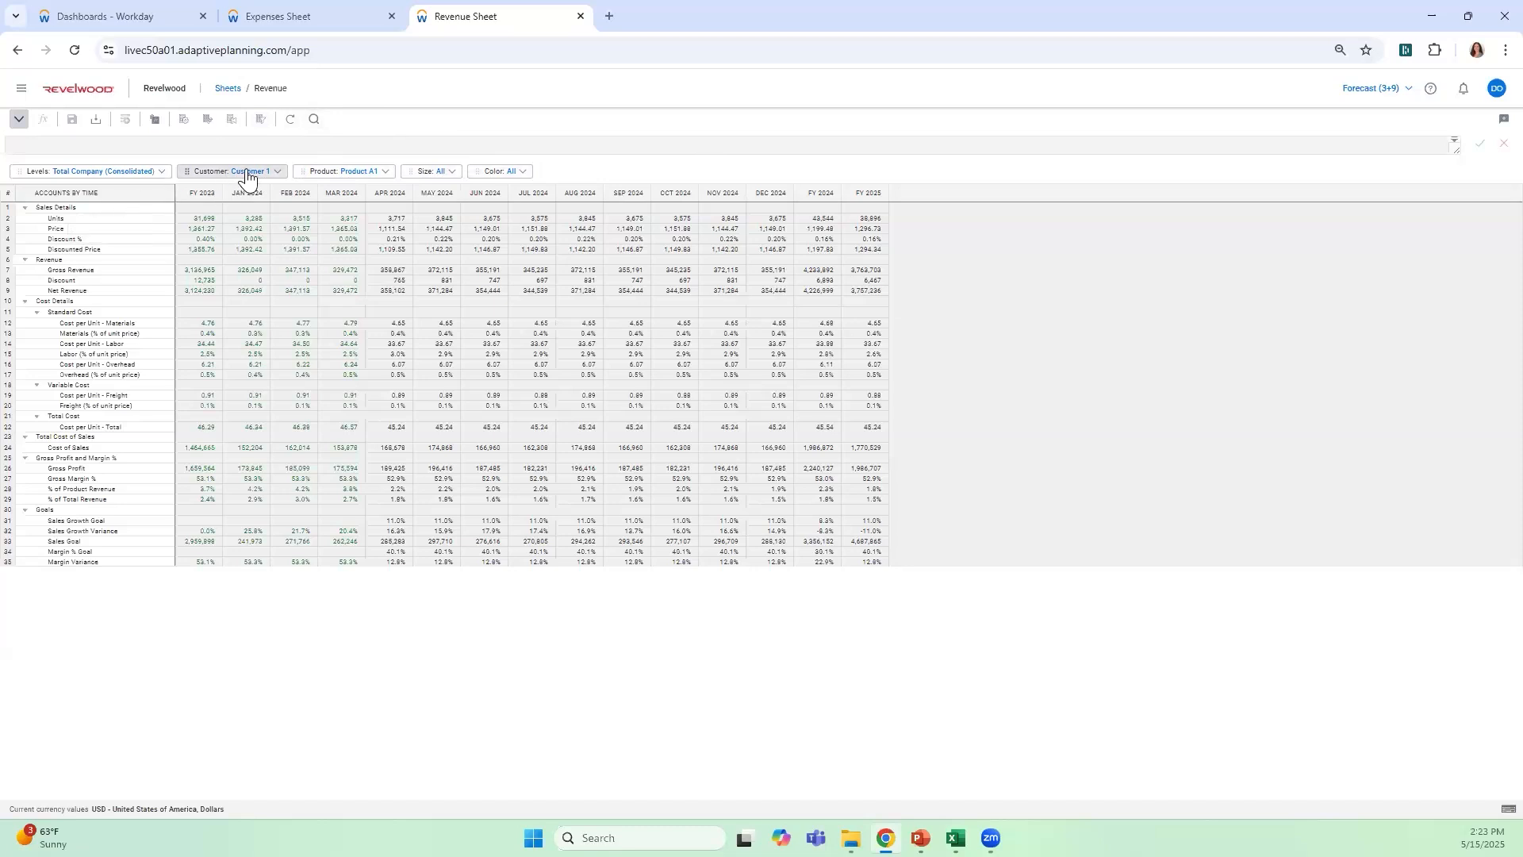
pyautogui.click(182, 120)
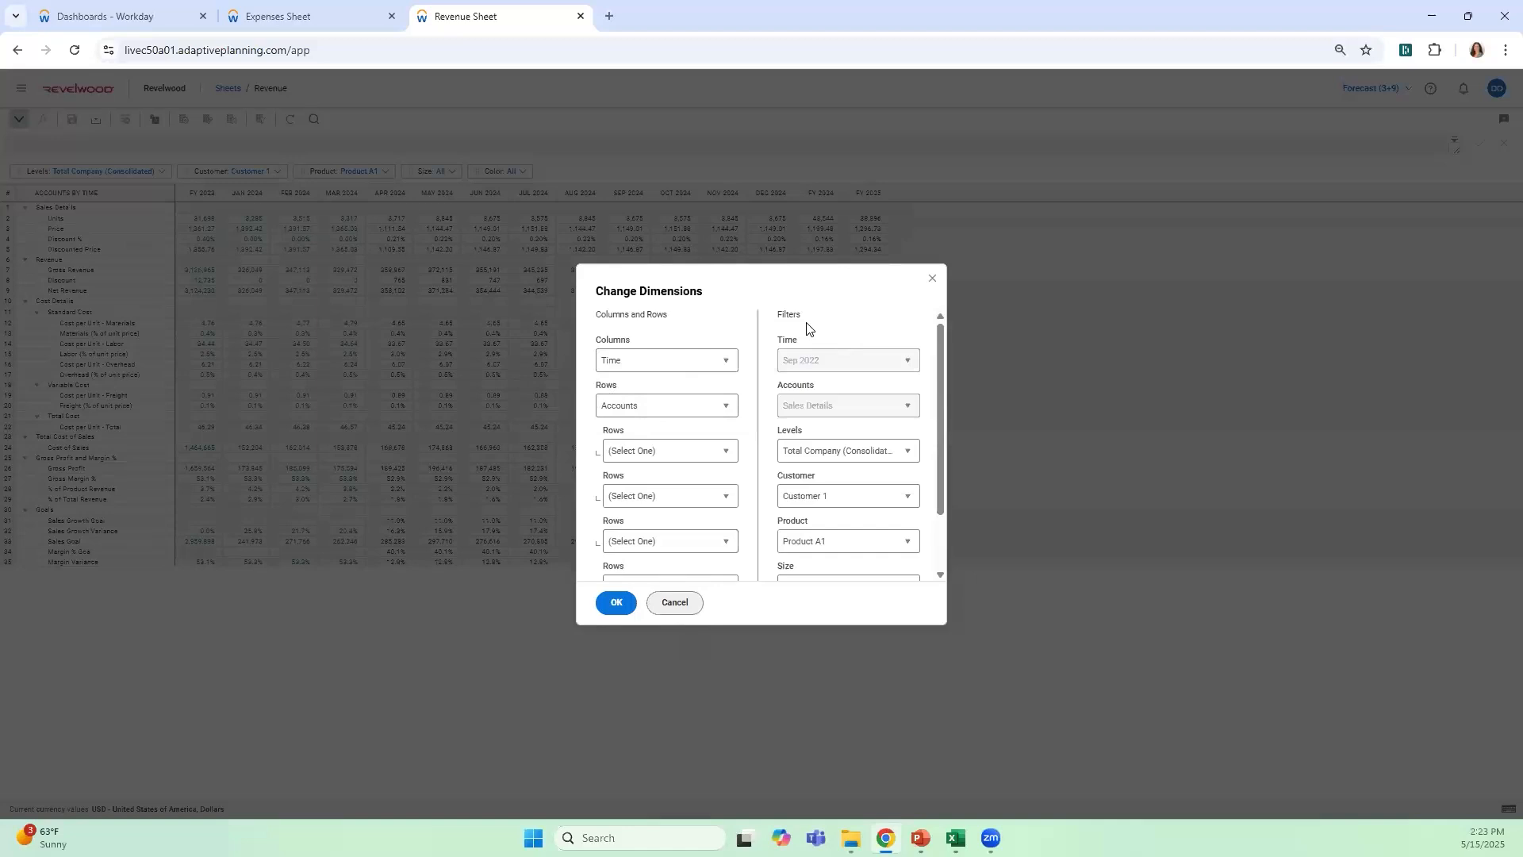
pyautogui.click(675, 603)
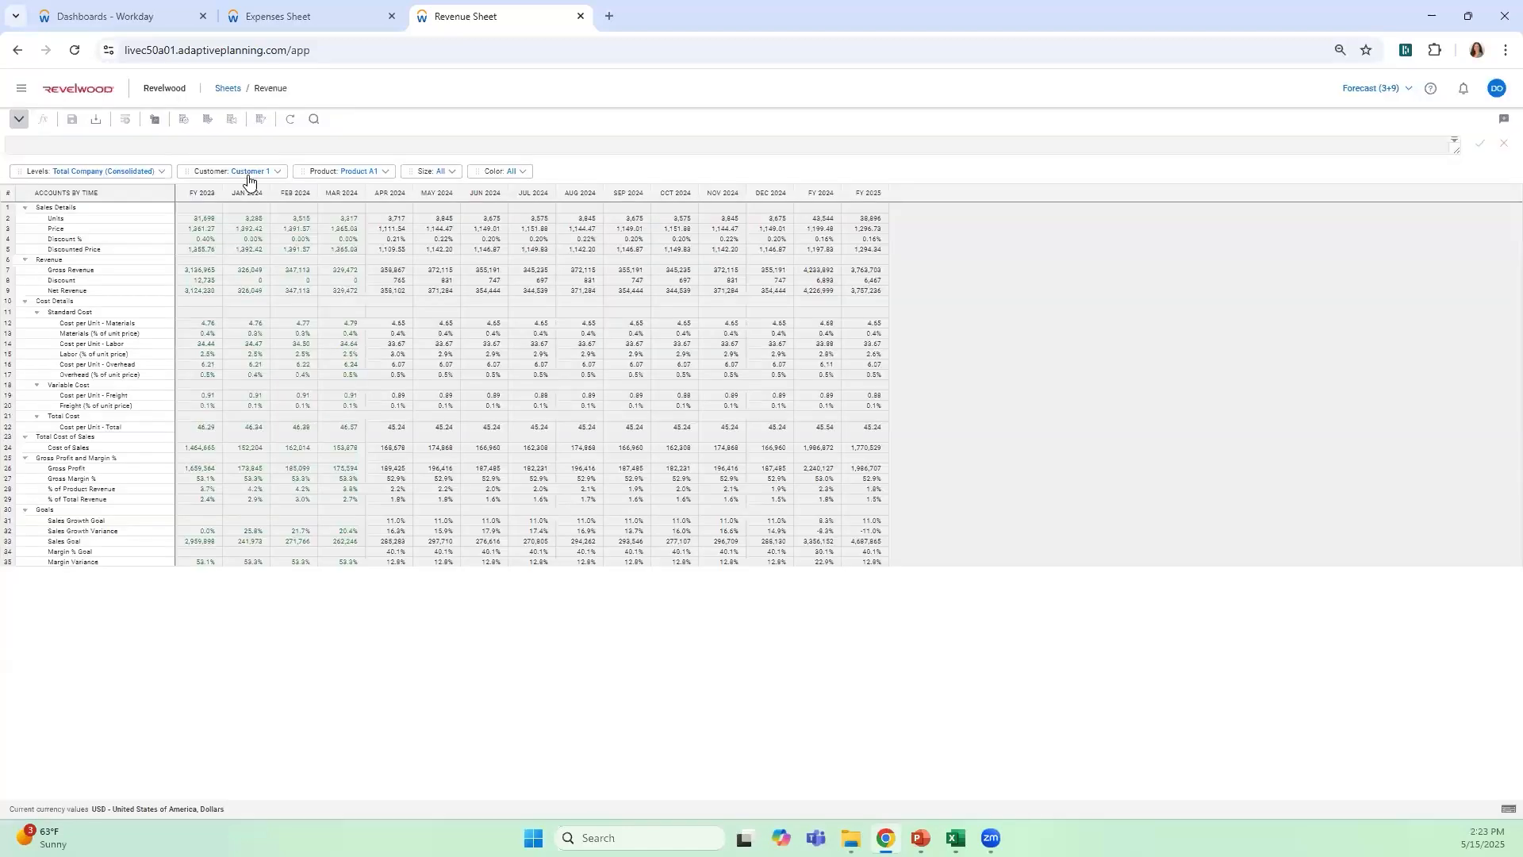
pyautogui.moveTo(189, 186); pyautogui.dragTo(137, 237)
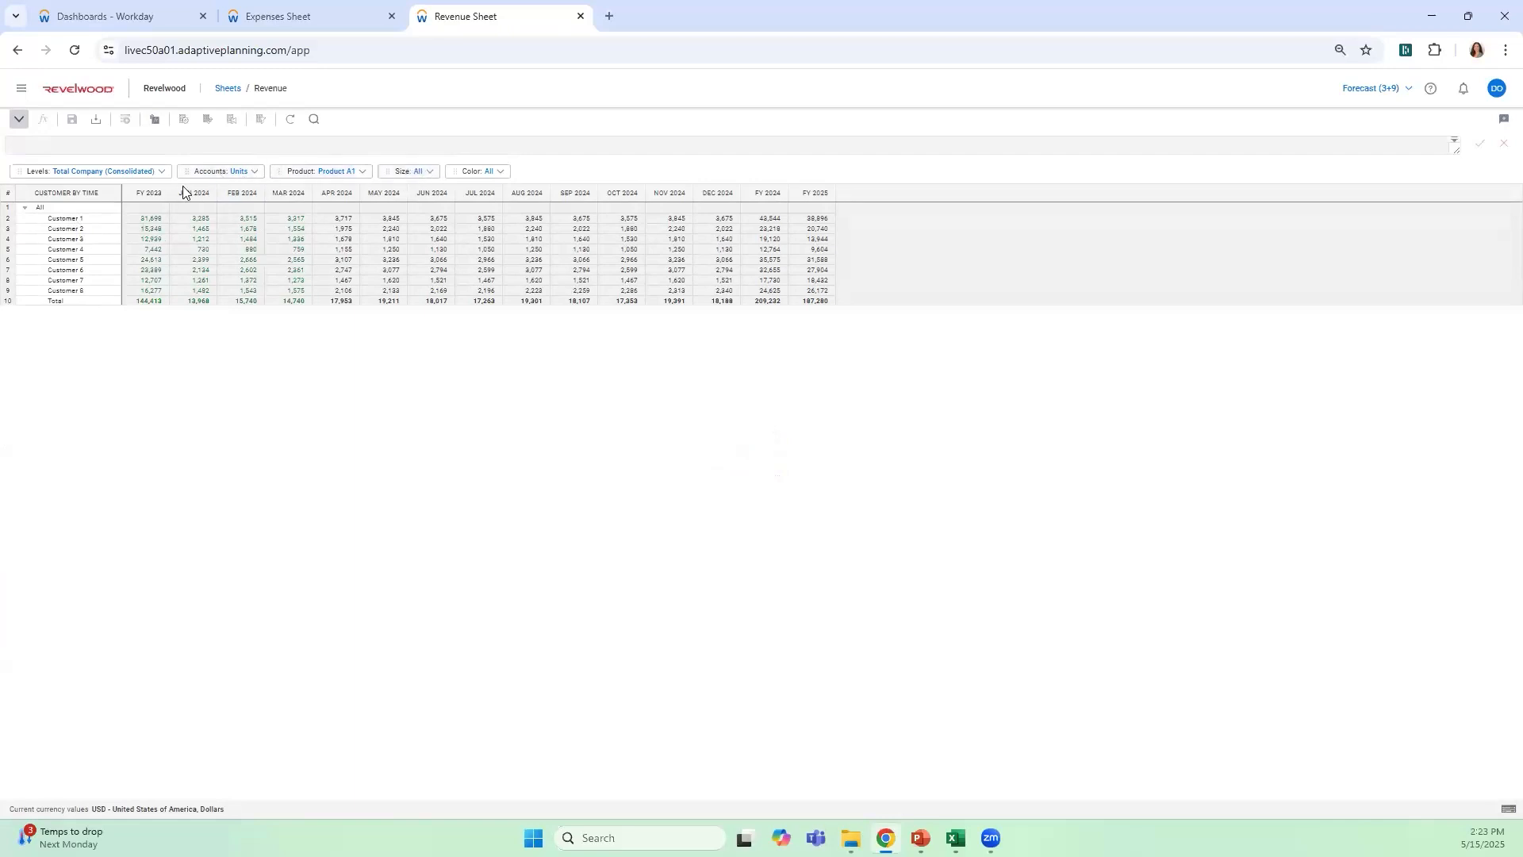
# Set the Revenue sheet's level filter to Sales - North within the United States operations
pyautogui.click(150, 172)
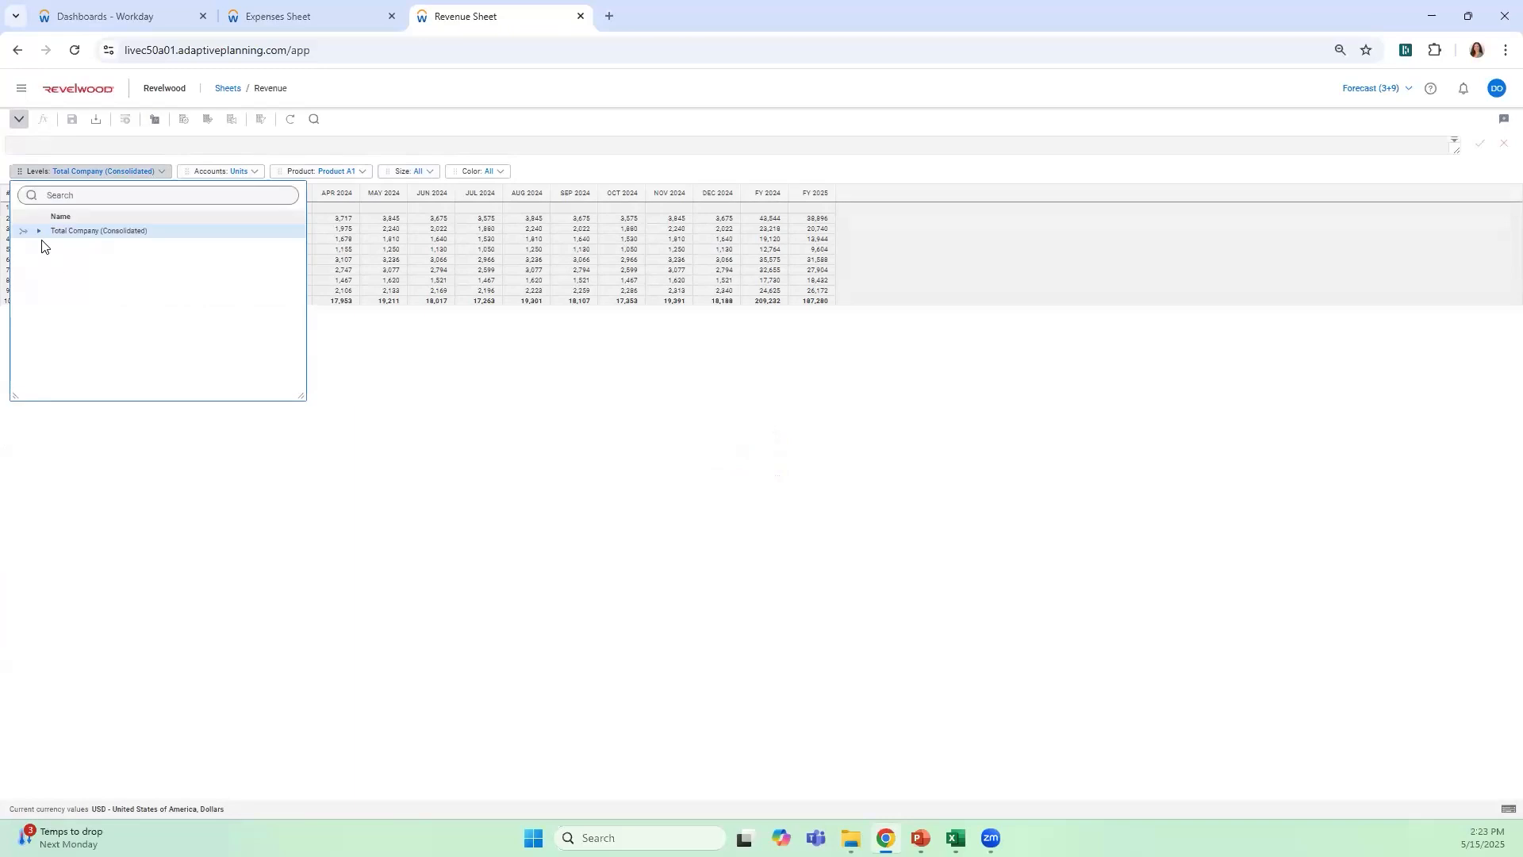
pyautogui.click(38, 231)
pyautogui.click(53, 246)
pyautogui.click(67, 261)
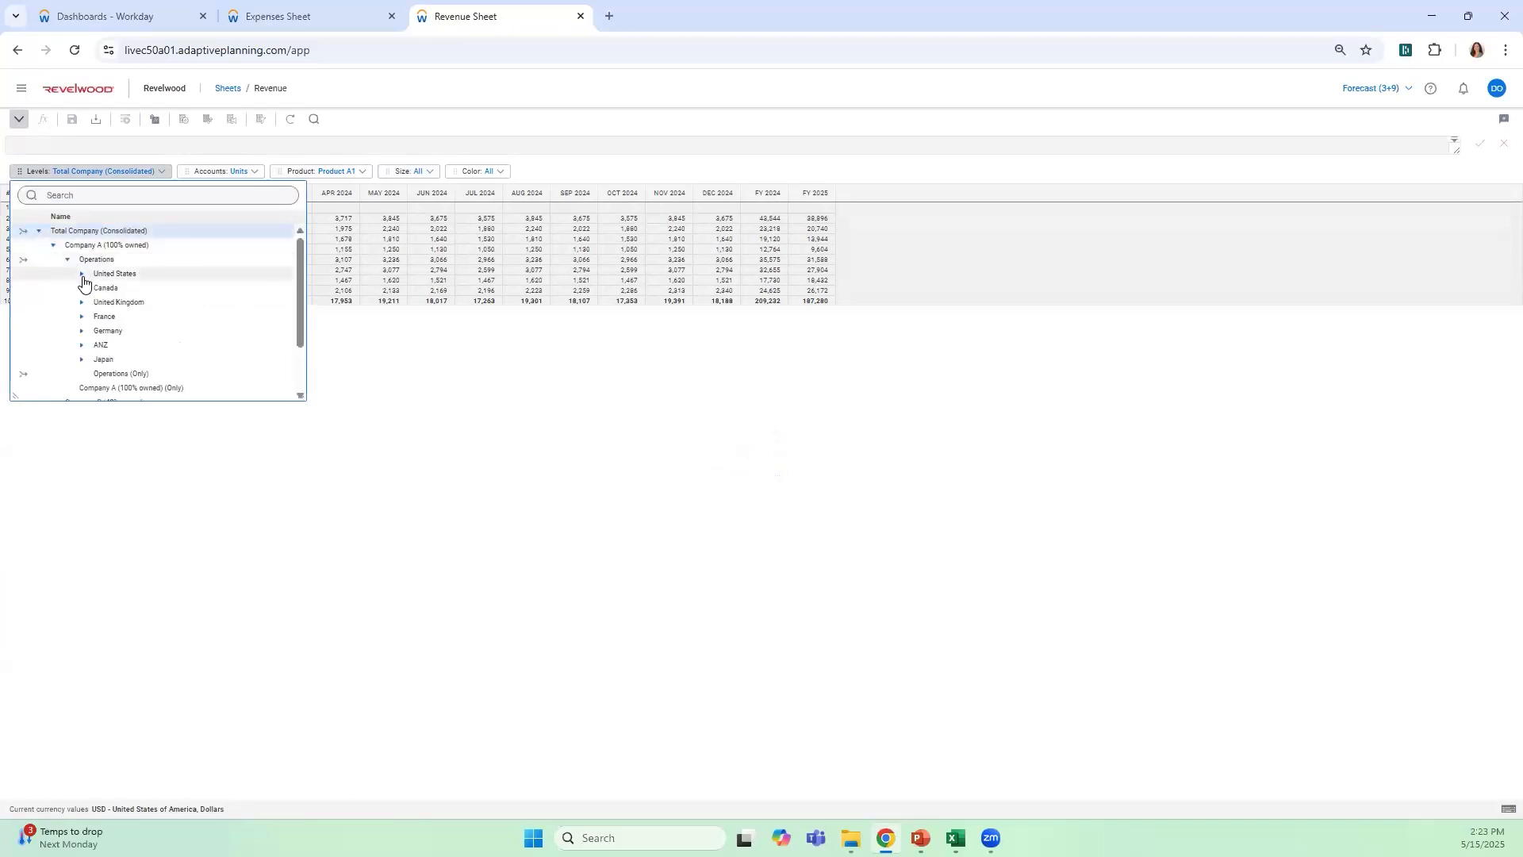
pyautogui.click(107, 289)
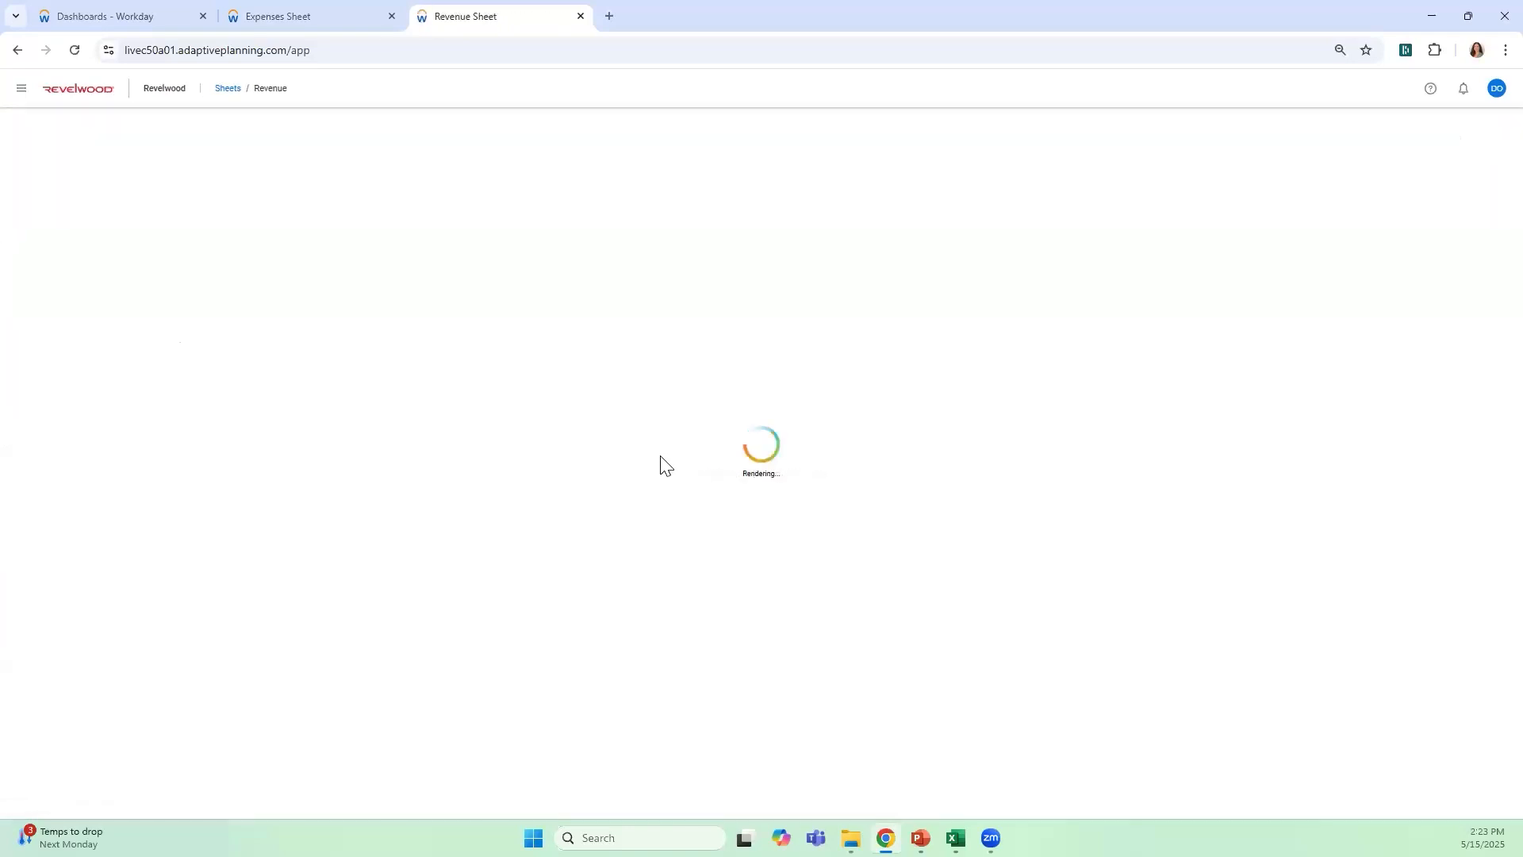
# Adjust the Apr to Dec 2024 units of all customers by 500, distributed proportionally, and save the Revenue sheet
pyautogui.click(348, 219)
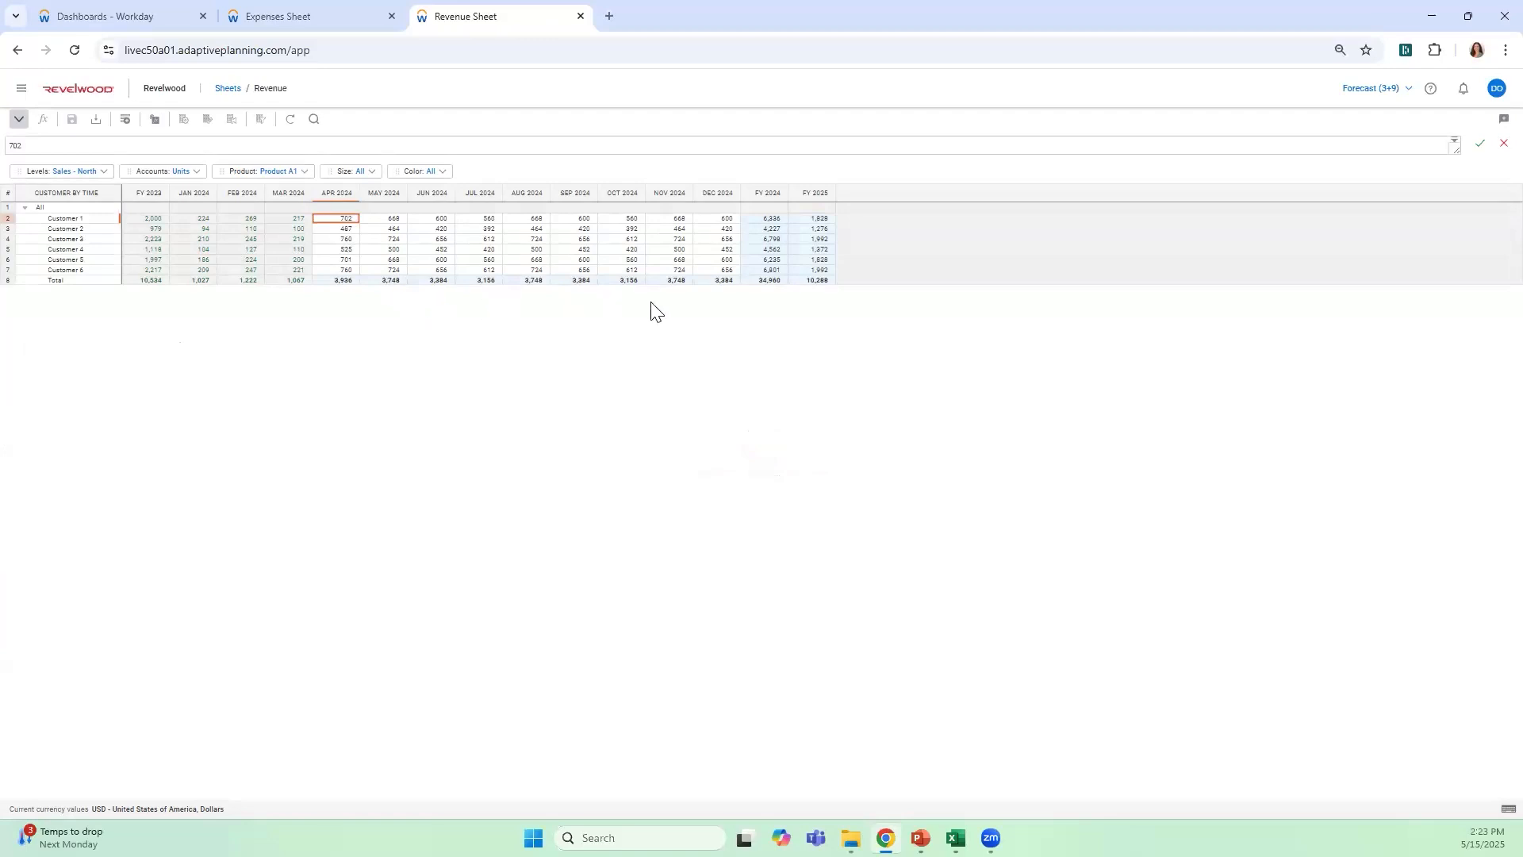
pyautogui.click(766, 282)
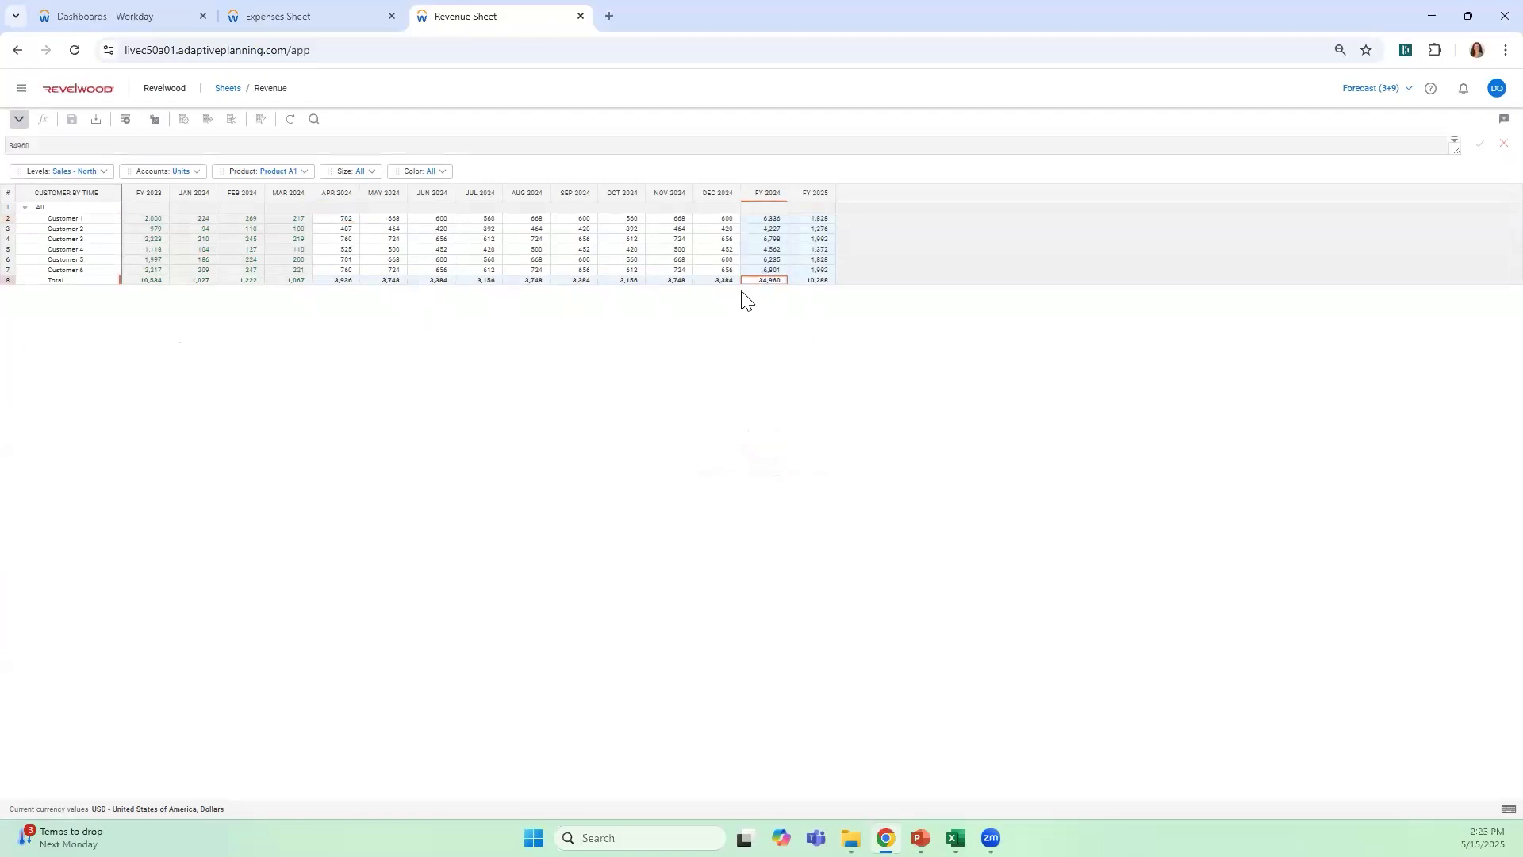
pyautogui.moveTo(716, 219); pyautogui.dragTo(341, 271)
pyautogui.rightClick(365, 250)
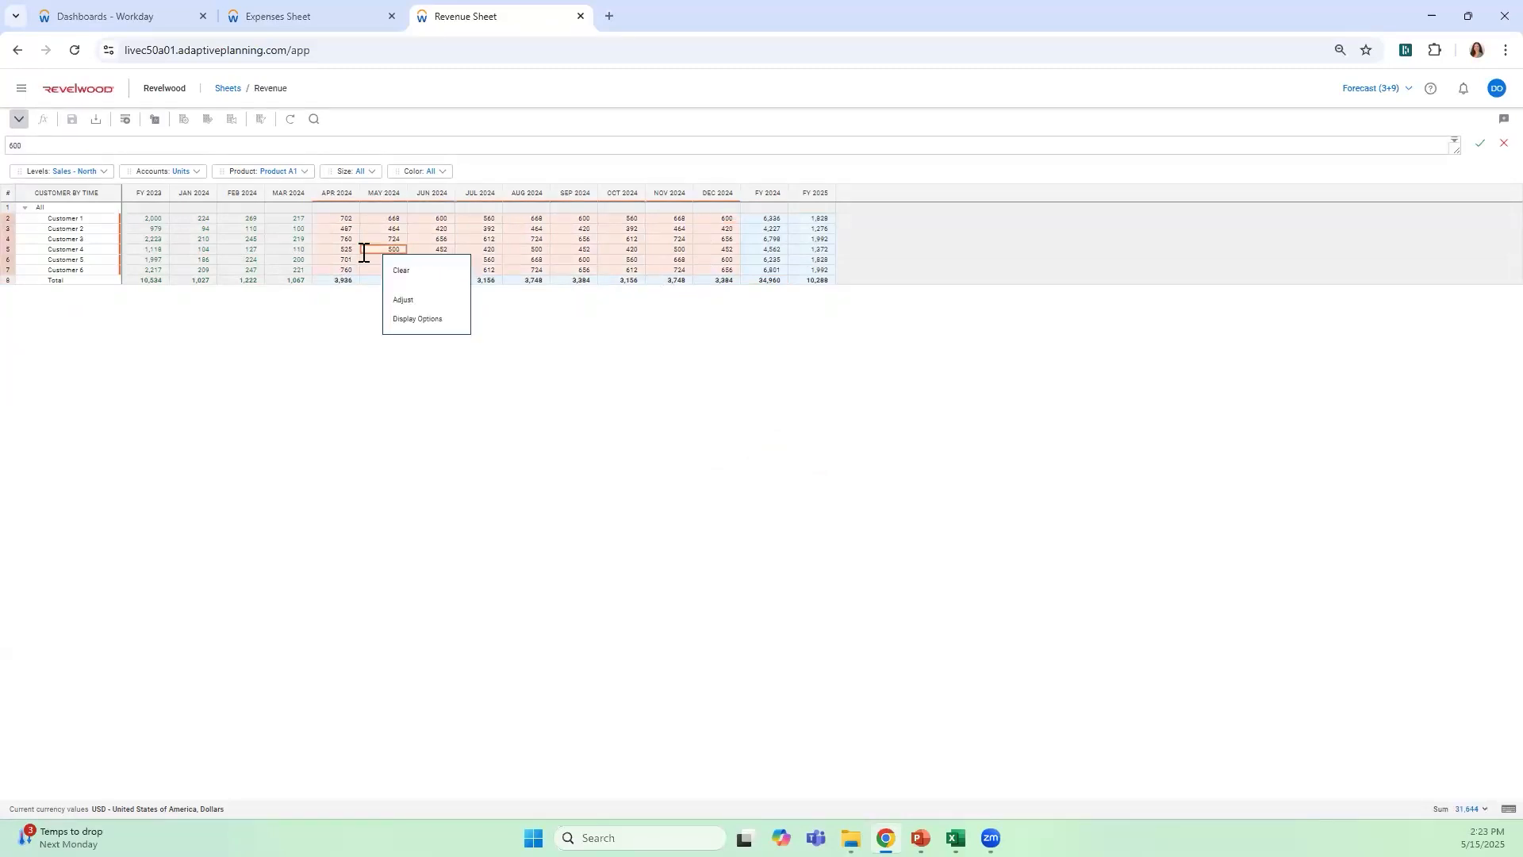
pyautogui.click(414, 308)
pyautogui.click(707, 384)
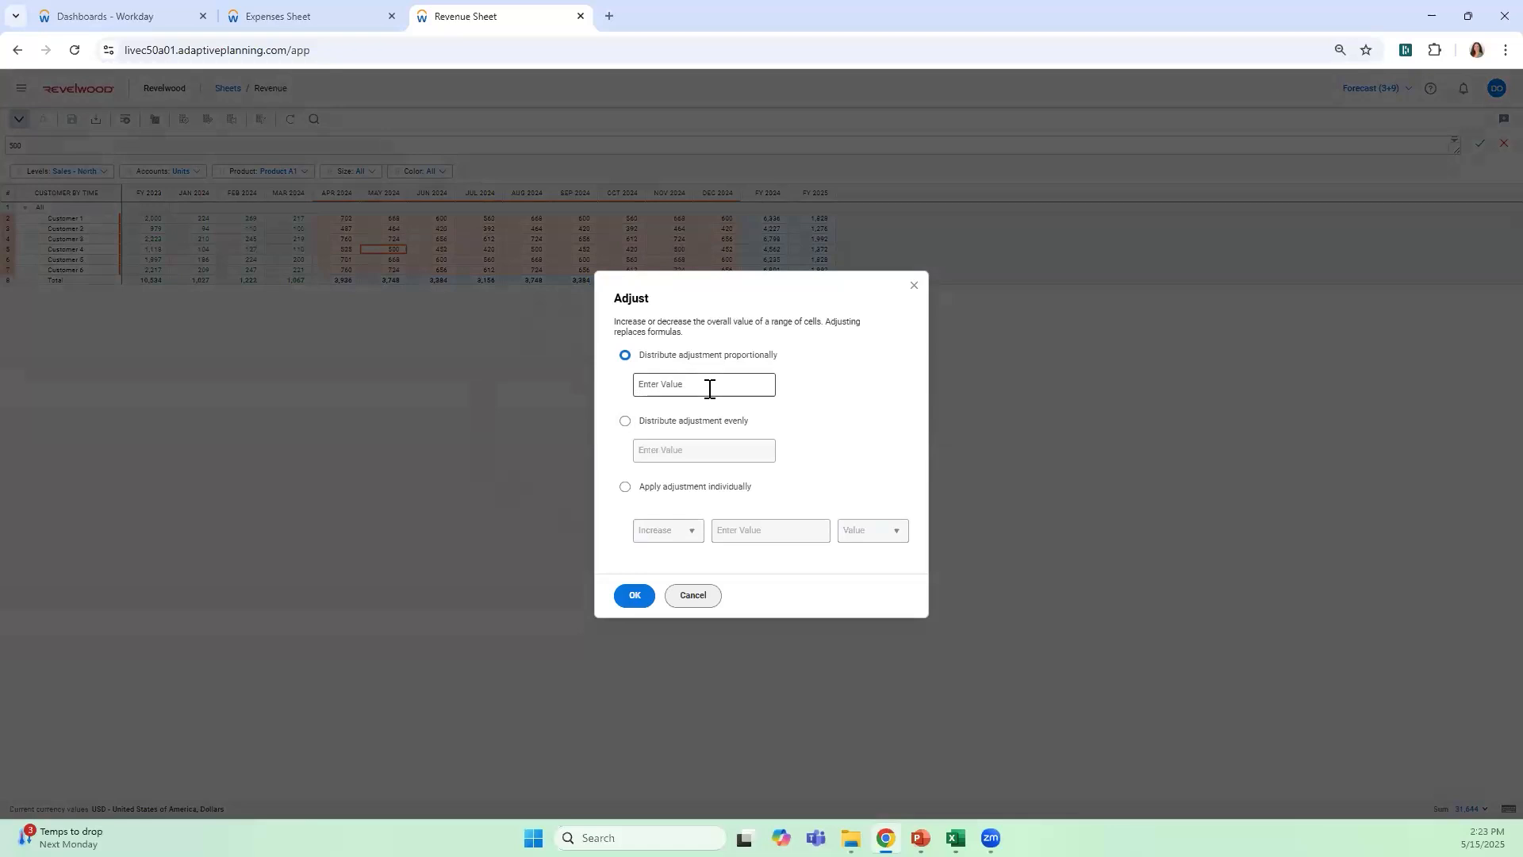
pyautogui.write('500')
pyautogui.click(826, 382)
pyautogui.click(626, 596)
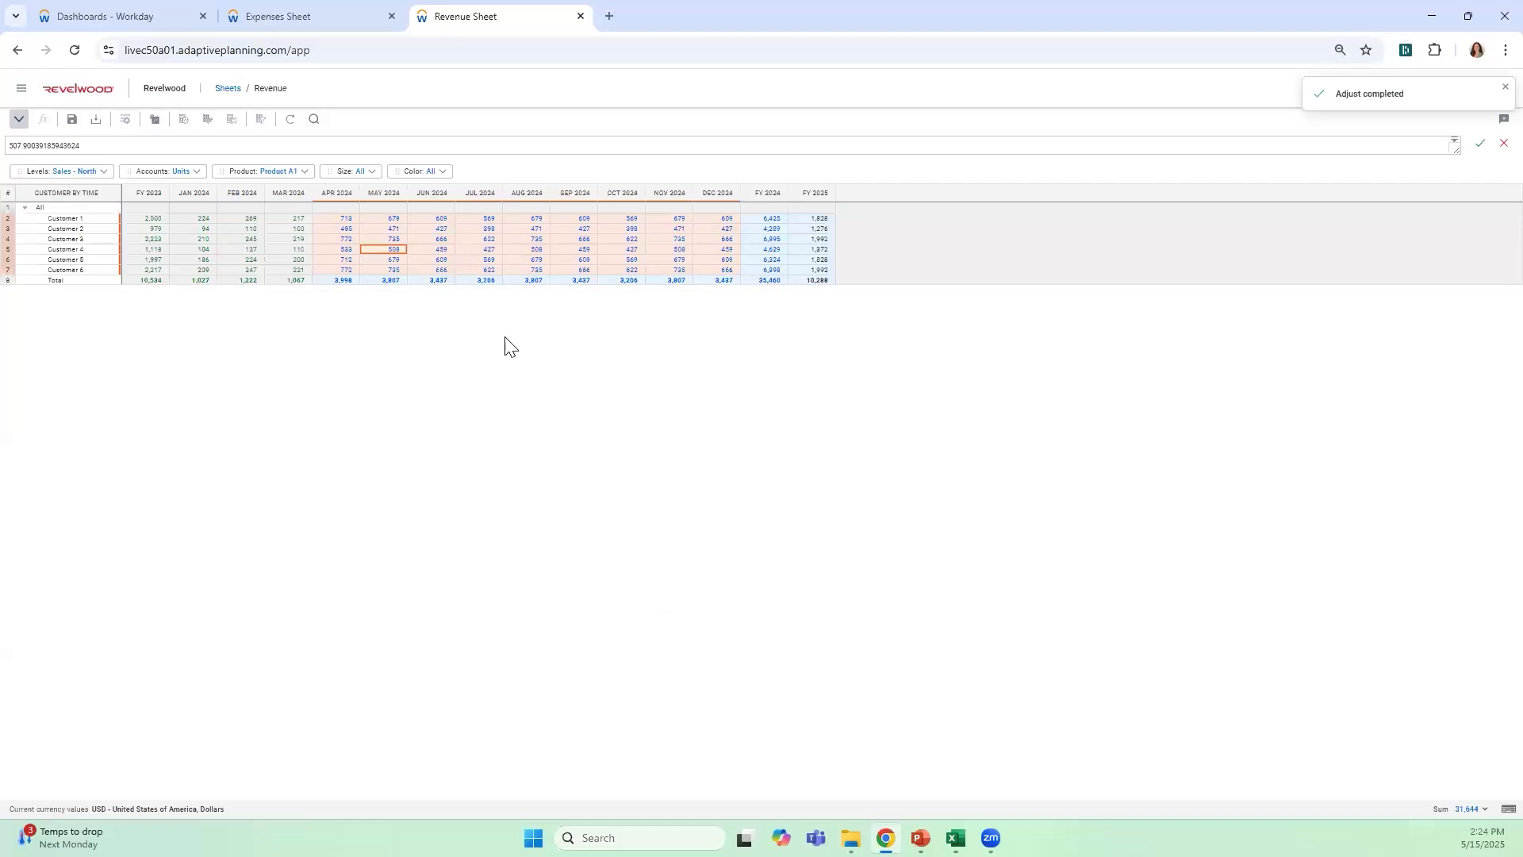
pyautogui.click(71, 119)
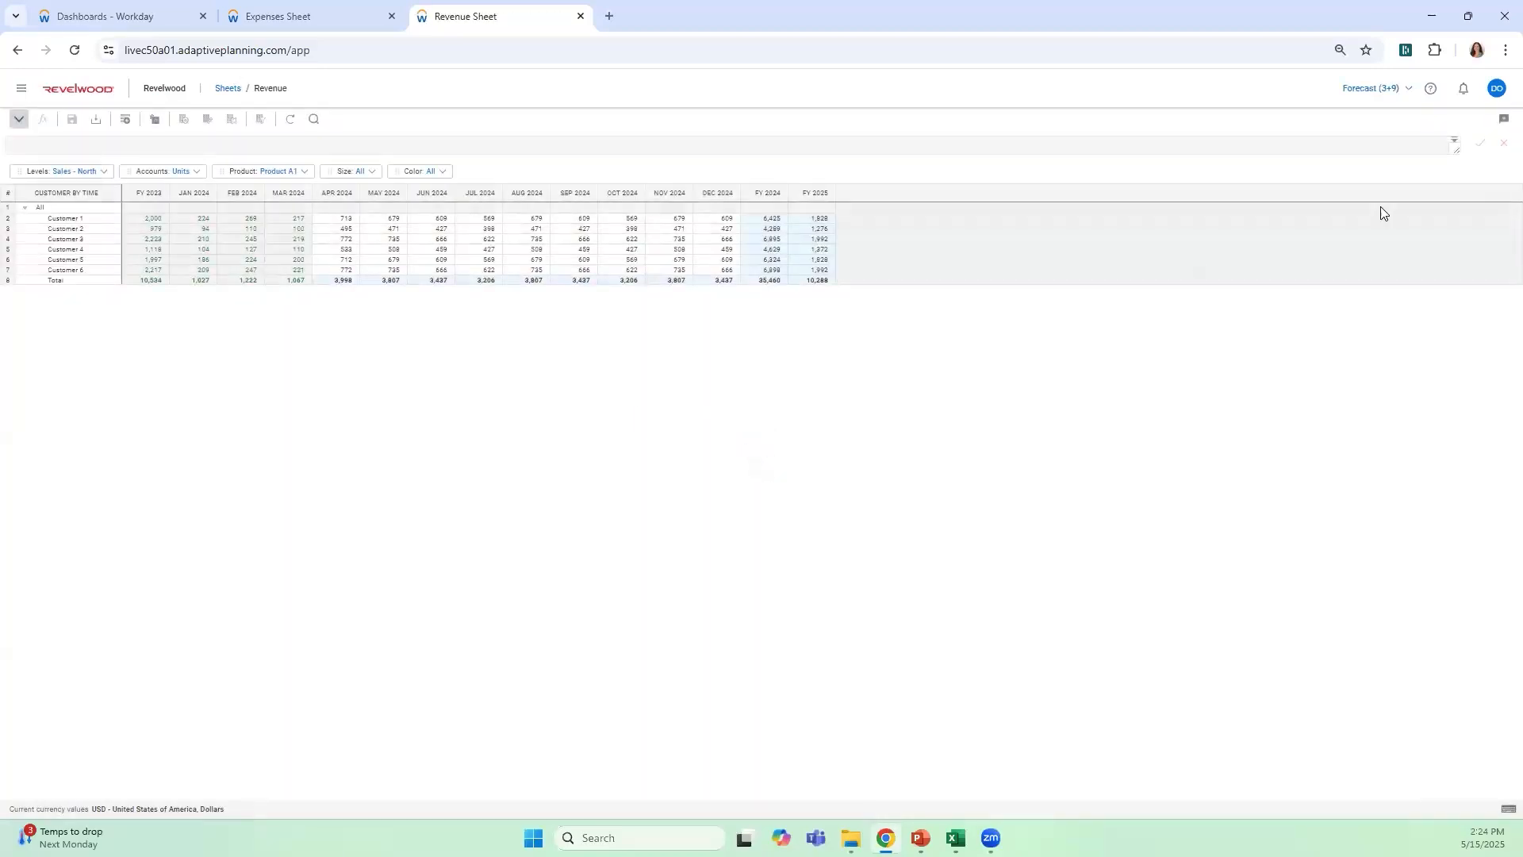
# Create a new scenario named Test with Forecast (3+9) as its base version
pyautogui.click(1388, 88)
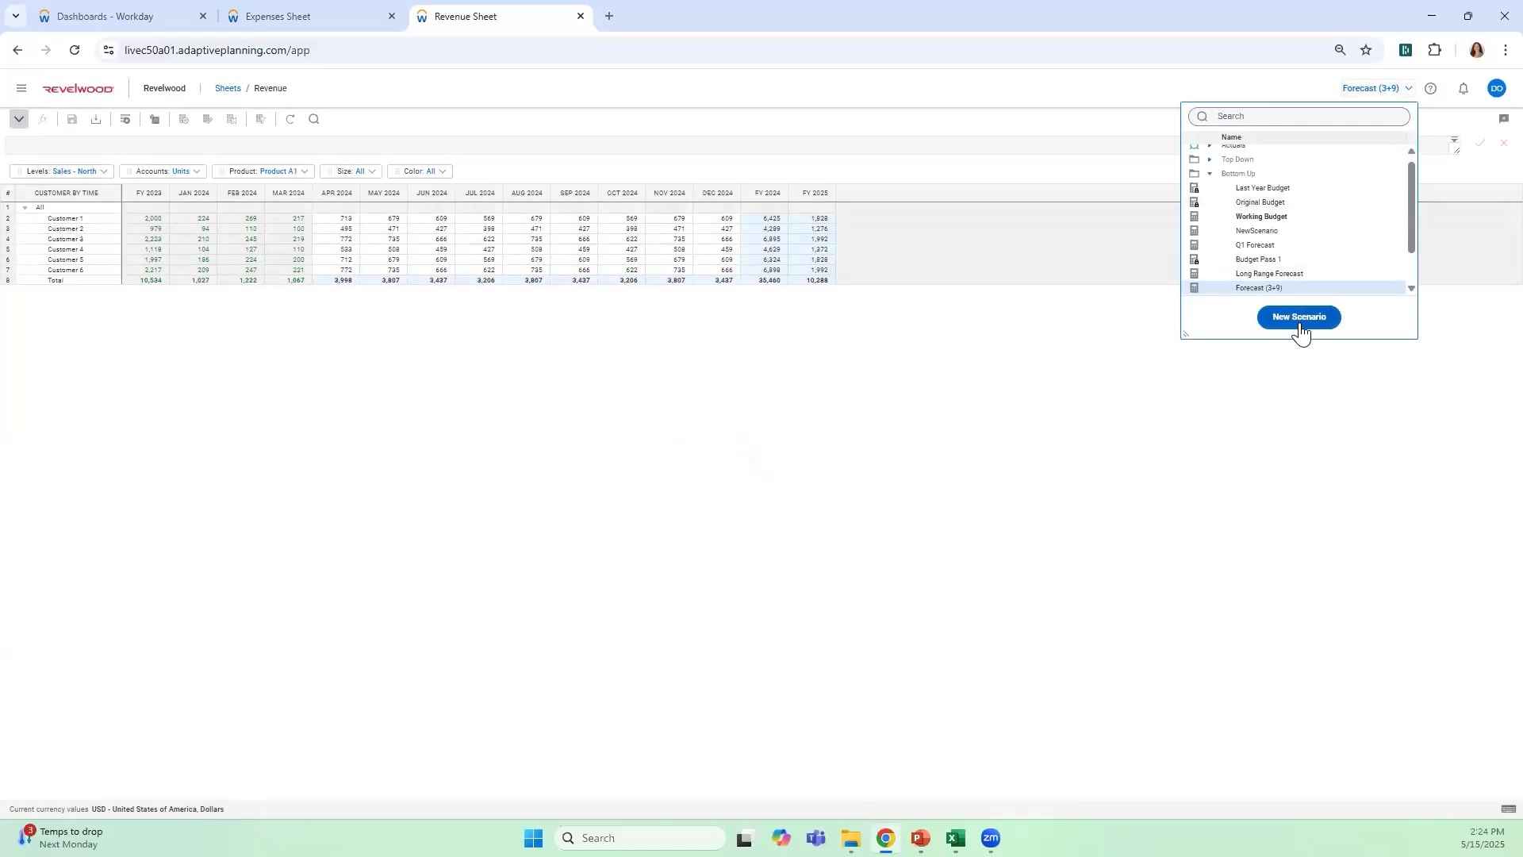
pyautogui.click(1302, 318)
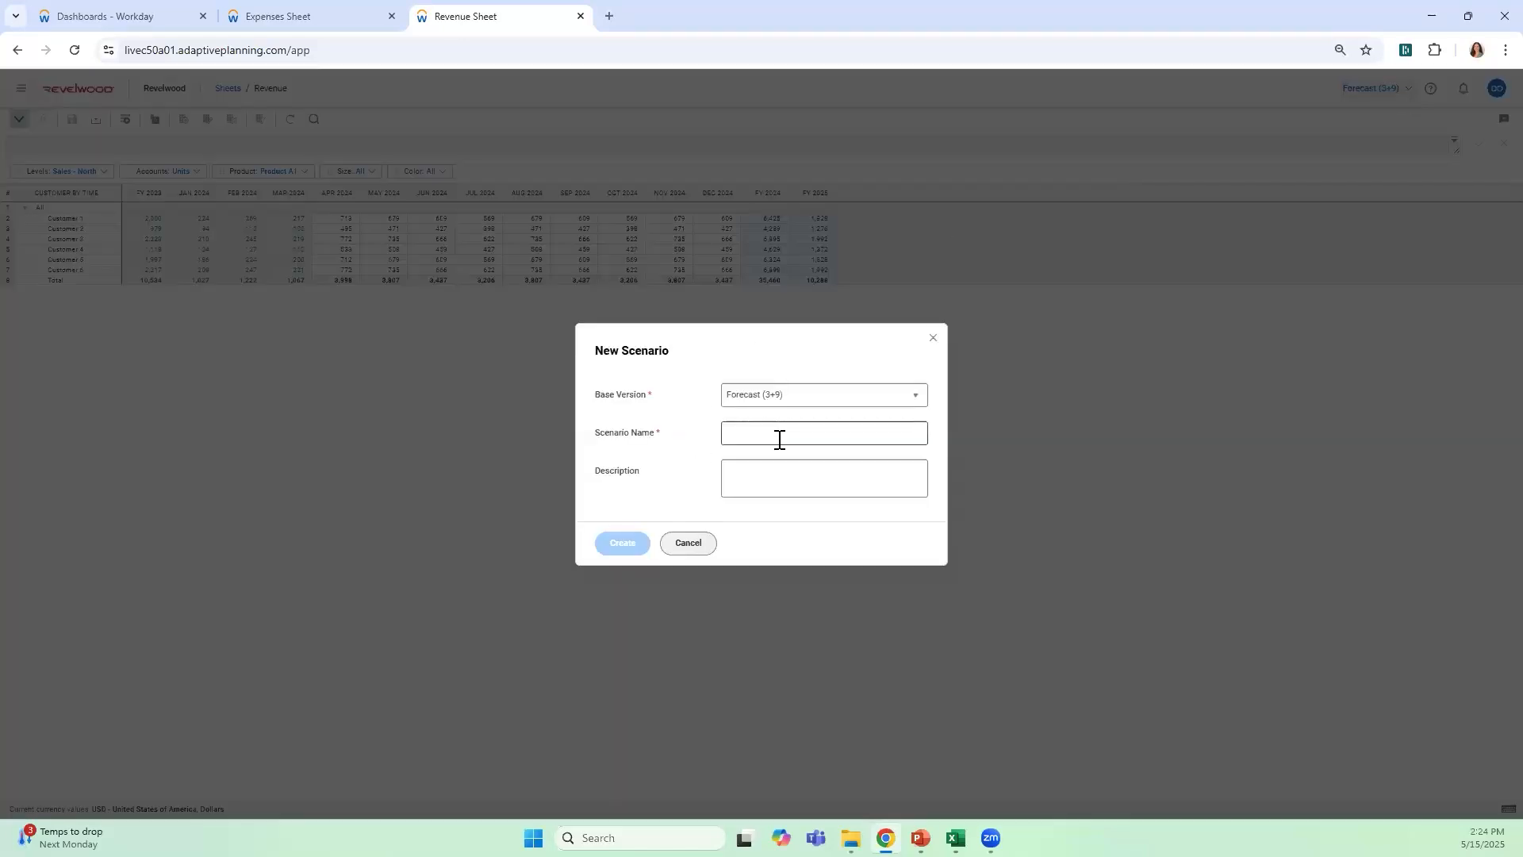
pyautogui.click(780, 439)
pyautogui.write('Test')
pyautogui.click(611, 544)
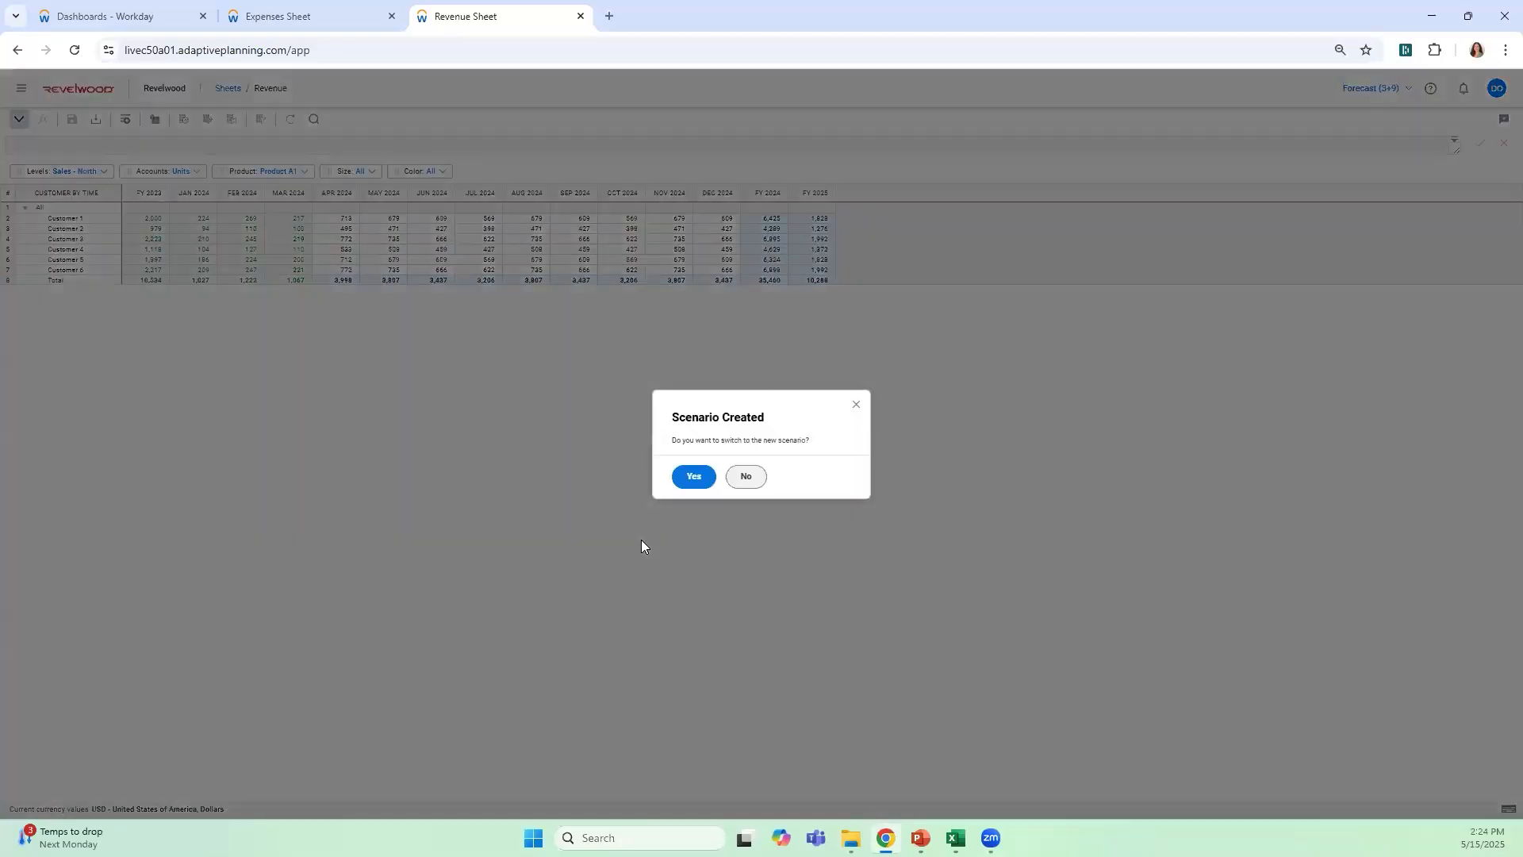
# Switch to the Test scenario, increase each customer's Apr to Dec 2024 units individually by a value of 50, and save the Revenue sheet
pyautogui.click(693, 476)
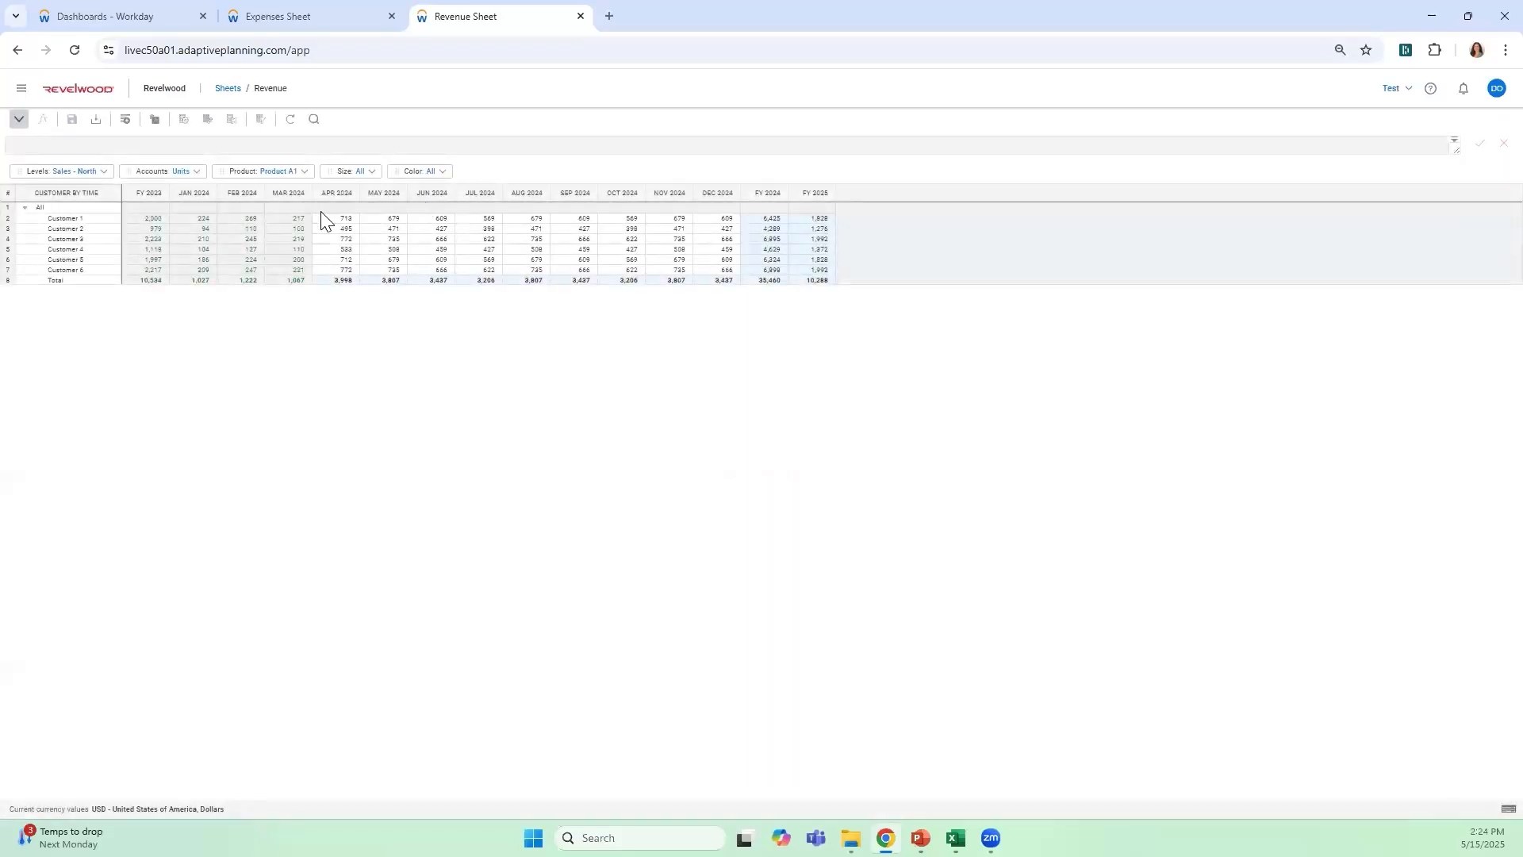
pyautogui.moveTo(338, 219); pyautogui.dragTo(724, 274)
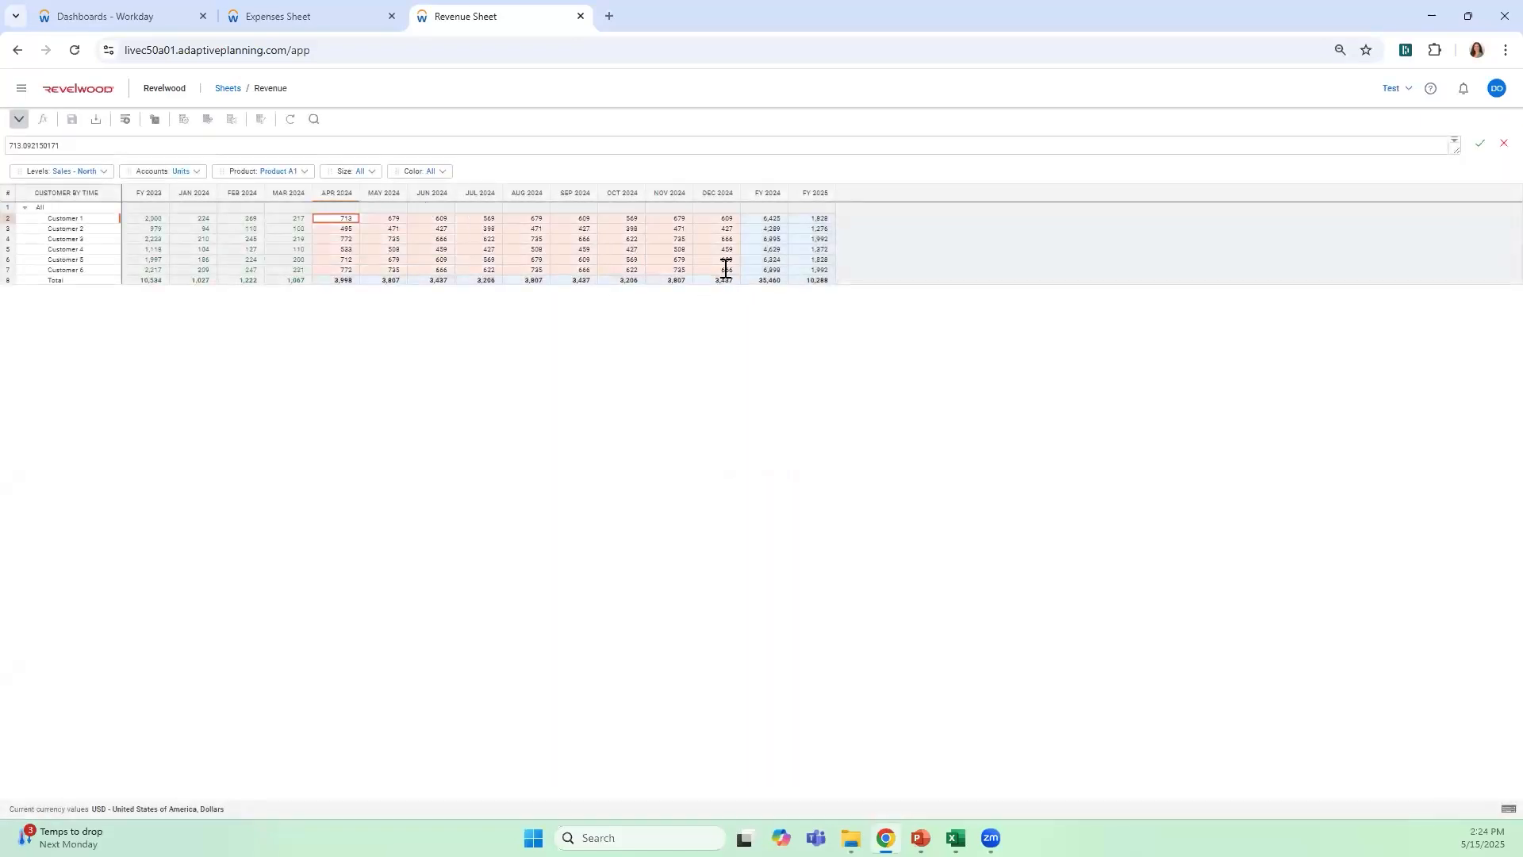
pyautogui.rightClick(724, 259)
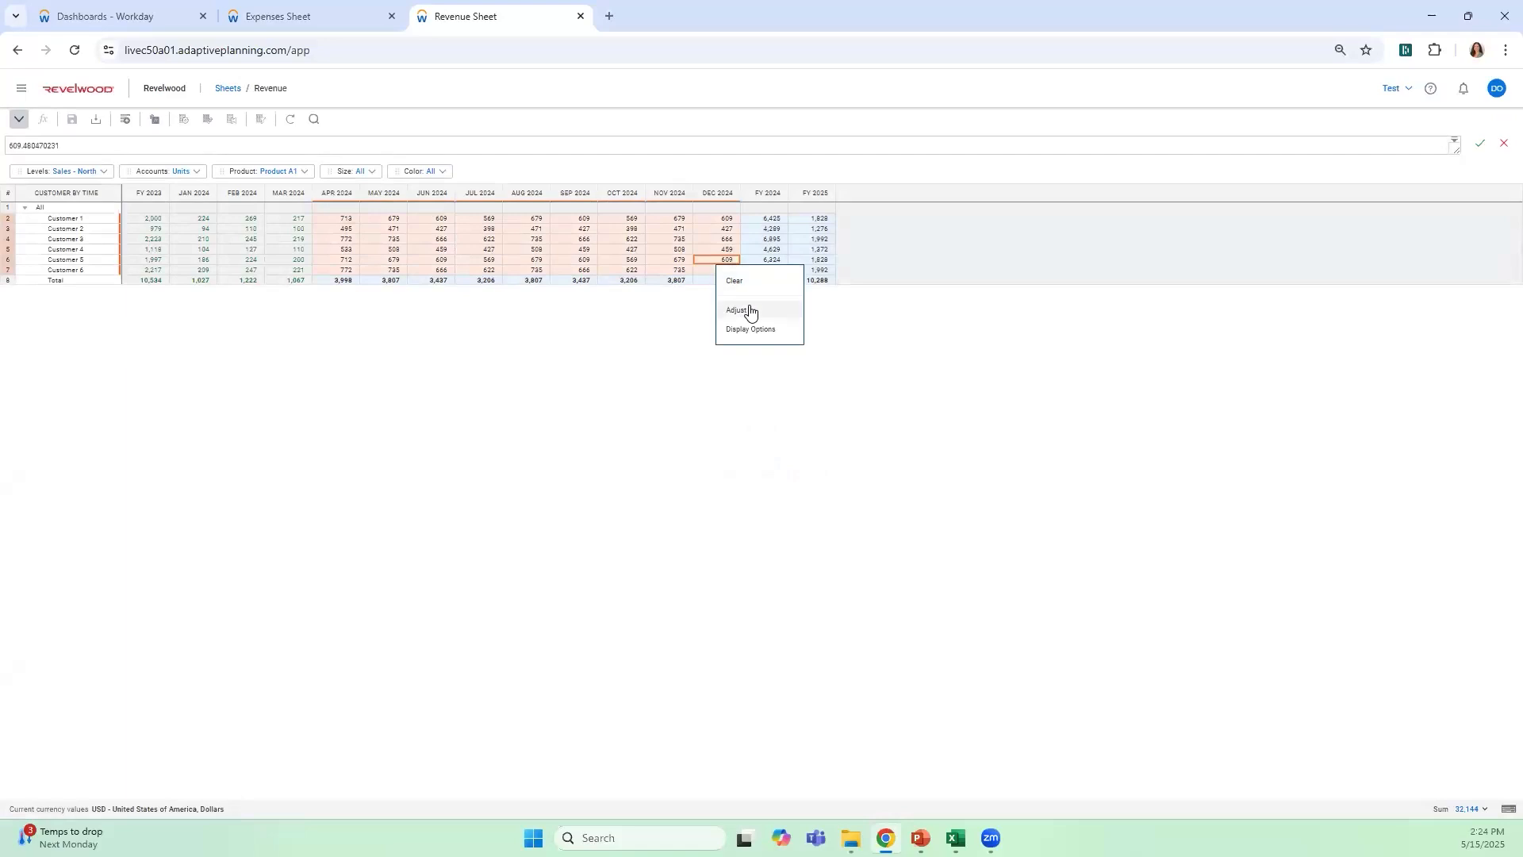
pyautogui.click(750, 311)
pyautogui.click(625, 486)
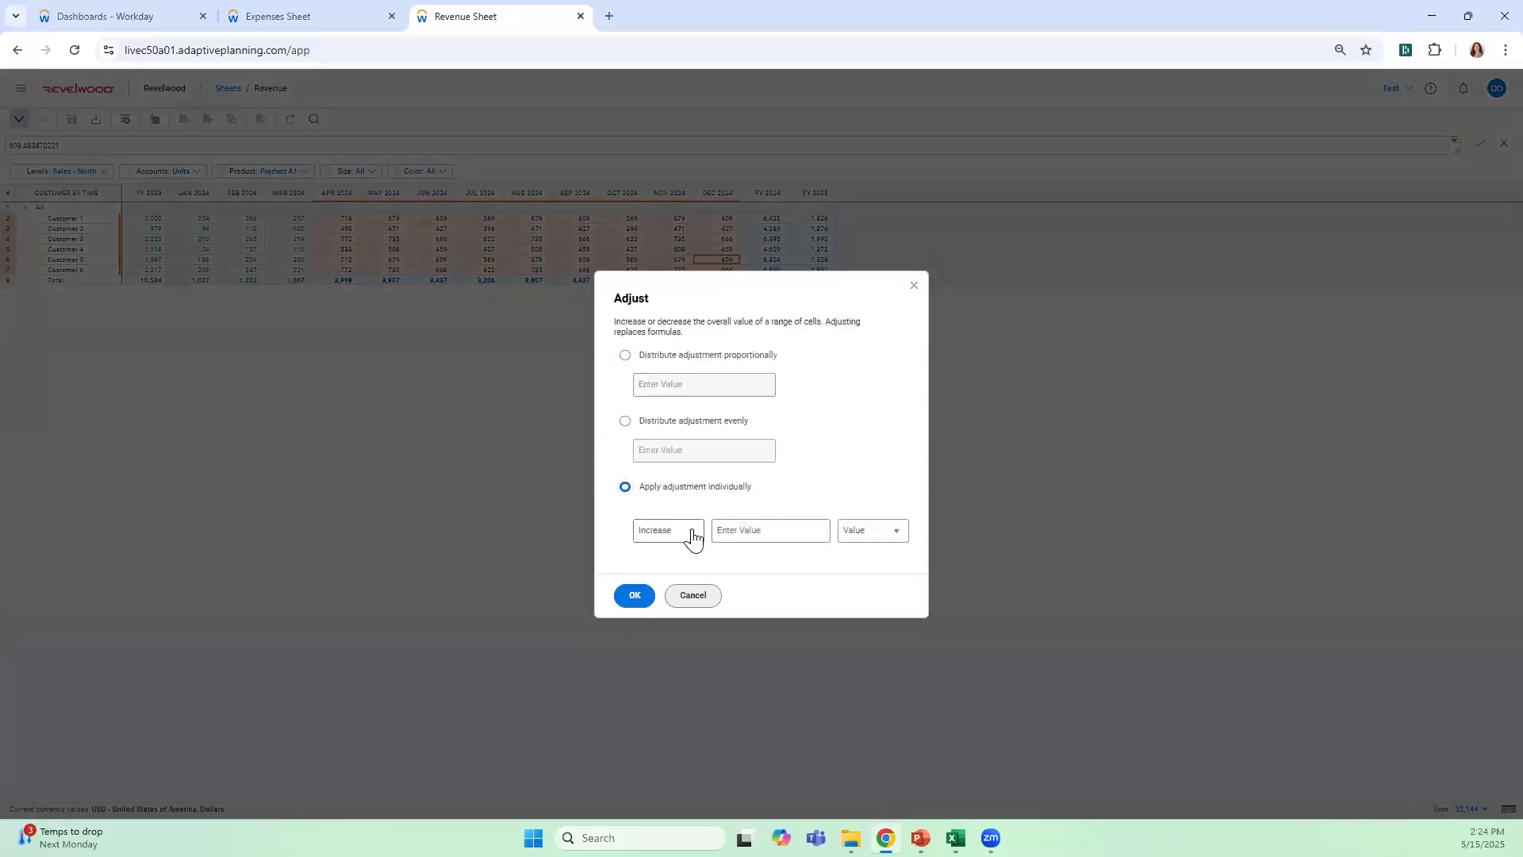
pyautogui.click(808, 532)
pyautogui.write('59.480')
pyautogui.click(634, 595)
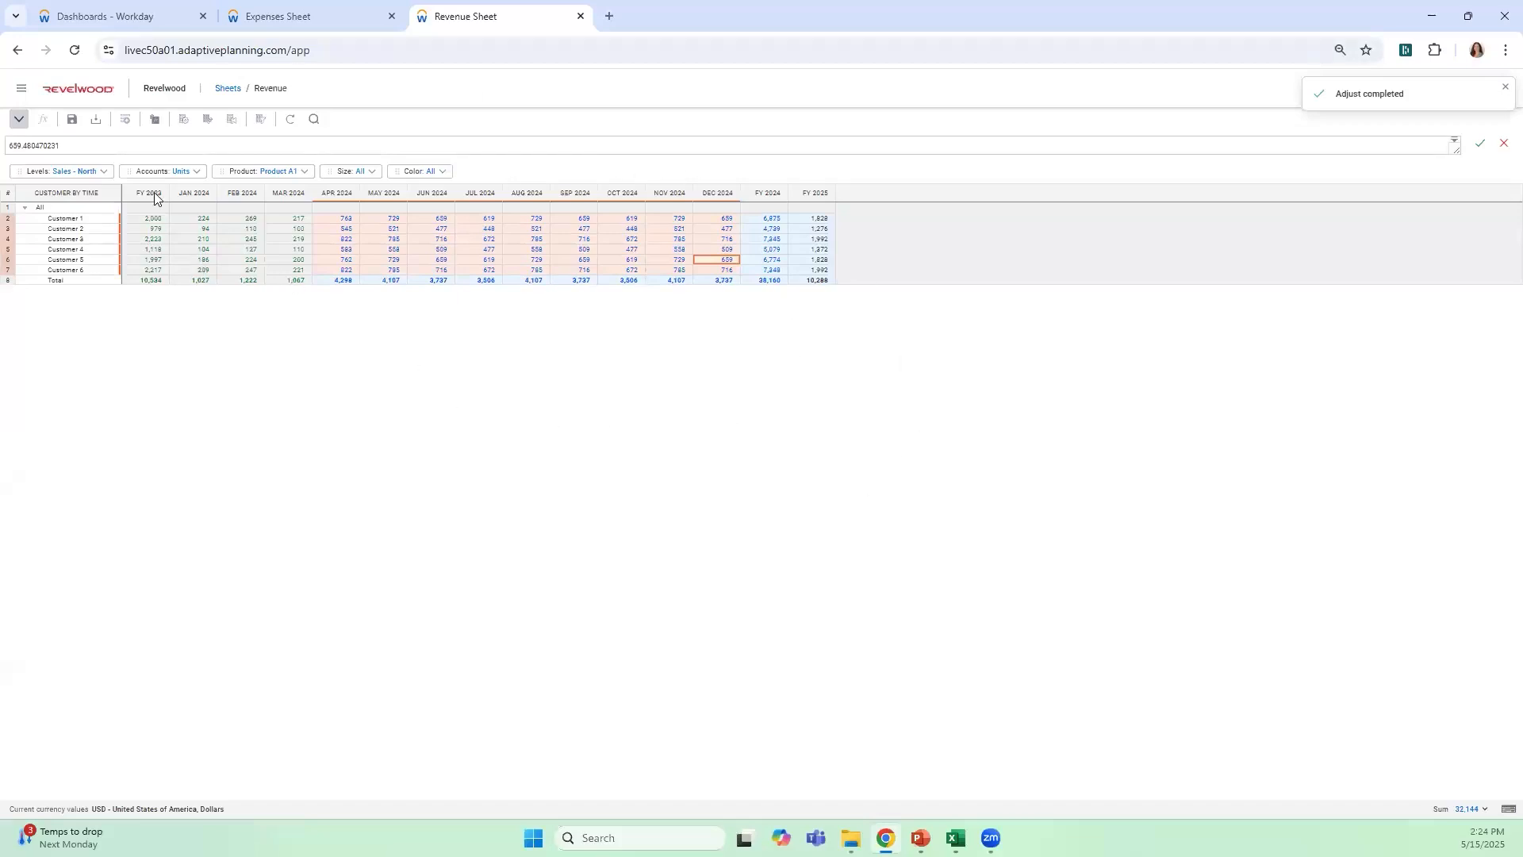
pyautogui.click(72, 119)
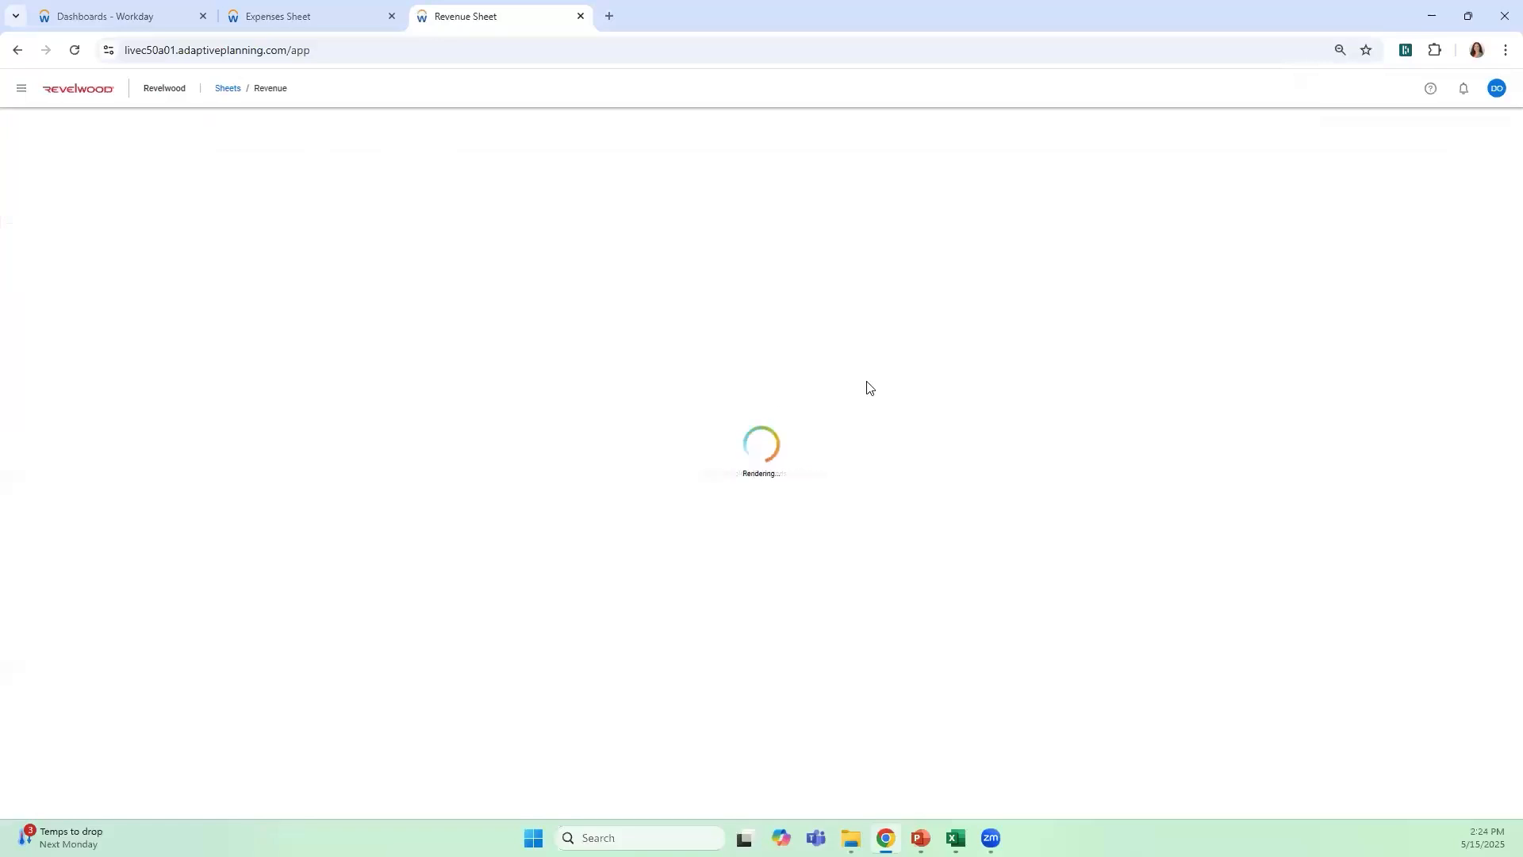
pyautogui.click(1397, 89)
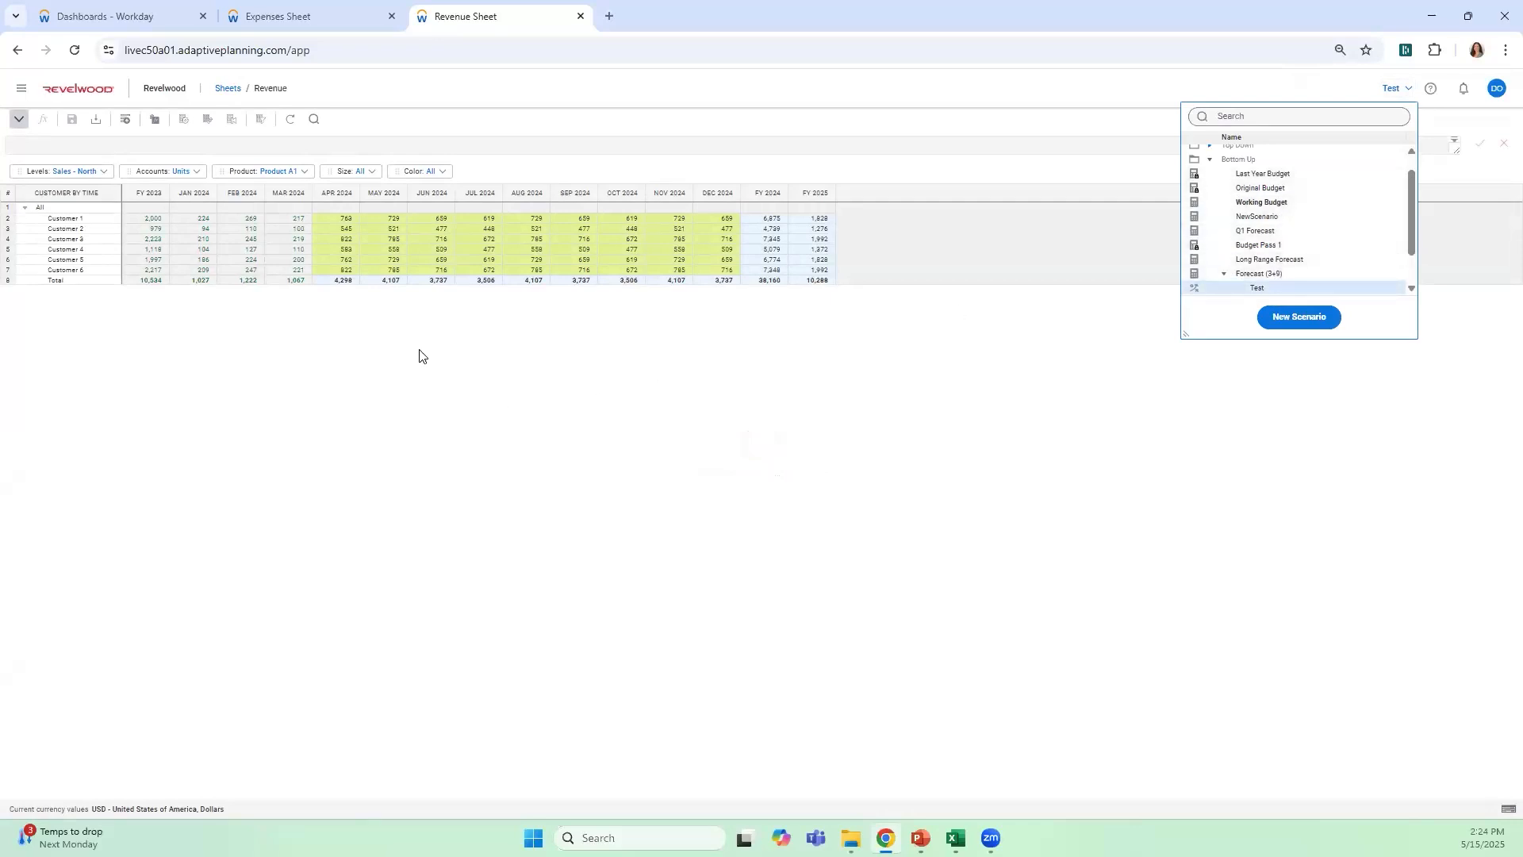
pyautogui.click(335, 265)
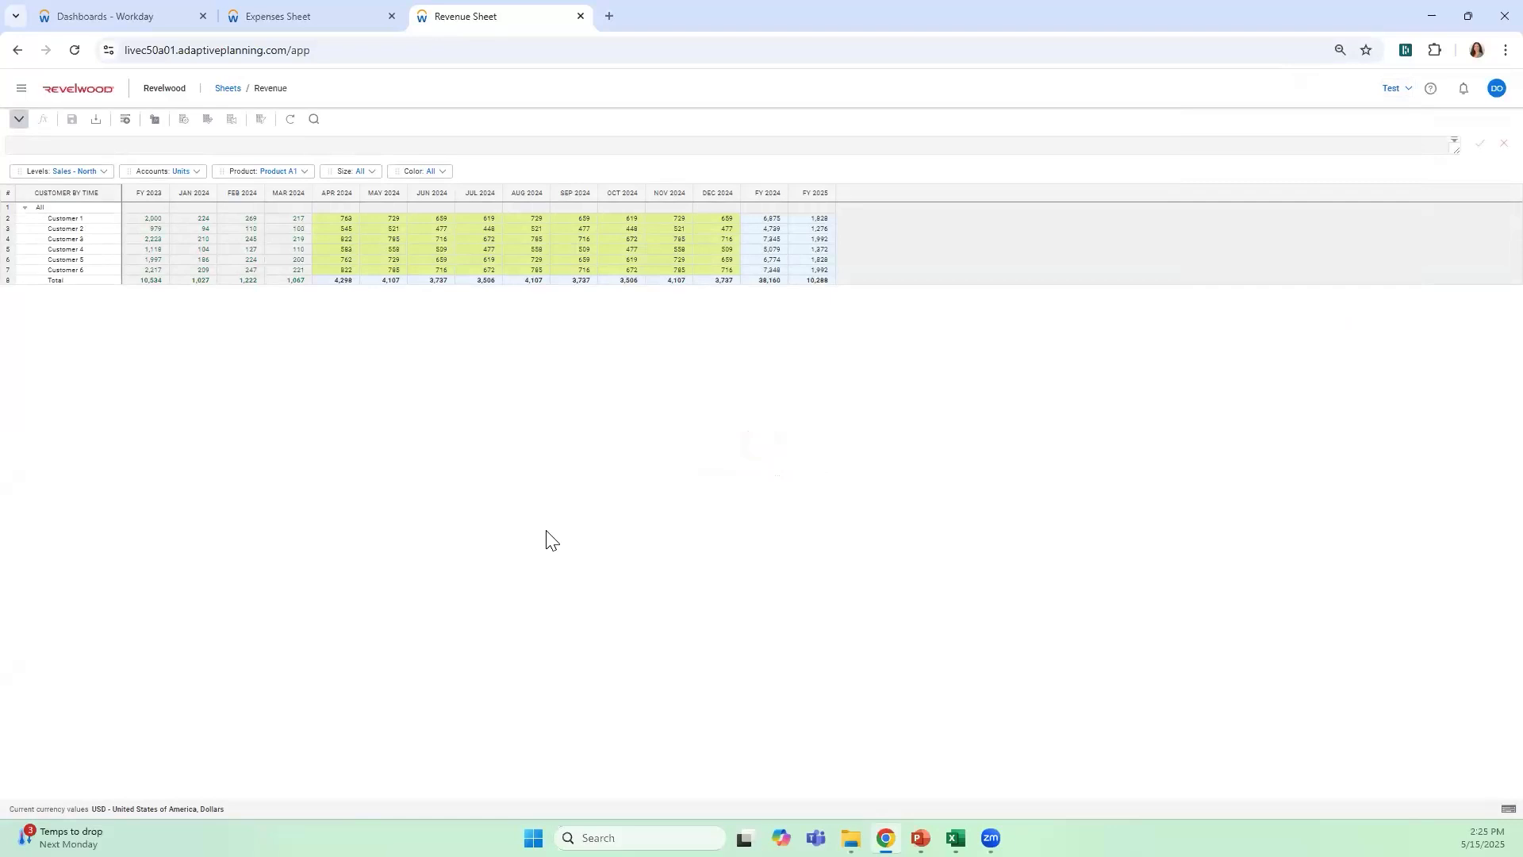
# Open the favorite report Current Month P&L Variance Analysis (w/ YTD) and look through its available time periods
pyautogui.click(20, 88)
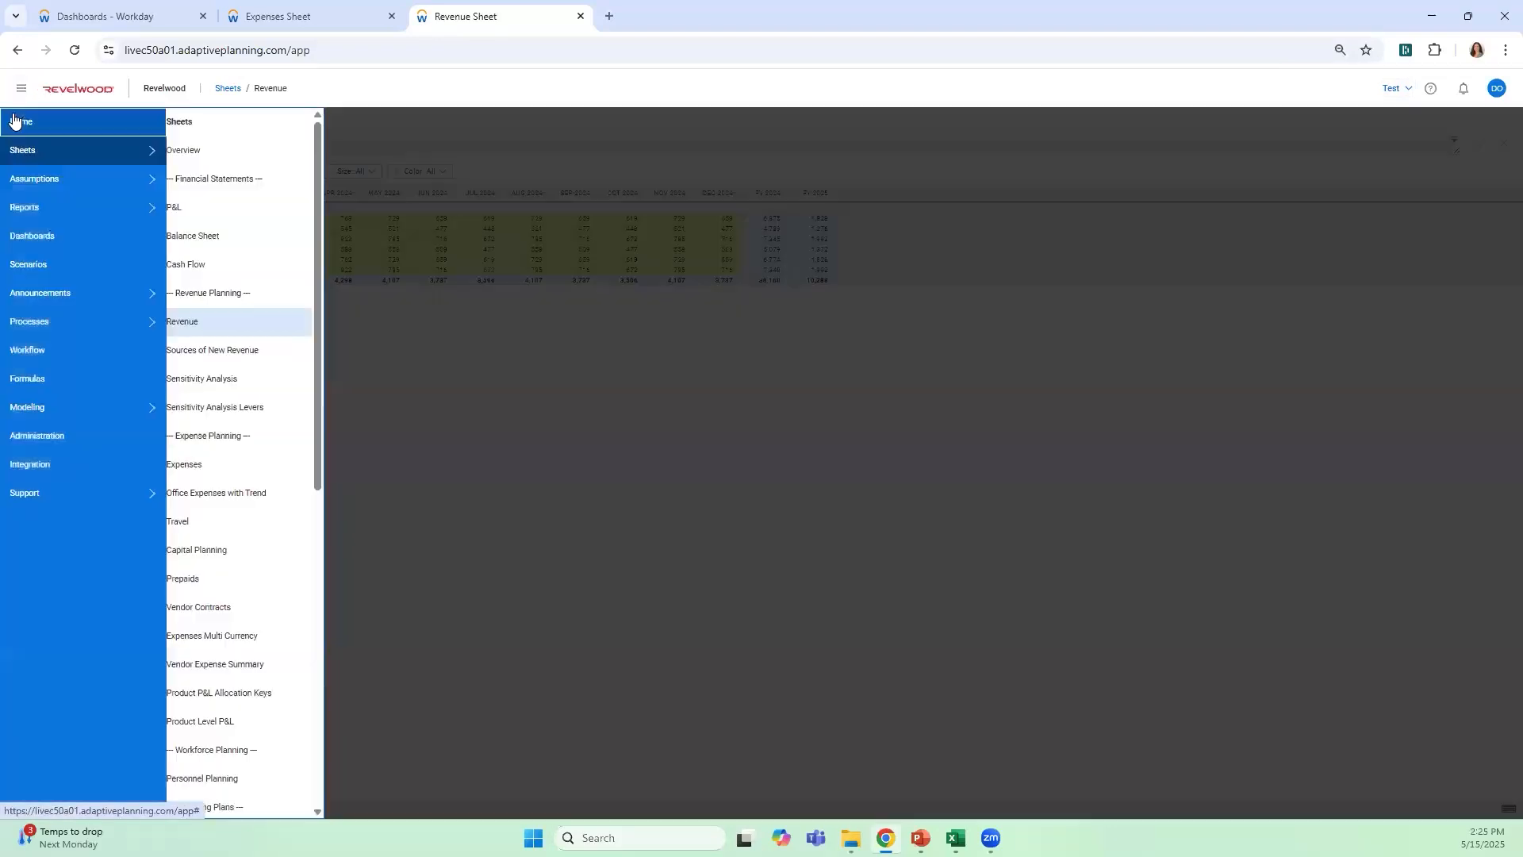
pyautogui.click(55, 207)
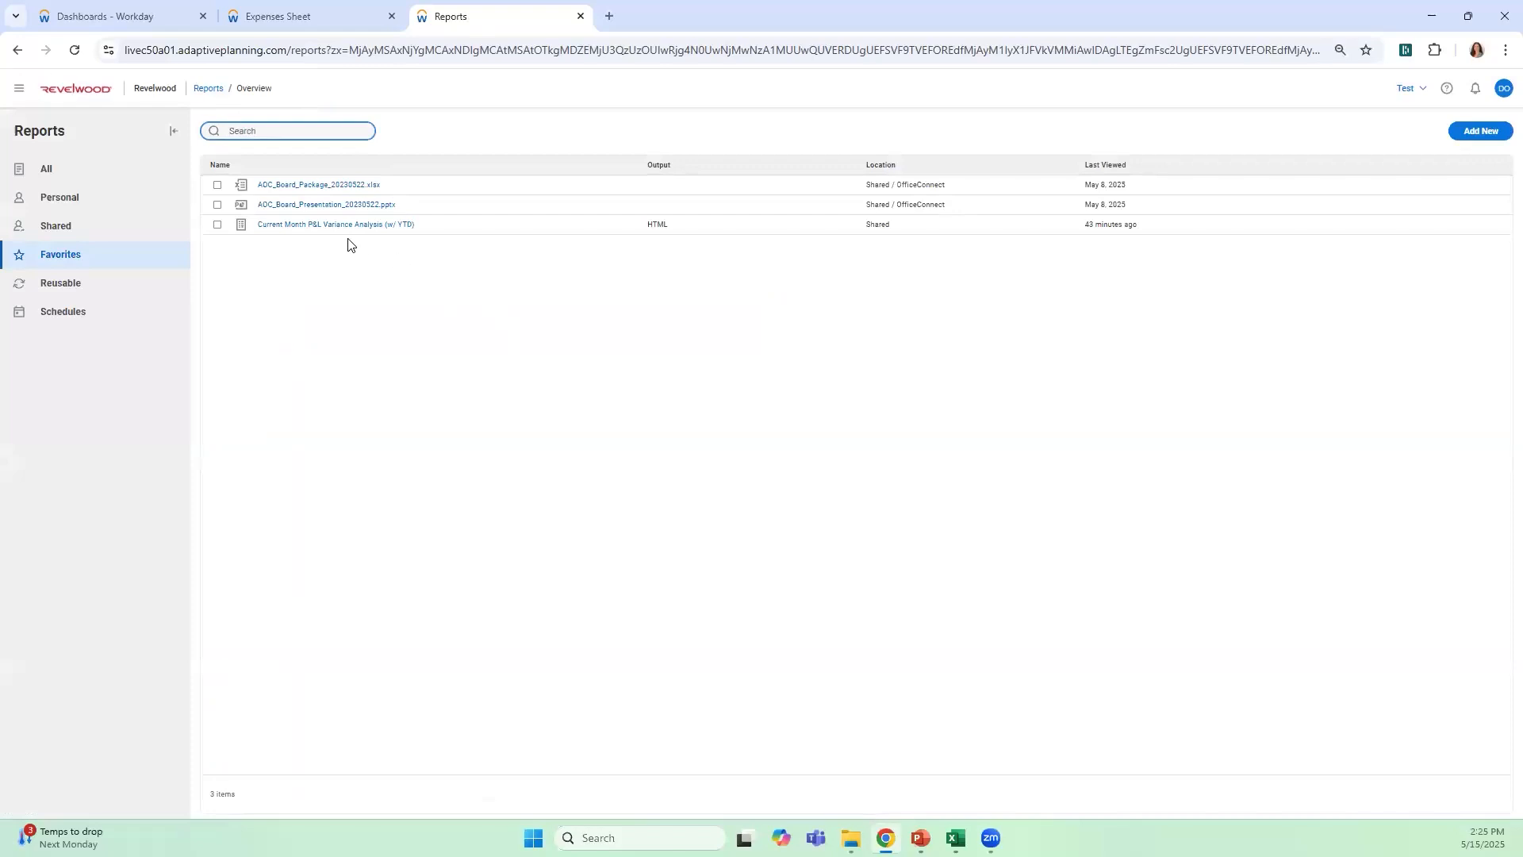
pyautogui.click(367, 227)
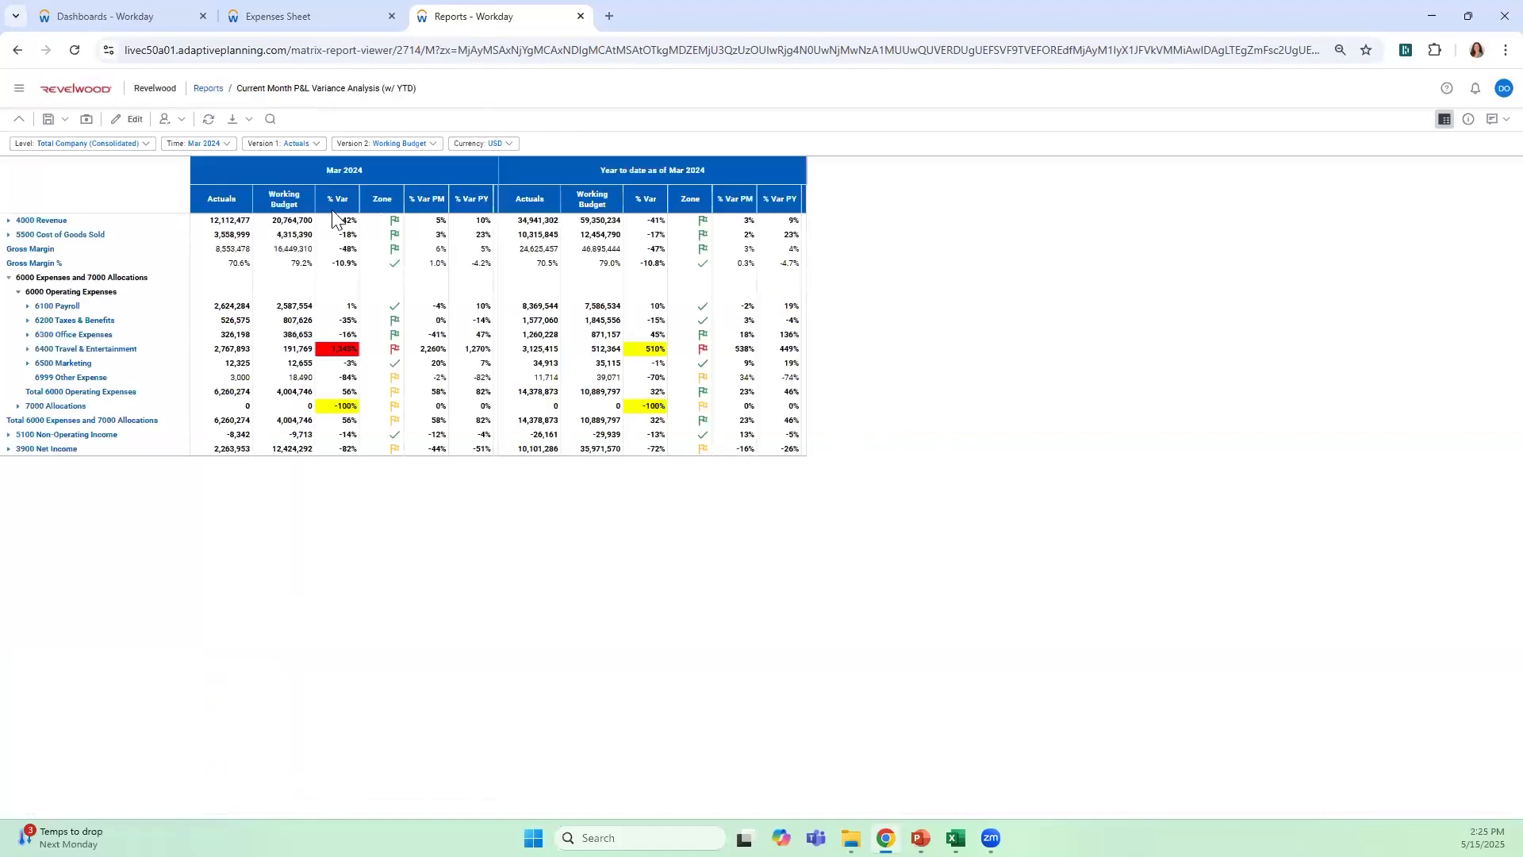
pyautogui.click(228, 145)
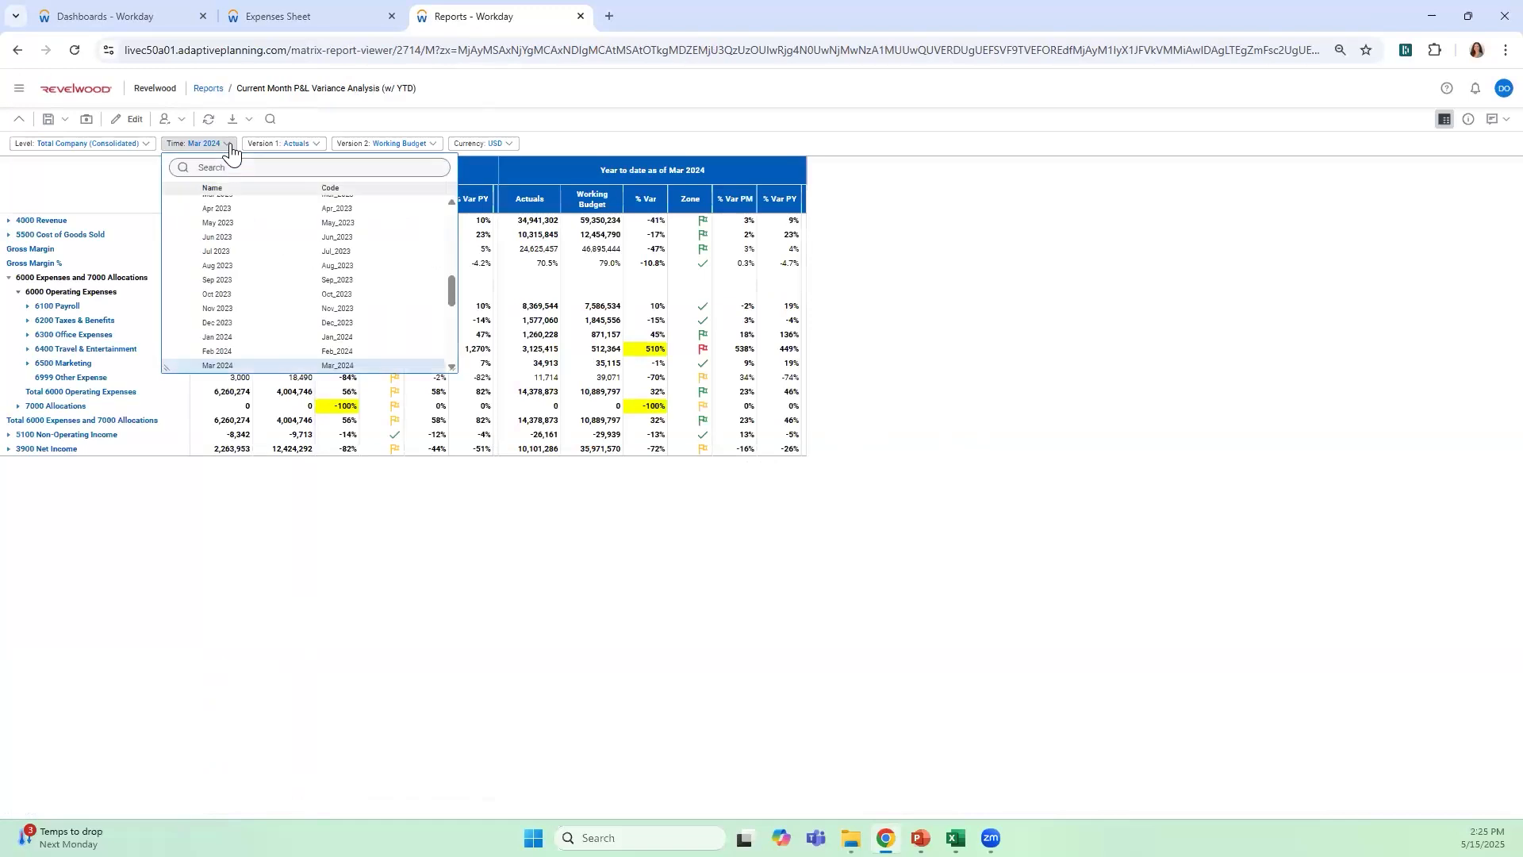
pyautogui.click(231, 144)
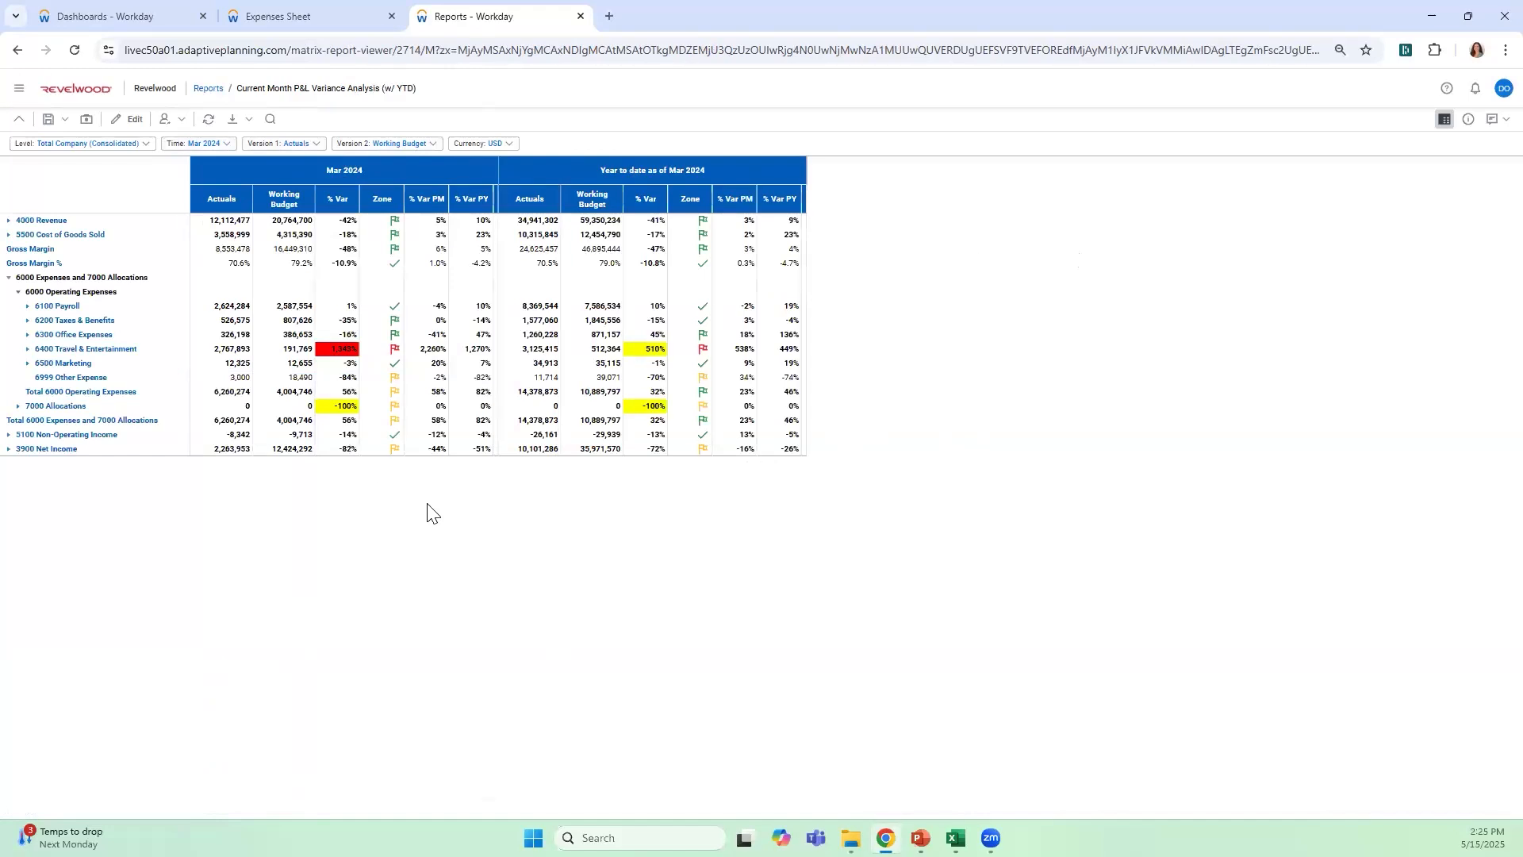
# Expand 6400 Travel & Entertainment and drill into 6450 Other T&E by Department
pyautogui.click(26, 350)
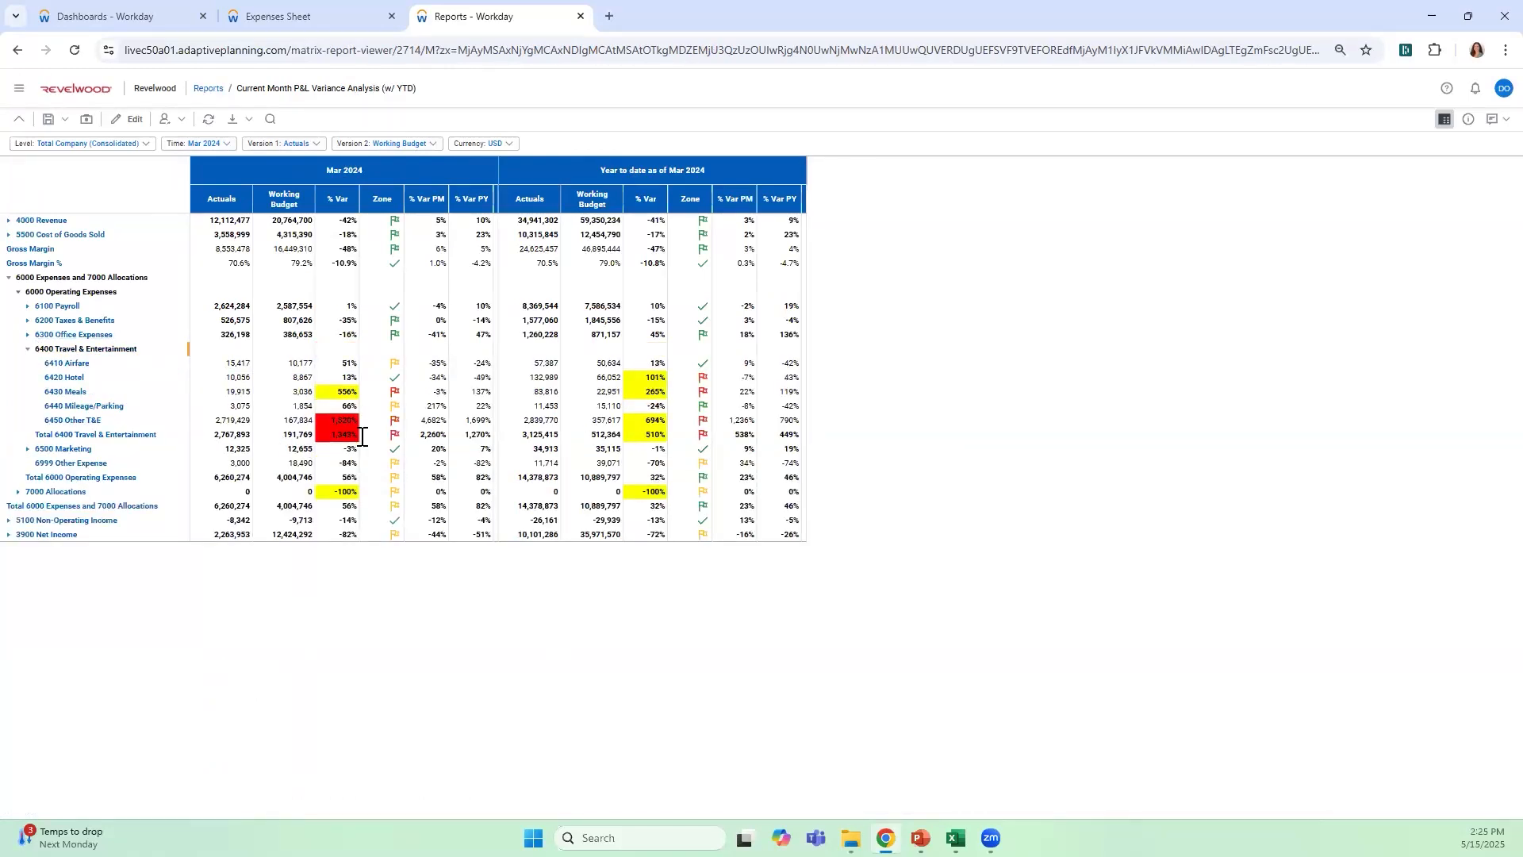
pyautogui.rightClick(77, 427)
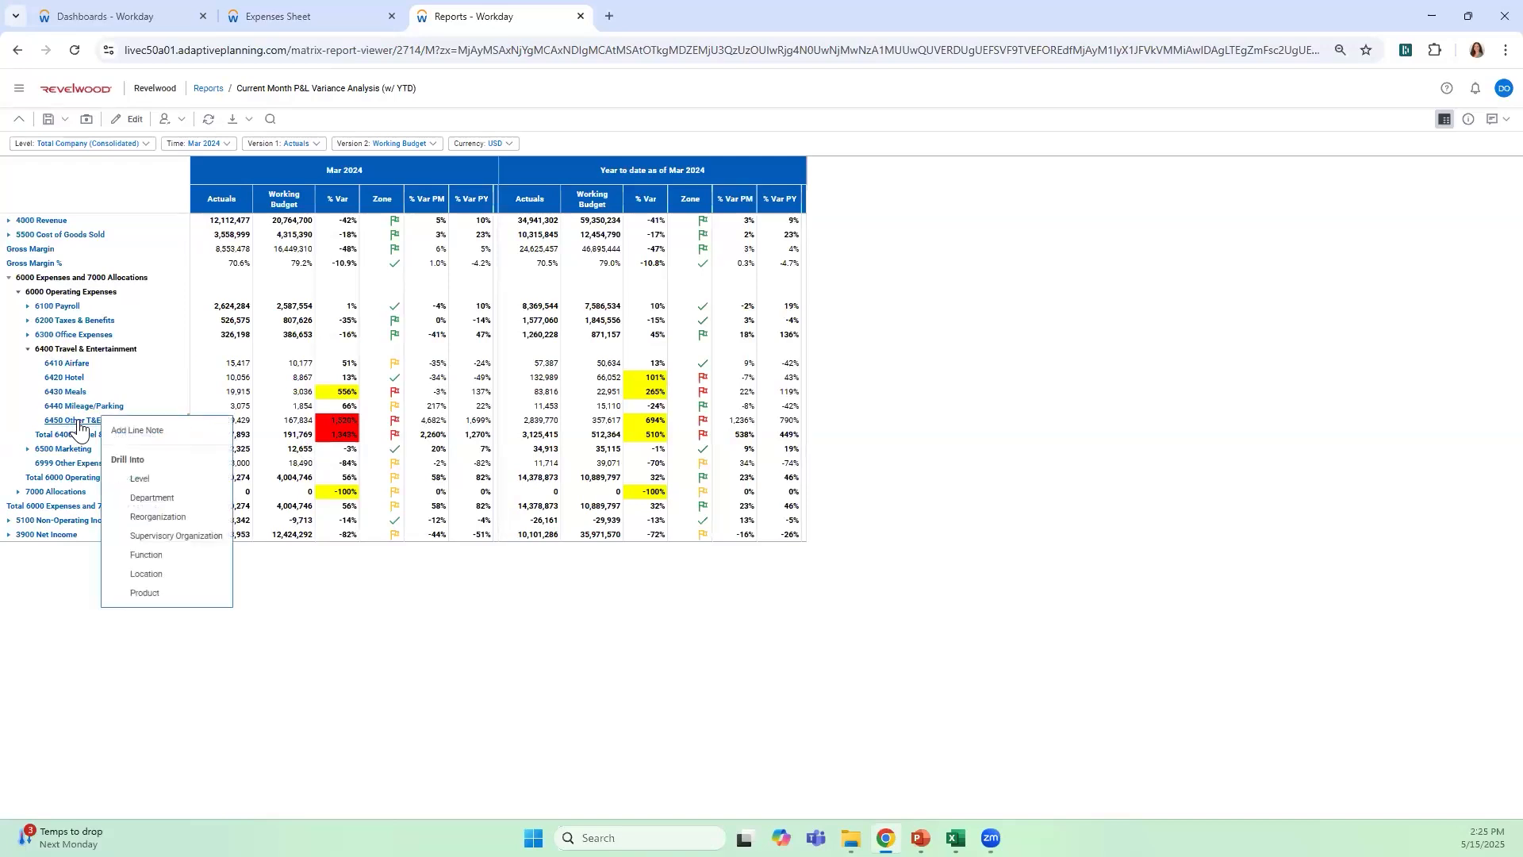
pyautogui.click(198, 506)
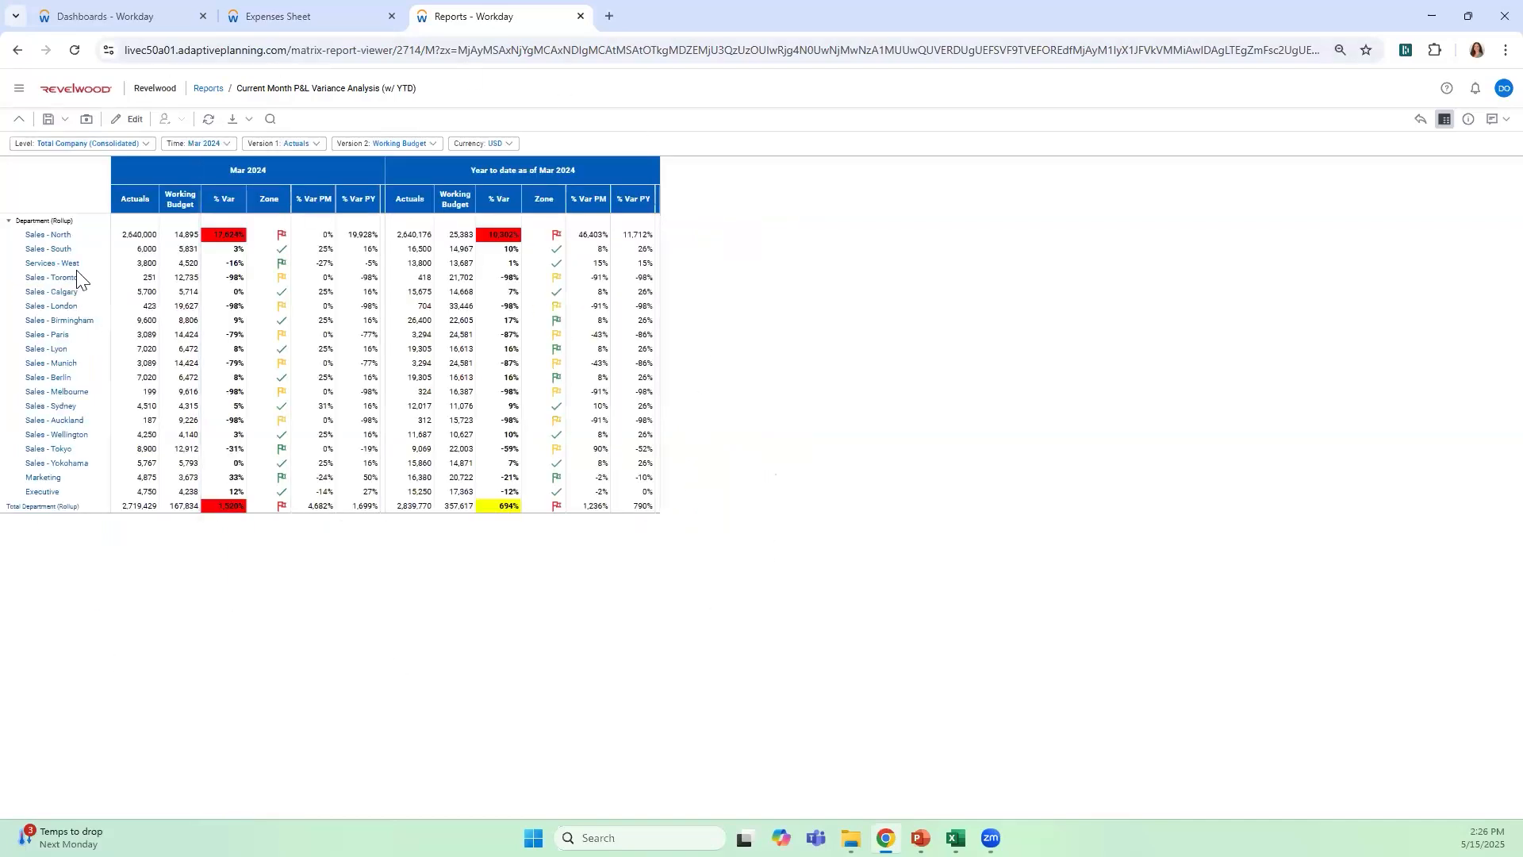
# Look at the drill options for Sales - North in the department breakdown and return to the full variance report
pyautogui.click(121, 237)
pyautogui.click(342, 571)
pyautogui.rightClick(60, 236)
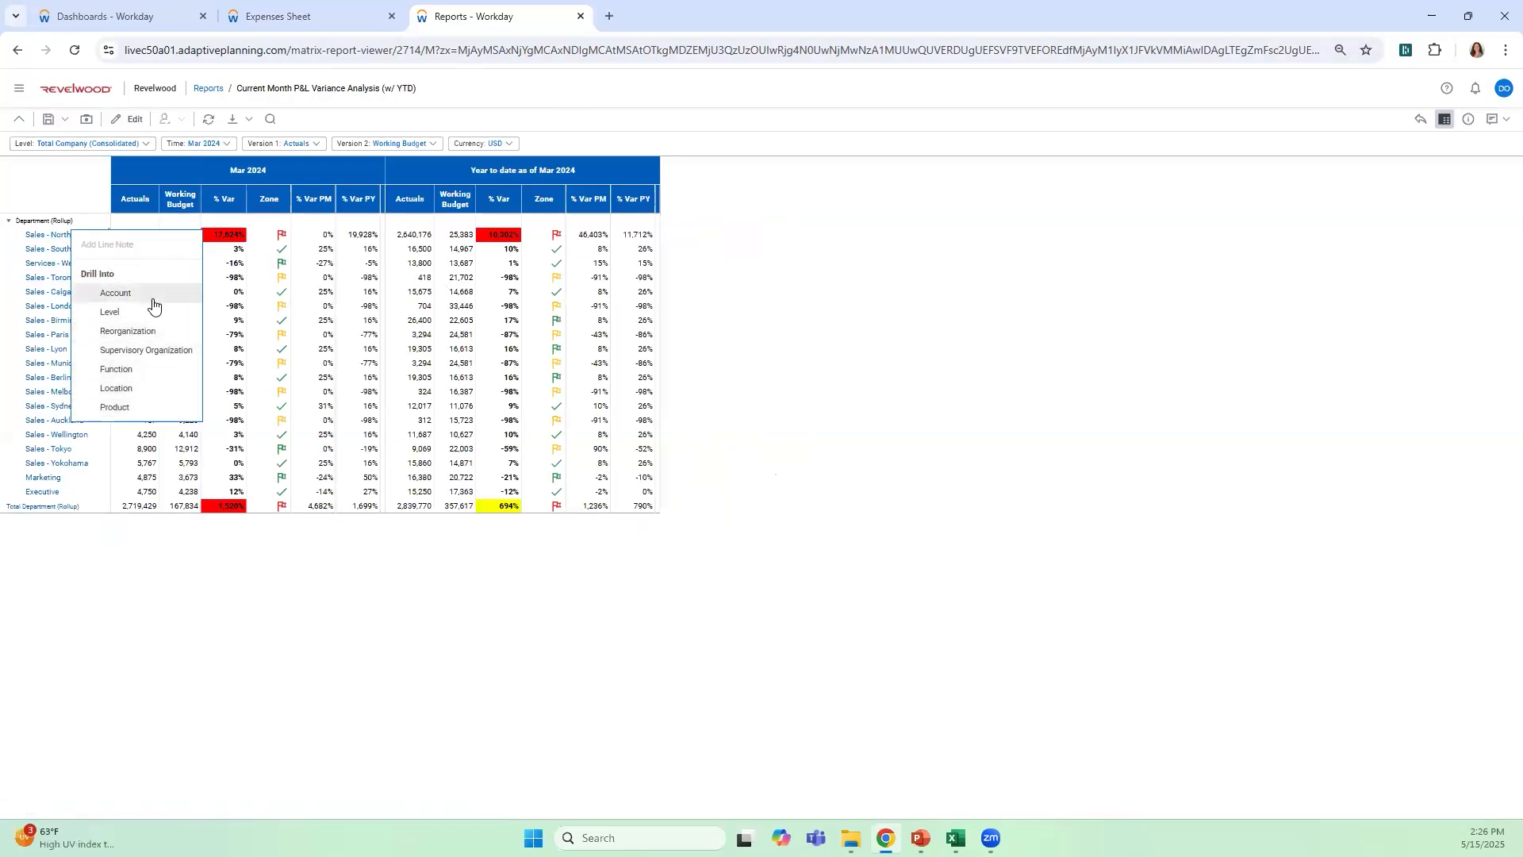
pyautogui.click(1229, 278)
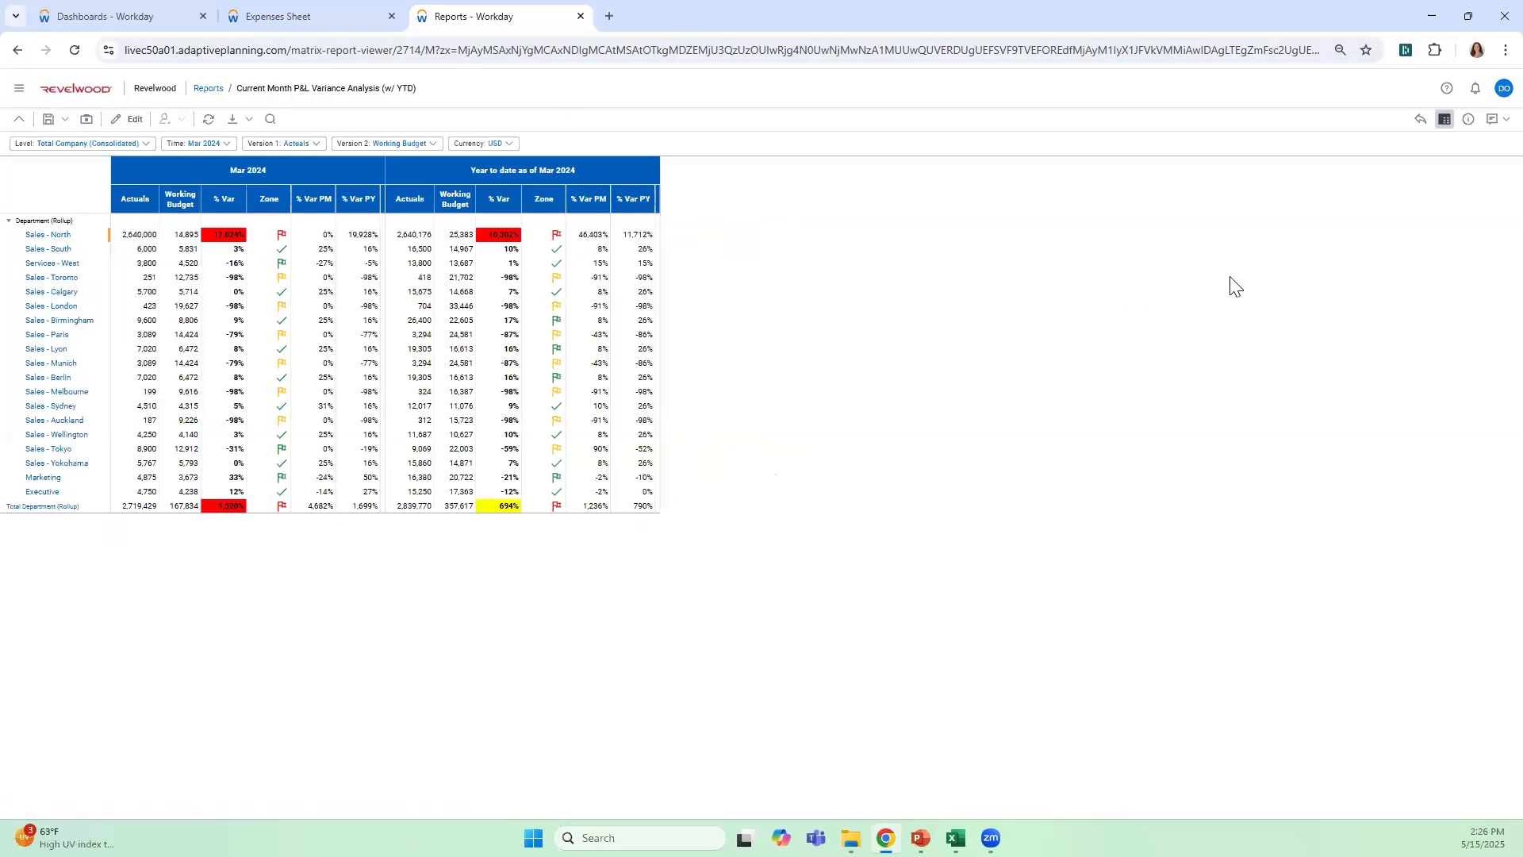
pyautogui.click(1418, 120)
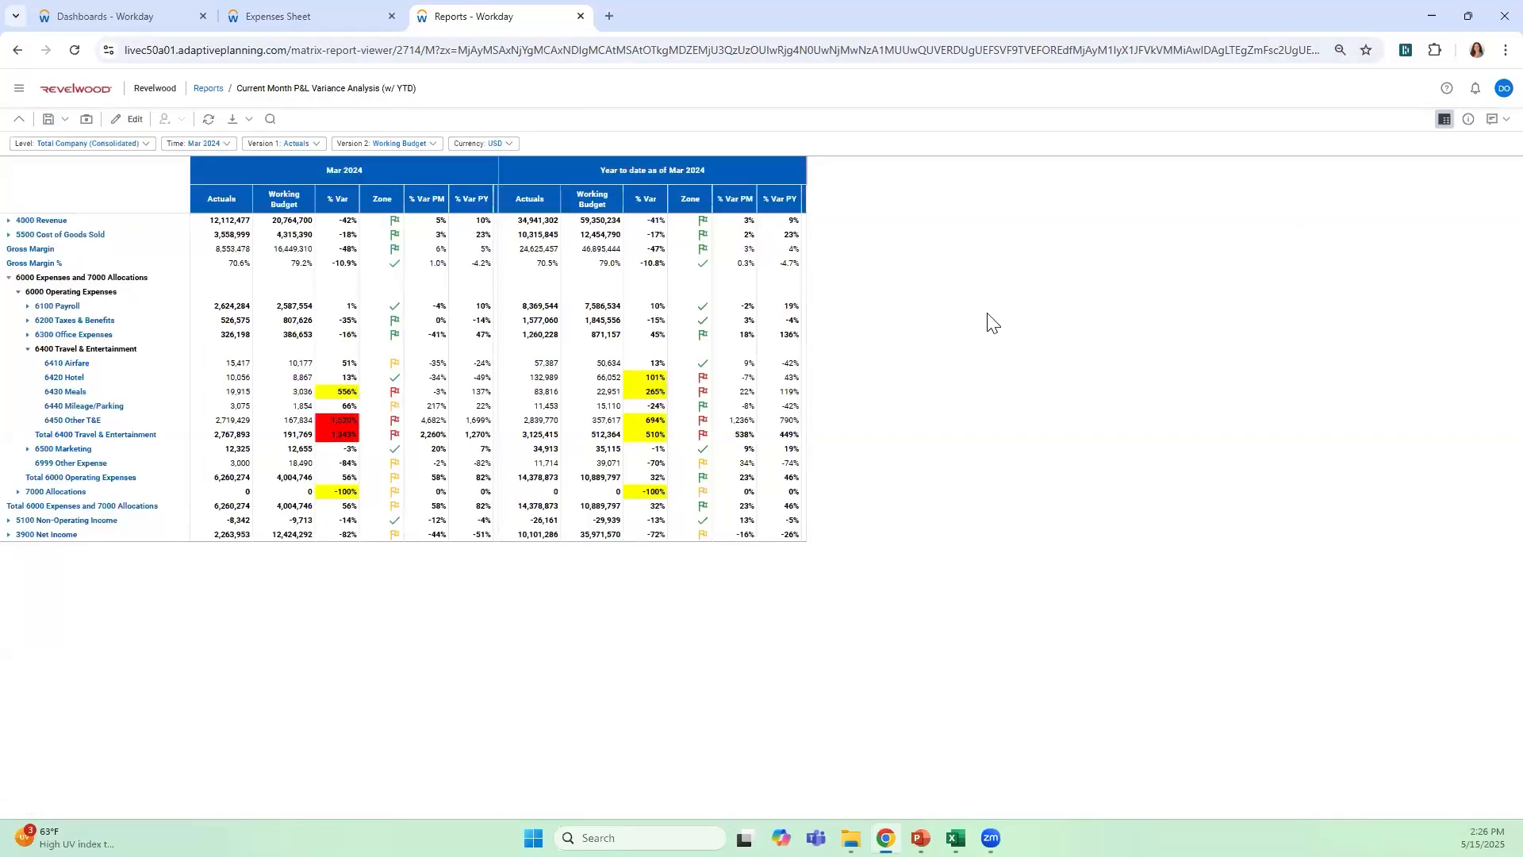
# Compare Forecast (3+9) as Version 1 with Test as Version 2 for Apr 2024 and run the report
pyautogui.click(312, 146)
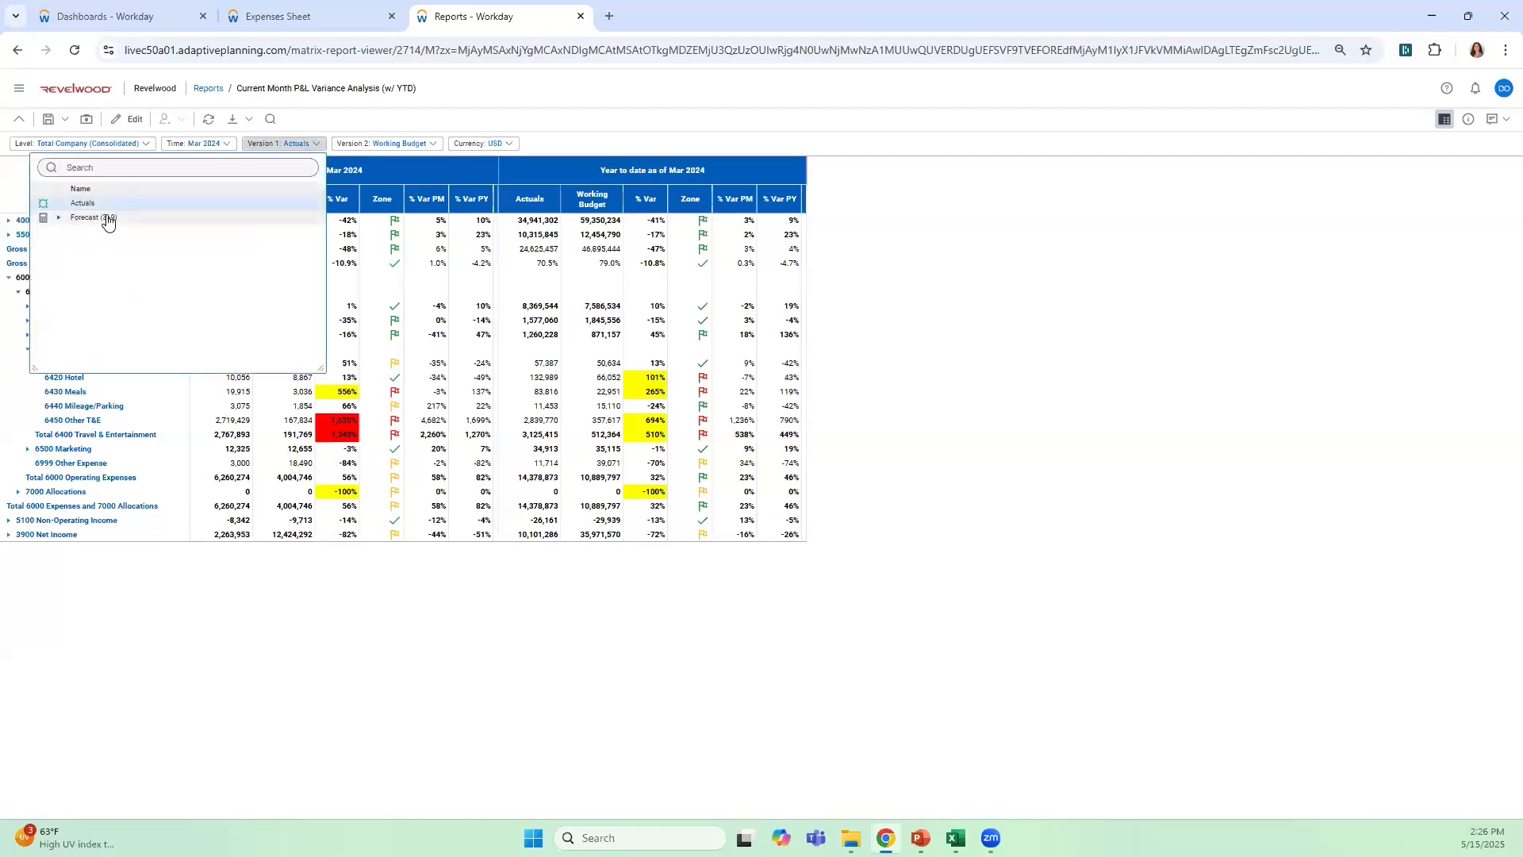
pyautogui.click(105, 218)
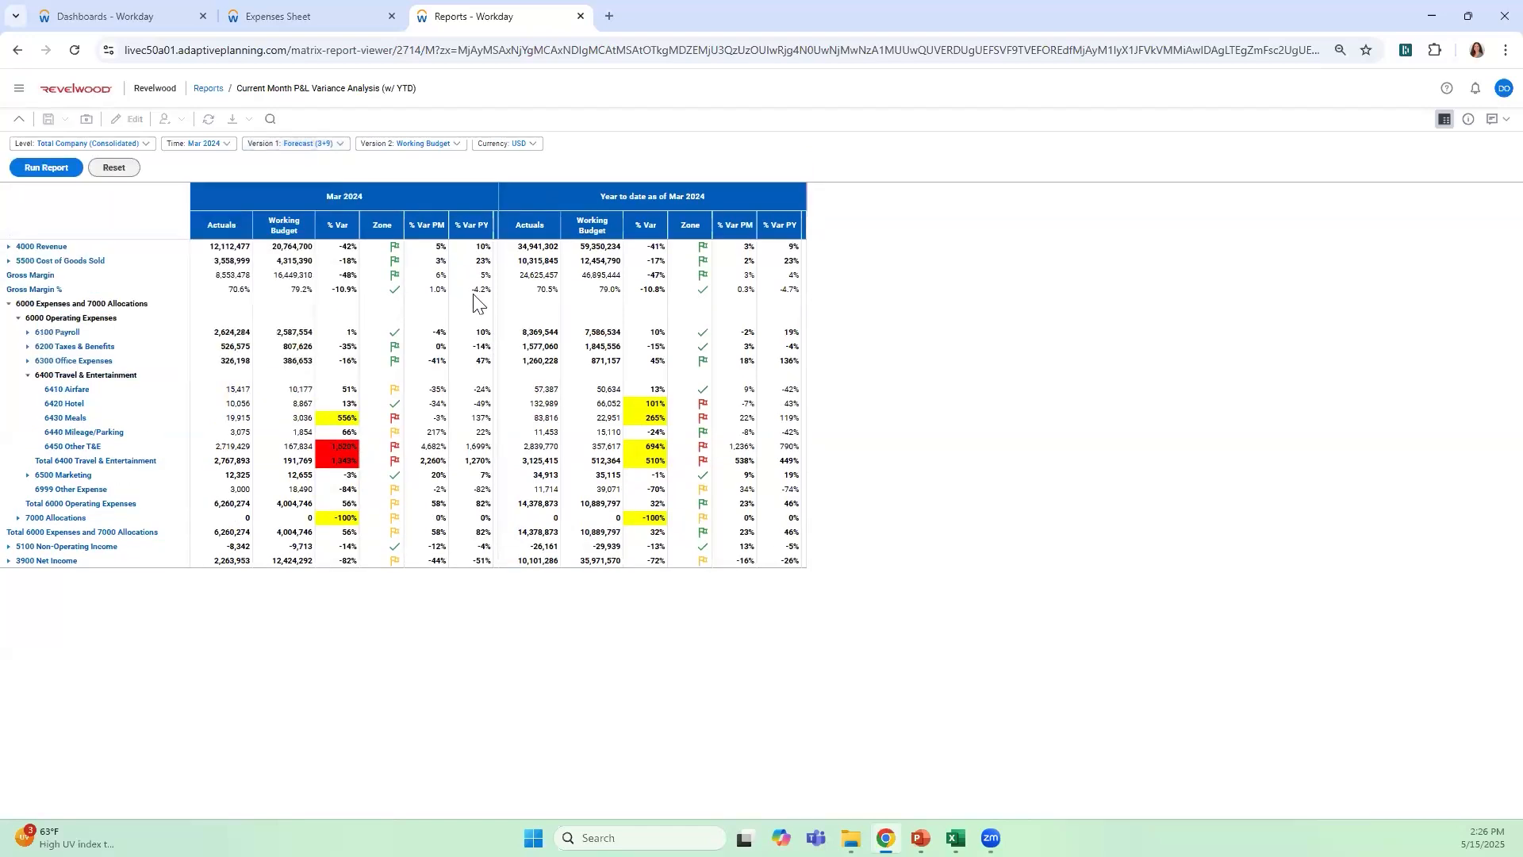
pyautogui.click(414, 151)
pyautogui.click(199, 246)
pyautogui.click(236, 260)
pyautogui.click(216, 146)
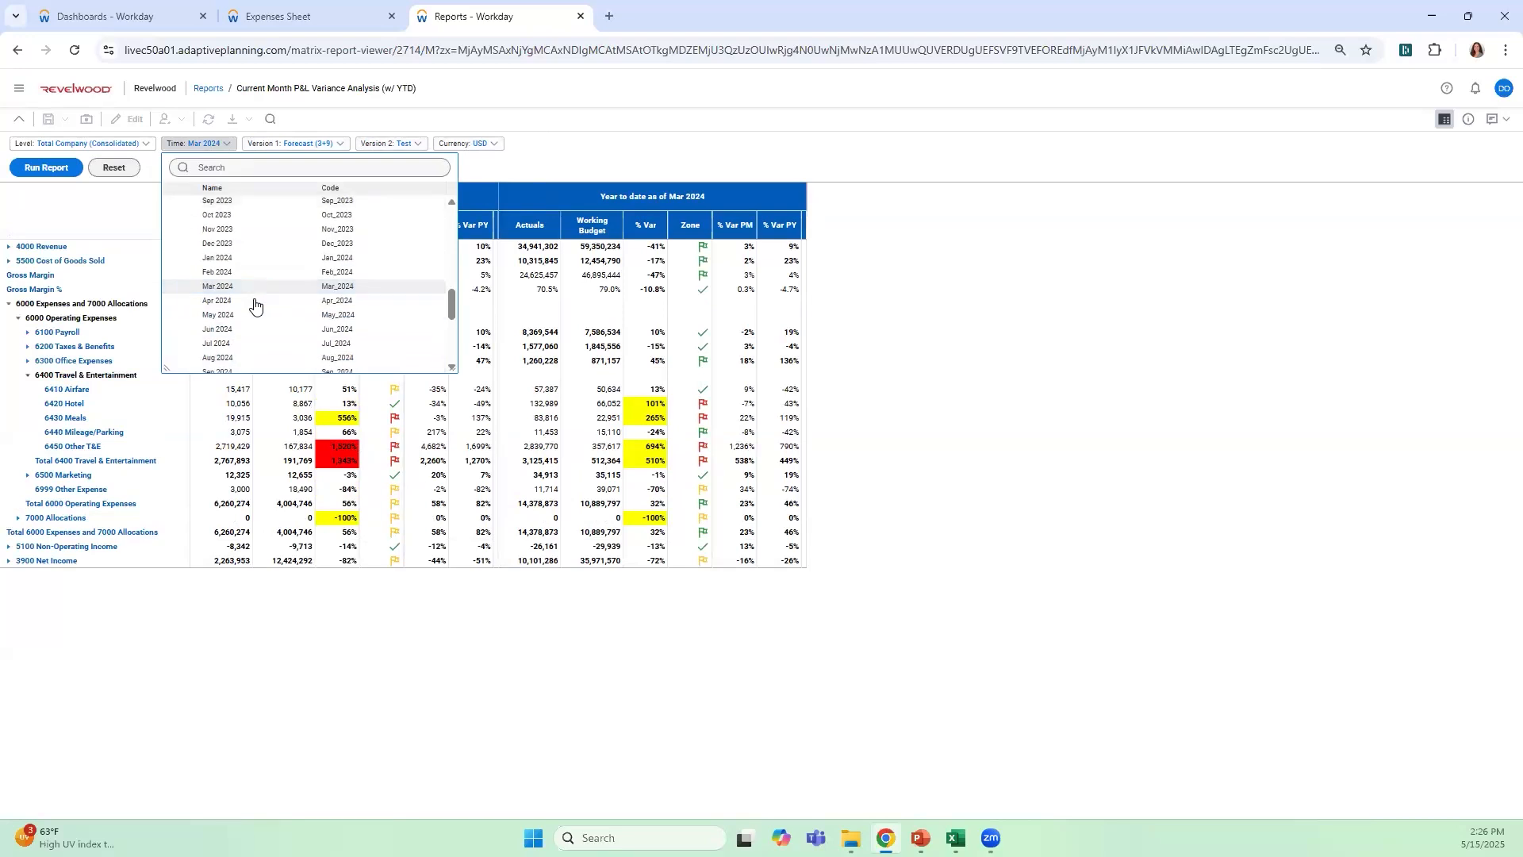
pyautogui.click(303, 303)
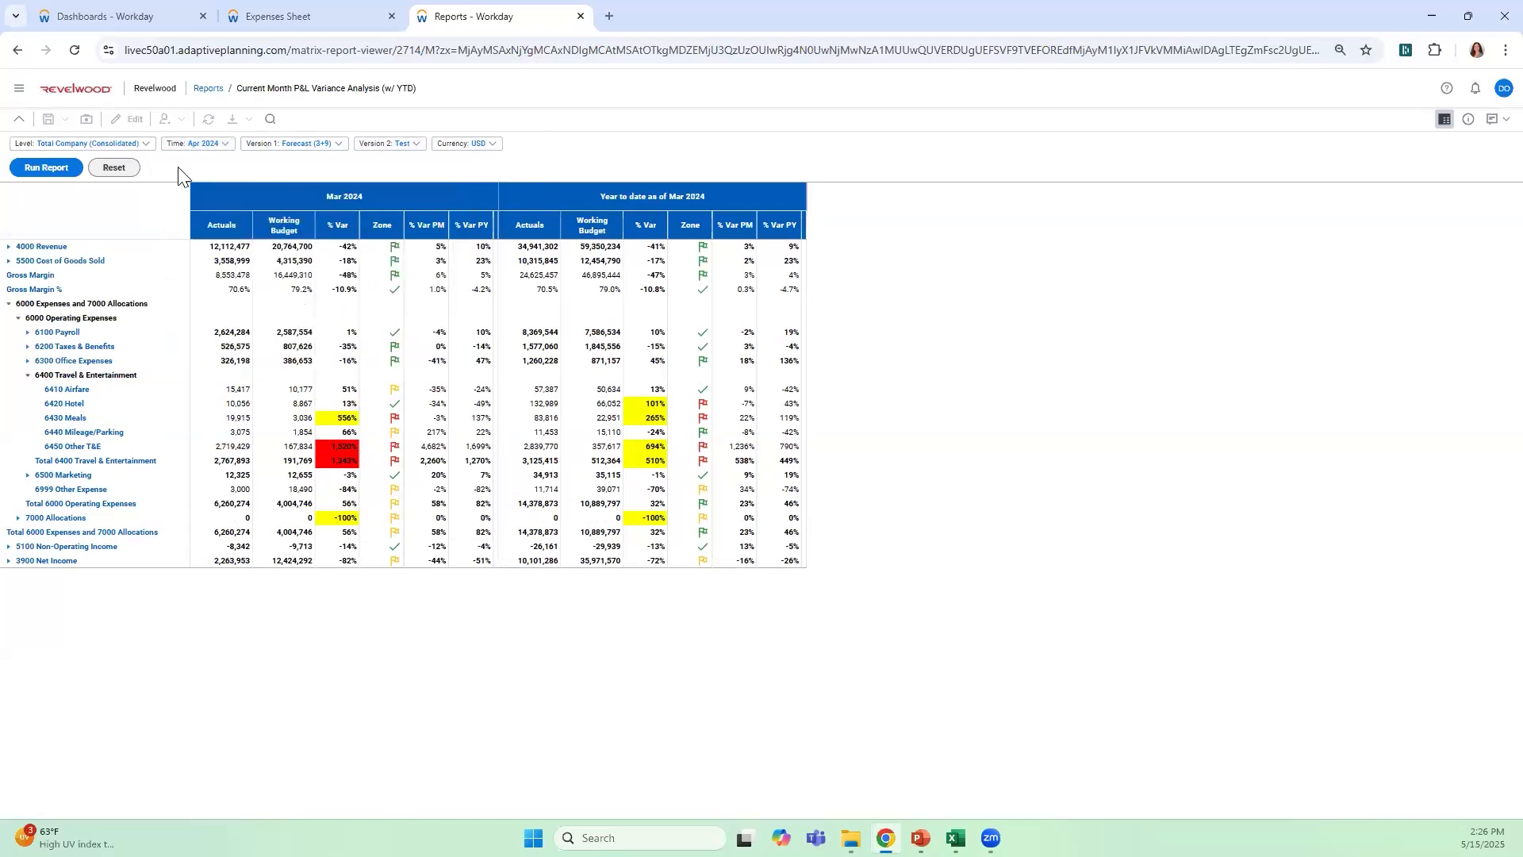
pyautogui.click(48, 168)
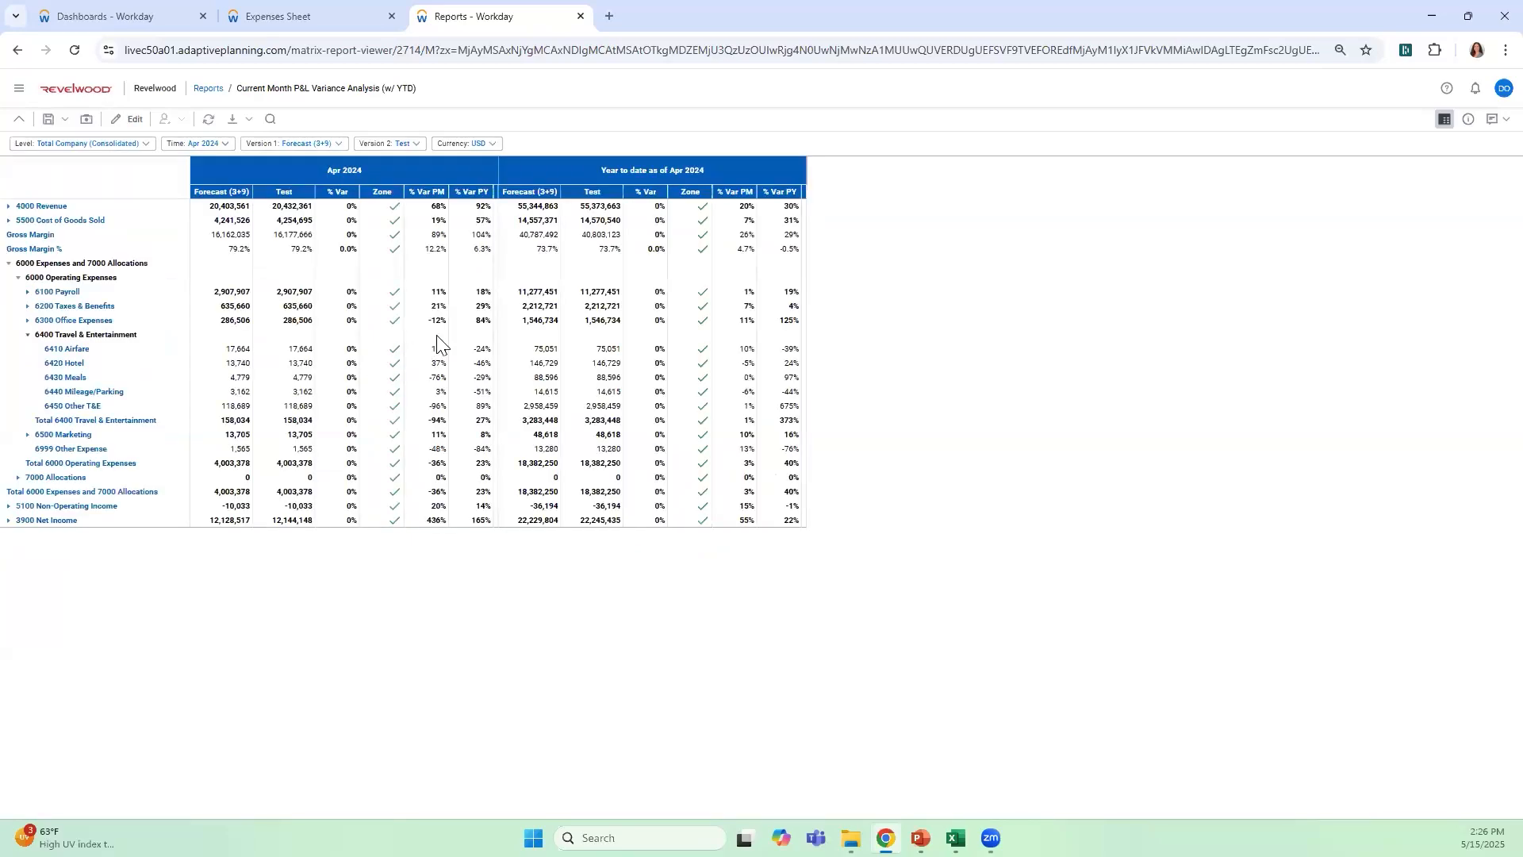
# Review the accounts under 4000 Revenue, collapse them again, and open the report's design for editing
pyautogui.click(9, 207)
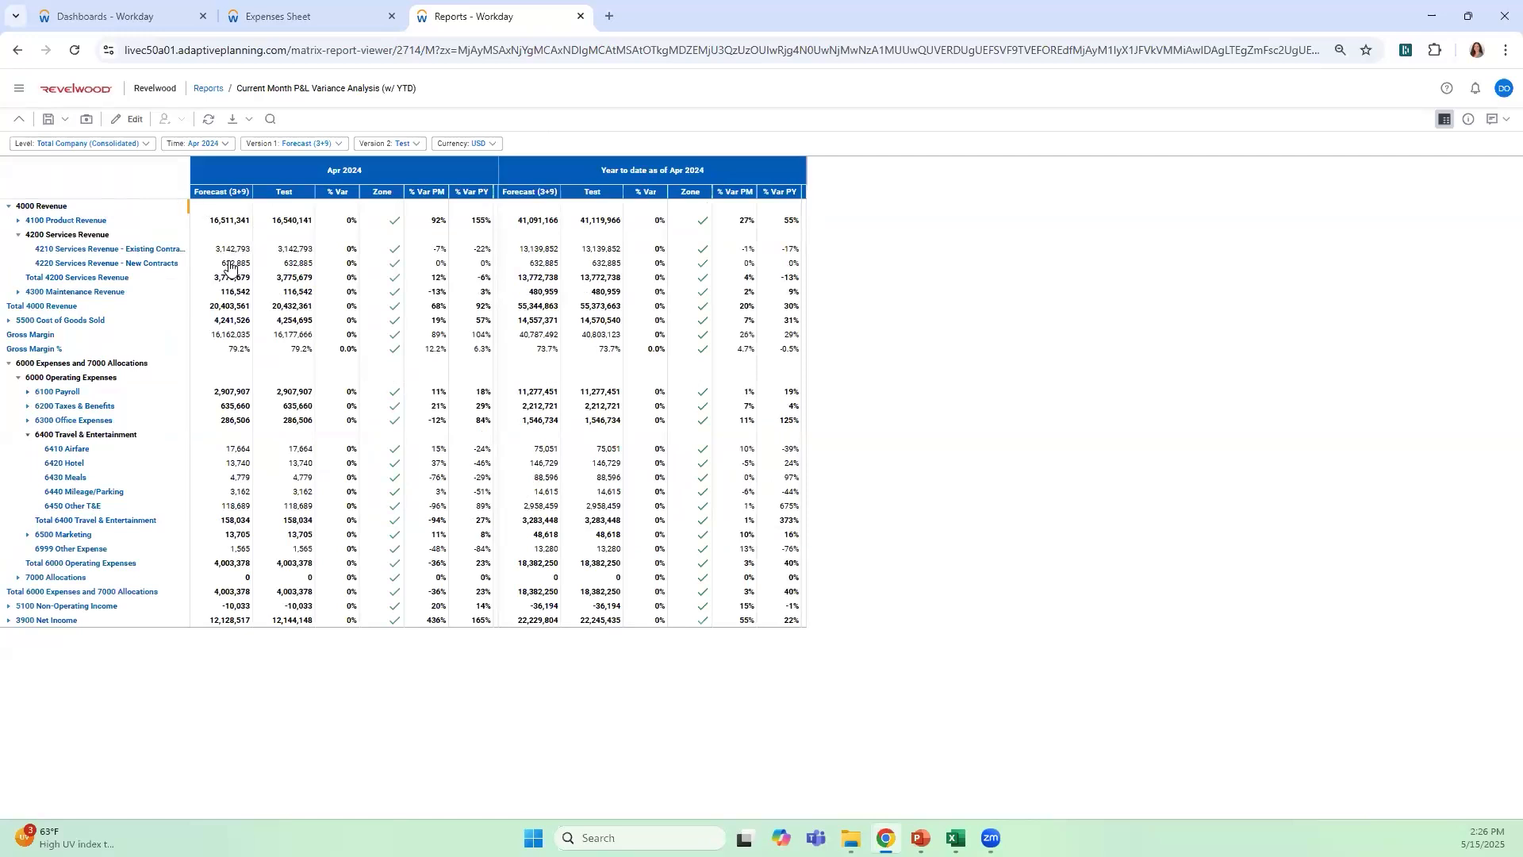
pyautogui.click(8, 207)
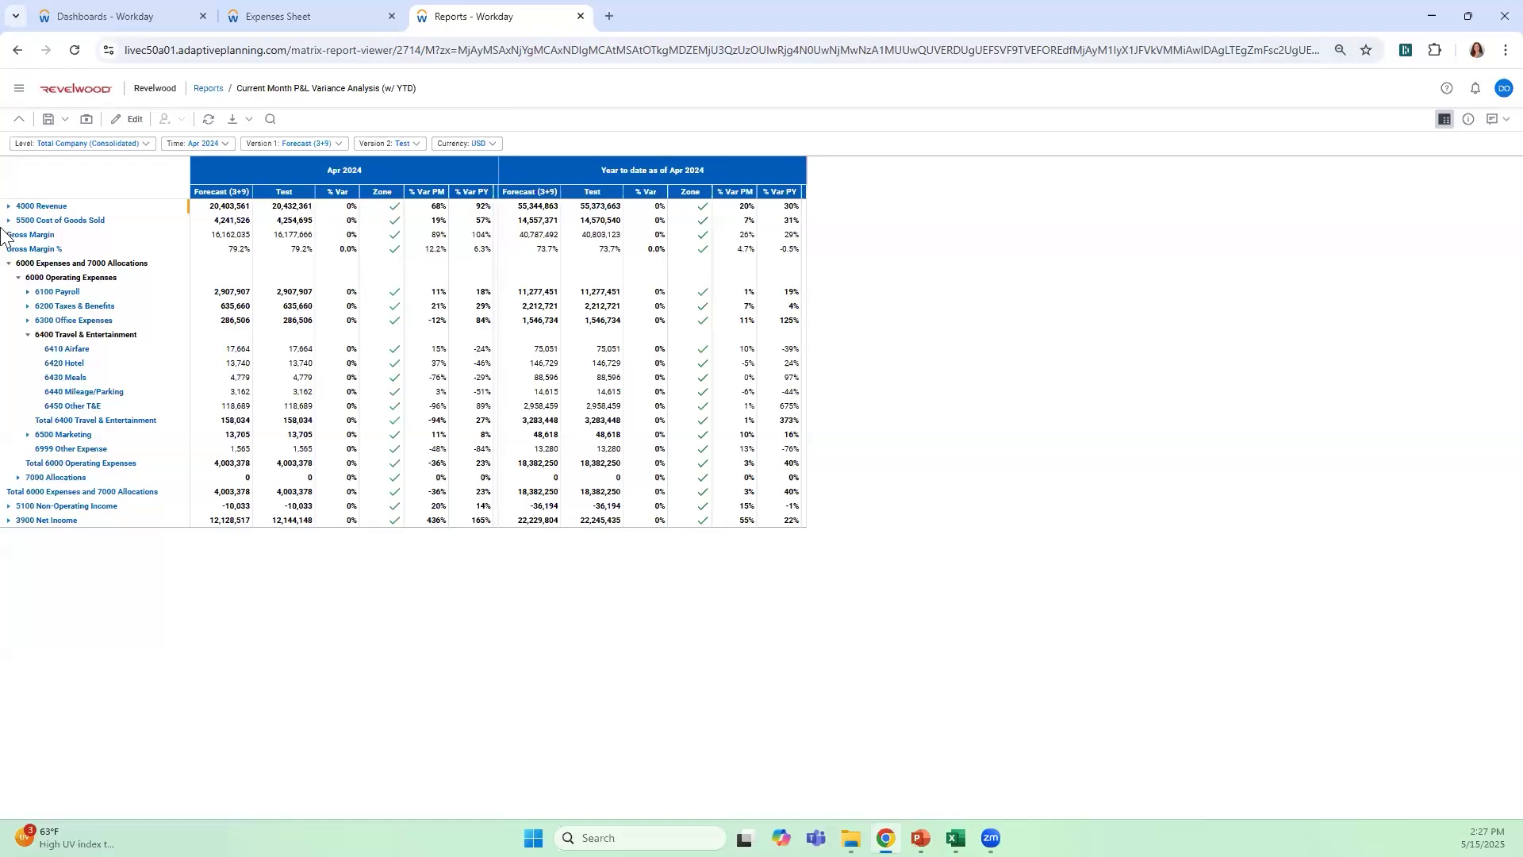
pyautogui.click(127, 119)
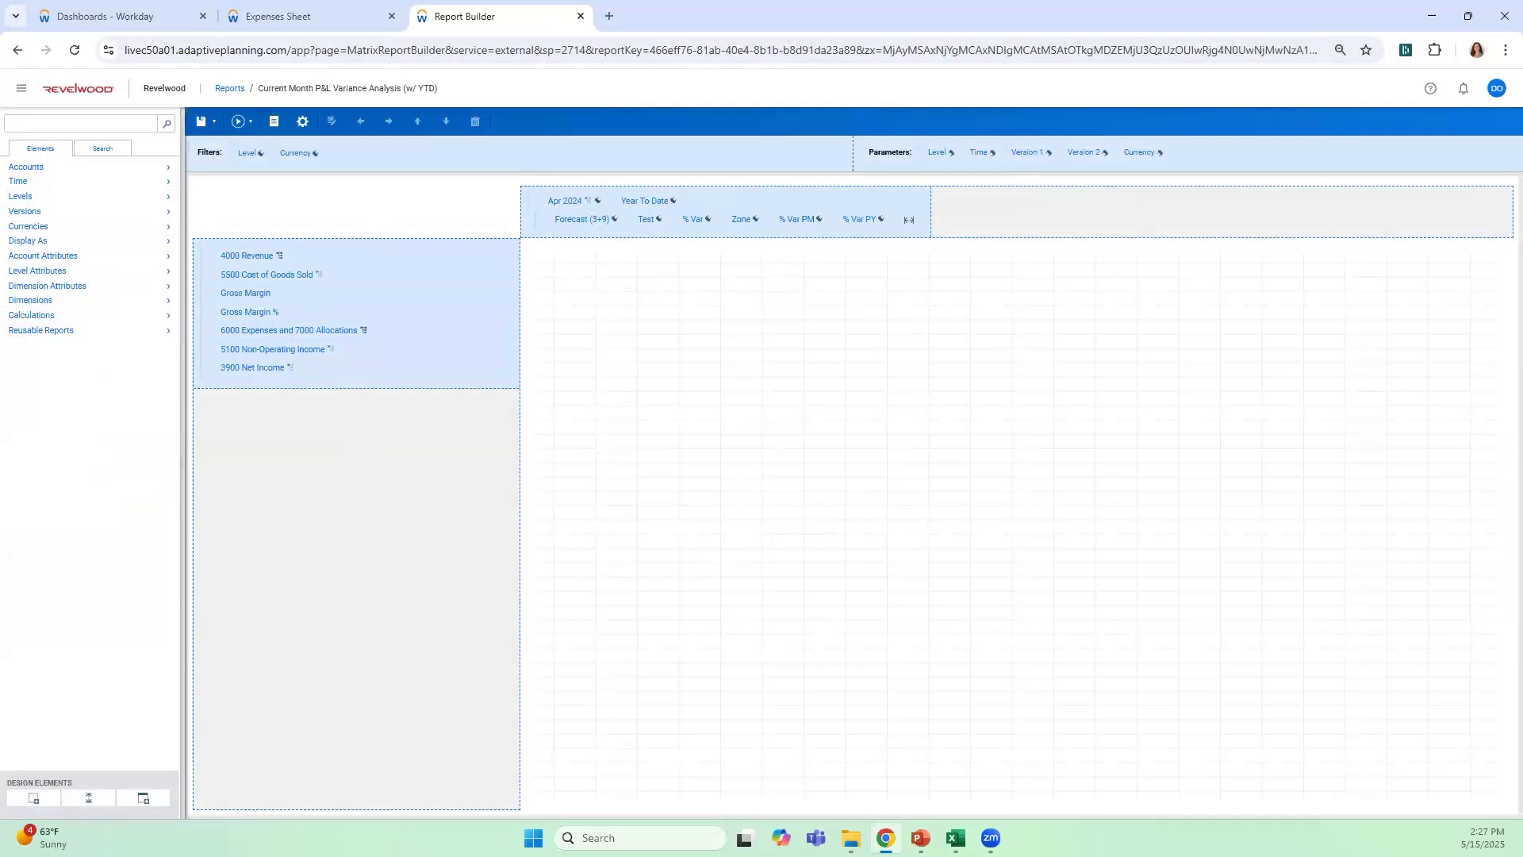
# Switch to the AOC_Board_Package_20230522 workbook in Excel and set its report date to March 31, 2024
pyautogui.click(956, 838)
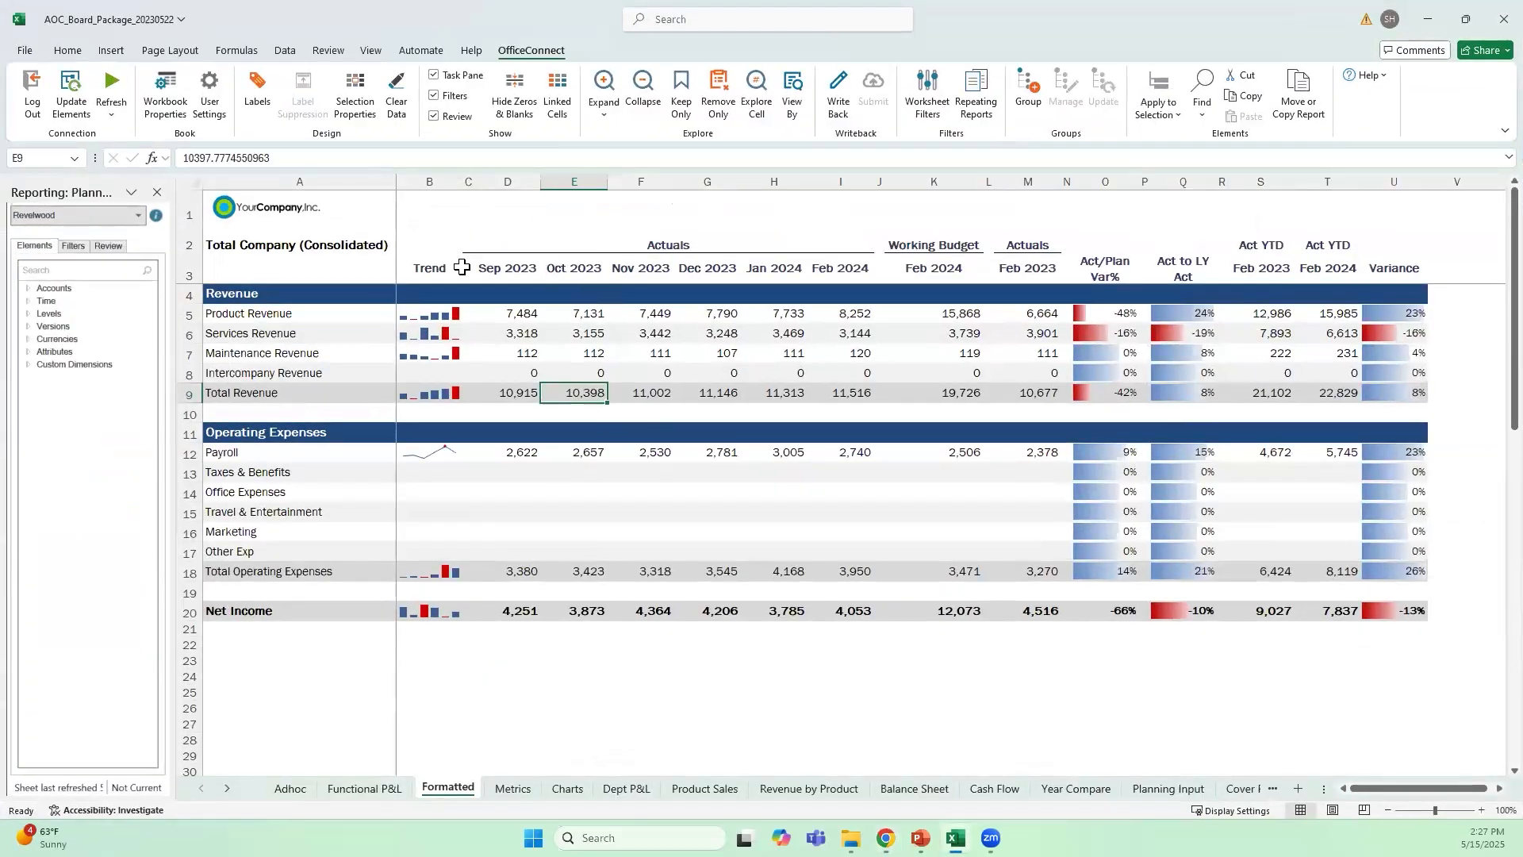
pyautogui.click(587, 664)
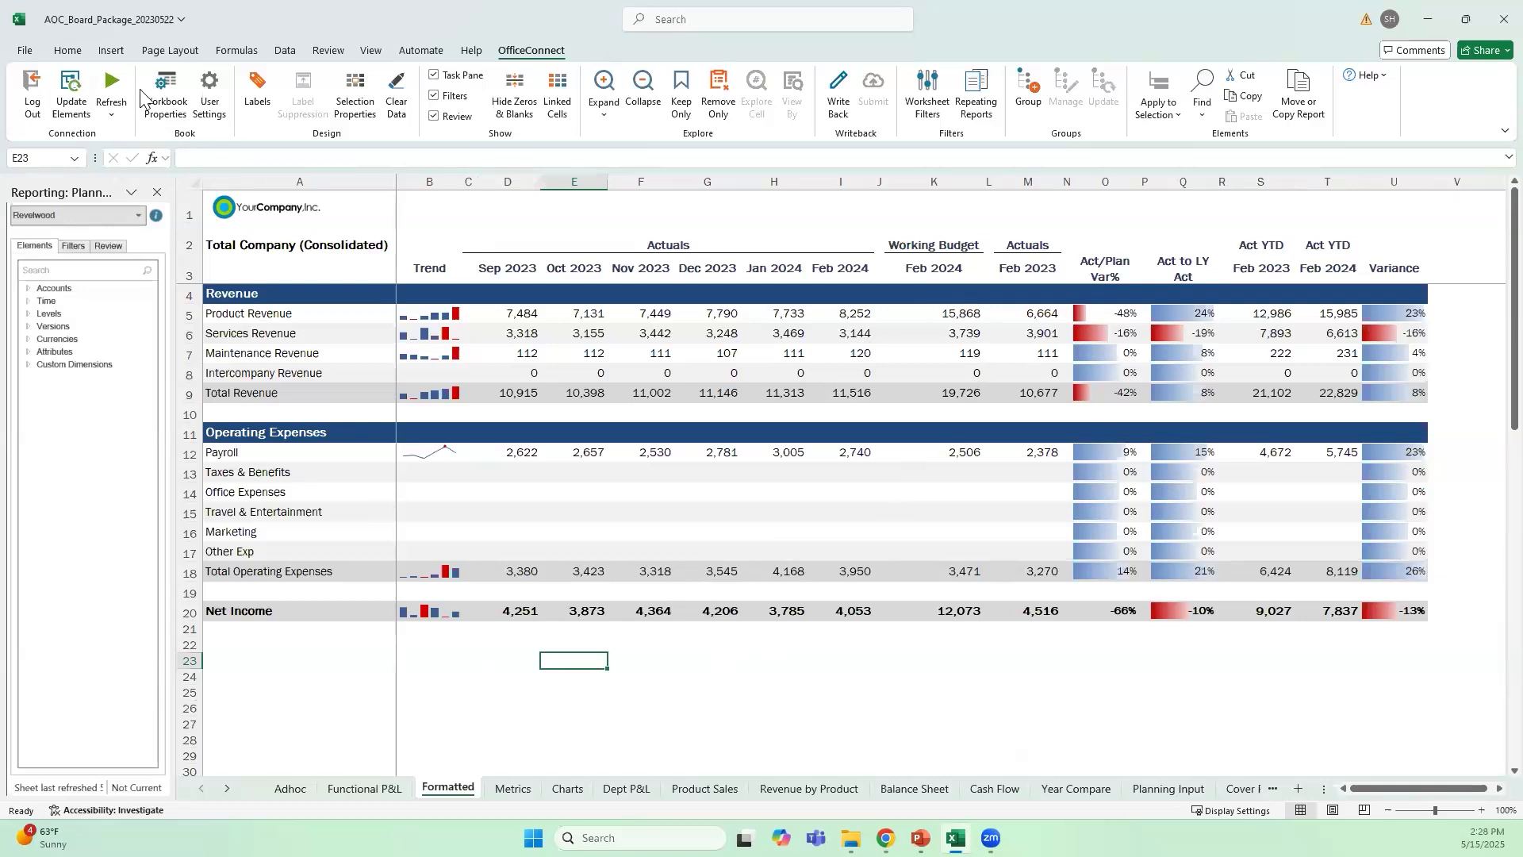
pyautogui.click(165, 94)
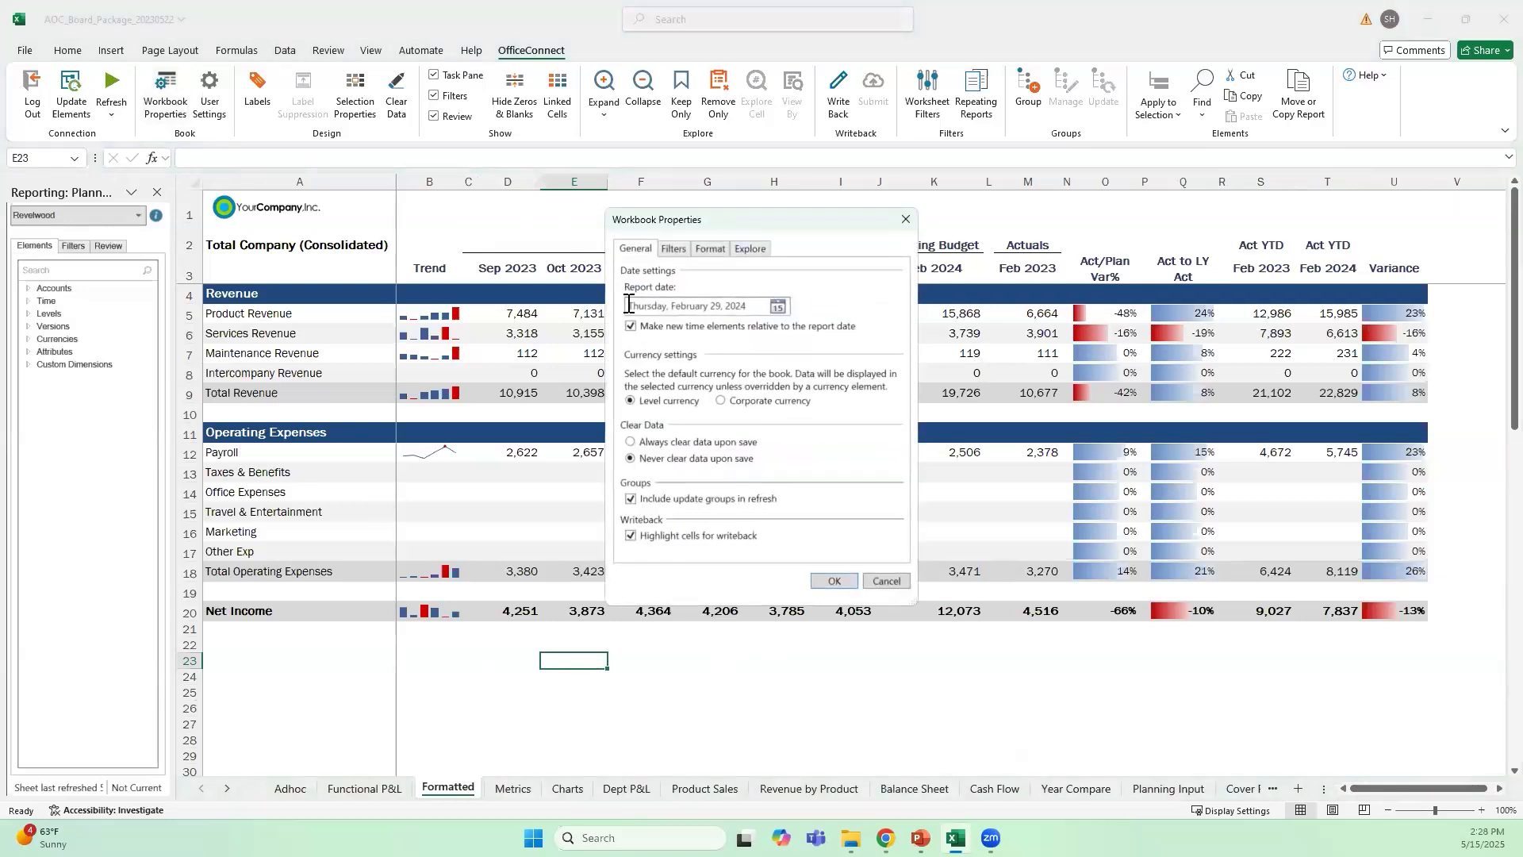
pyautogui.click(776, 309)
pyautogui.click(751, 327)
pyautogui.click(648, 425)
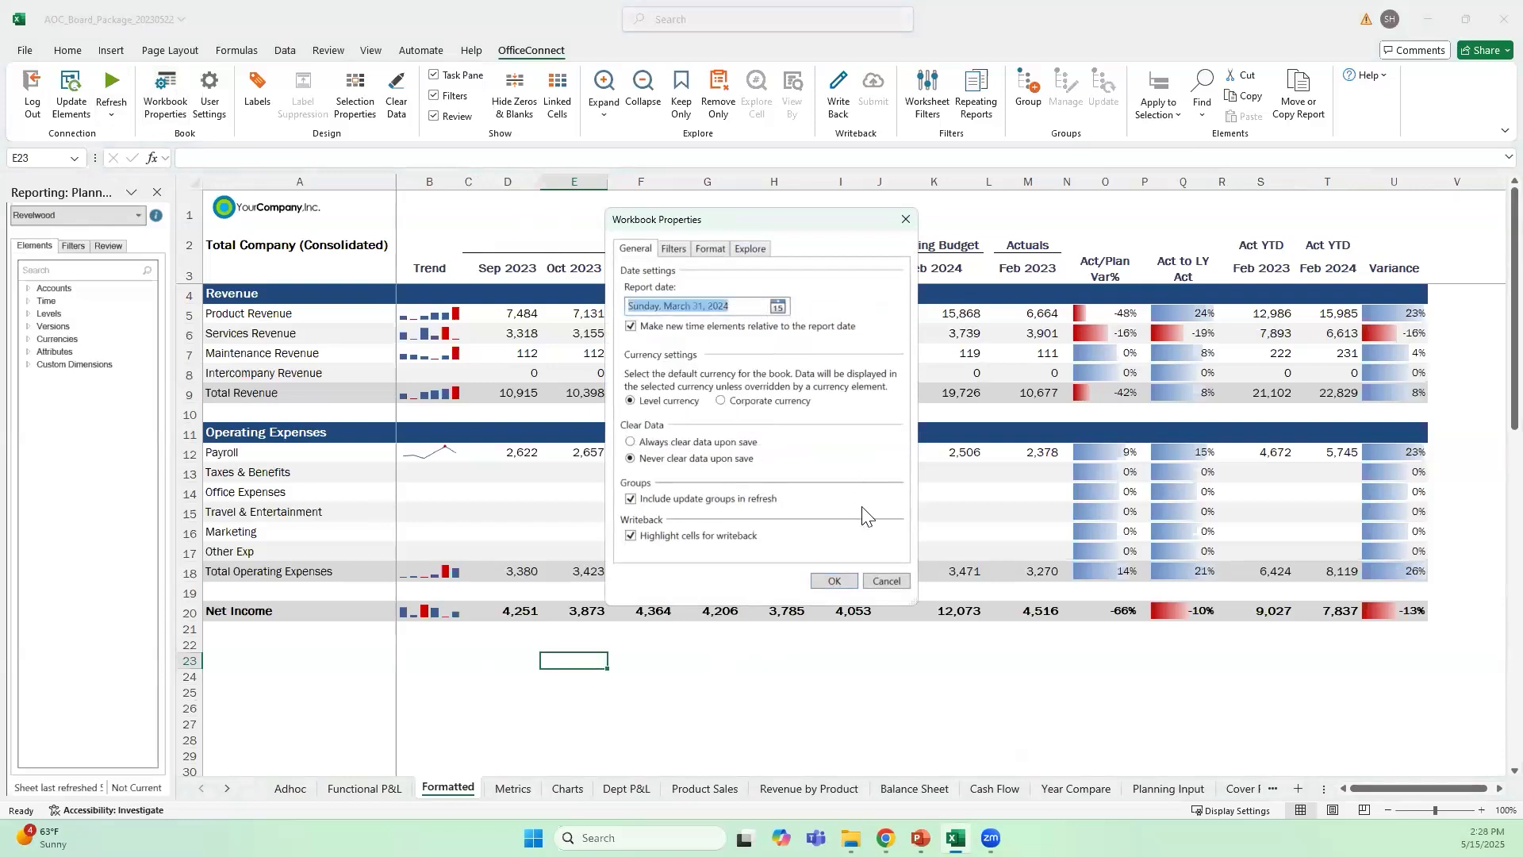
pyautogui.click(834, 581)
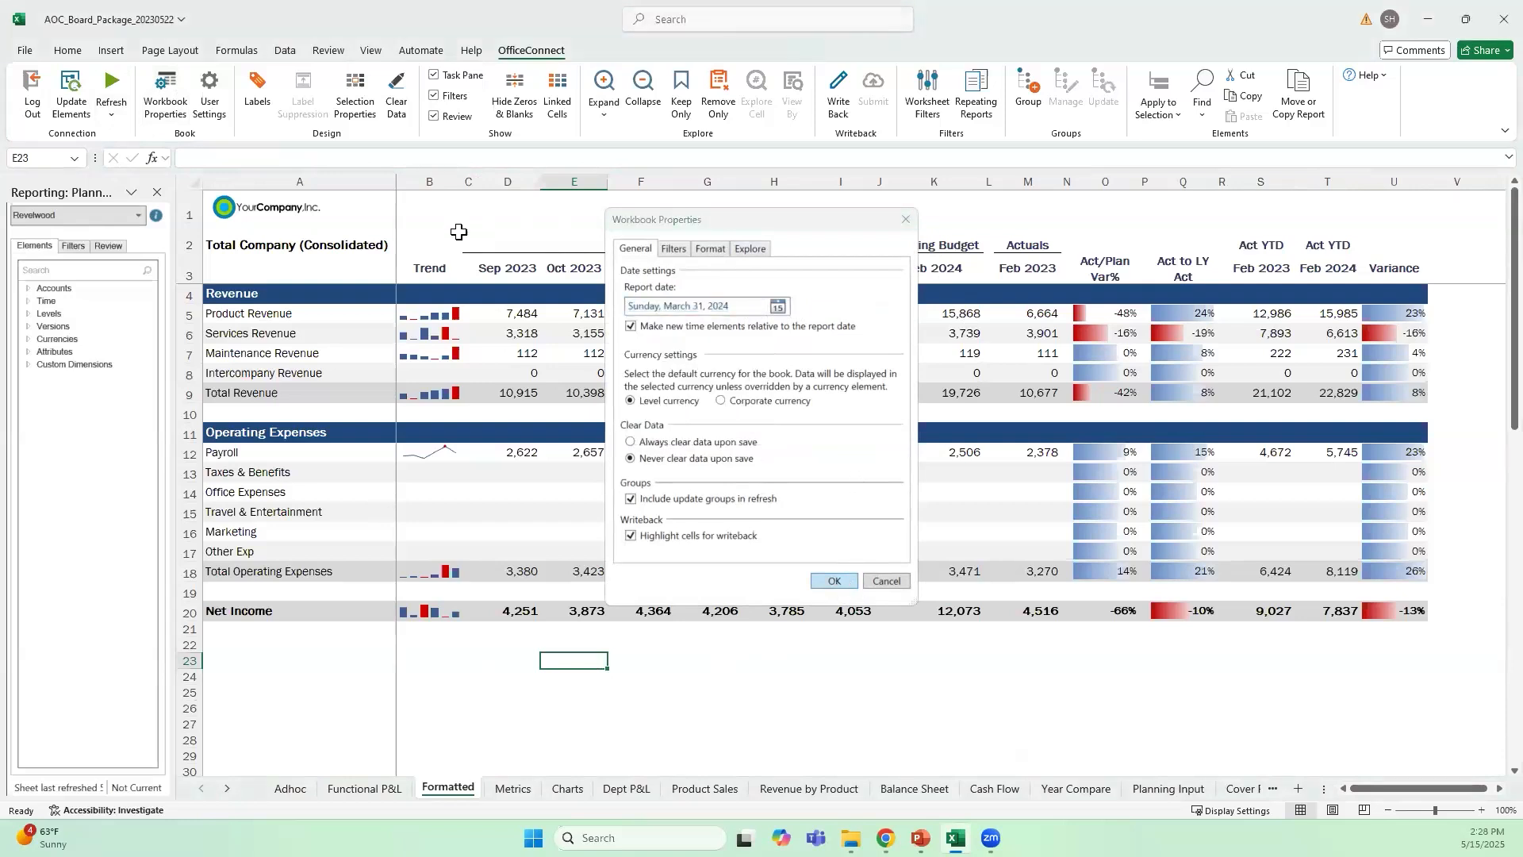
# Refresh the board package data, and show and hide the linked cell highlighting on the Formatted sheet
pyautogui.click(111, 114)
pyautogui.click(178, 184)
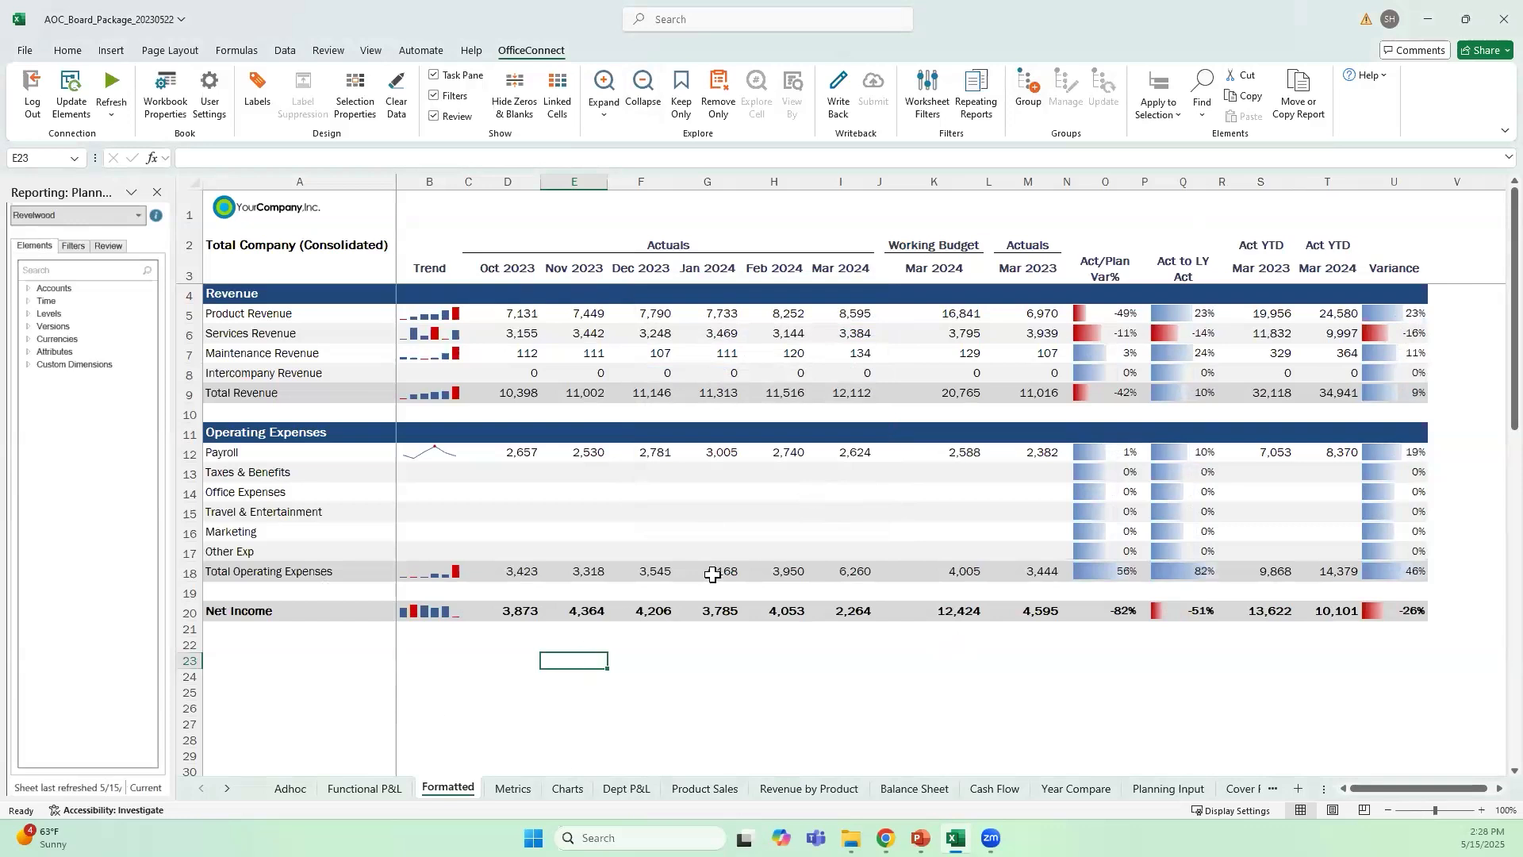
pyautogui.click(558, 94)
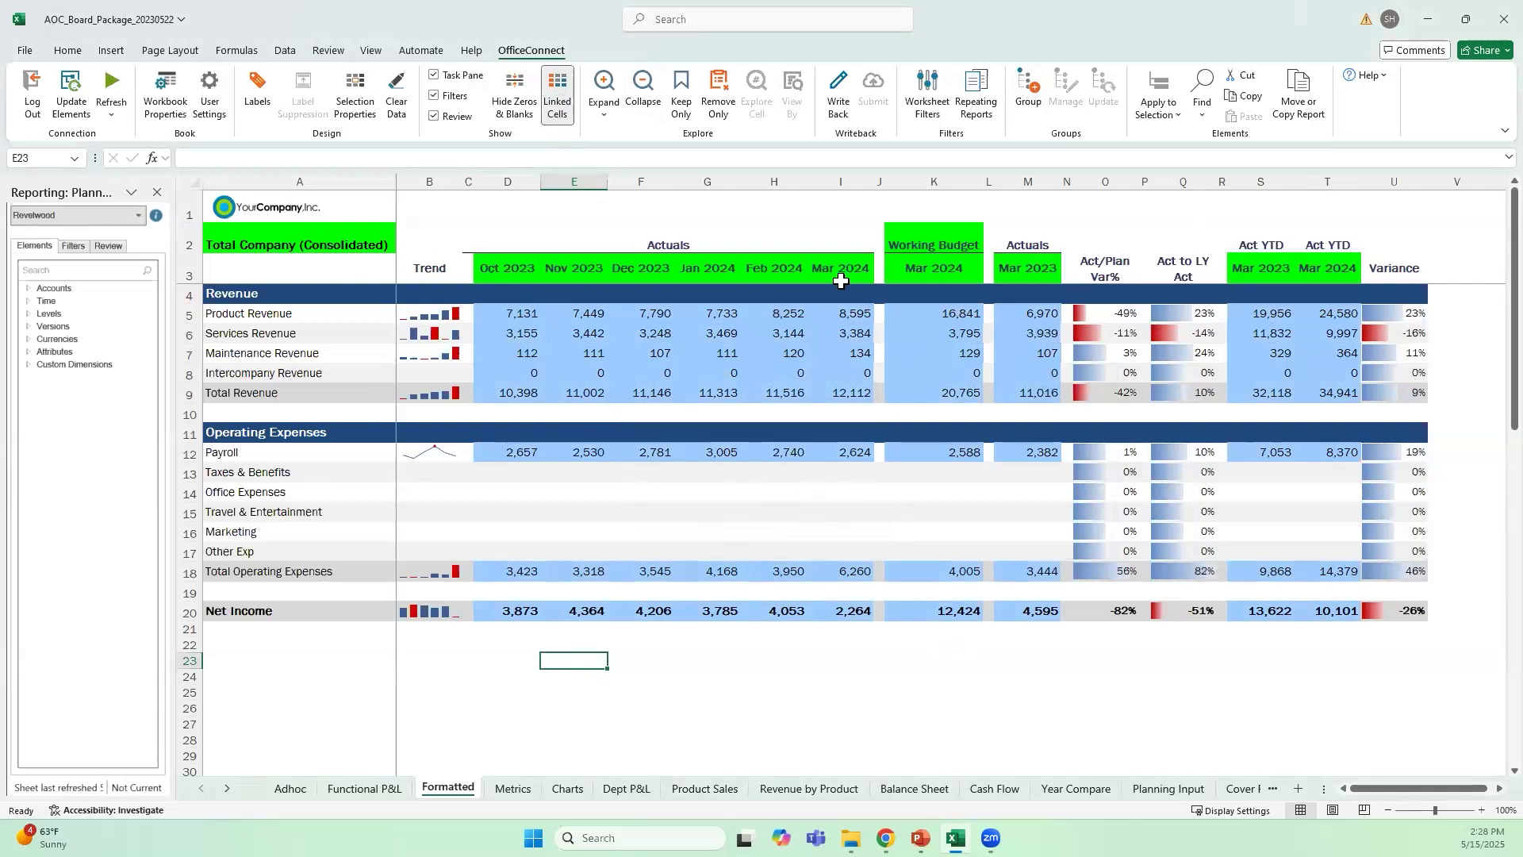
pyautogui.click(557, 94)
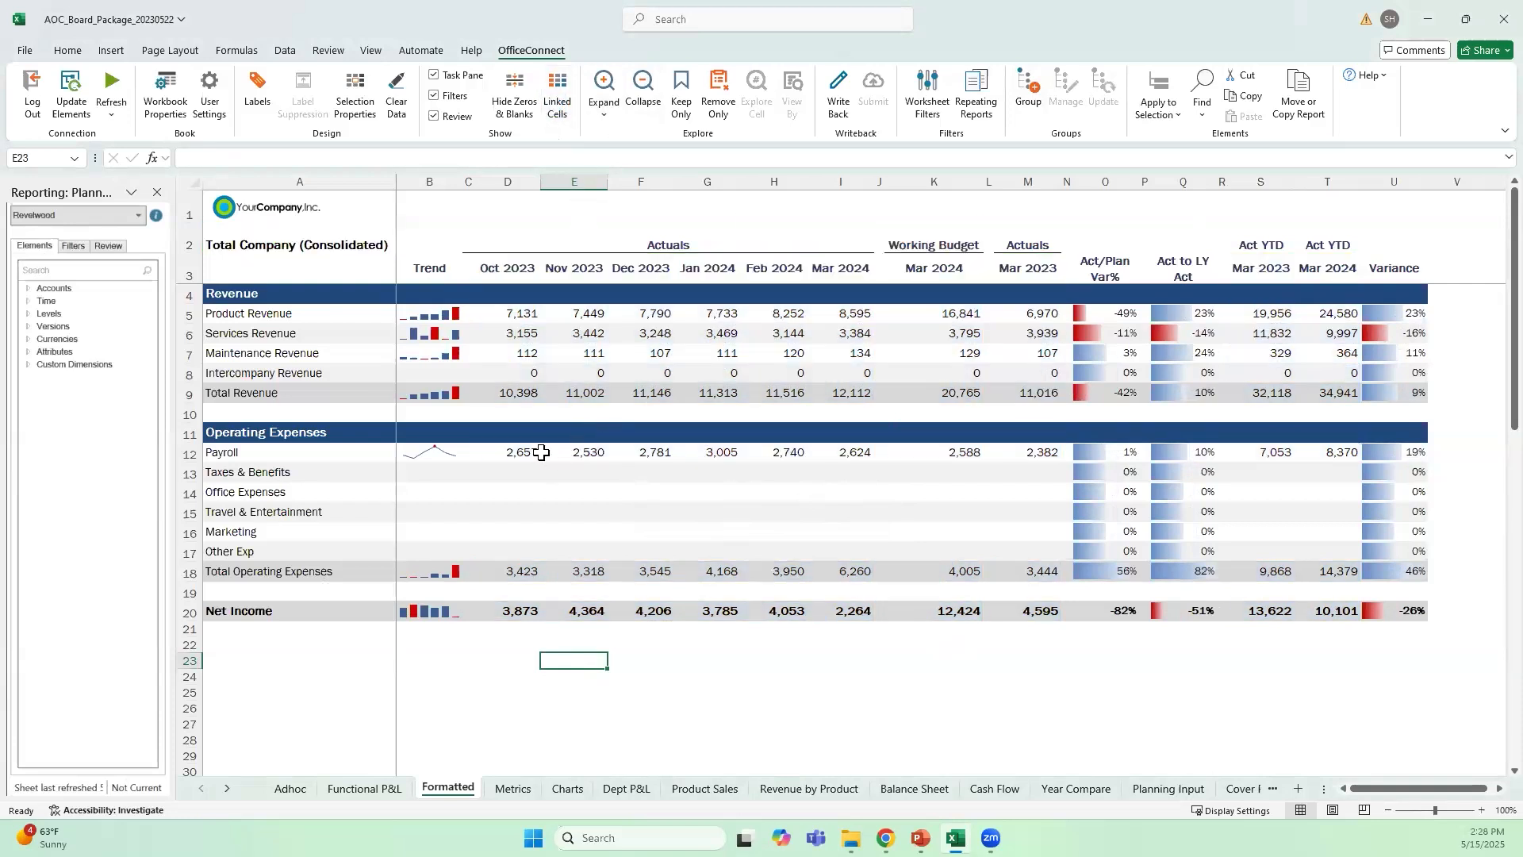
# Expand the Payroll row into its underlying accounts to review them, and collapse it again
pyautogui.click(224, 316)
pyautogui.click(187, 316)
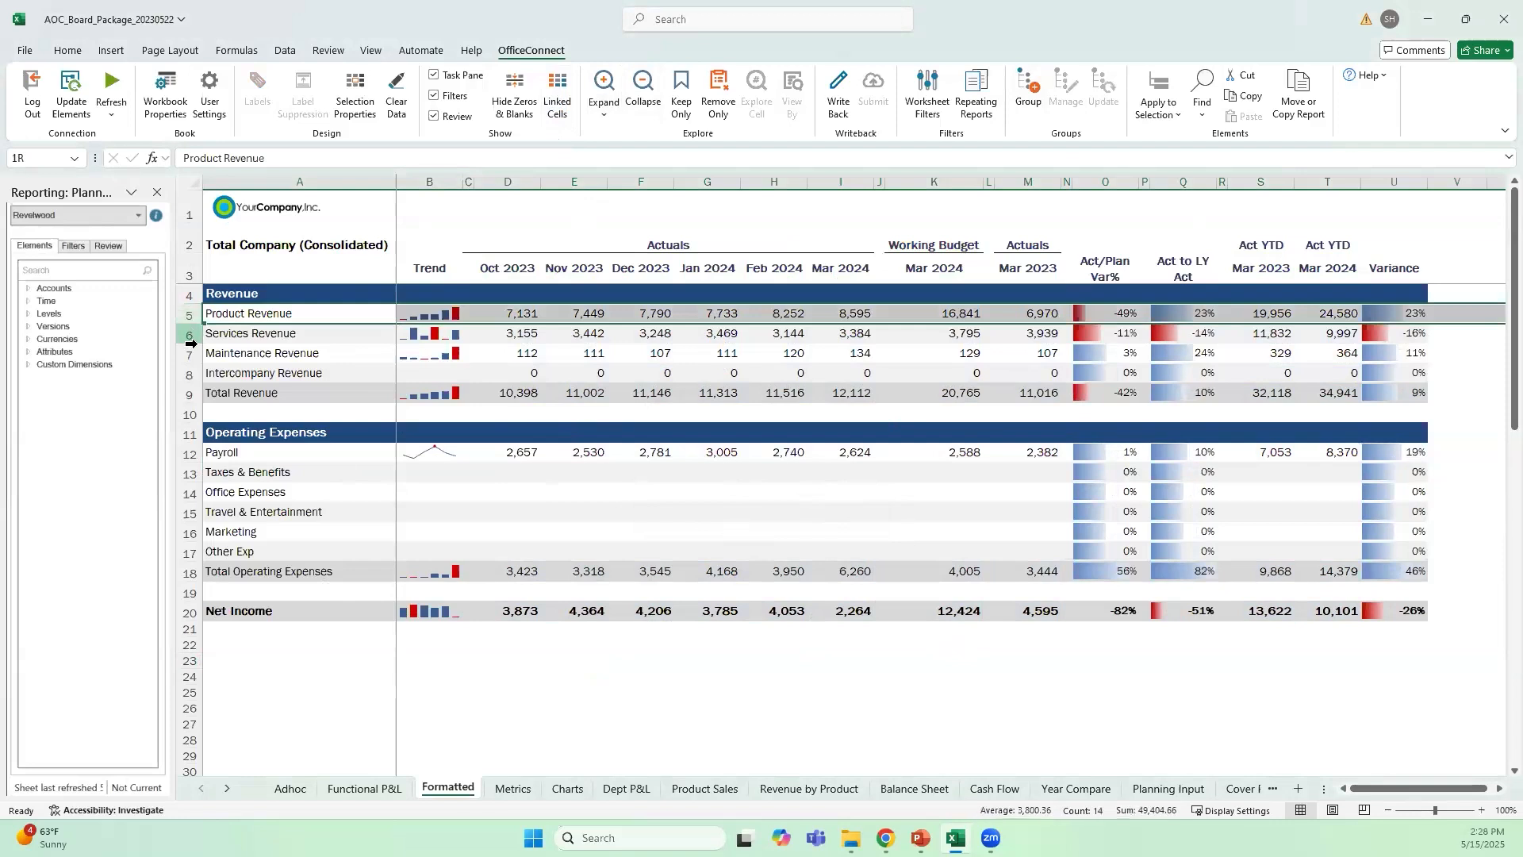
pyautogui.click(188, 335)
pyautogui.moveTo(191, 454); pyautogui.dragTo(191, 455)
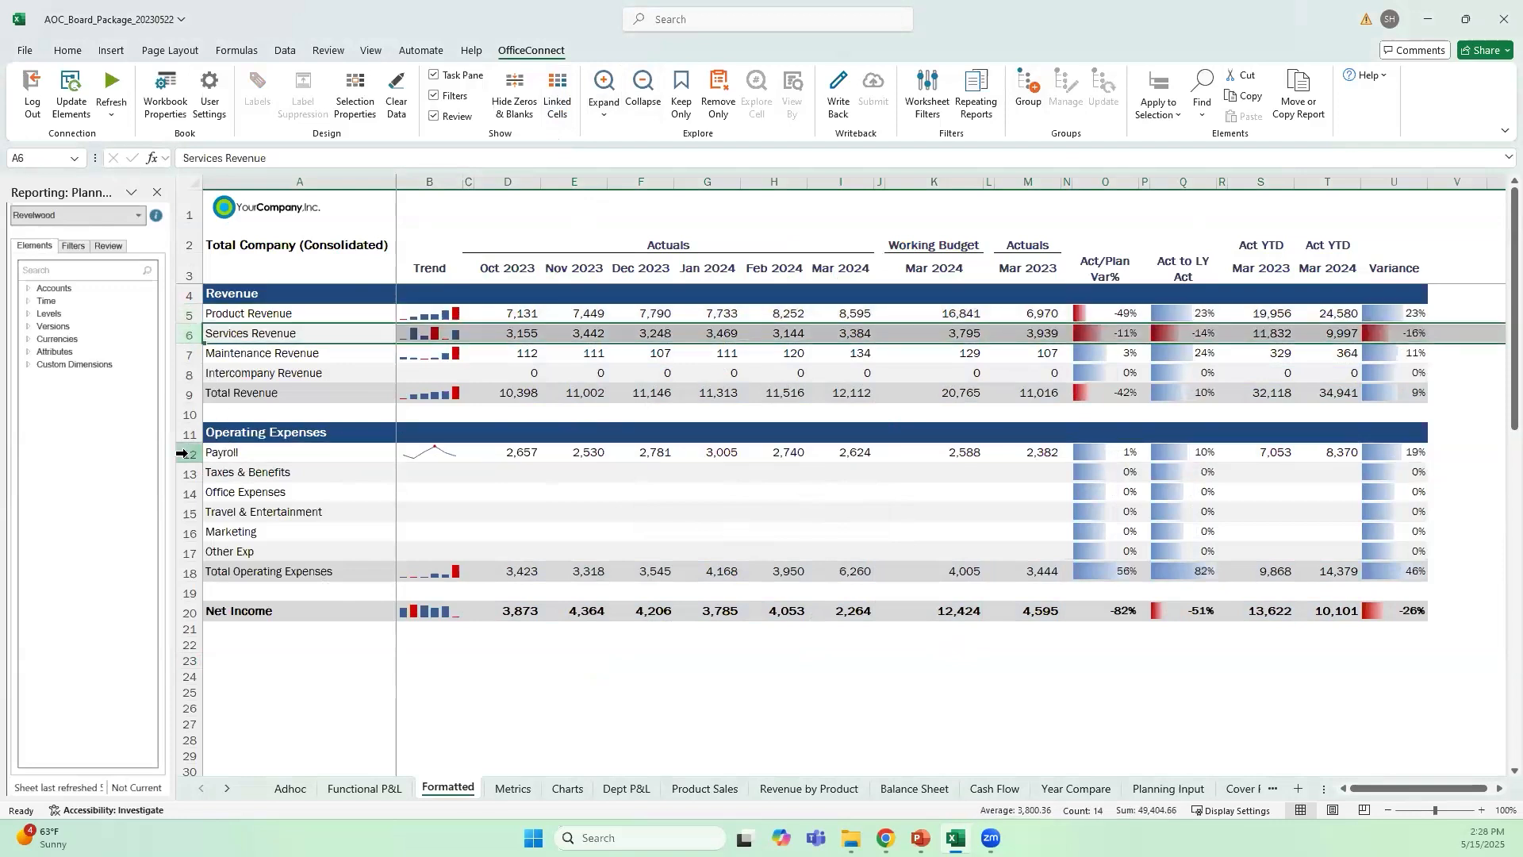
pyautogui.click(188, 449)
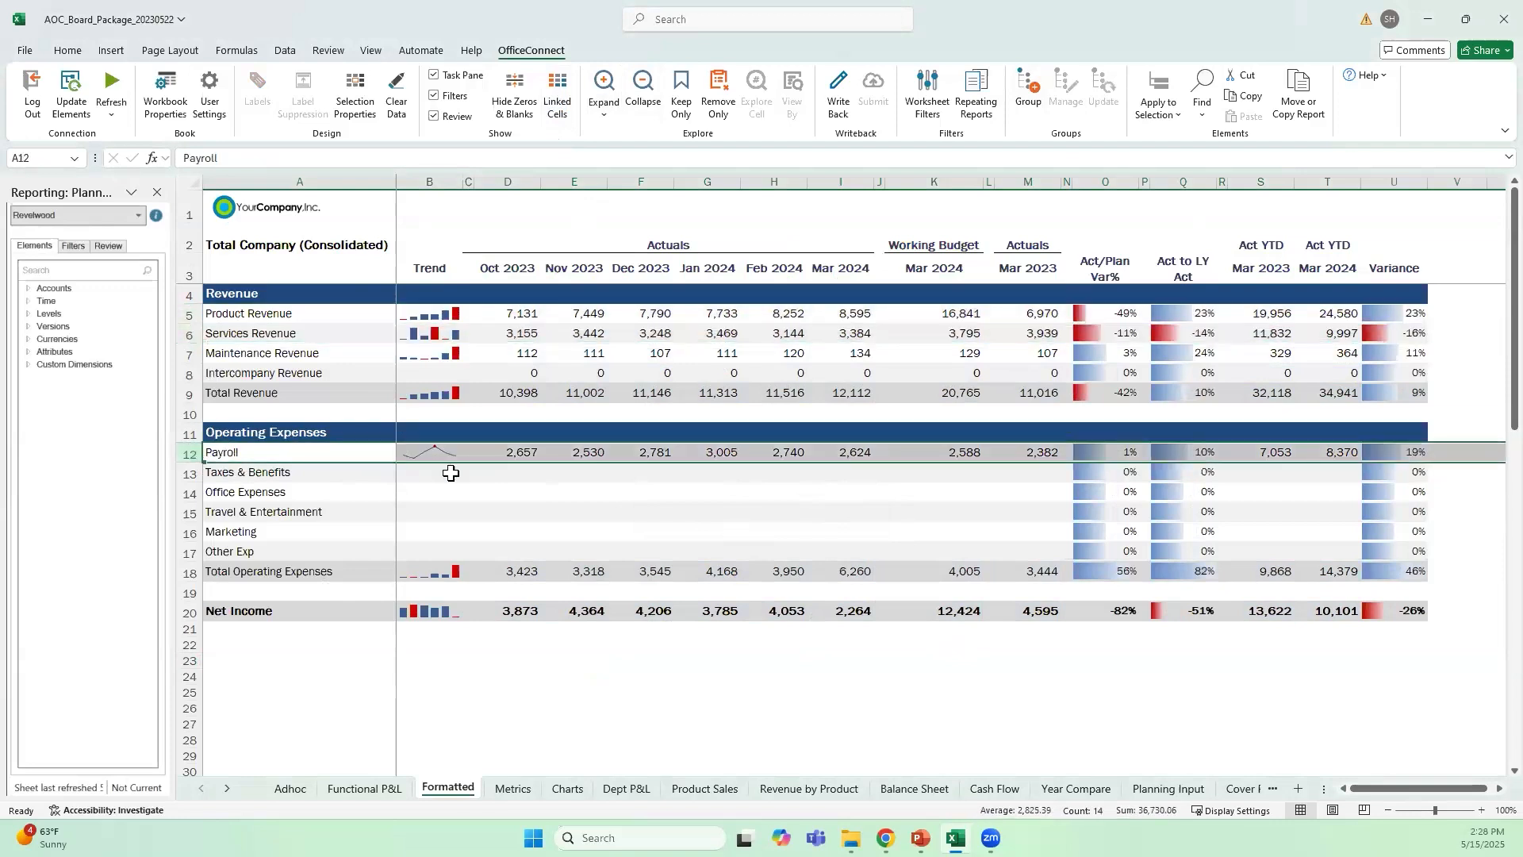
pyautogui.click(604, 111)
pyautogui.click(658, 227)
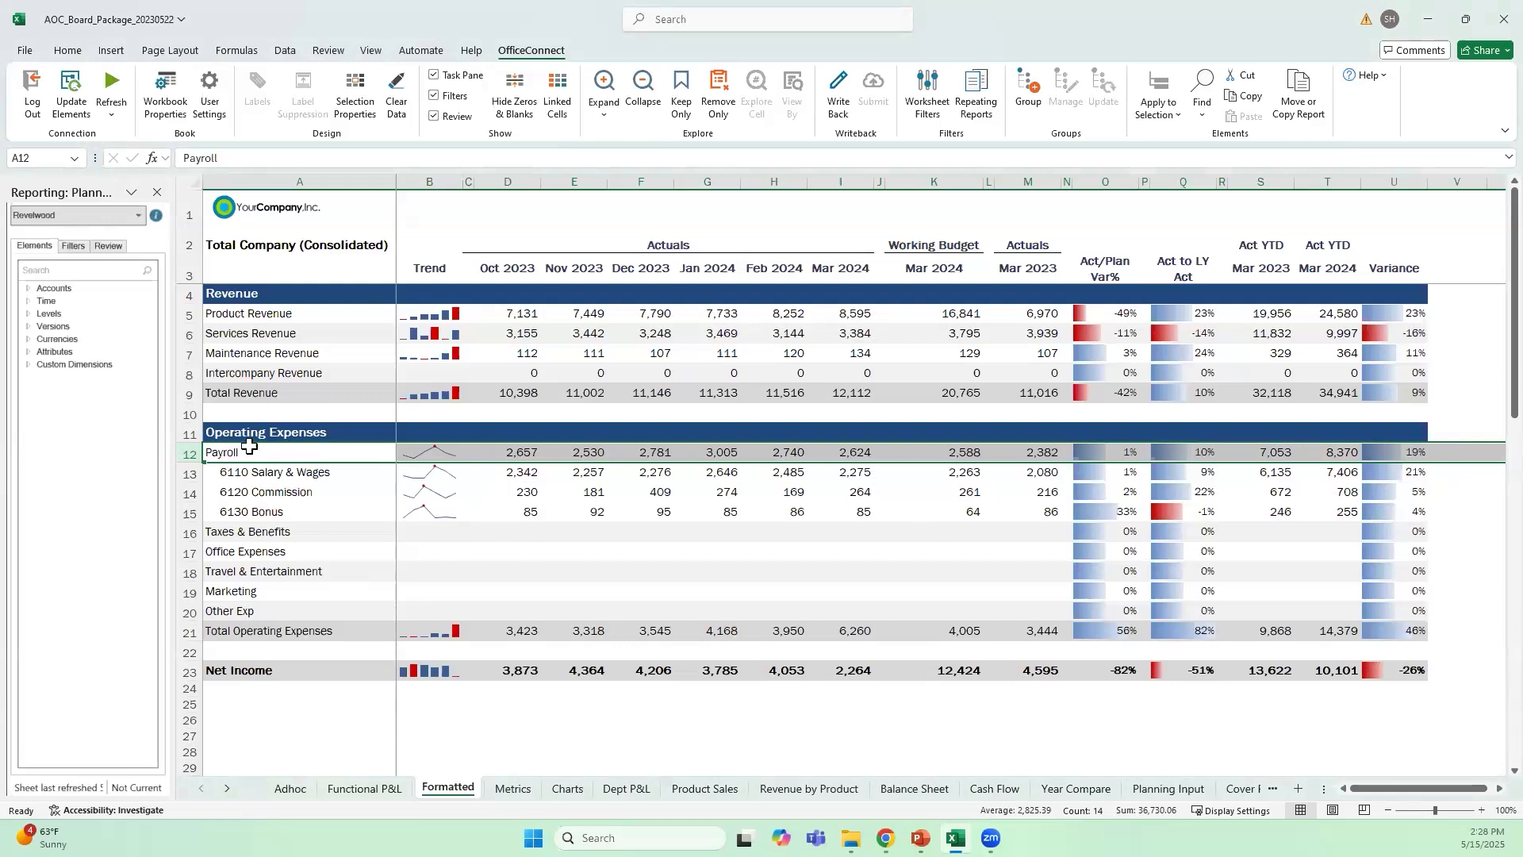
pyautogui.click(643, 89)
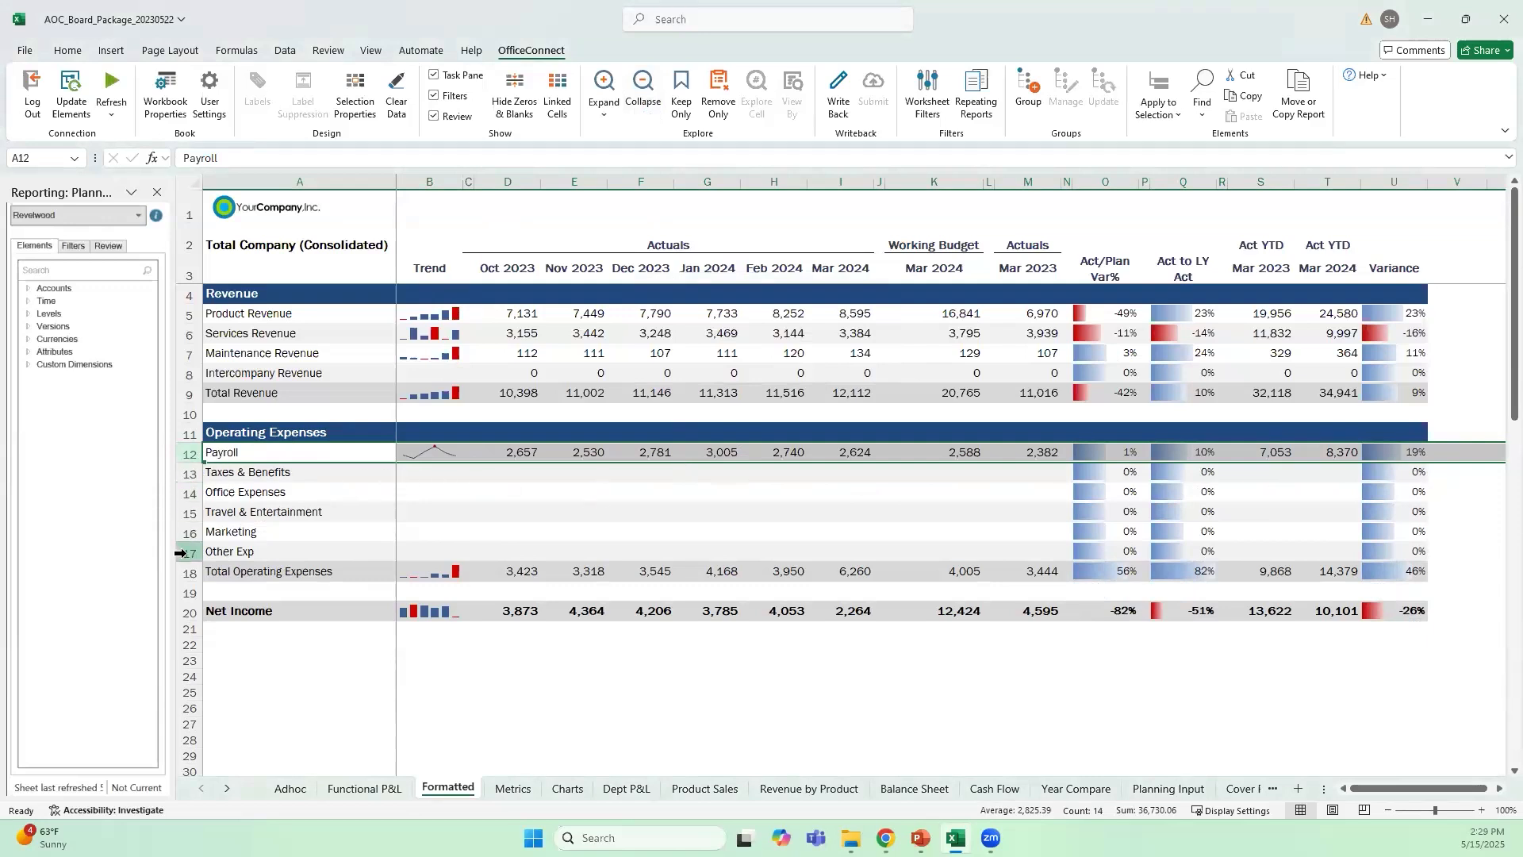
# Link the GL accounts 6200 Taxes & Benefits through 6999 Other Expense to the empty rows 13 to 17 under Operating Expenses
pyautogui.moveTo(427, 474); pyautogui.dragTo(1049, 560)
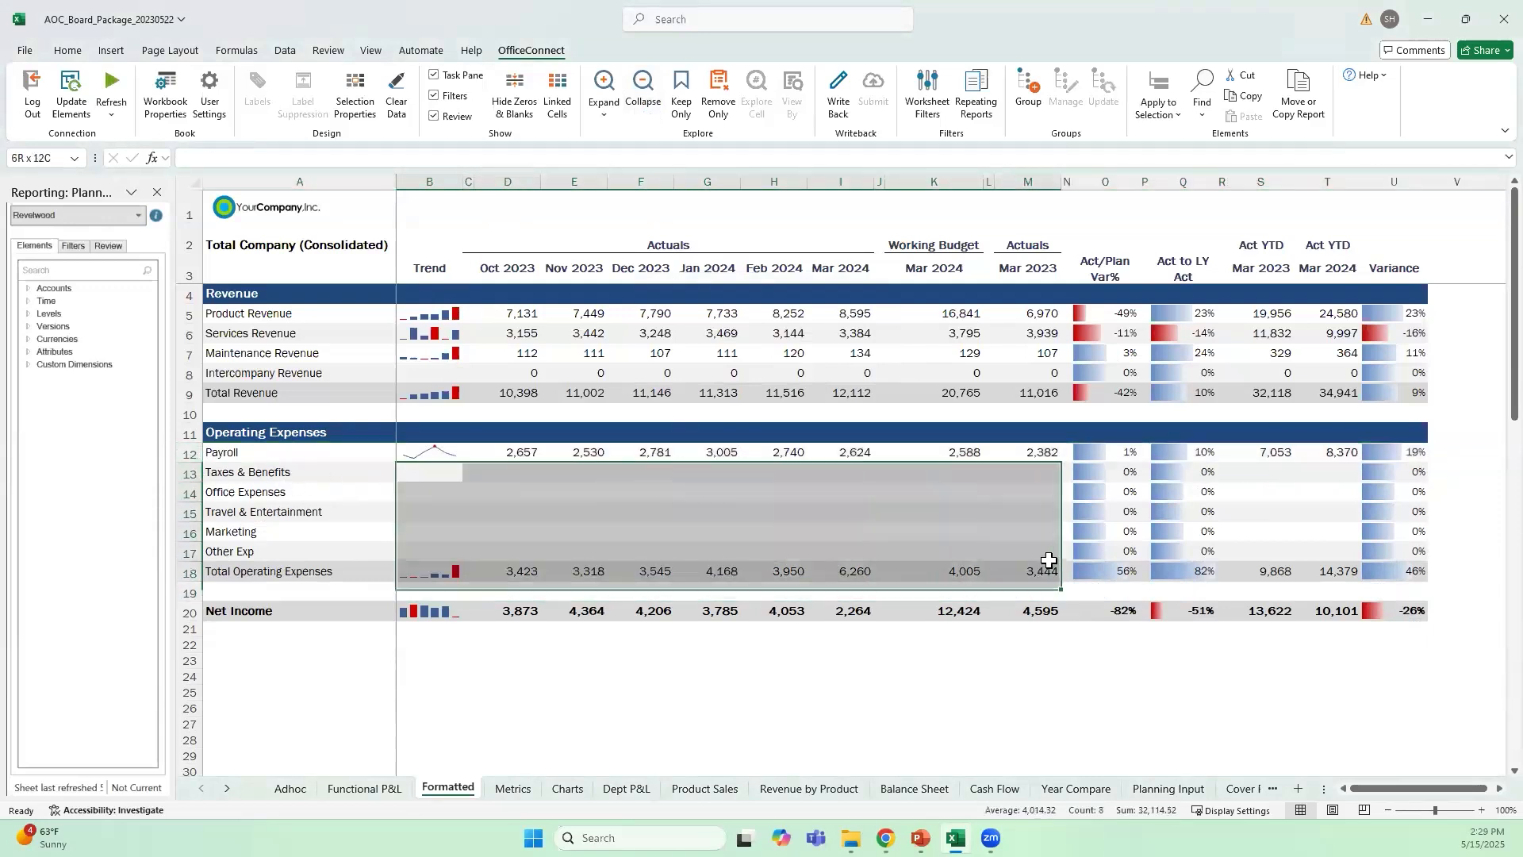
pyautogui.click(797, 487)
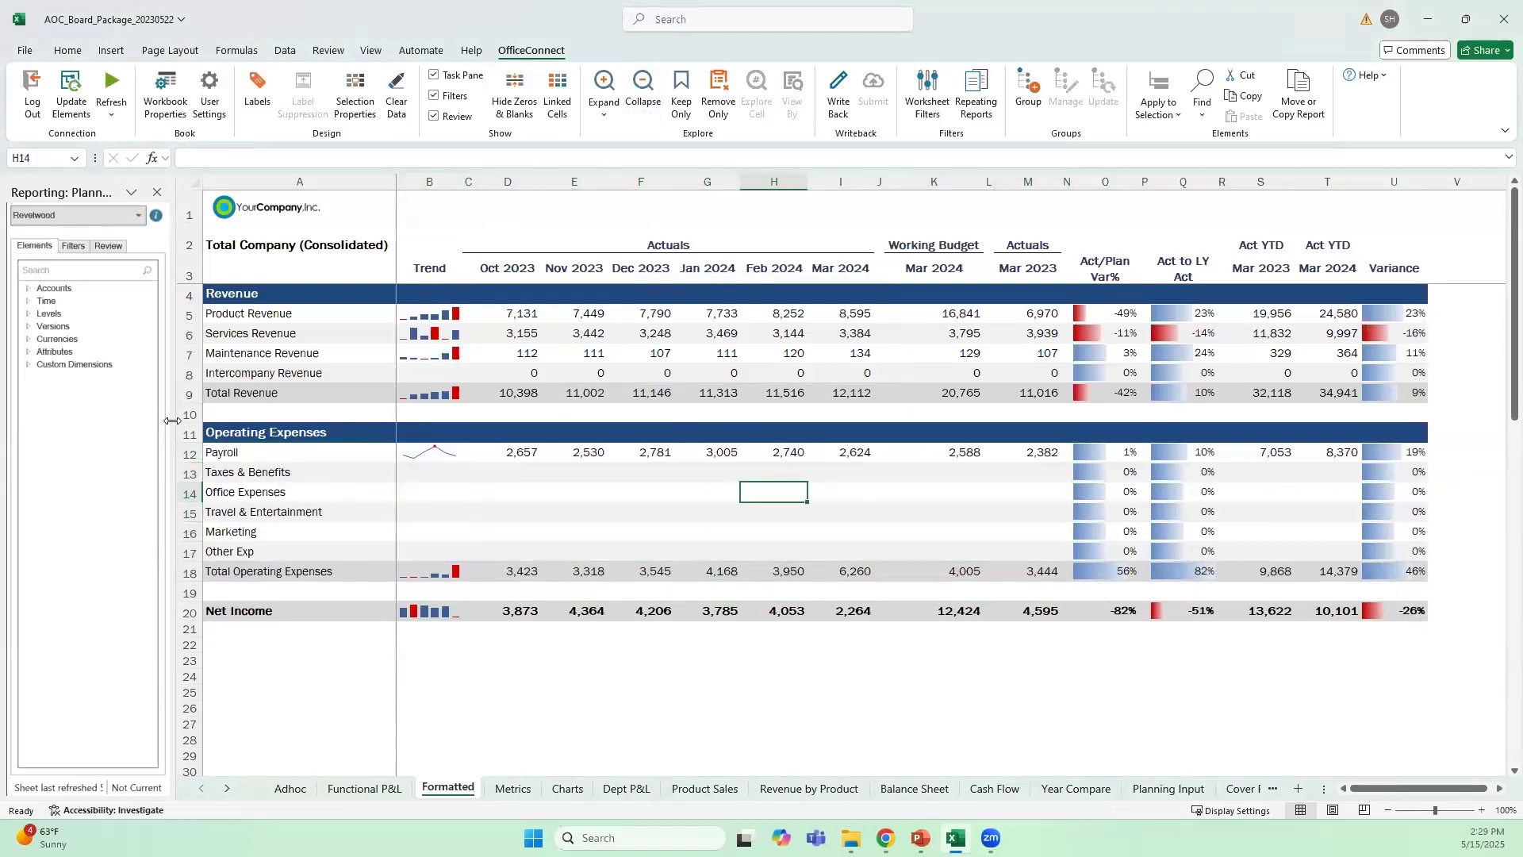
pyautogui.moveTo(189, 474); pyautogui.dragTo(185, 551)
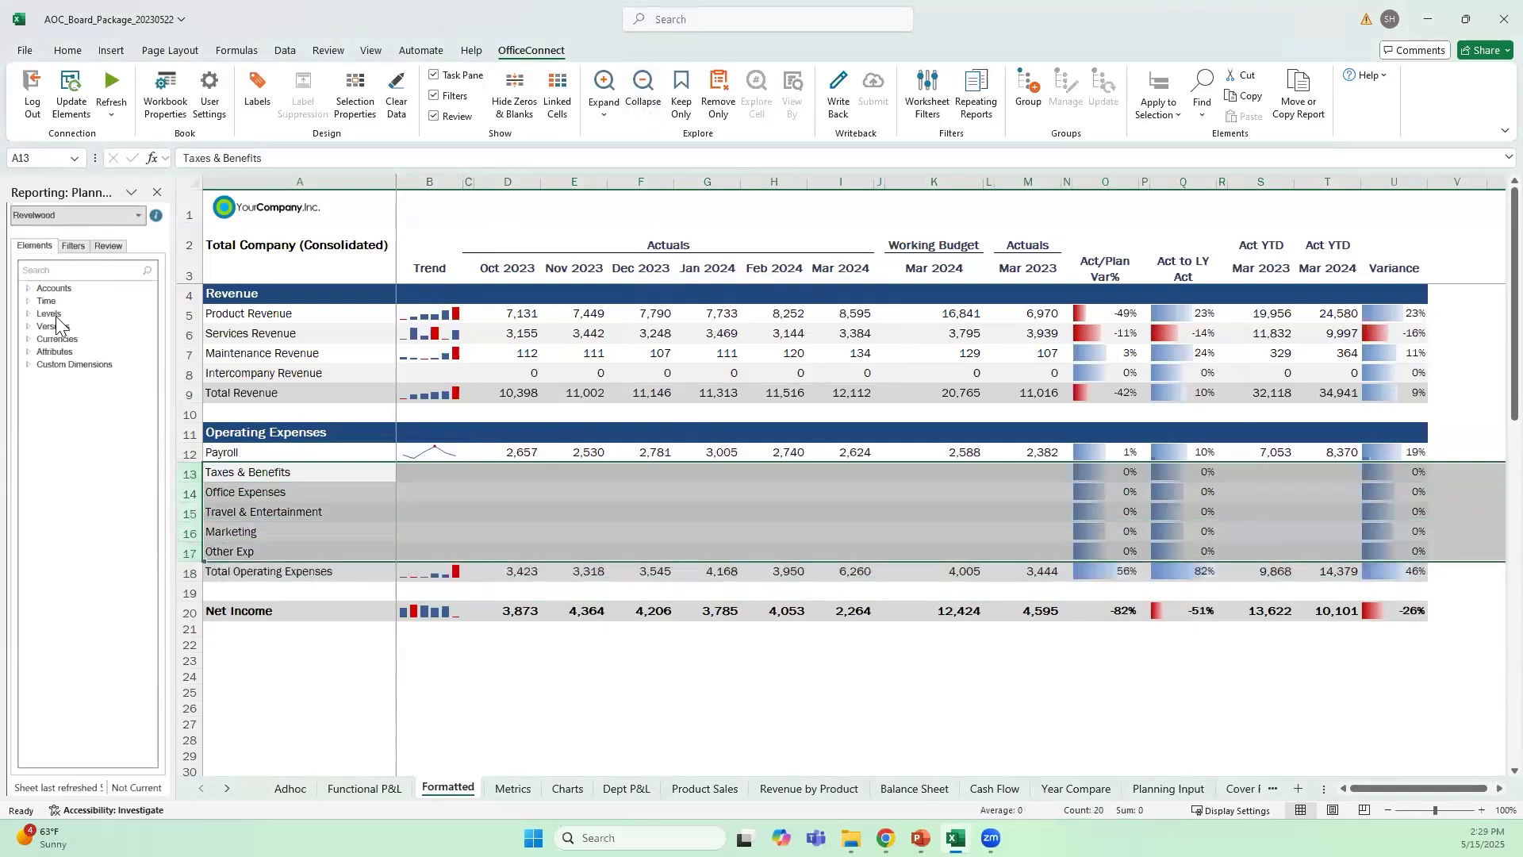
pyautogui.click(28, 290)
pyautogui.click(43, 302)
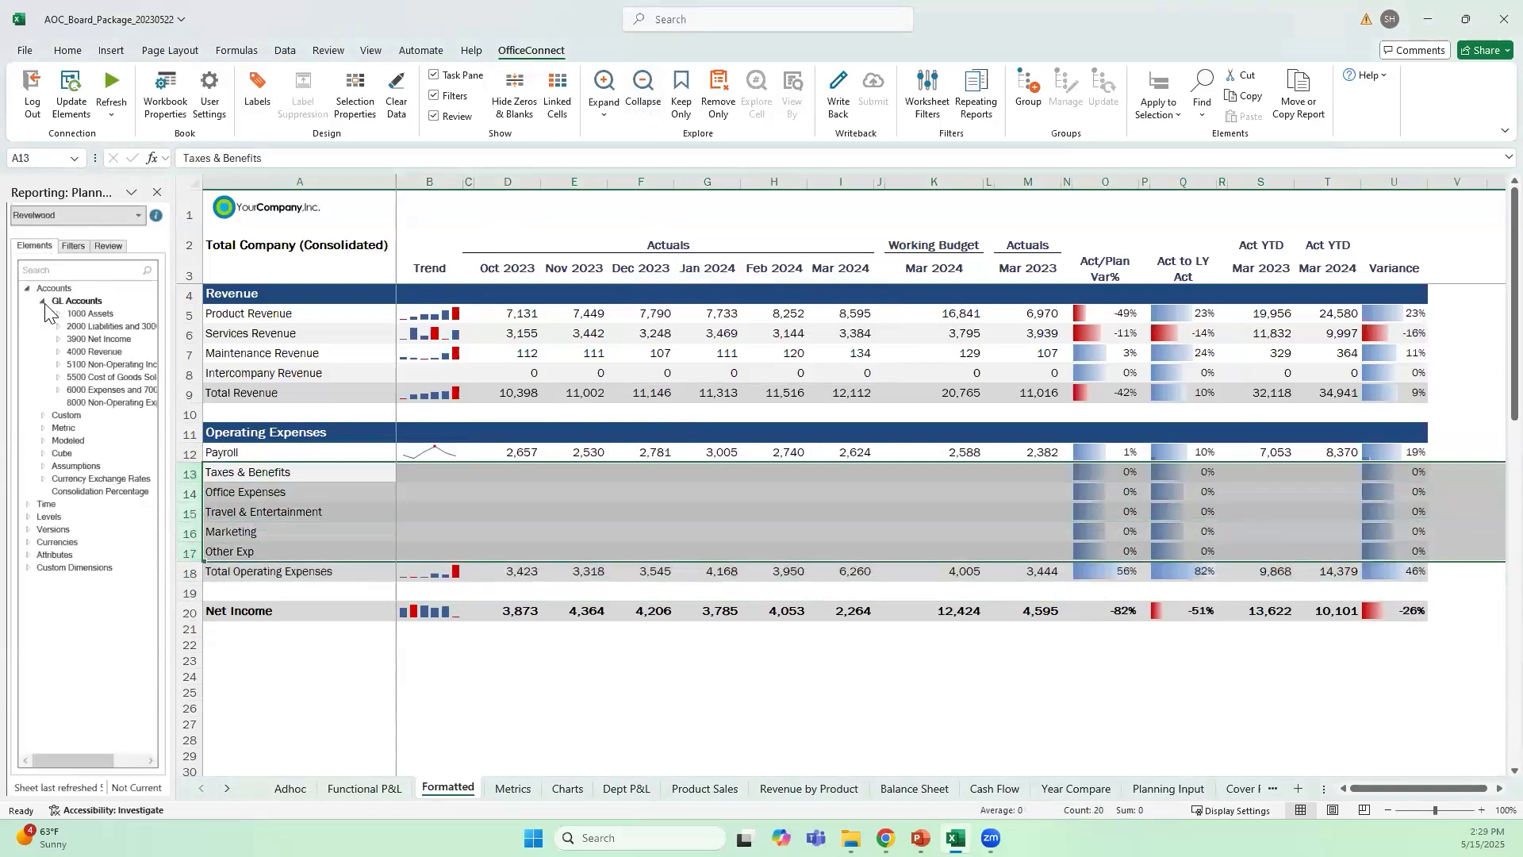
pyautogui.click(58, 391)
pyautogui.click(73, 403)
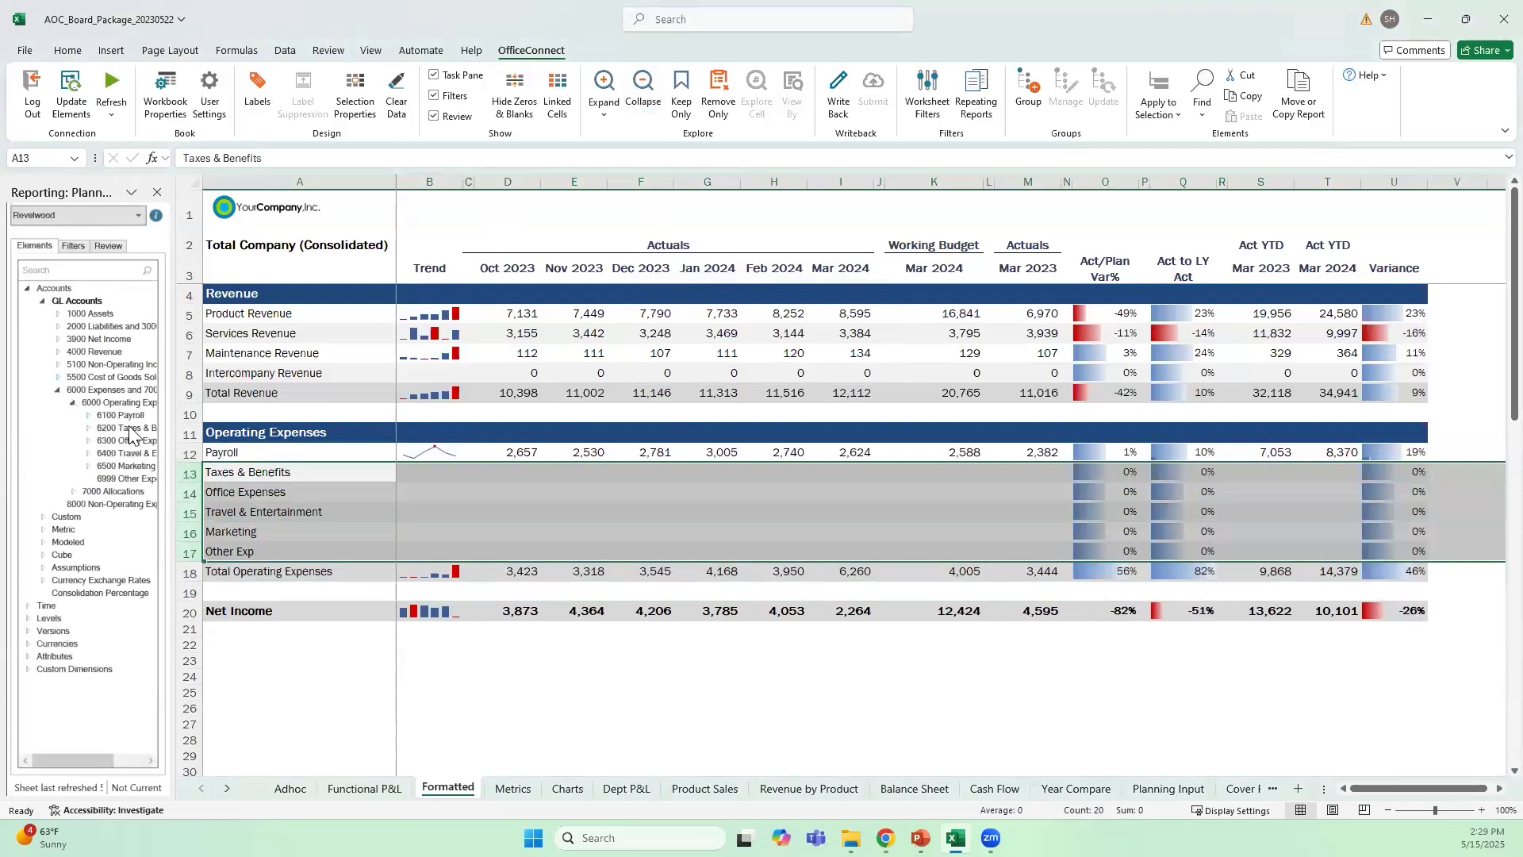
pyautogui.click(129, 428)
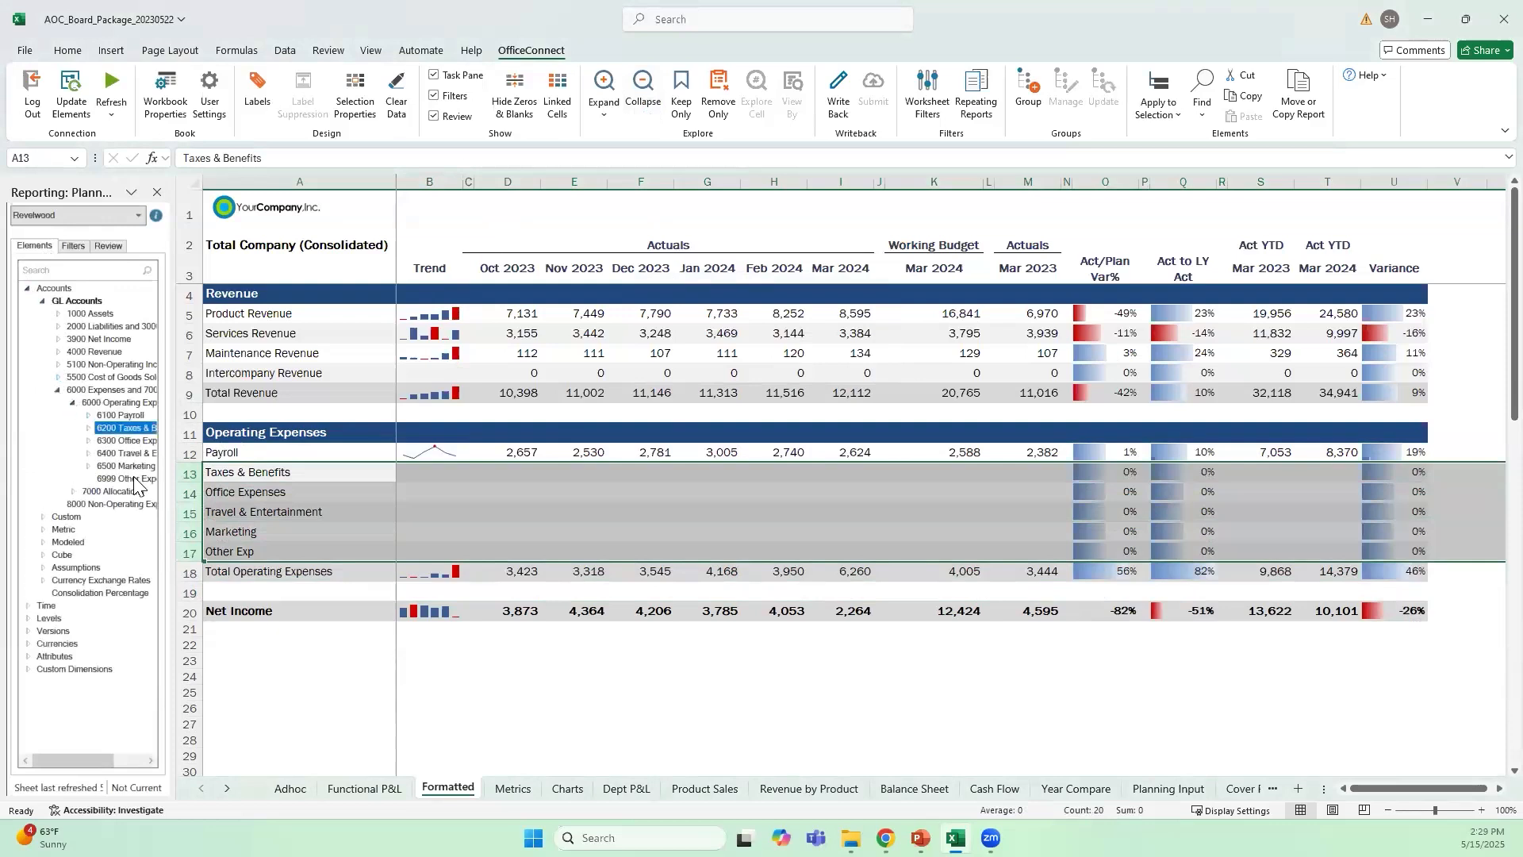
pyautogui.keyDown('shift'); pyautogui.click(134, 480); pyautogui.keyUp('shift')
pyautogui.moveTo(87, 453); pyautogui.dragTo(265, 478)
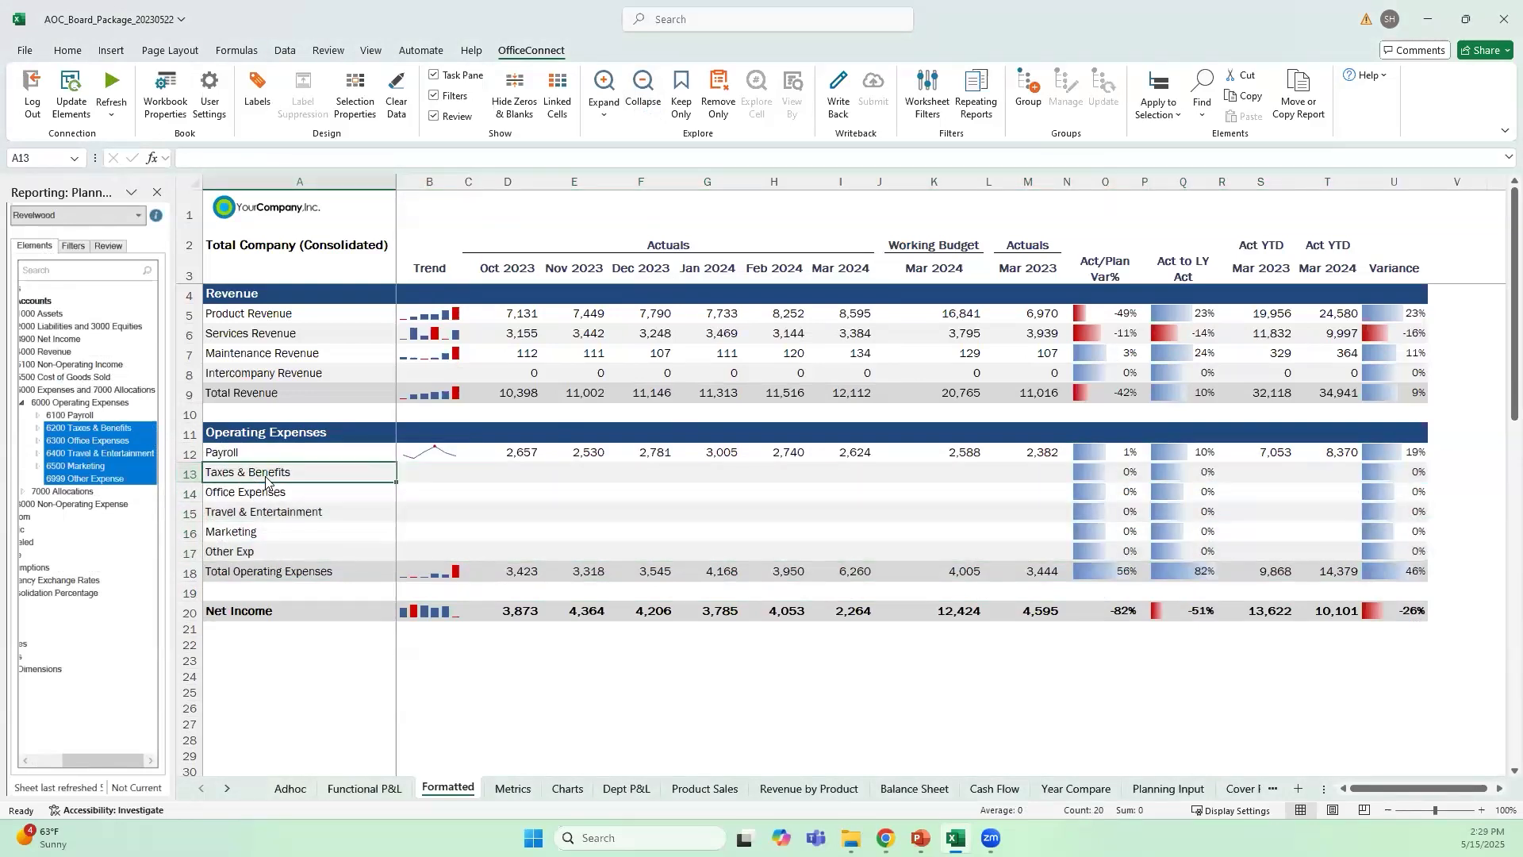
# Refresh the Formatted sheet to load data into the newly linked expense rows
pyautogui.click(111, 113)
pyautogui.click(151, 138)
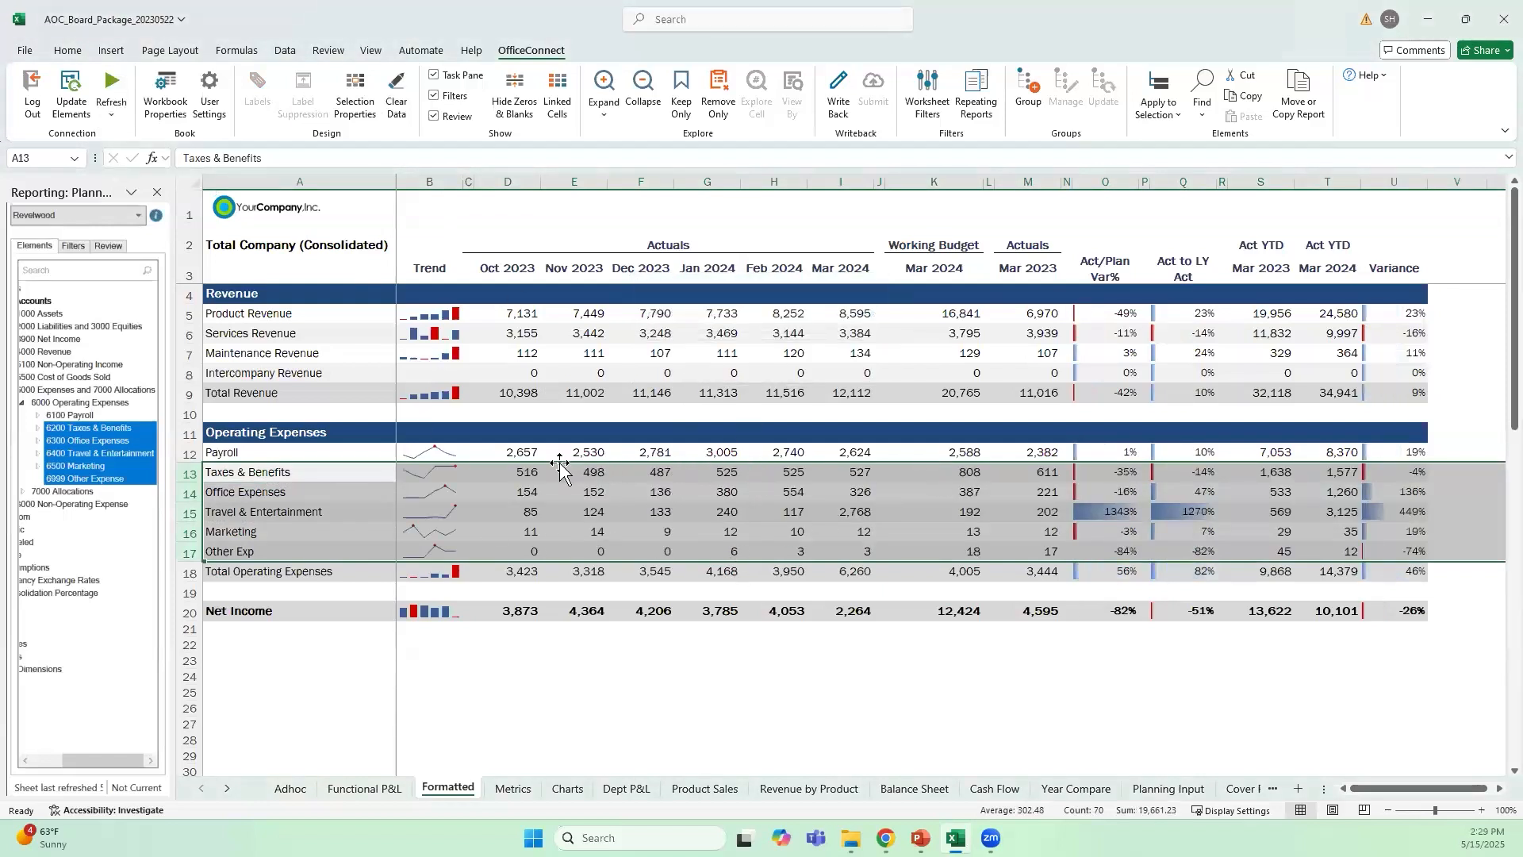
pyautogui.click(517, 473)
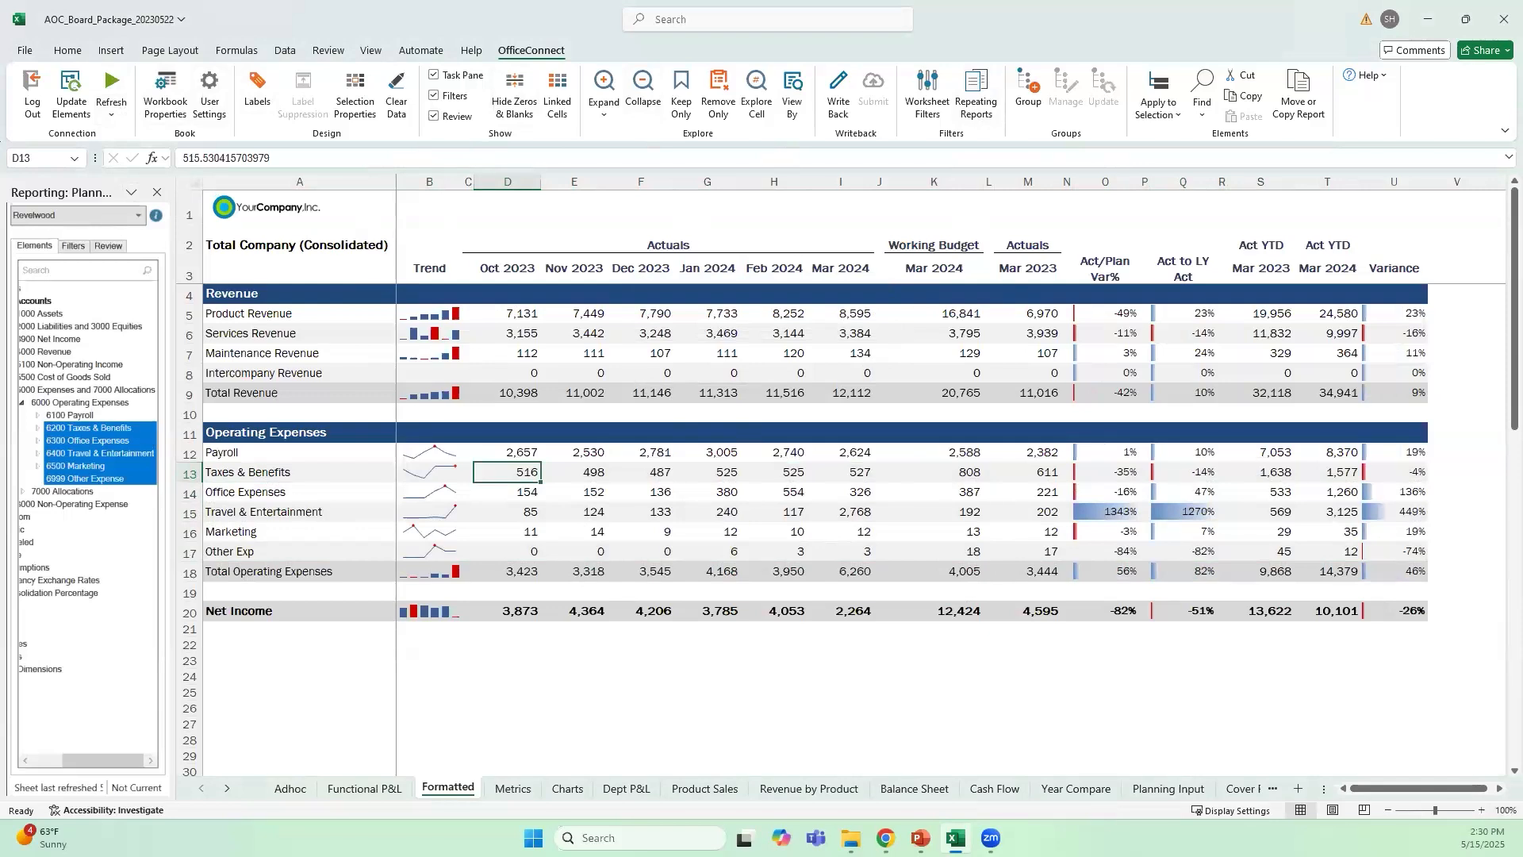
# Switch to the AOC_Board_Presentation_20230522 deck in PowerPoint, refresh all its linked content, and look through the slides
pyautogui.click(921, 838)
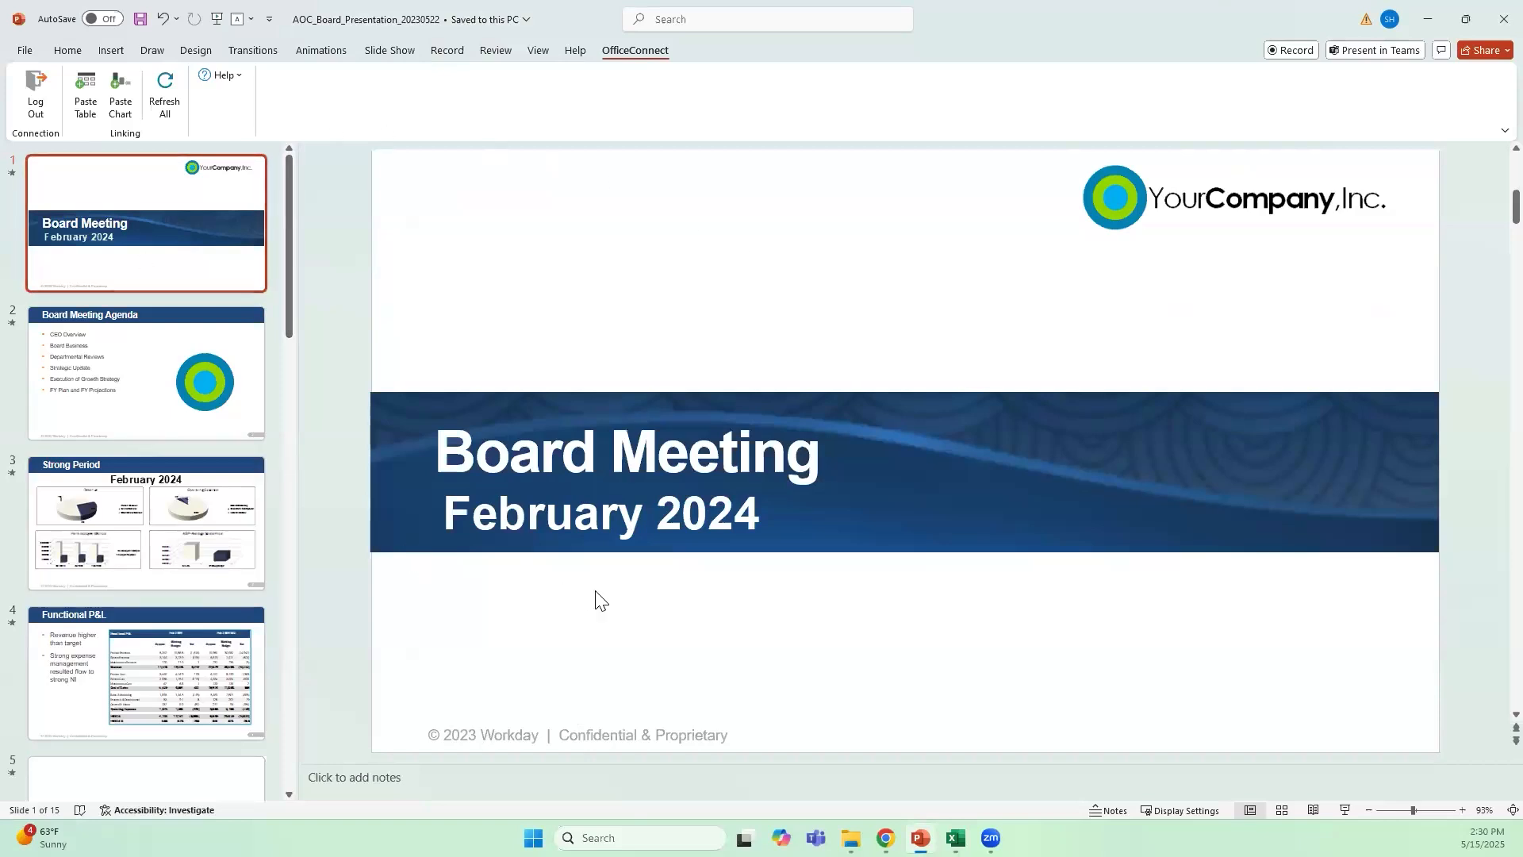
pyautogui.click(167, 99)
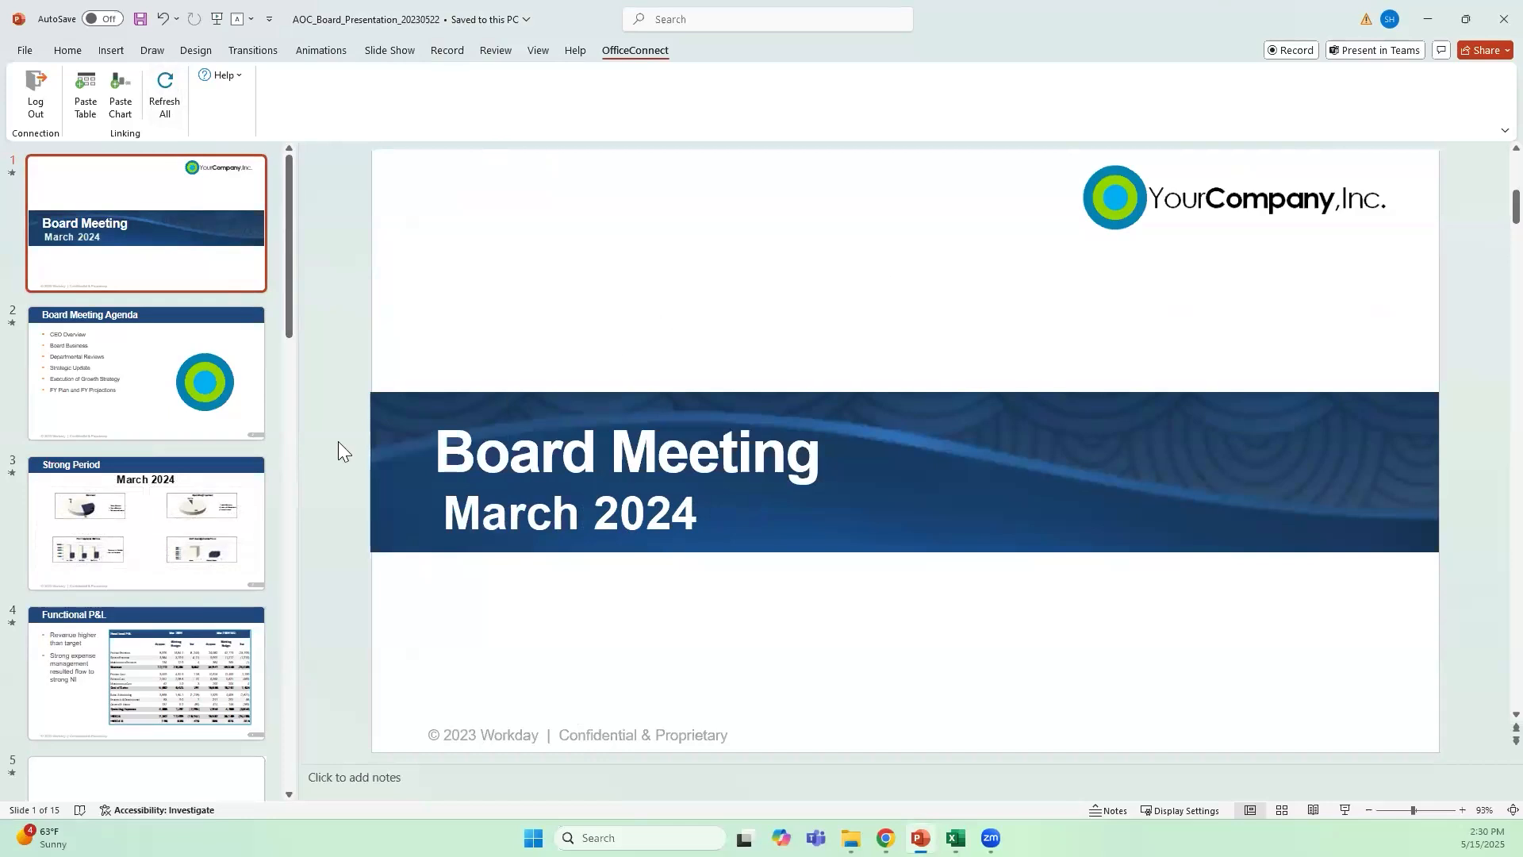
pyautogui.scroll(-5, 222, 438)
pyautogui.scroll(-6, 221, 440)
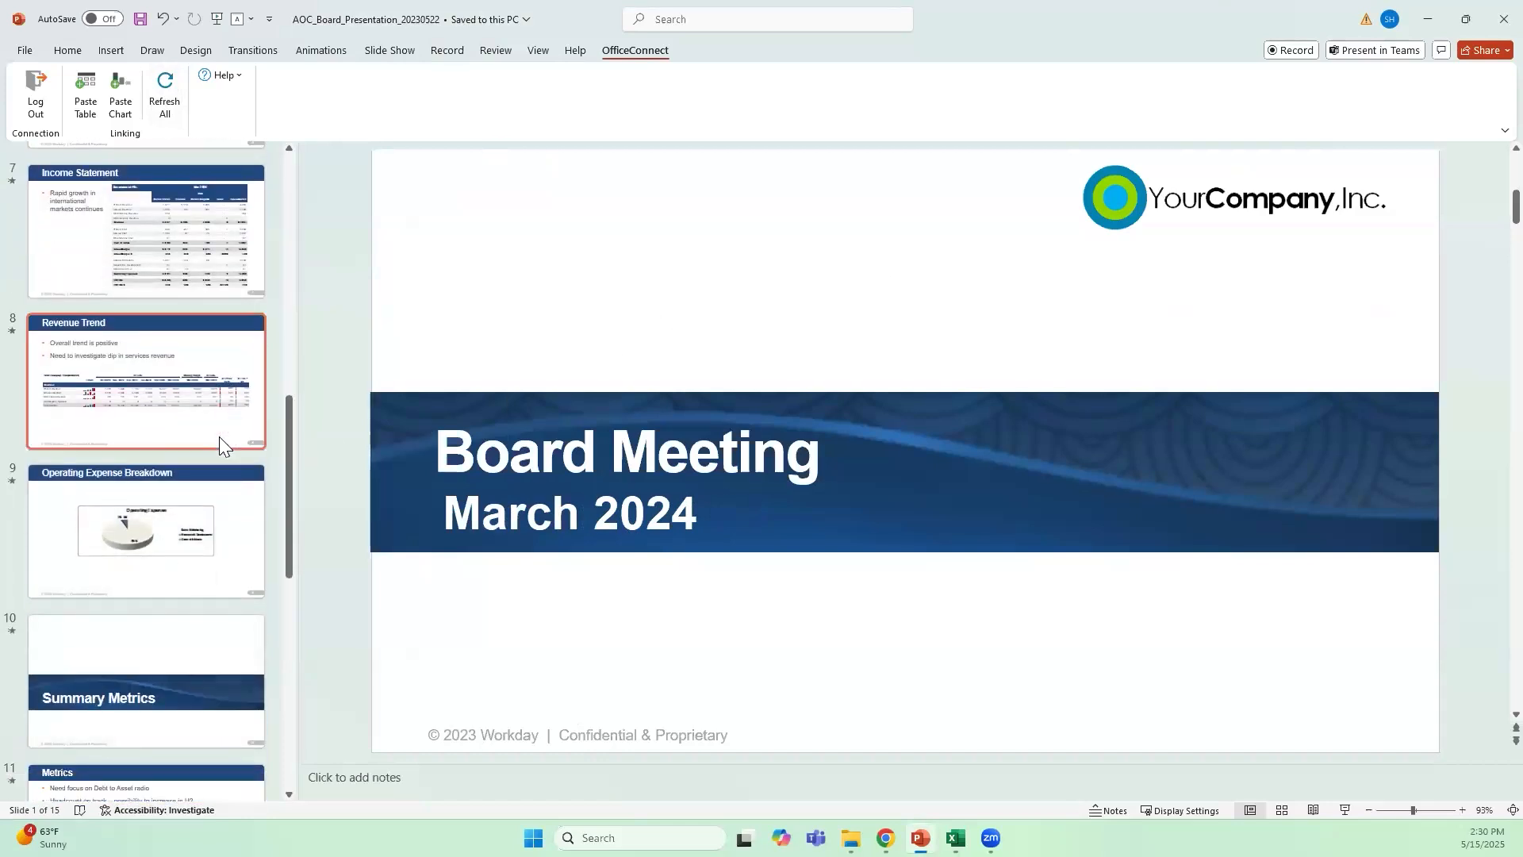
pyautogui.scroll(12, 224, 432)
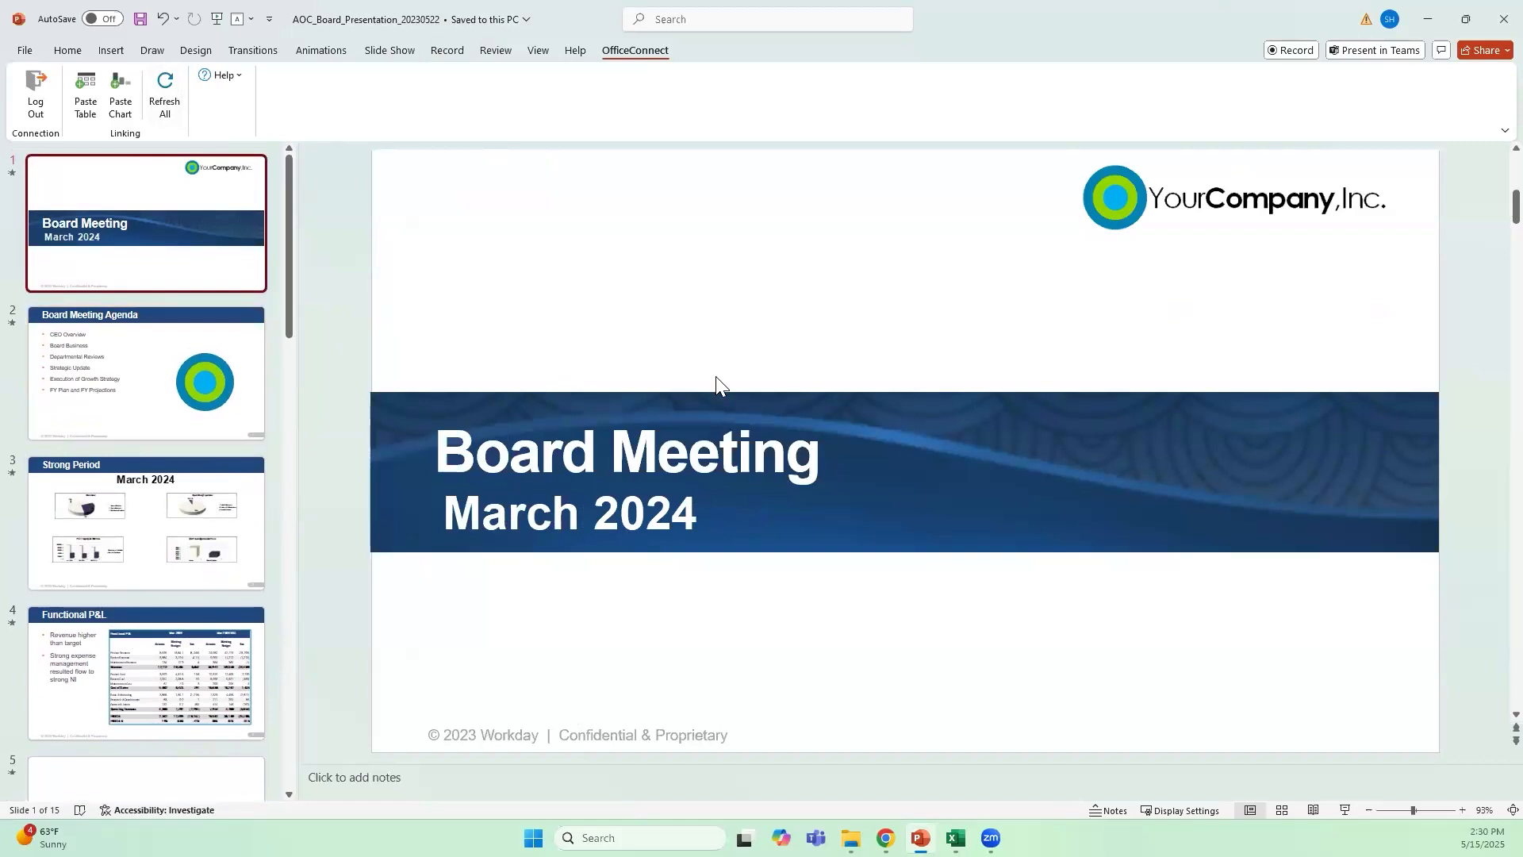